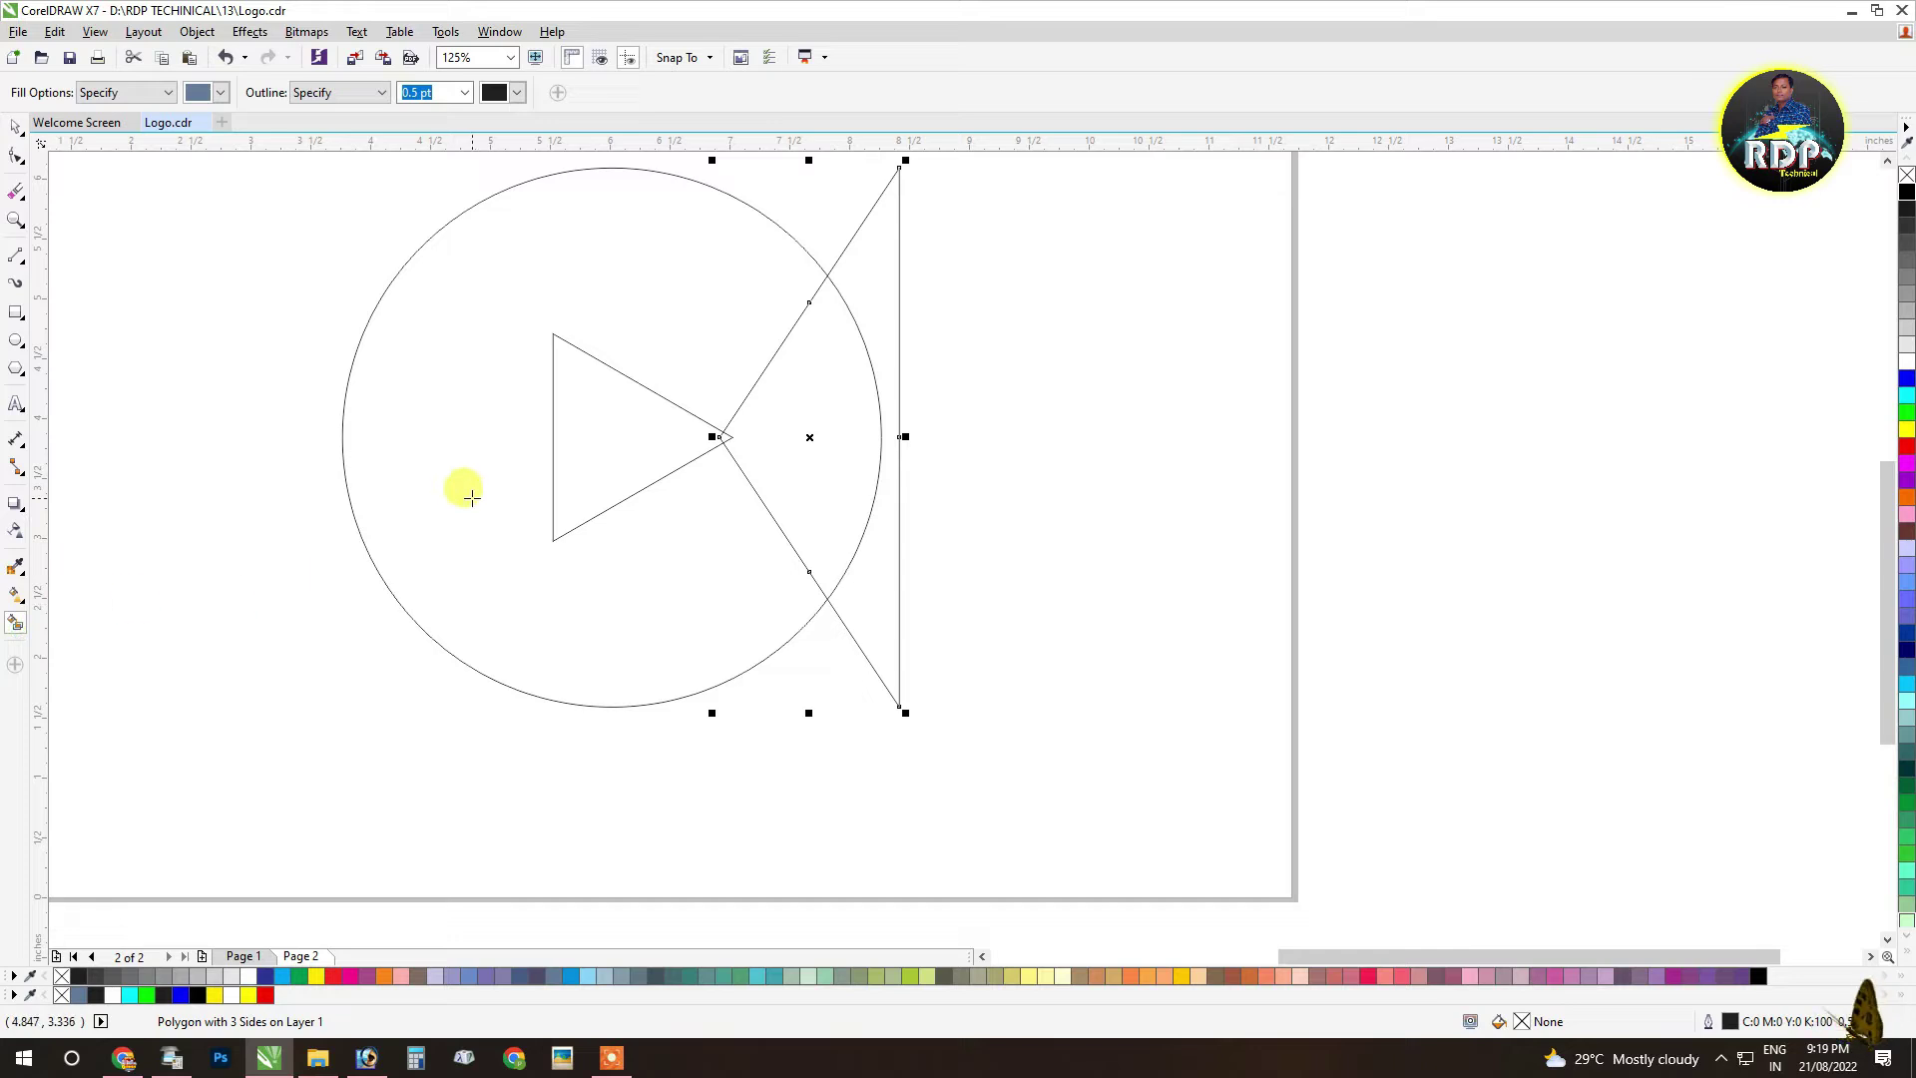
# Step: Delete the original circle and triangle outlines overlapping the blue-filled shape
pyautogui.click(15, 133)
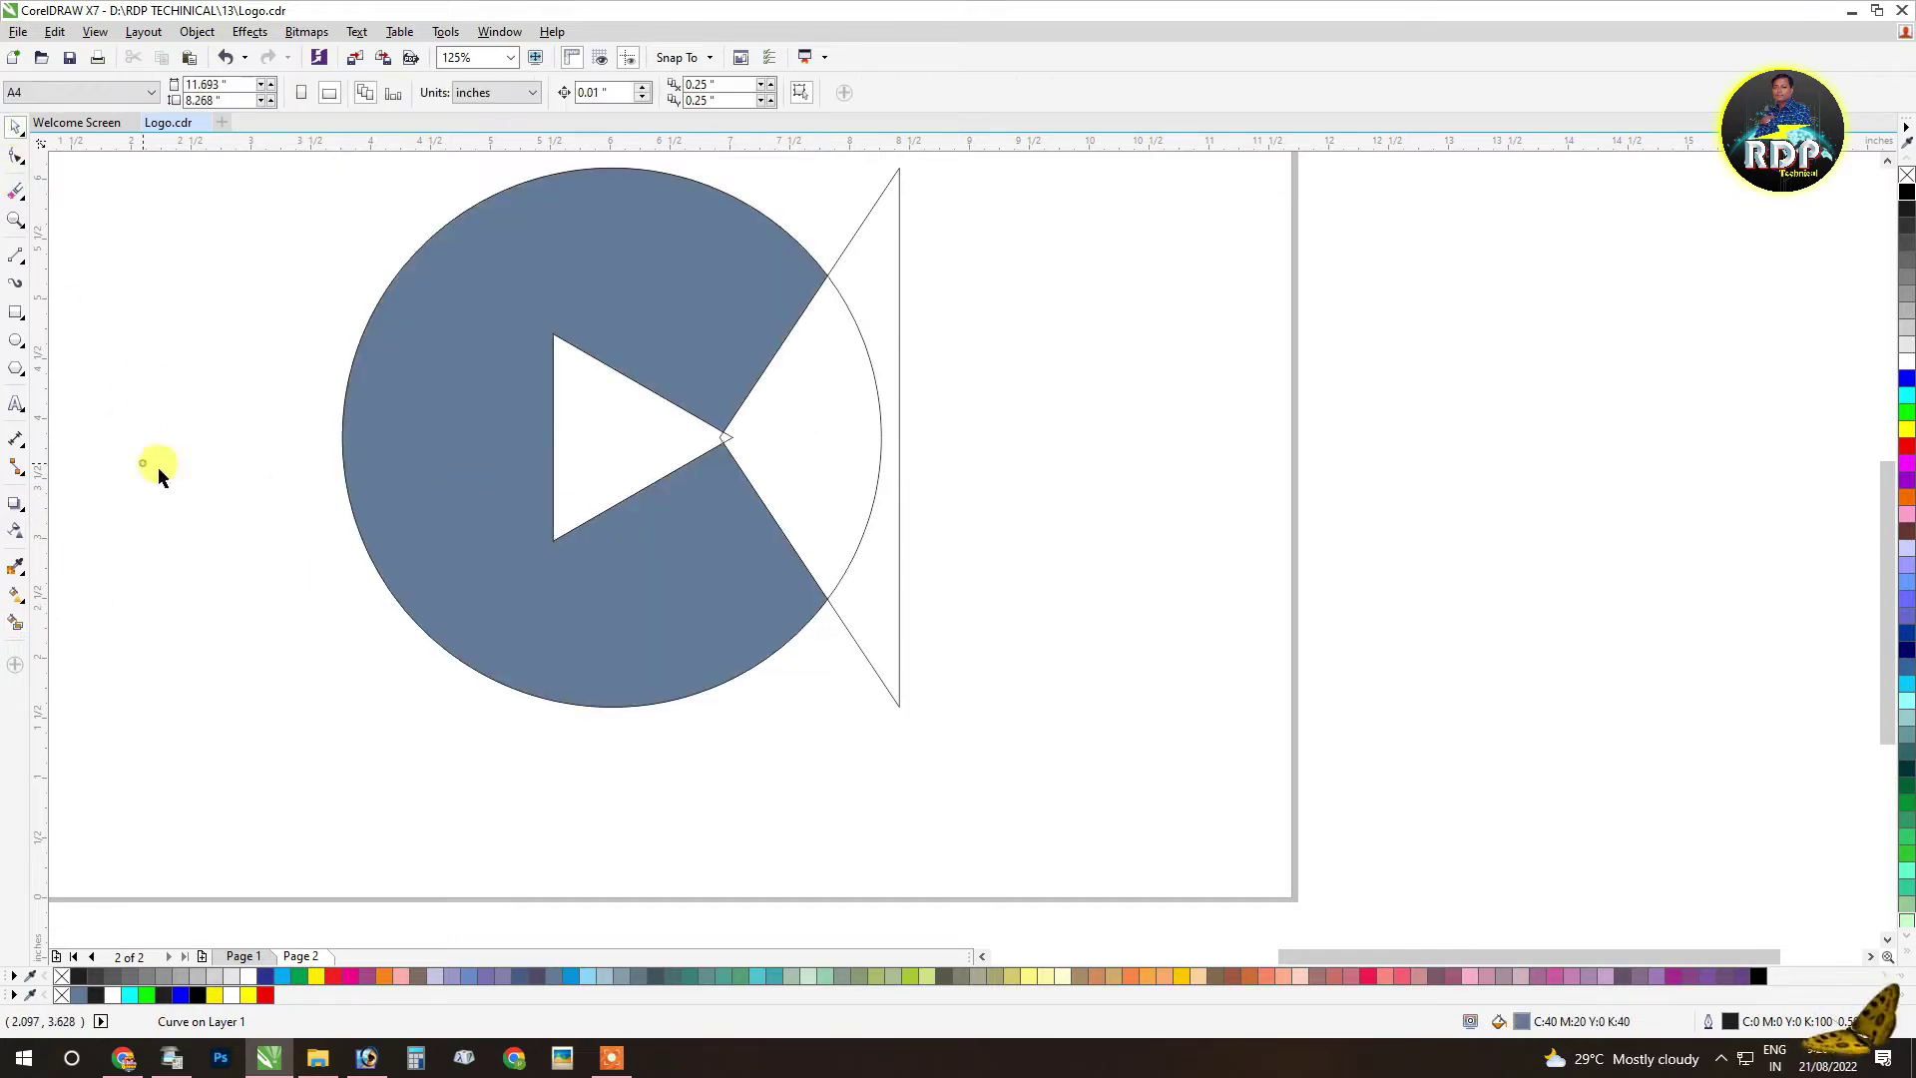
pyautogui.moveTo(818, 425); pyautogui.dragTo(1152, 470)
pyautogui.press('Delete')
pyautogui.moveTo(796, 451); pyautogui.dragTo(1318, 489)
pyautogui.press('Delete')
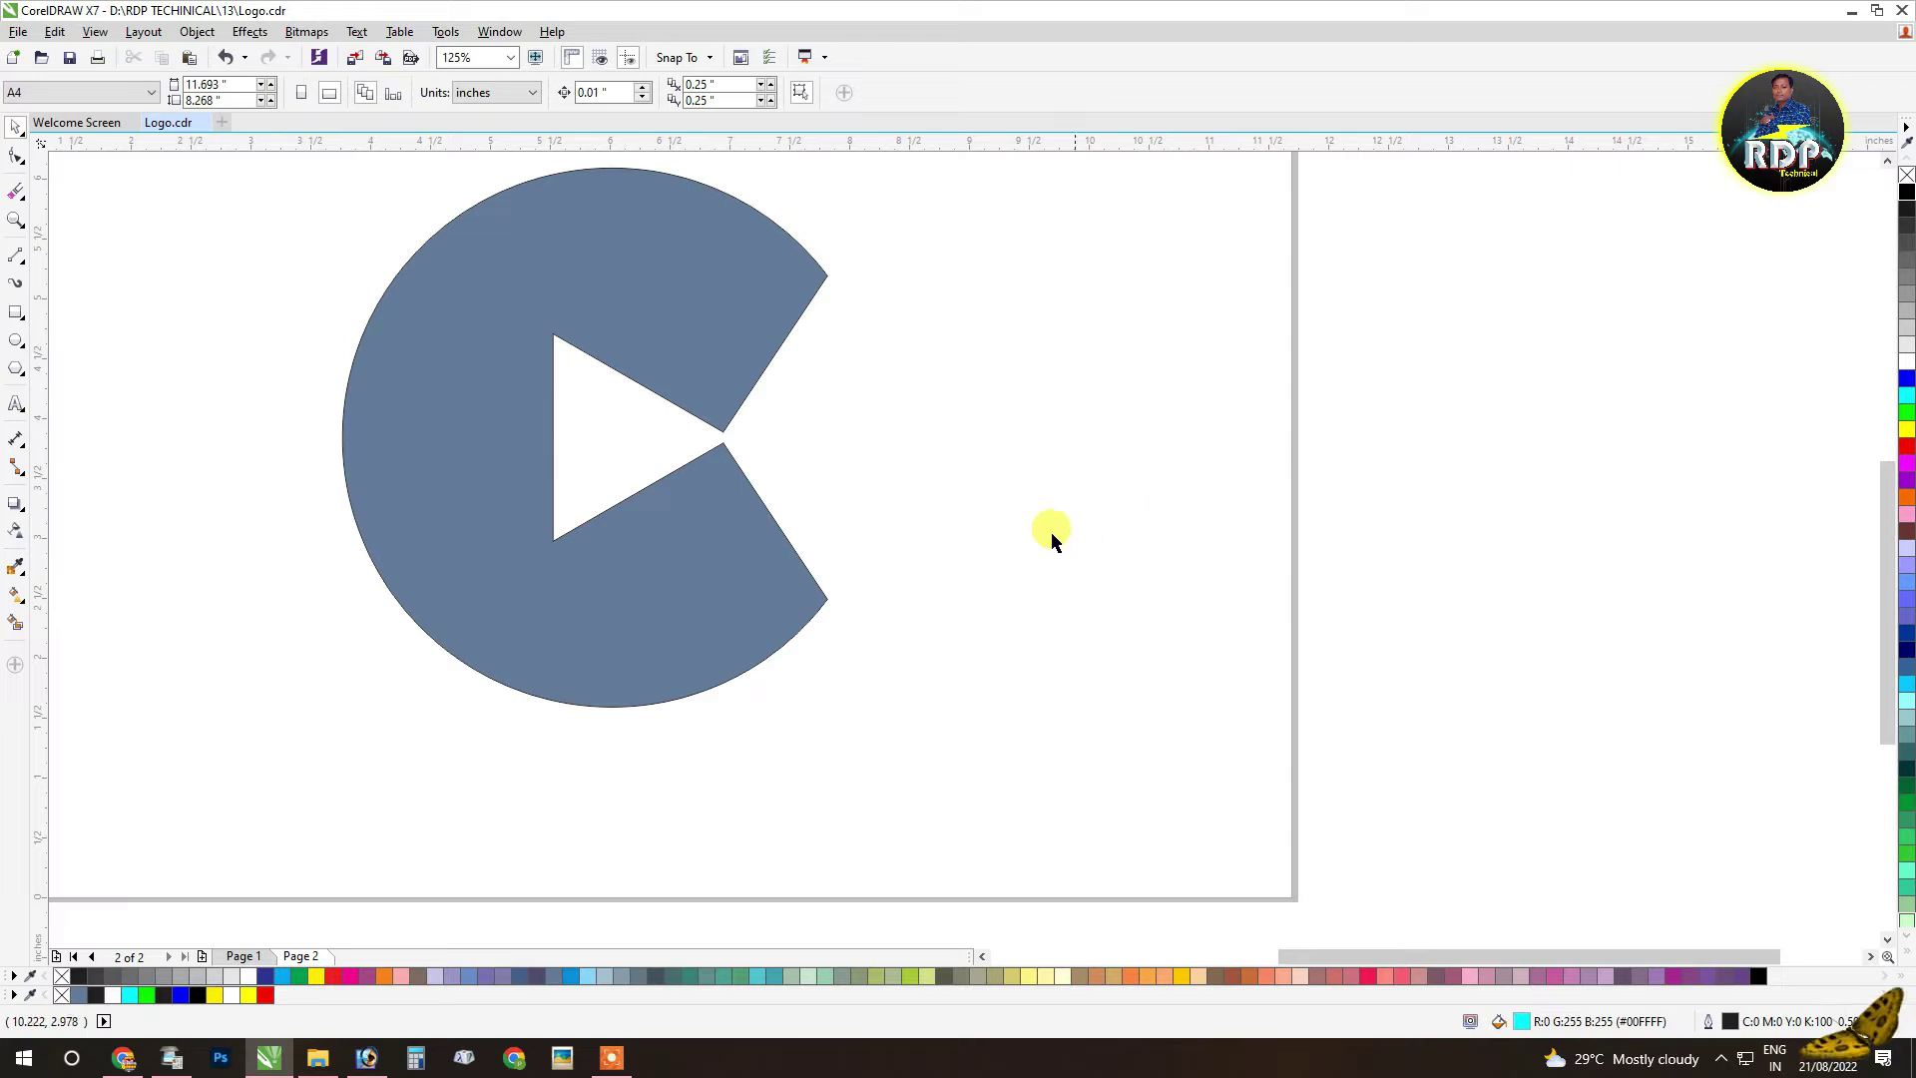
# Step: Delete the redundant middle nodes on the two slanted mouth edges of the blue shape
pyautogui.scroll(-3, 790, 455)
pyautogui.scroll(3, 790, 455)
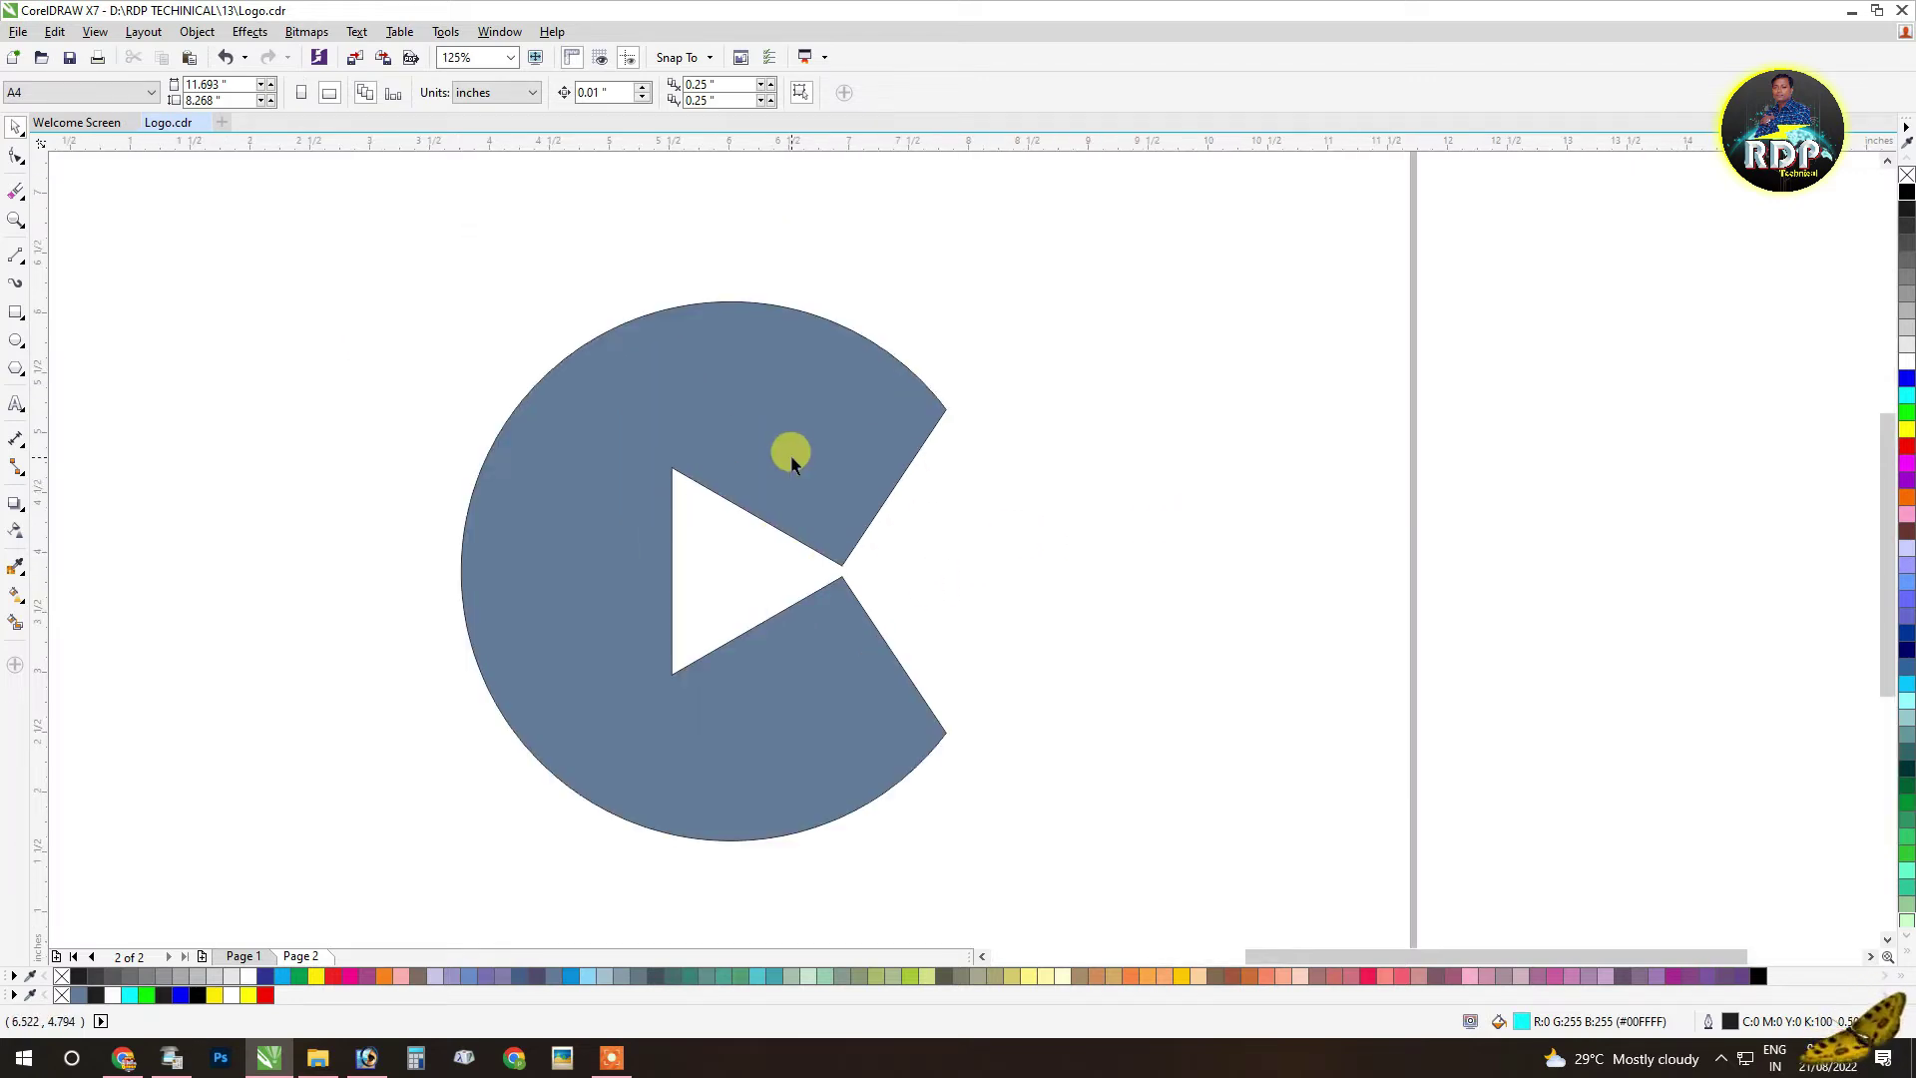
pyautogui.click(791, 457)
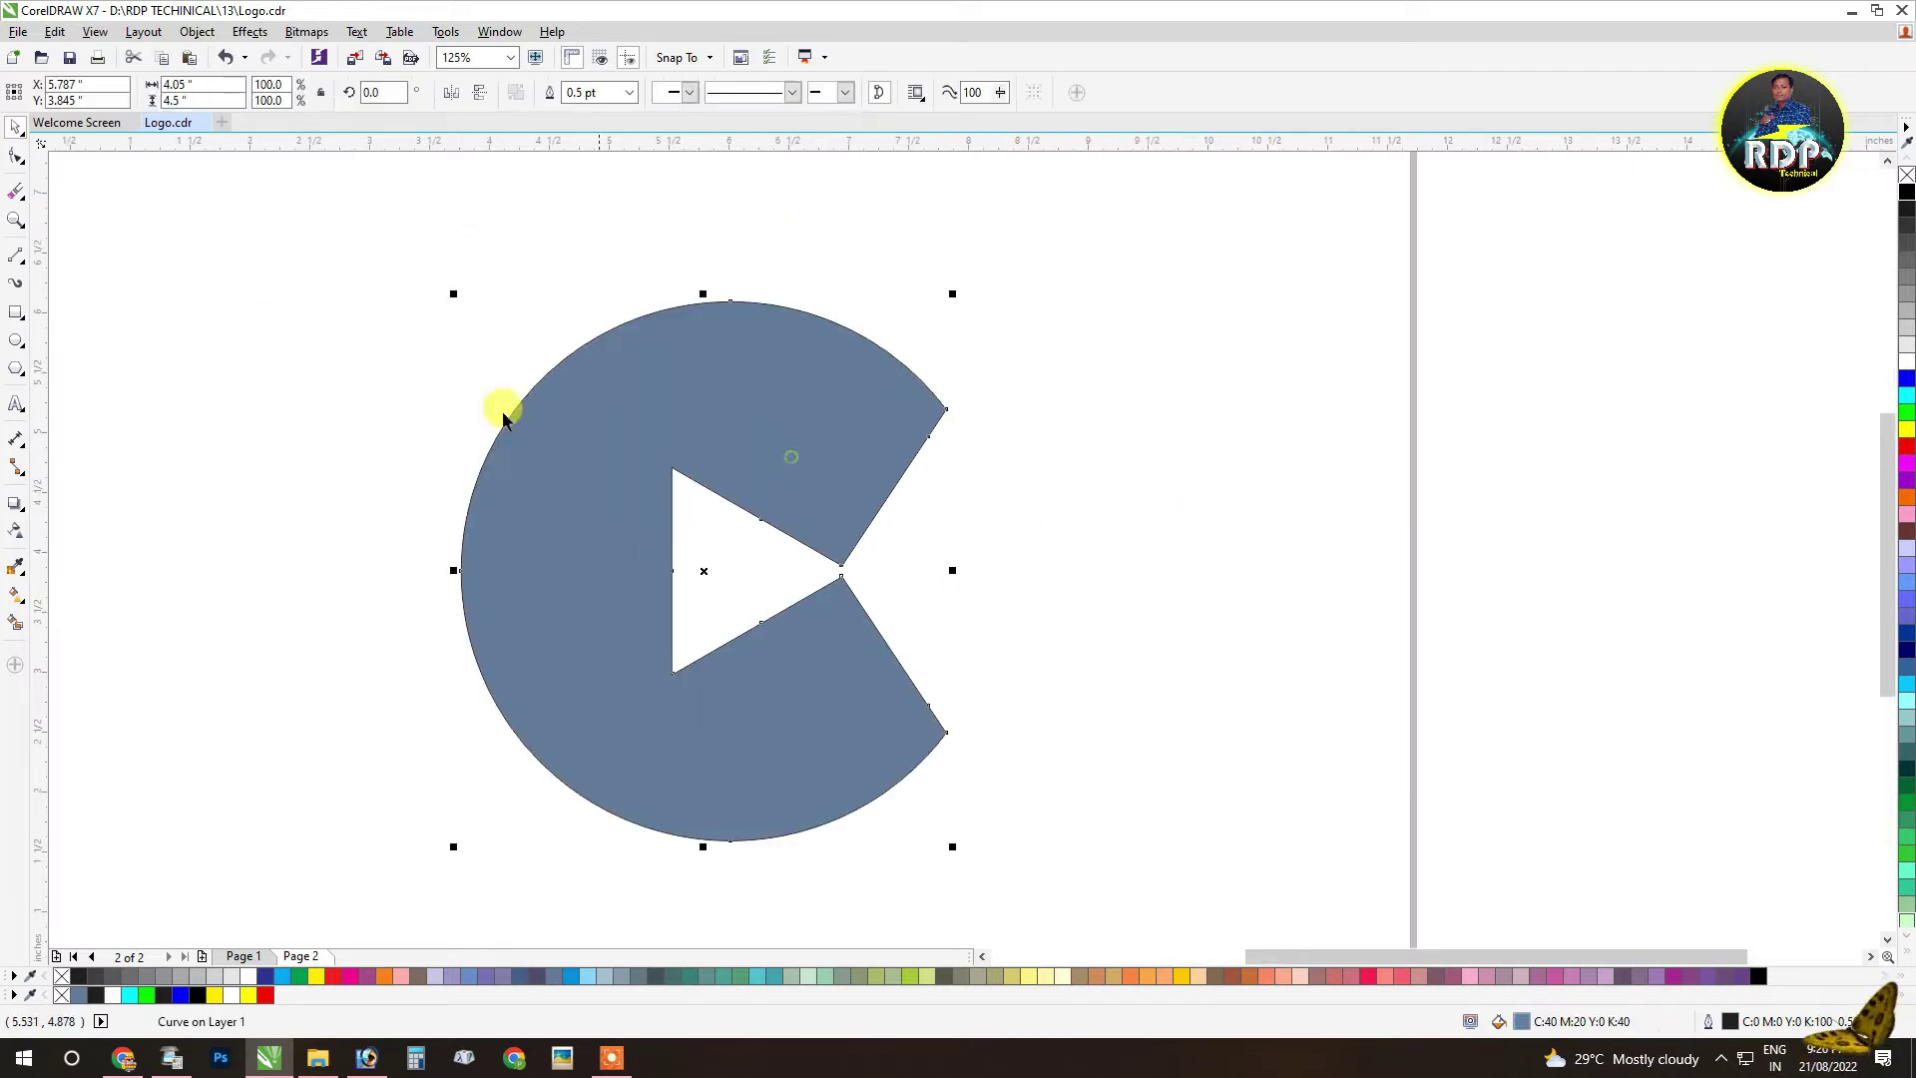
pyautogui.click(15, 158)
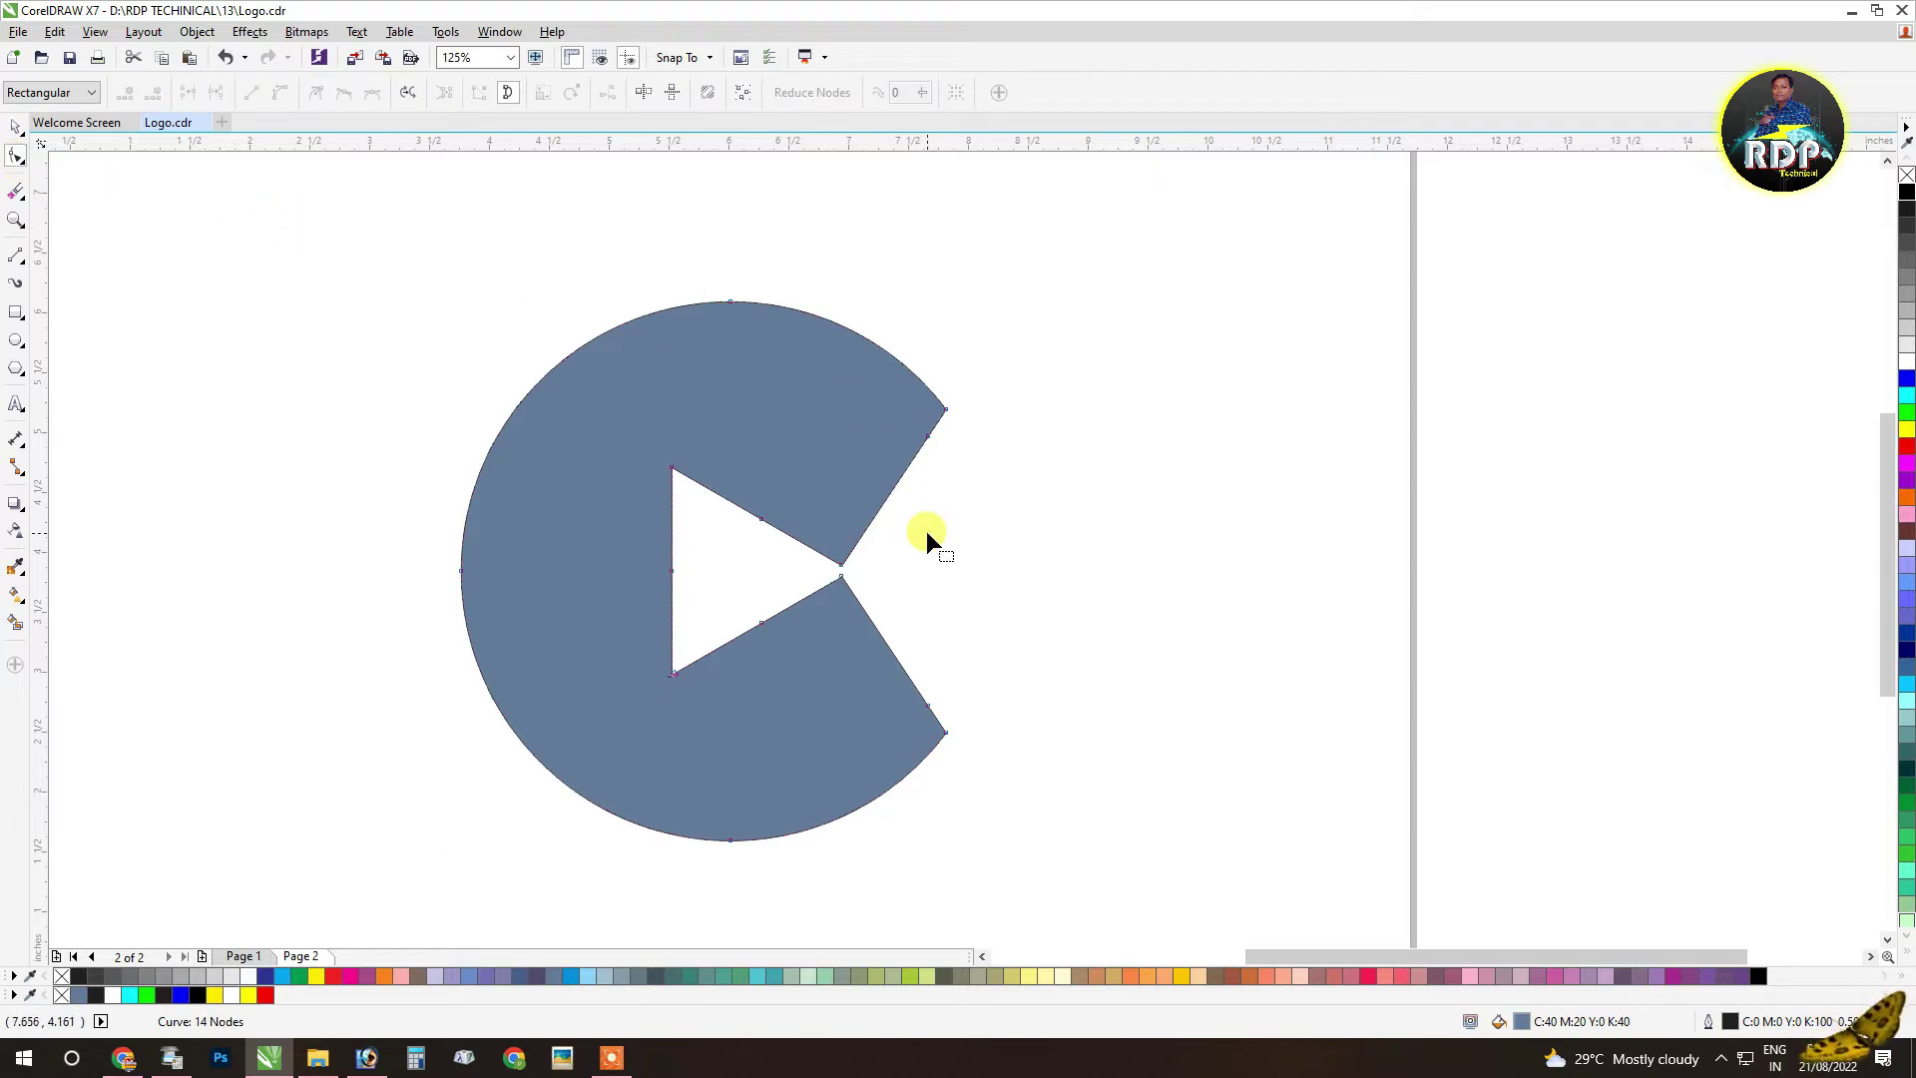
pyautogui.moveTo(894, 482); pyautogui.dragTo(935, 505)
pyautogui.hotkey('ctrl', 'z')
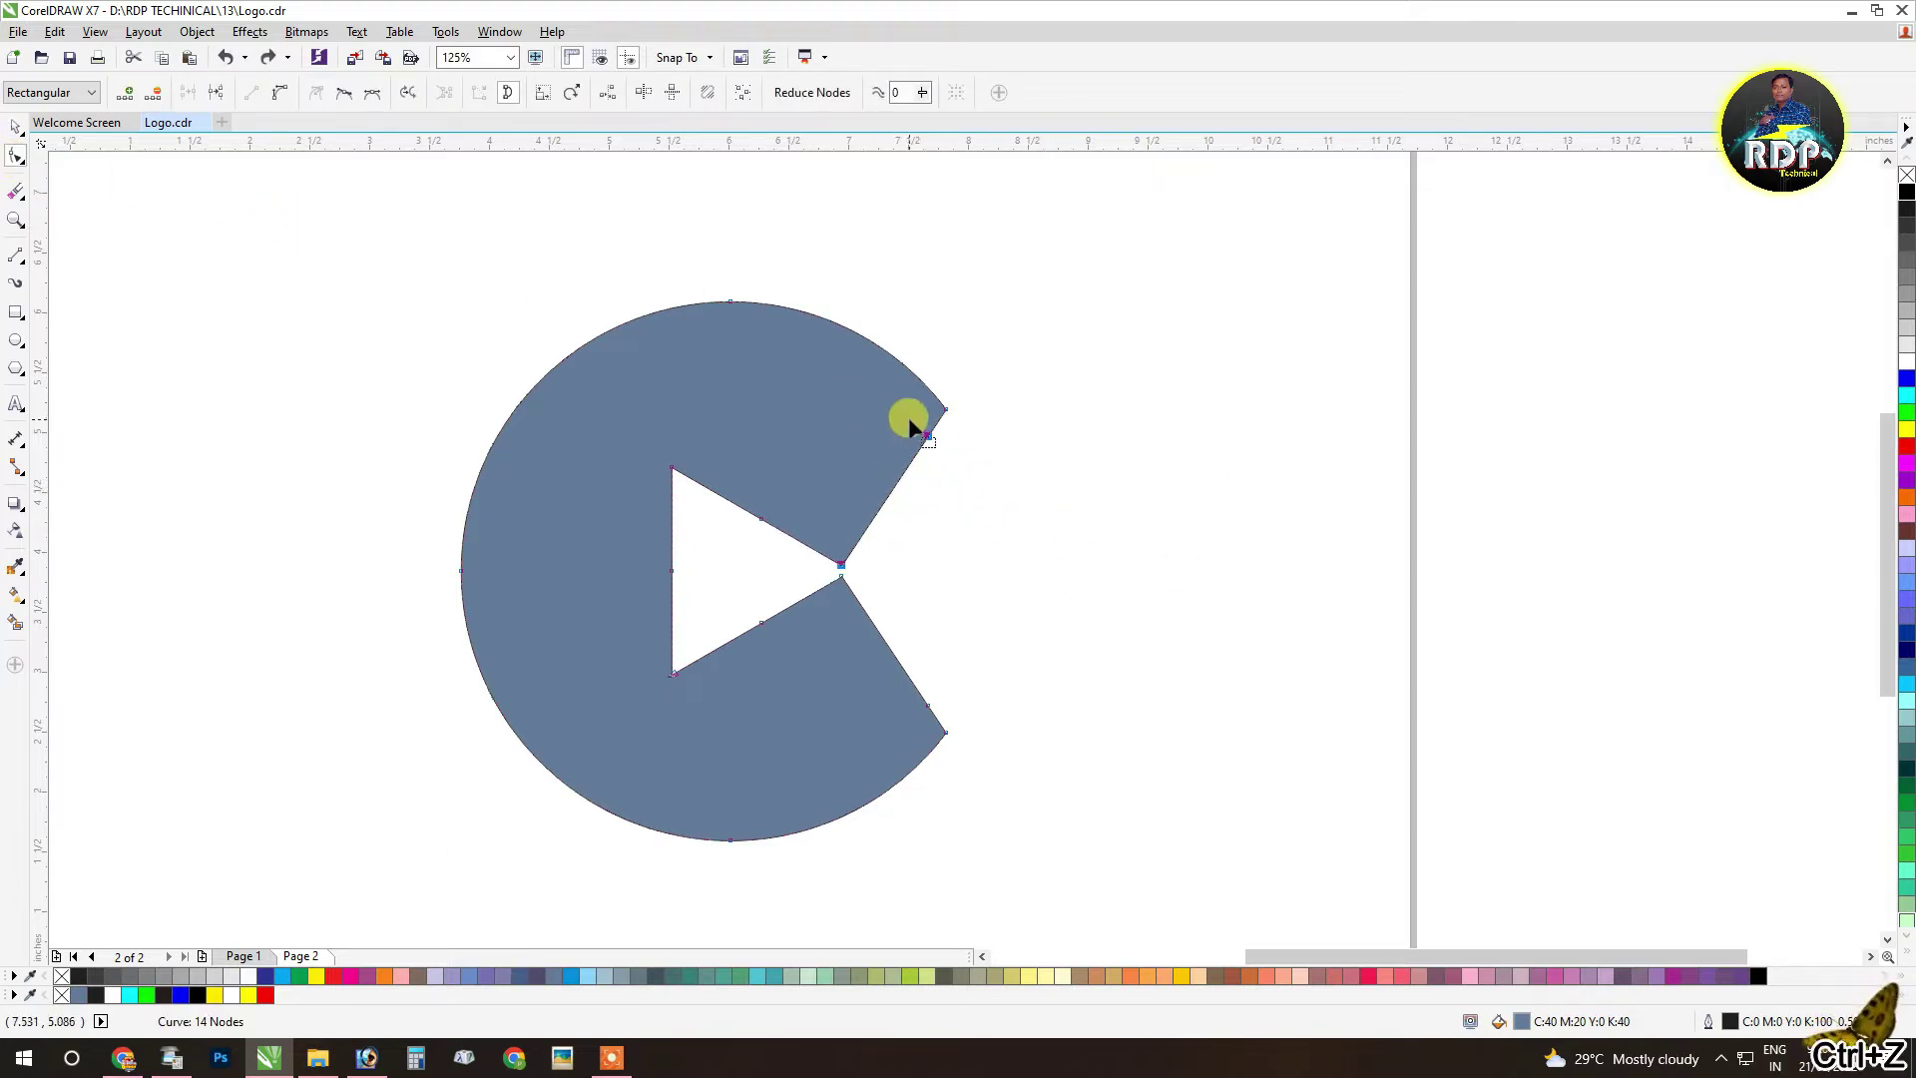
pyautogui.press('Delete')
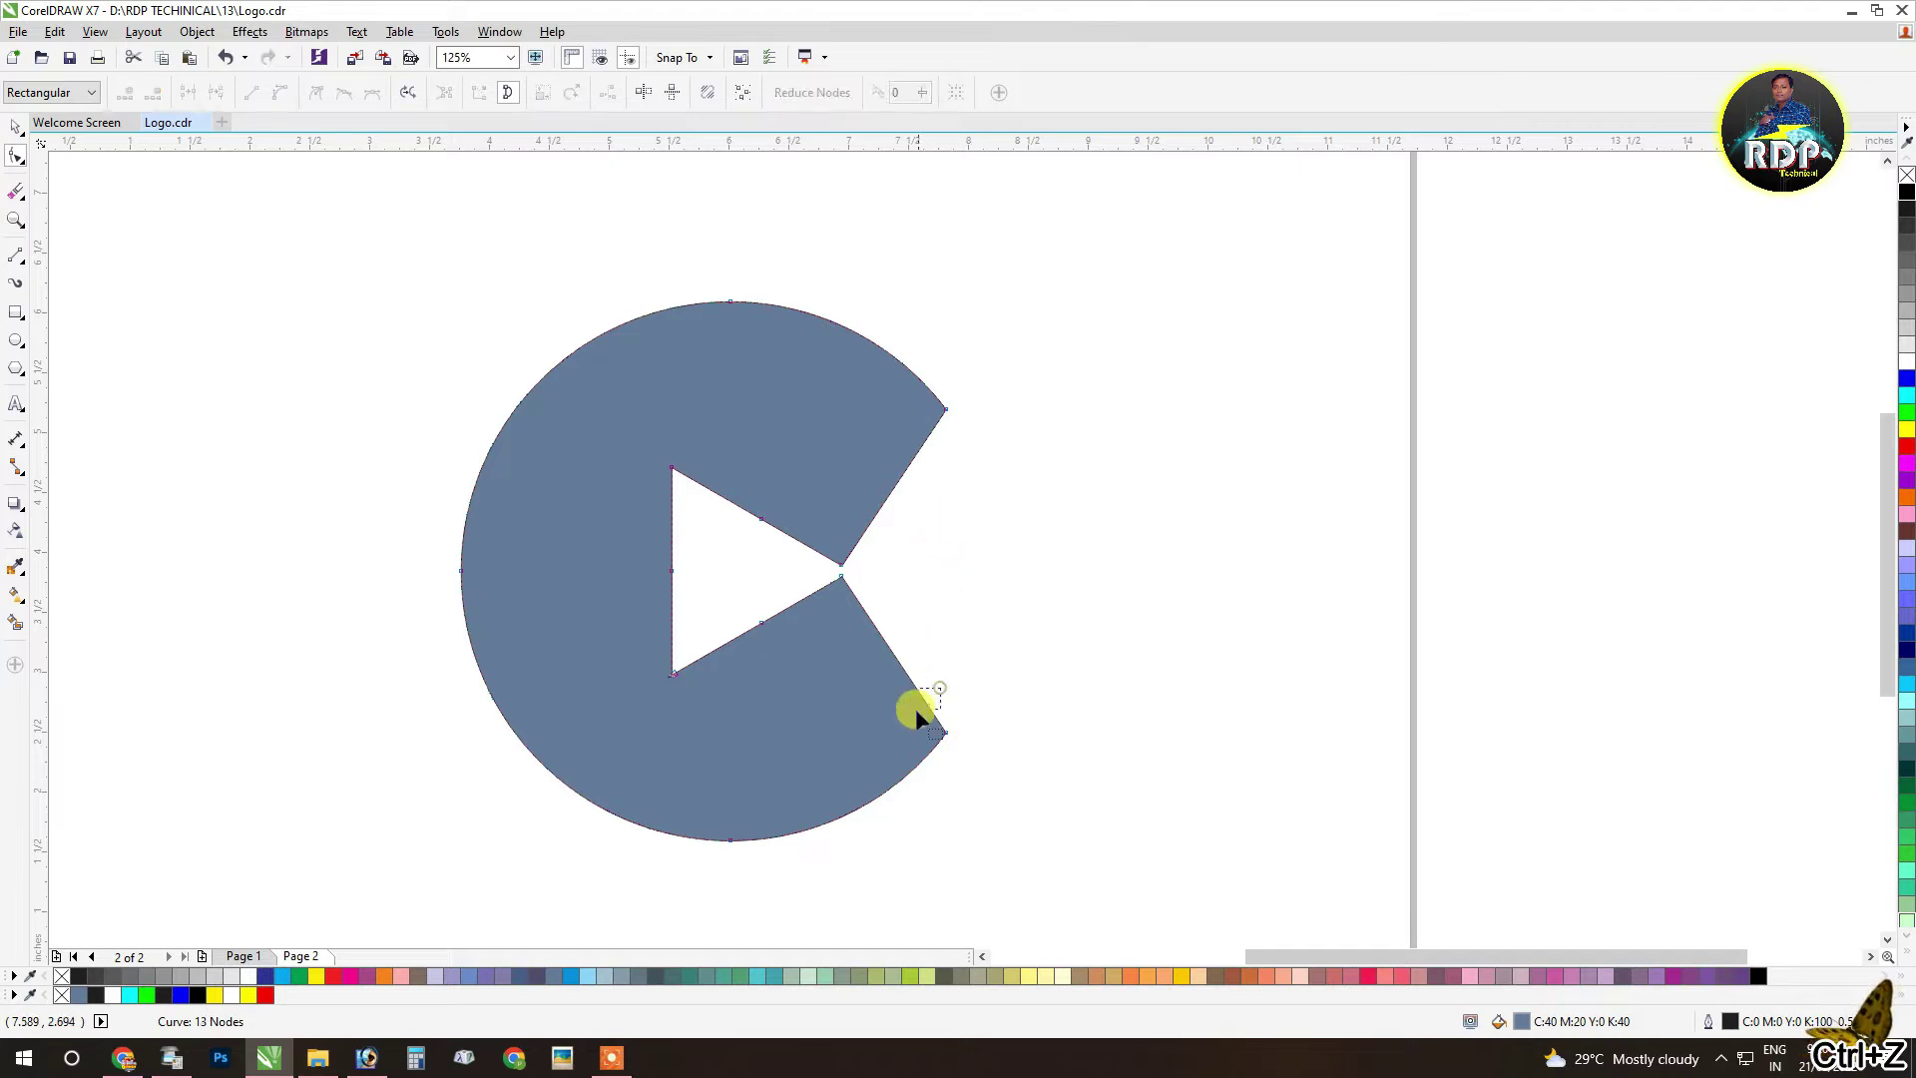
pyautogui.moveTo(917, 710); pyautogui.dragTo(908, 713)
pyautogui.press('Delete')
# Step: Delete the redundant middle nodes along the sides of the white triangular opening
pyautogui.moveTo(786, 635); pyautogui.dragTo(749, 598)
pyautogui.press('Delete')
pyautogui.moveTo(770, 499); pyautogui.dragTo(641, 586)
pyautogui.press('Delete')
pyautogui.press('Delete')
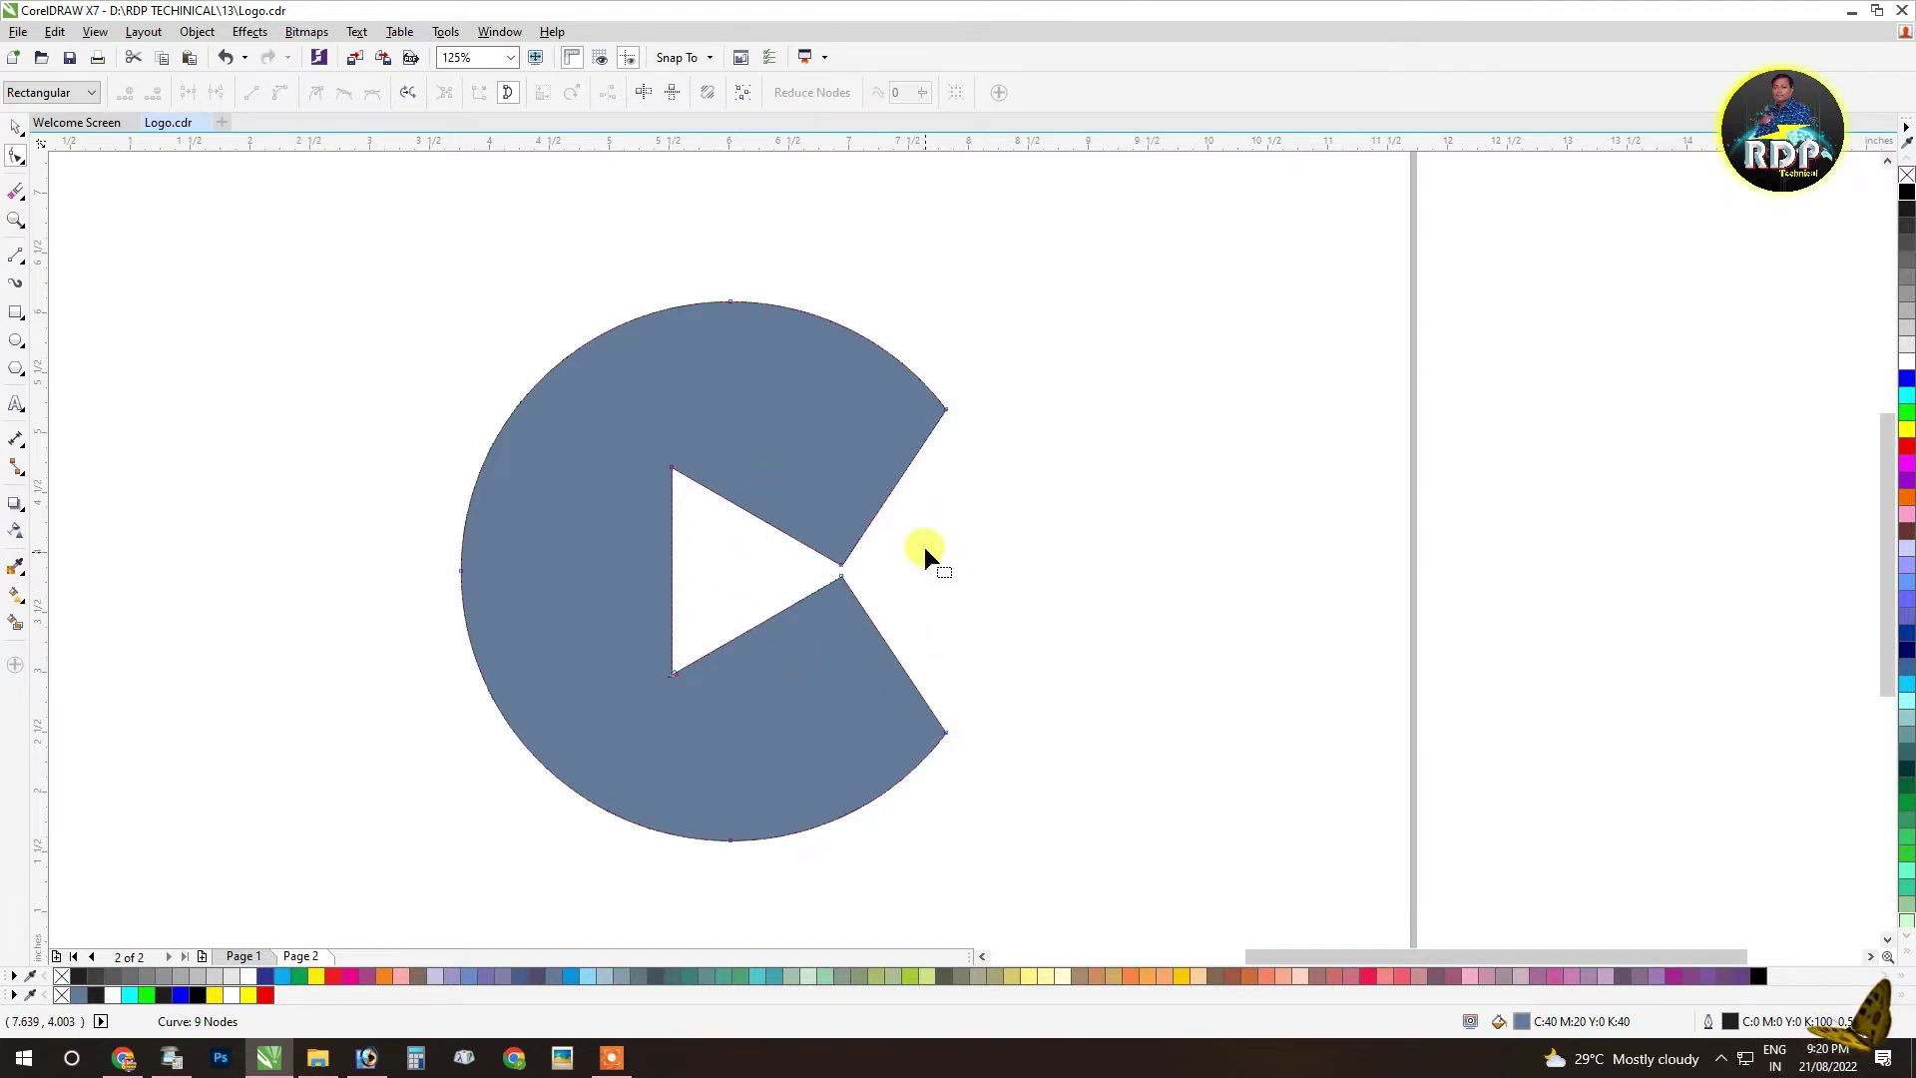
# Step: Select all nodes of the blue shape and convert its straight segments to curves
pyautogui.moveTo(891, 489); pyautogui.dragTo(898, 505)
pyautogui.hotkey('ctrl', 'z')
pyautogui.scroll(-2, 1045, 579)
pyautogui.moveTo(1098, 363); pyautogui.dragTo(655, 743)
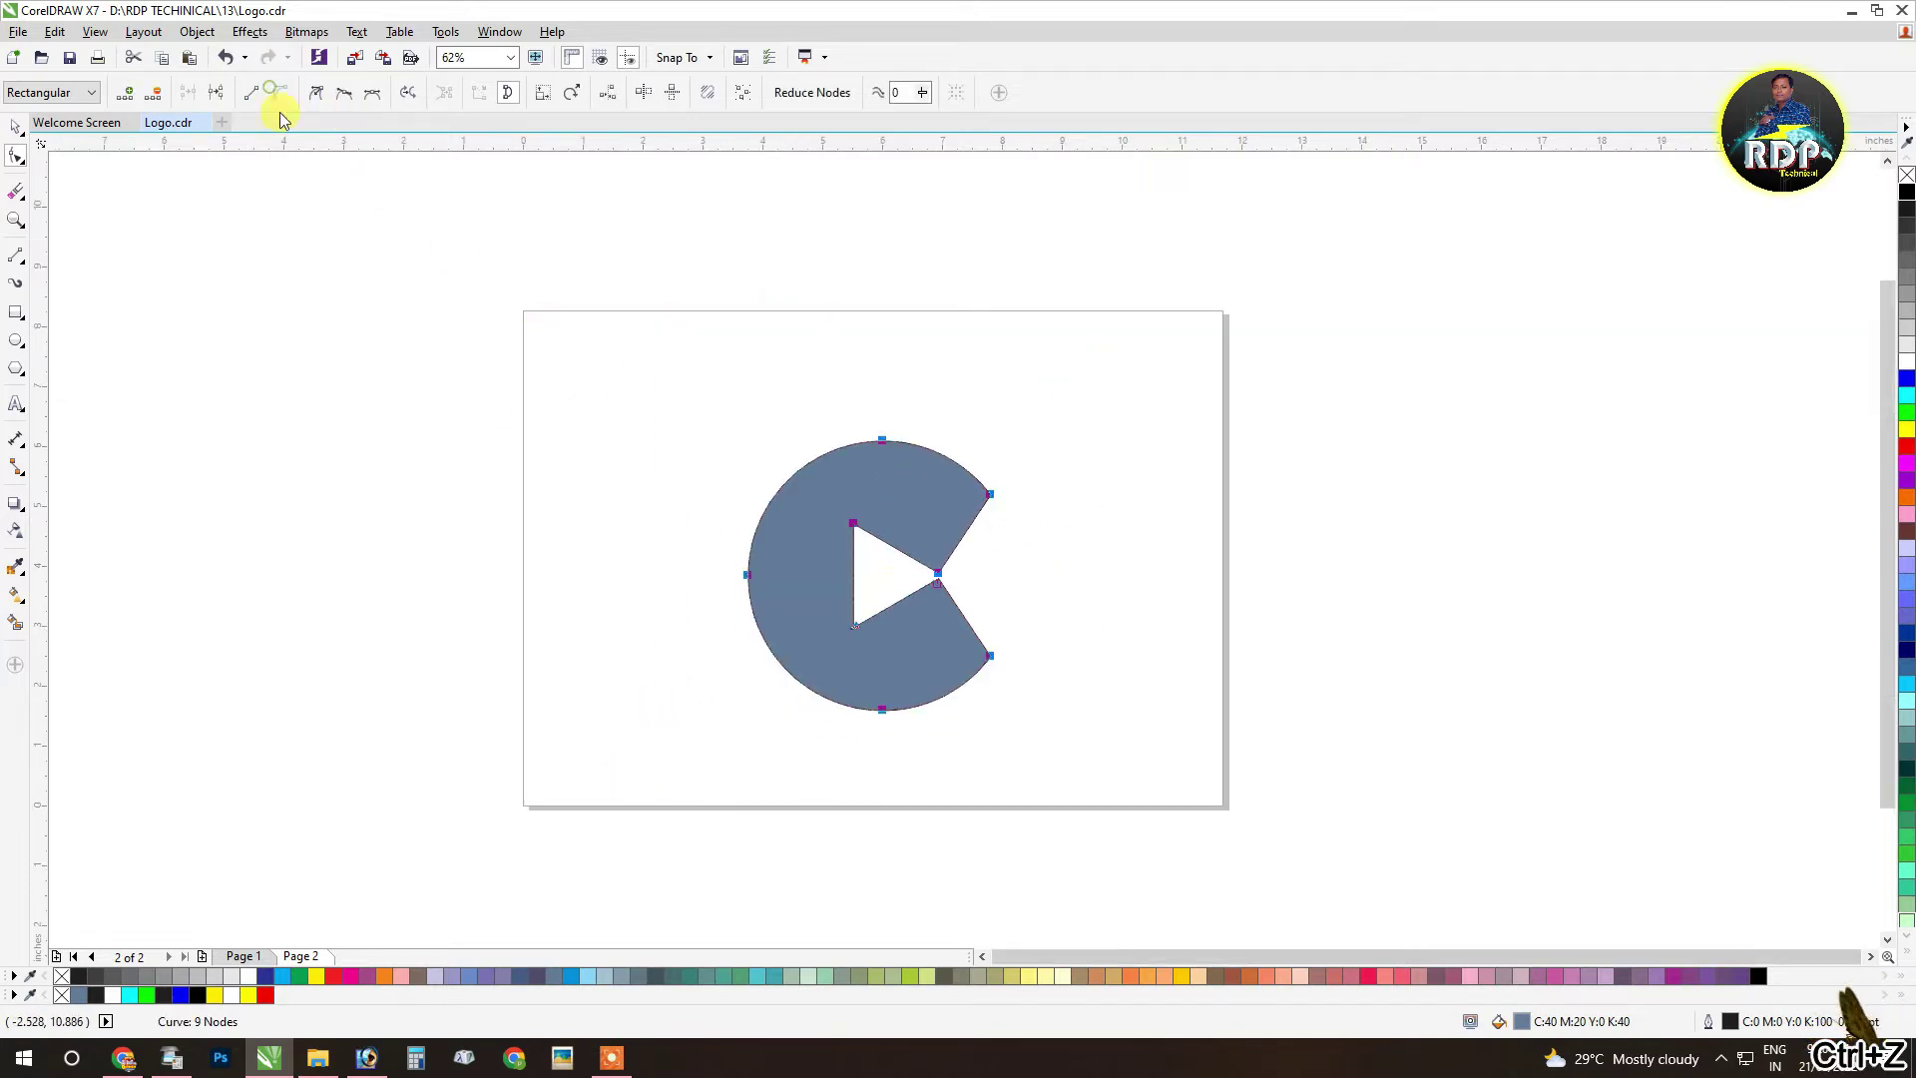
pyautogui.scroll(2, 914, 599)
pyautogui.click(1014, 459)
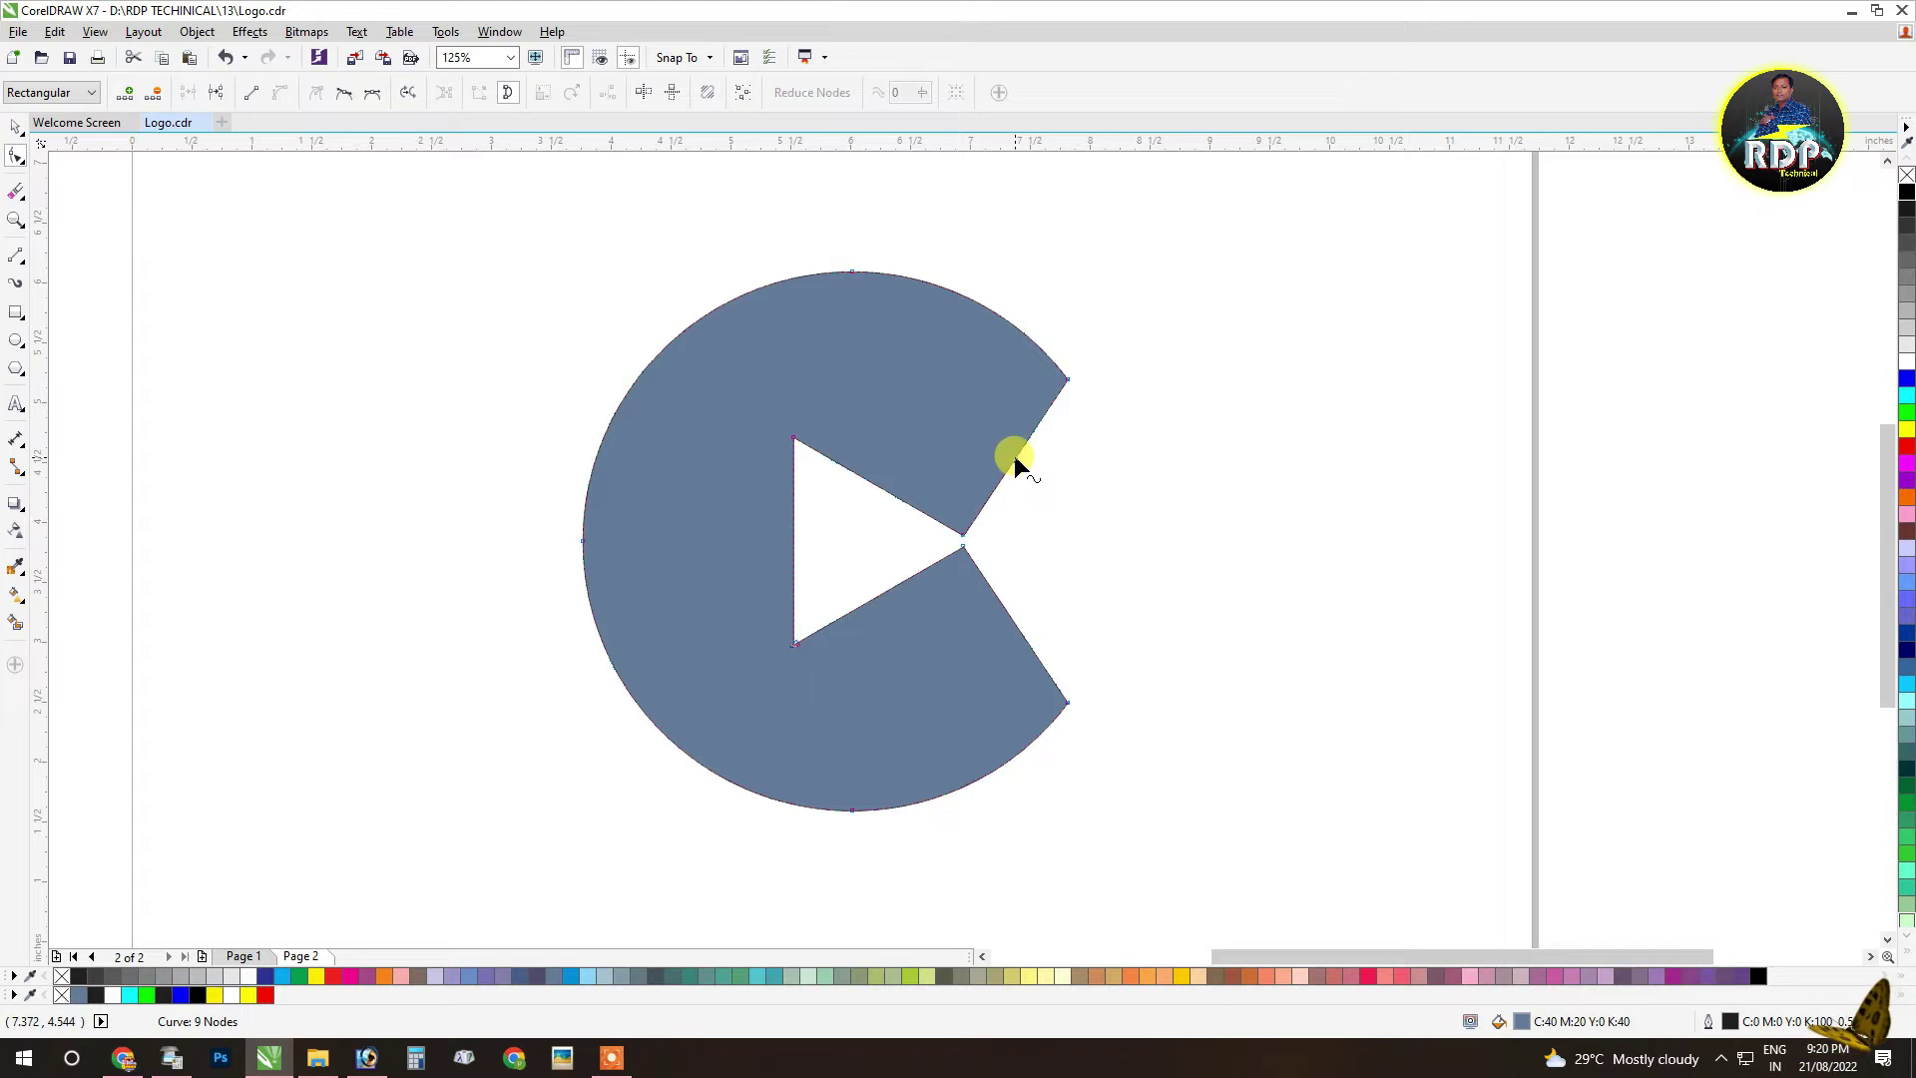
# Step: Try to bow the straight mouth edges outward into rounded lobes, and undo the attempts
pyautogui.moveTo(1015, 457); pyautogui.dragTo(1086, 513)
pyautogui.moveTo(1014, 625); pyautogui.dragTo(1082, 577)
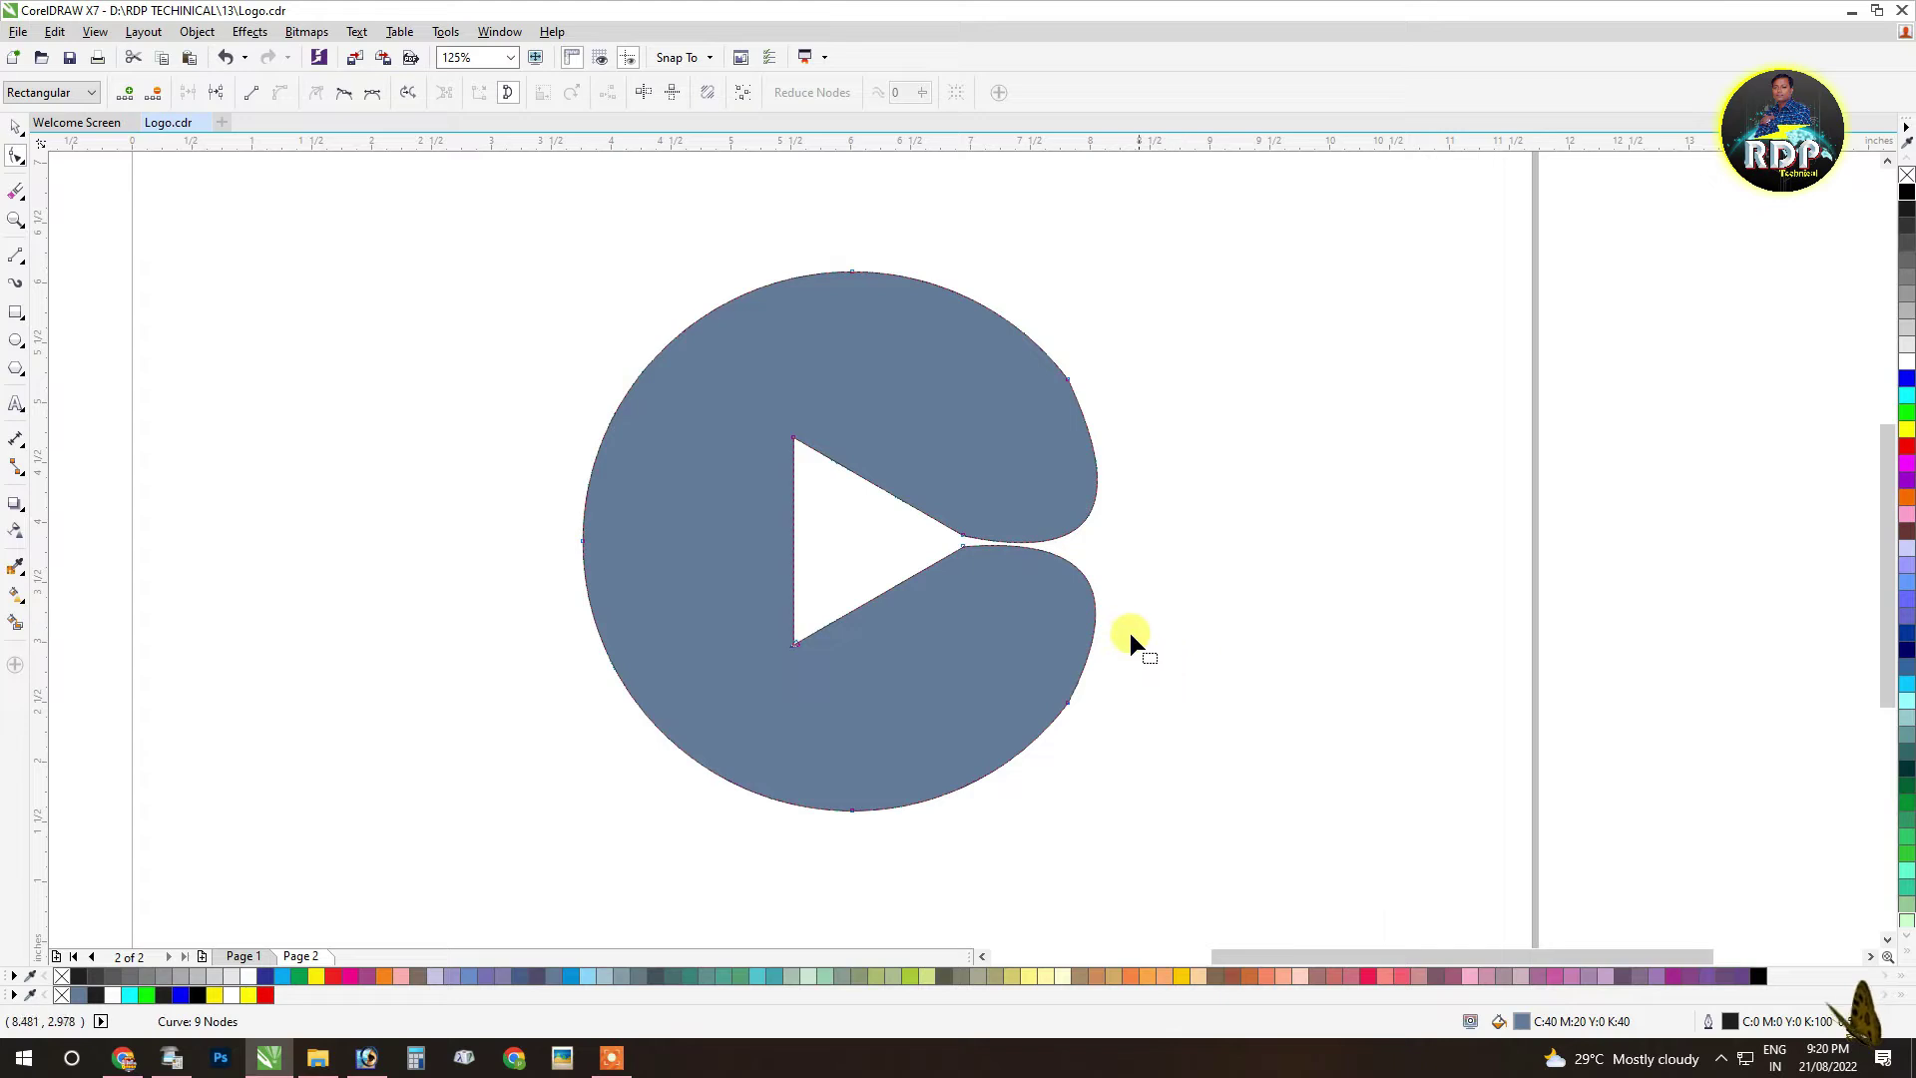
pyautogui.hotkey('ctrl', 'z')
pyautogui.hotkey('ctrl', 'z')
pyautogui.moveTo(1016, 458); pyautogui.dragTo(1078, 495)
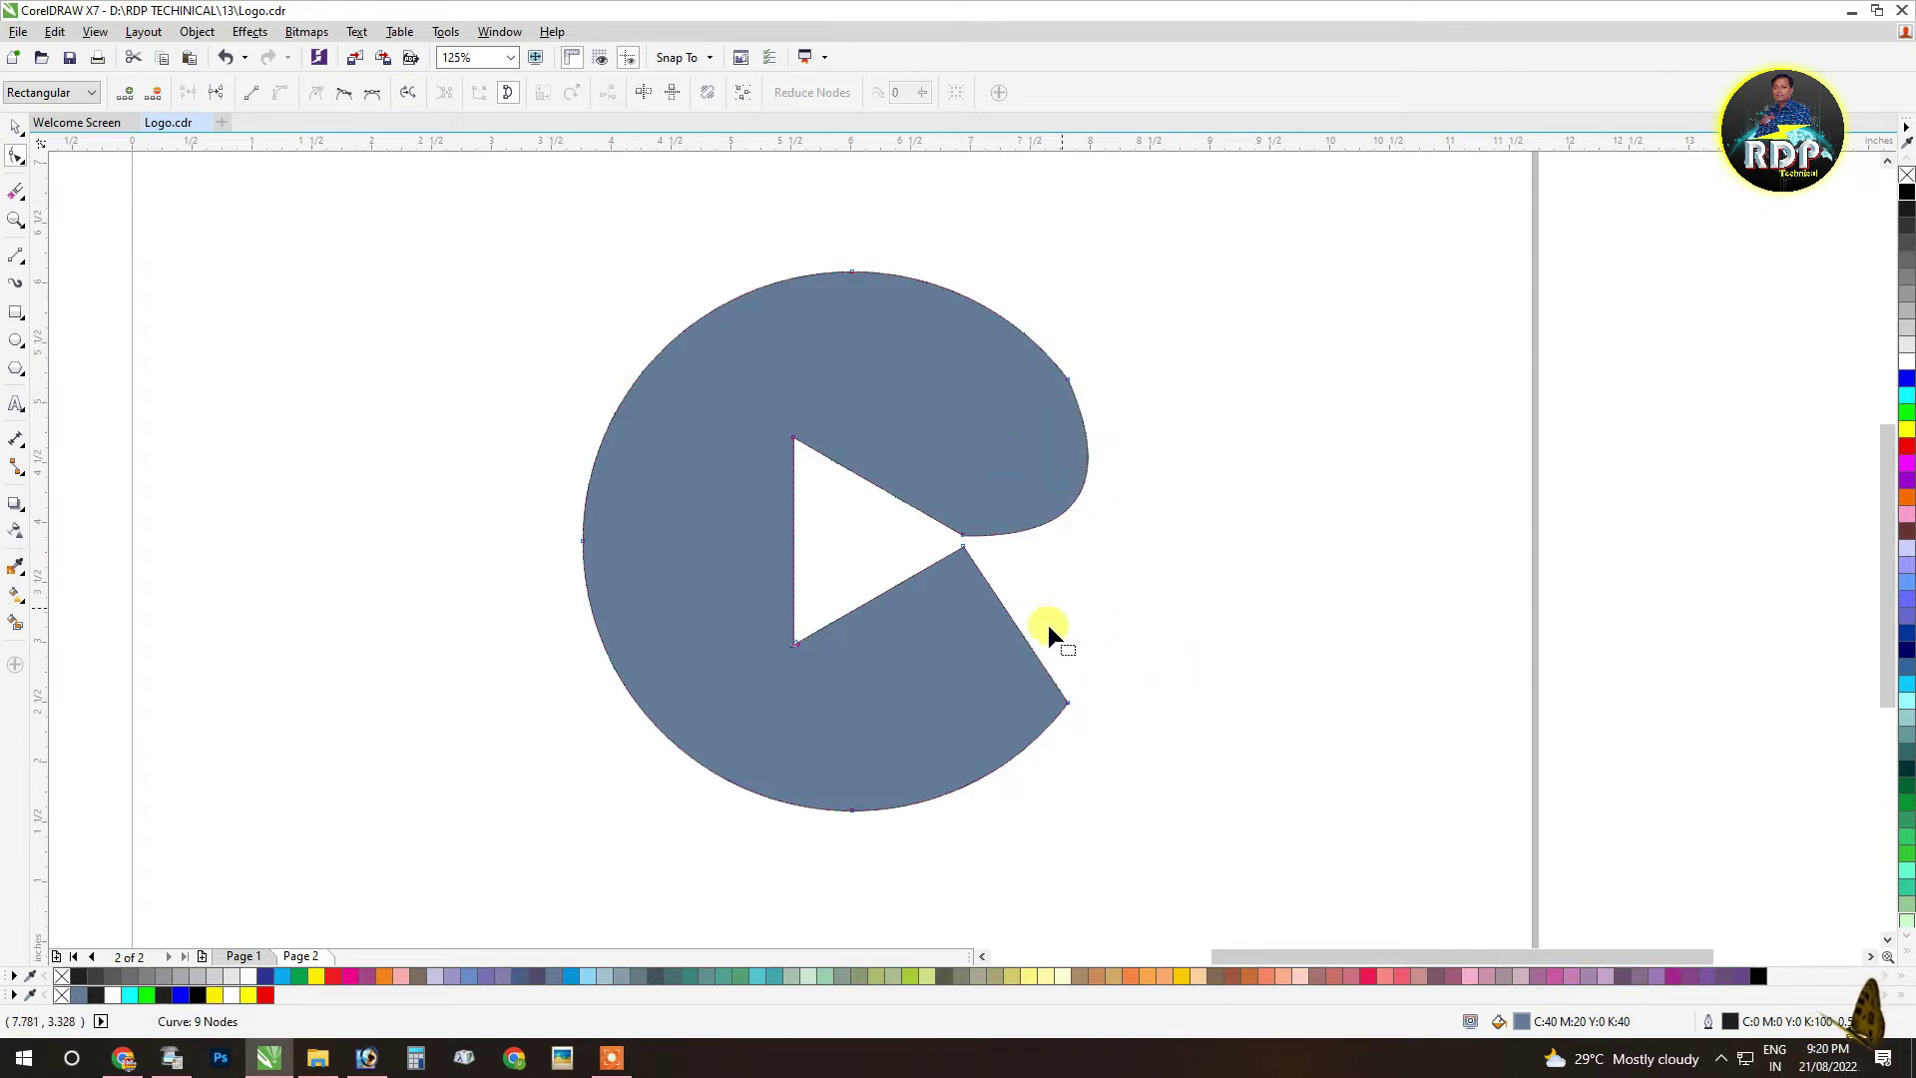
pyautogui.hotkey('ctrl', 'z')
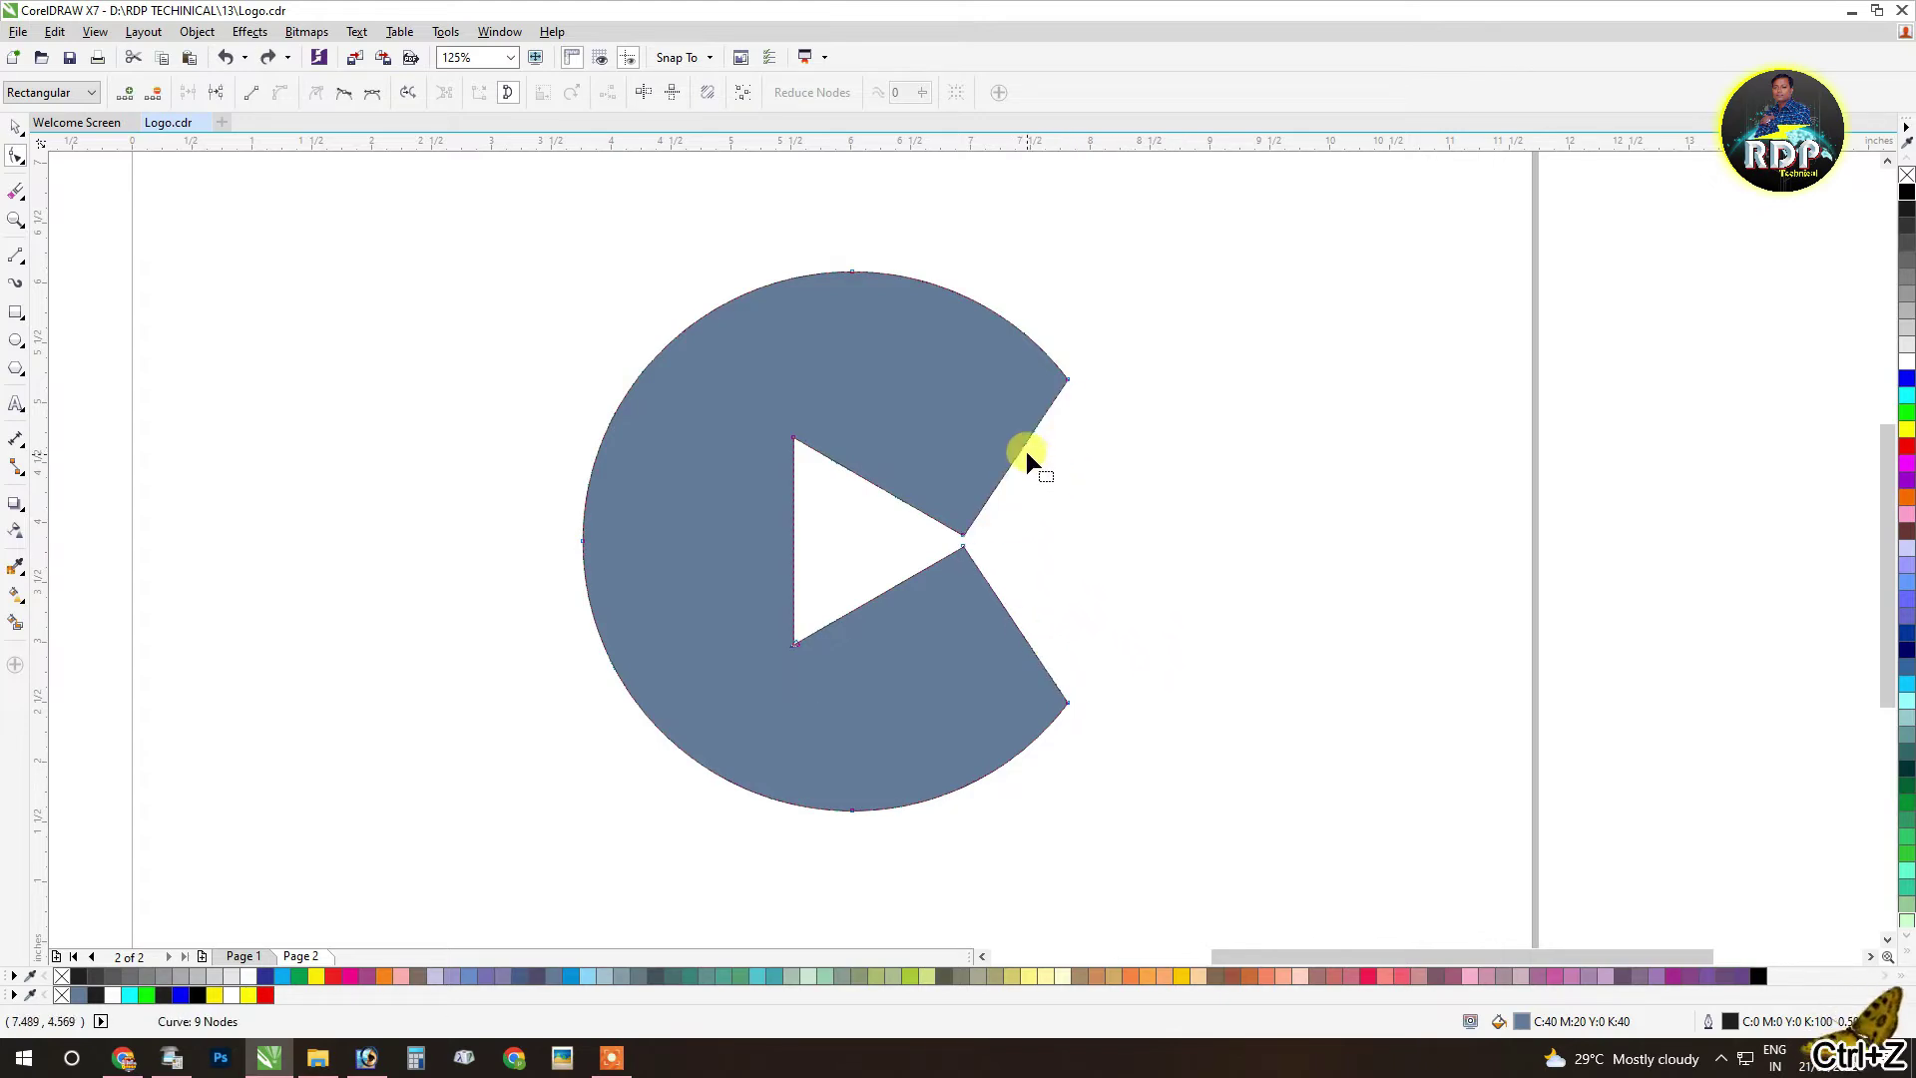
# Step: Bow both mouth edges outward into rounded lobes, leaving a narrow gap running from the triangle's tip
pyautogui.moveTo(1032, 452); pyautogui.dragTo(1102, 491)
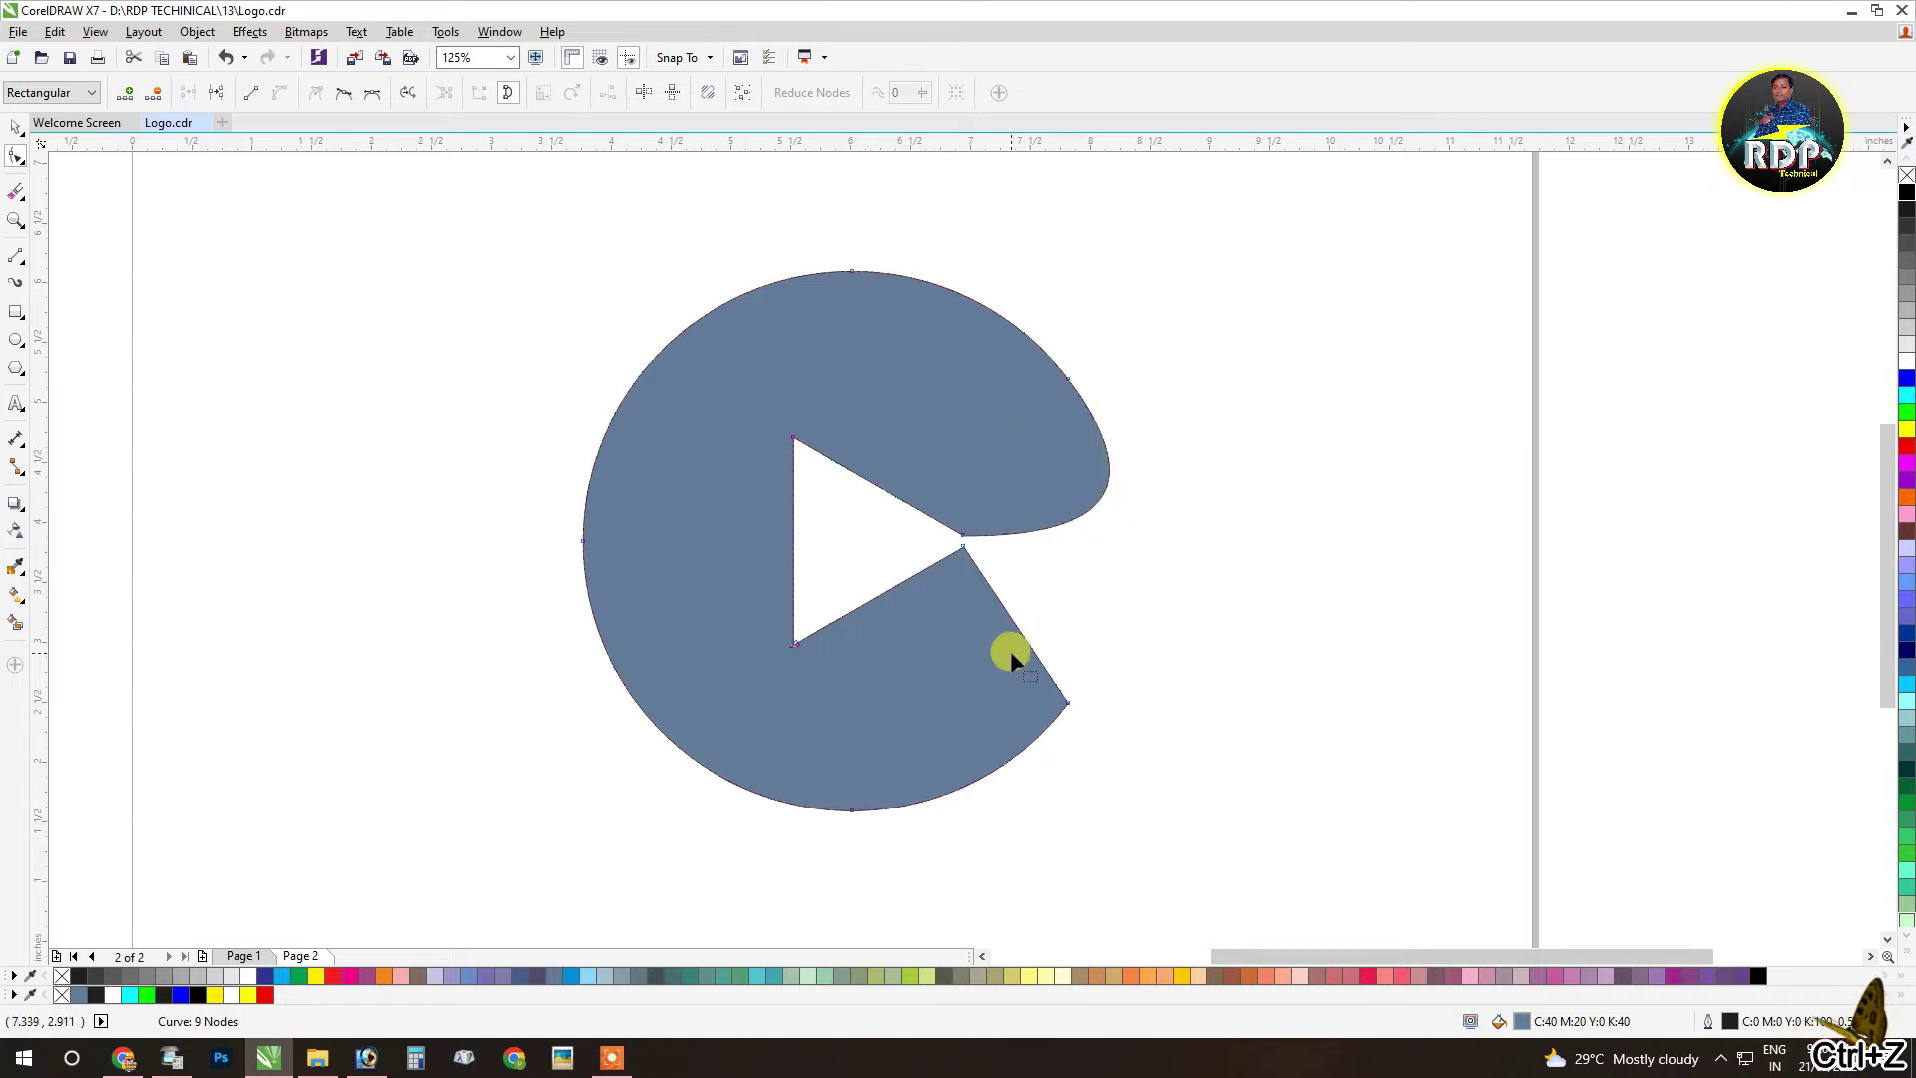
pyautogui.moveTo(1012, 621); pyautogui.dragTo(1093, 571)
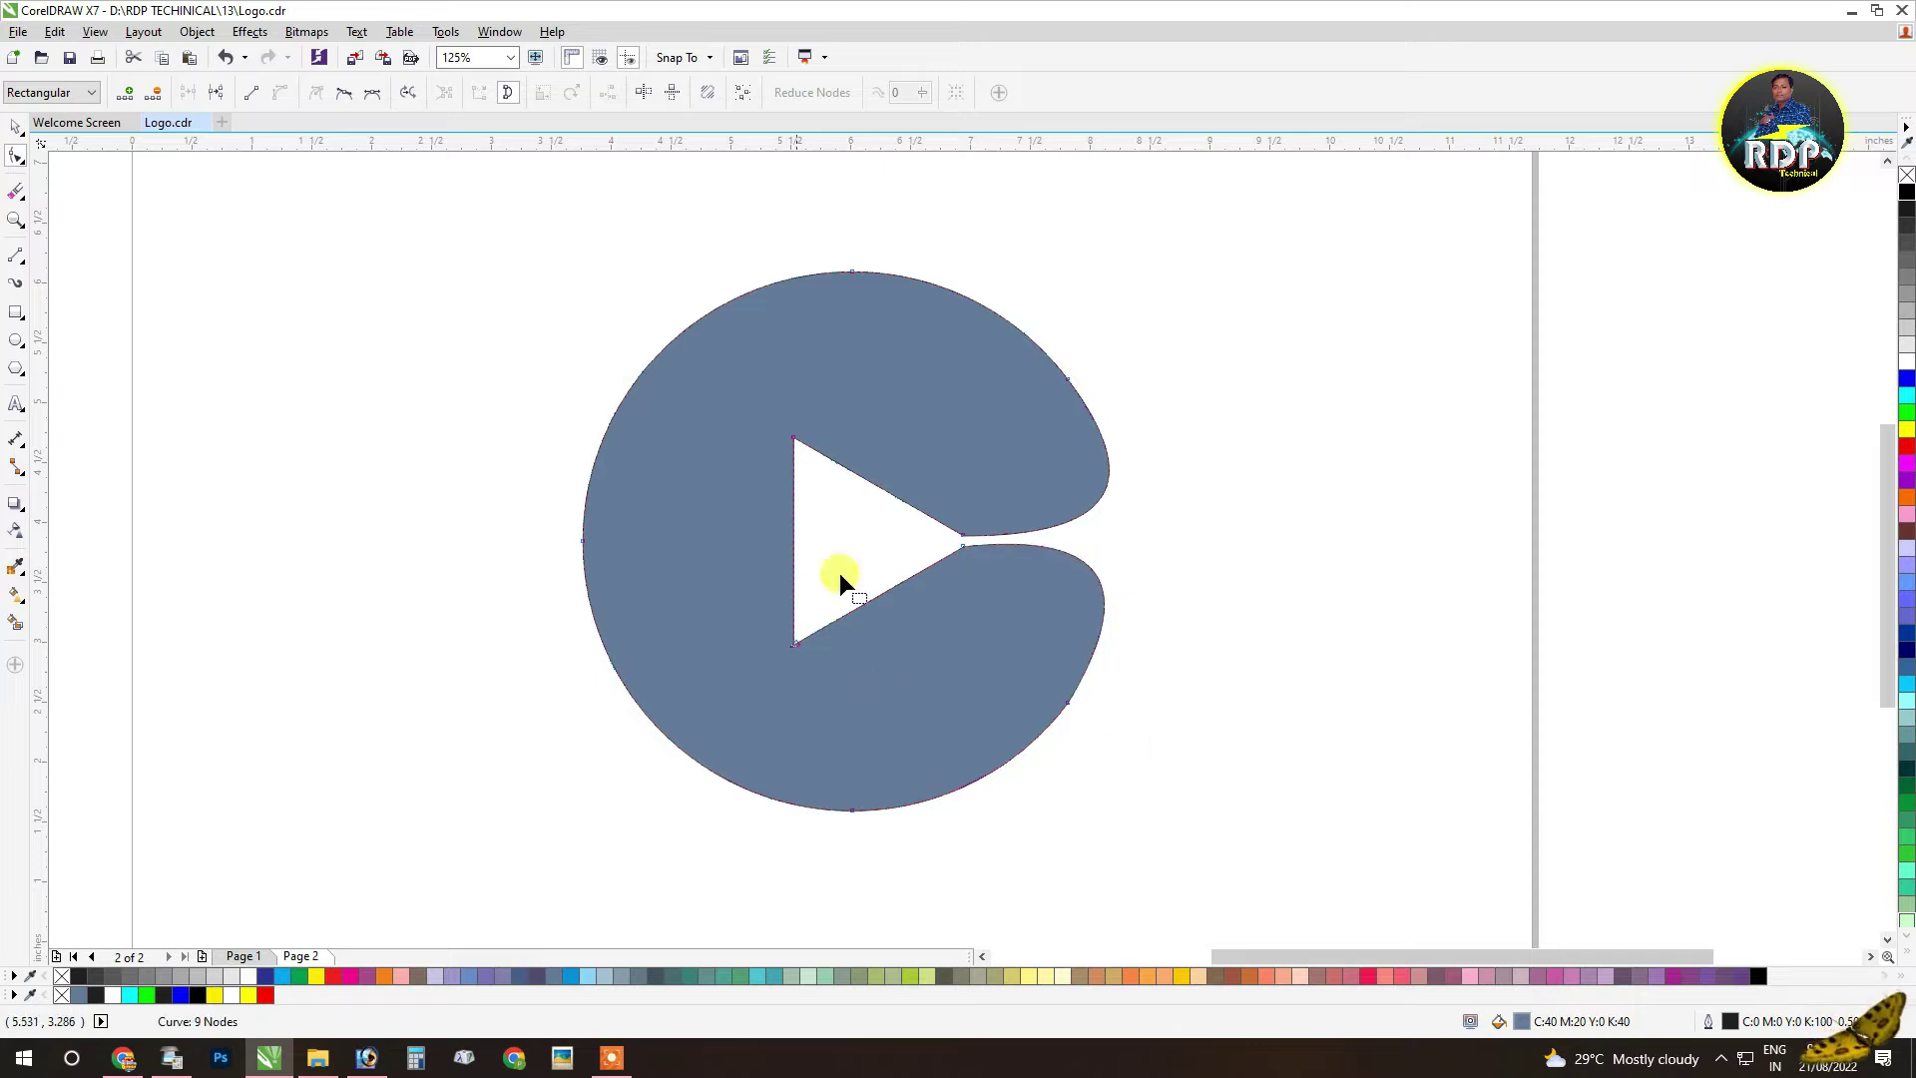
pyautogui.click(19, 128)
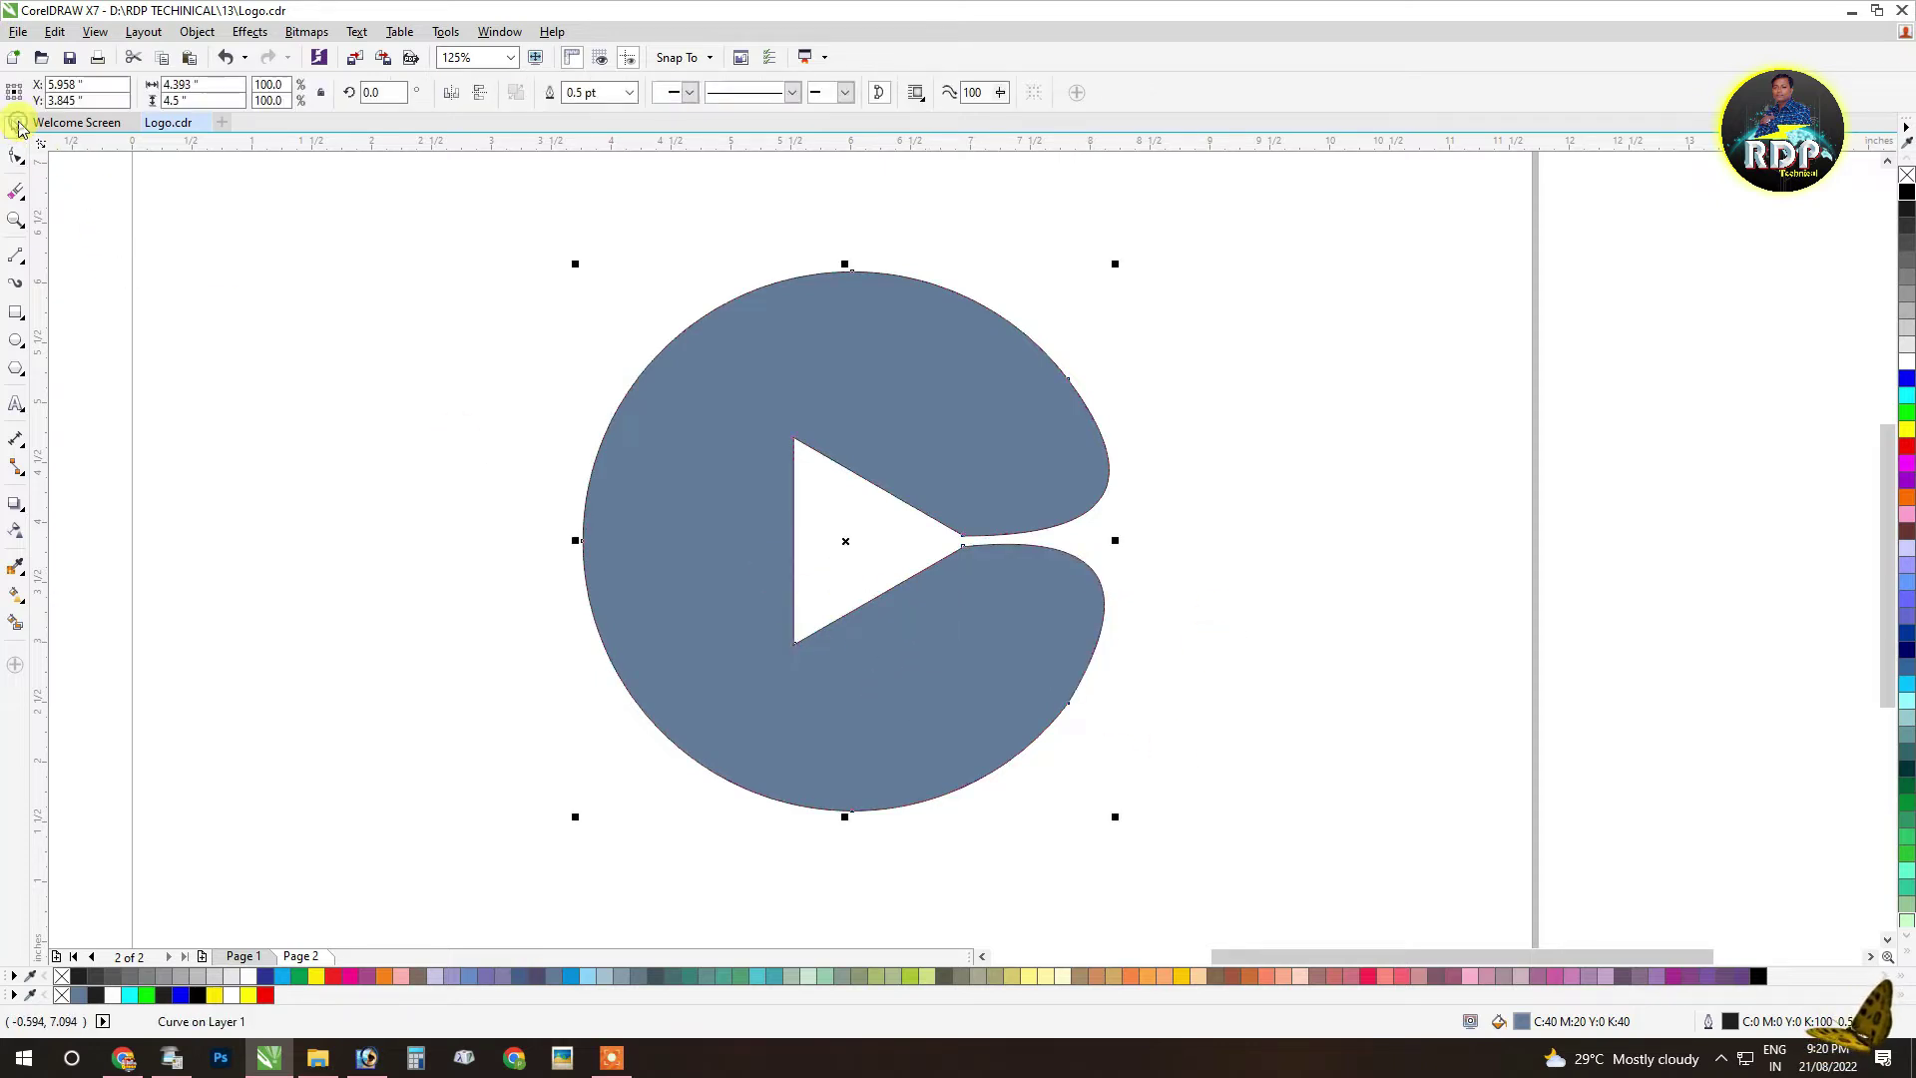
# Step: Draw a Pen curve from inside the triangle through its upper corner, arching to the circle's left edge
pyautogui.click(28, 265)
pyautogui.click(60, 318)
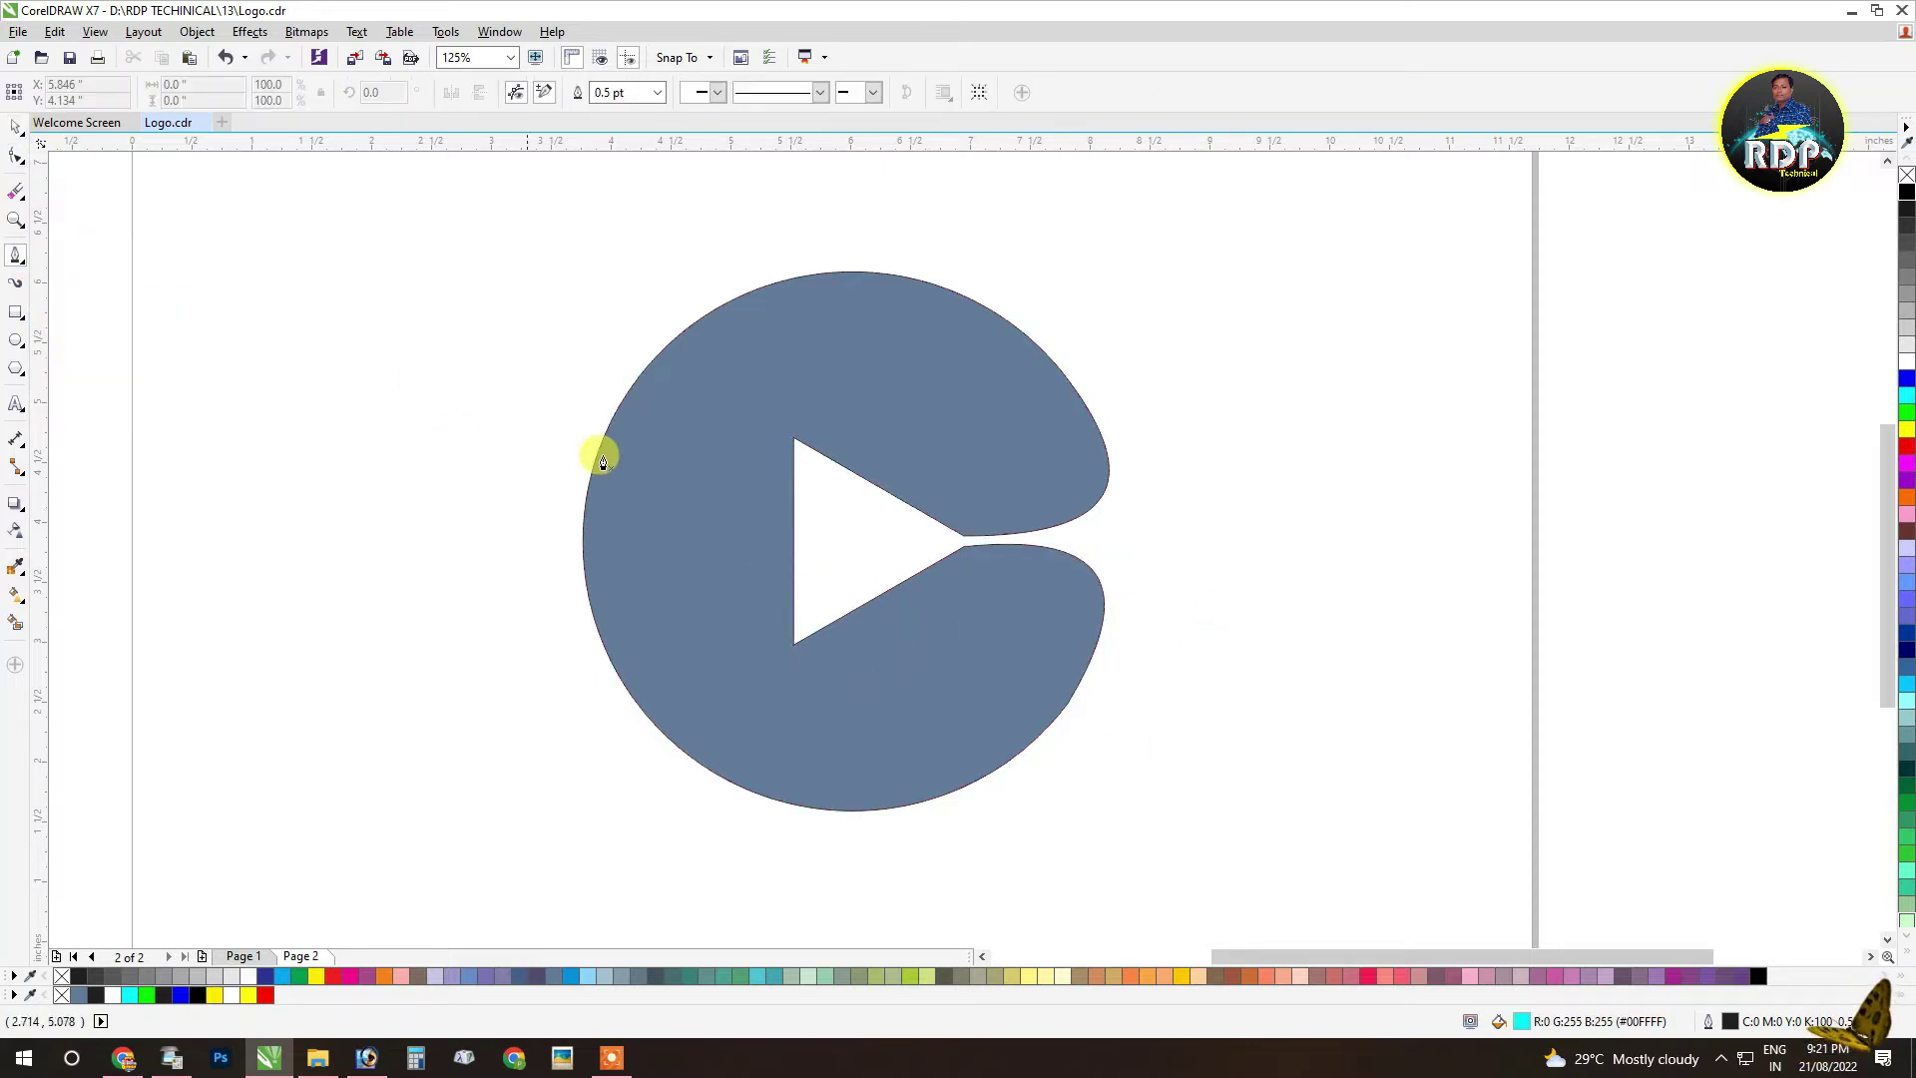
pyautogui.click(859, 530)
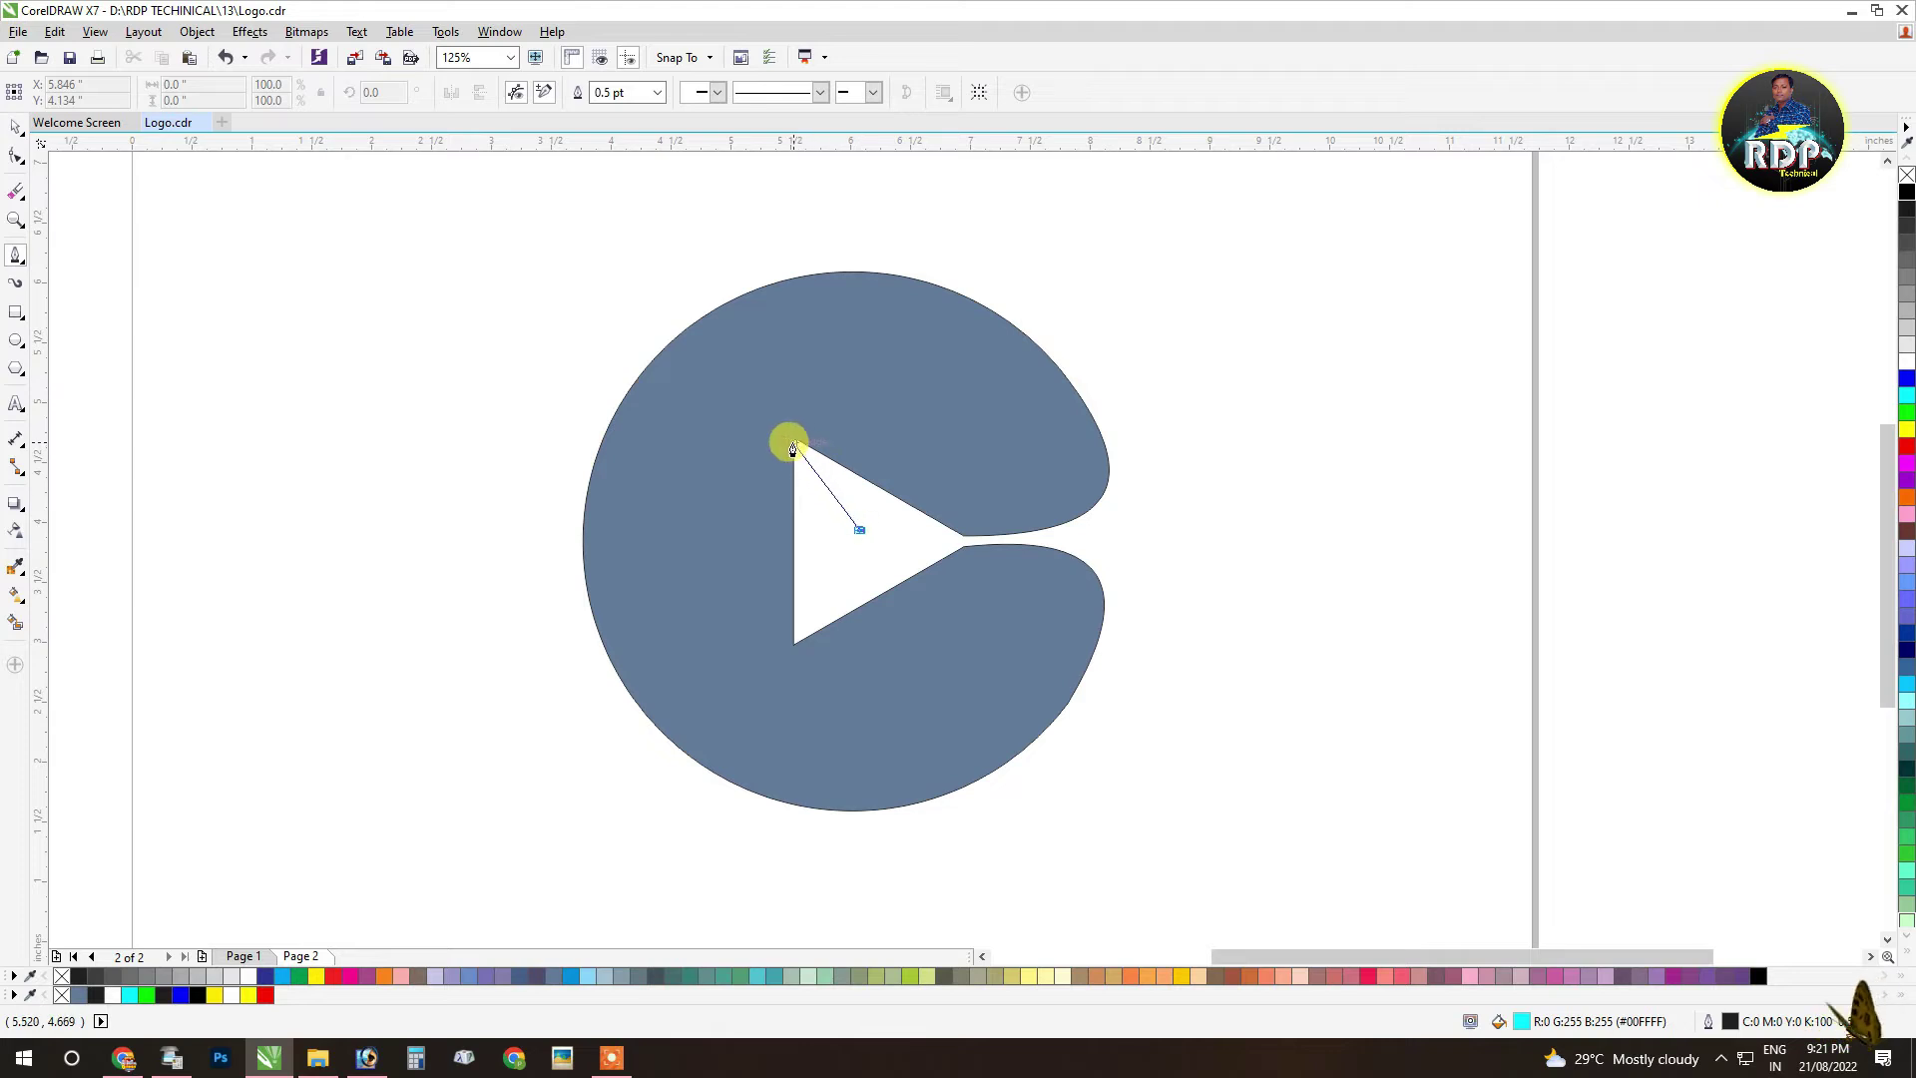
pyautogui.click(792, 439)
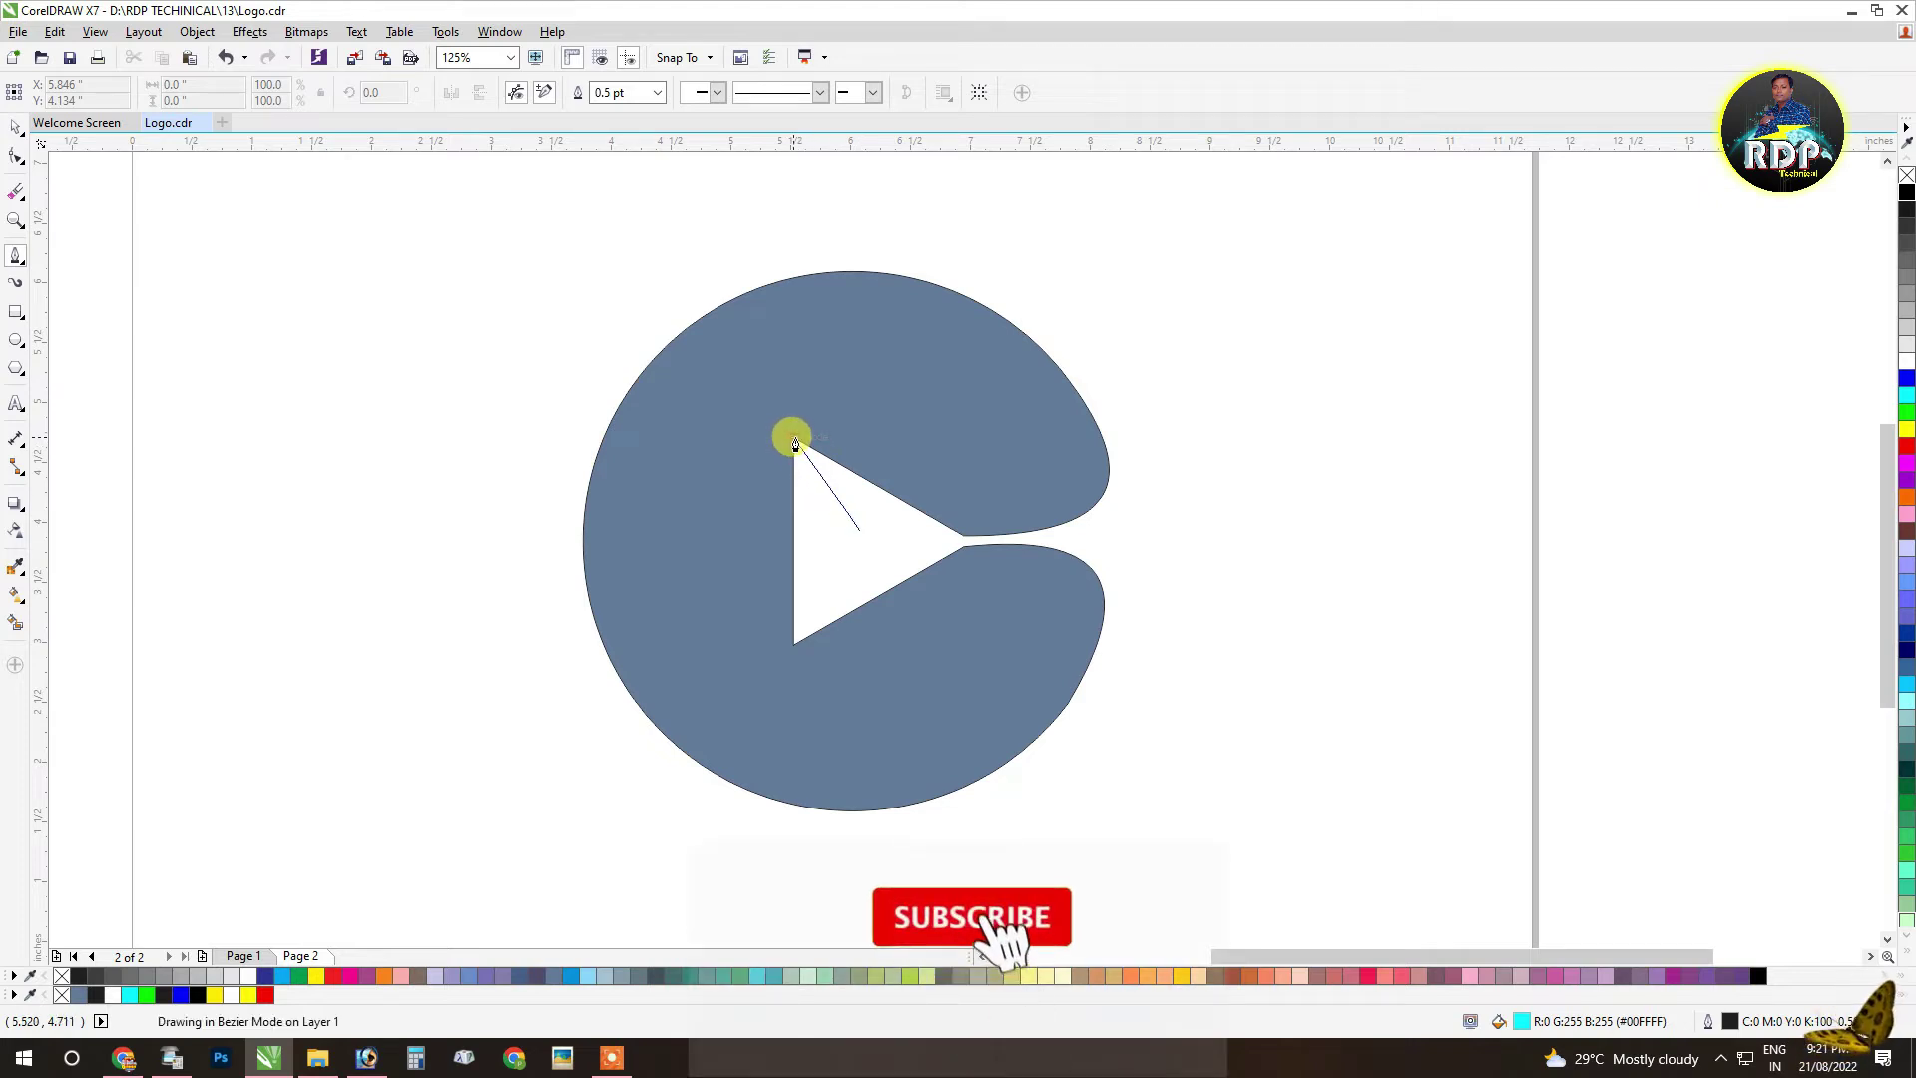
pyautogui.moveTo(586, 491); pyautogui.dragTo(509, 592)
pyautogui.click(18, 128)
# Step: Draw a second Pen curve from inside the triangle through its lower corner, bending to the circle's bottom edge
pyautogui.click(16, 255)
pyautogui.click(859, 548)
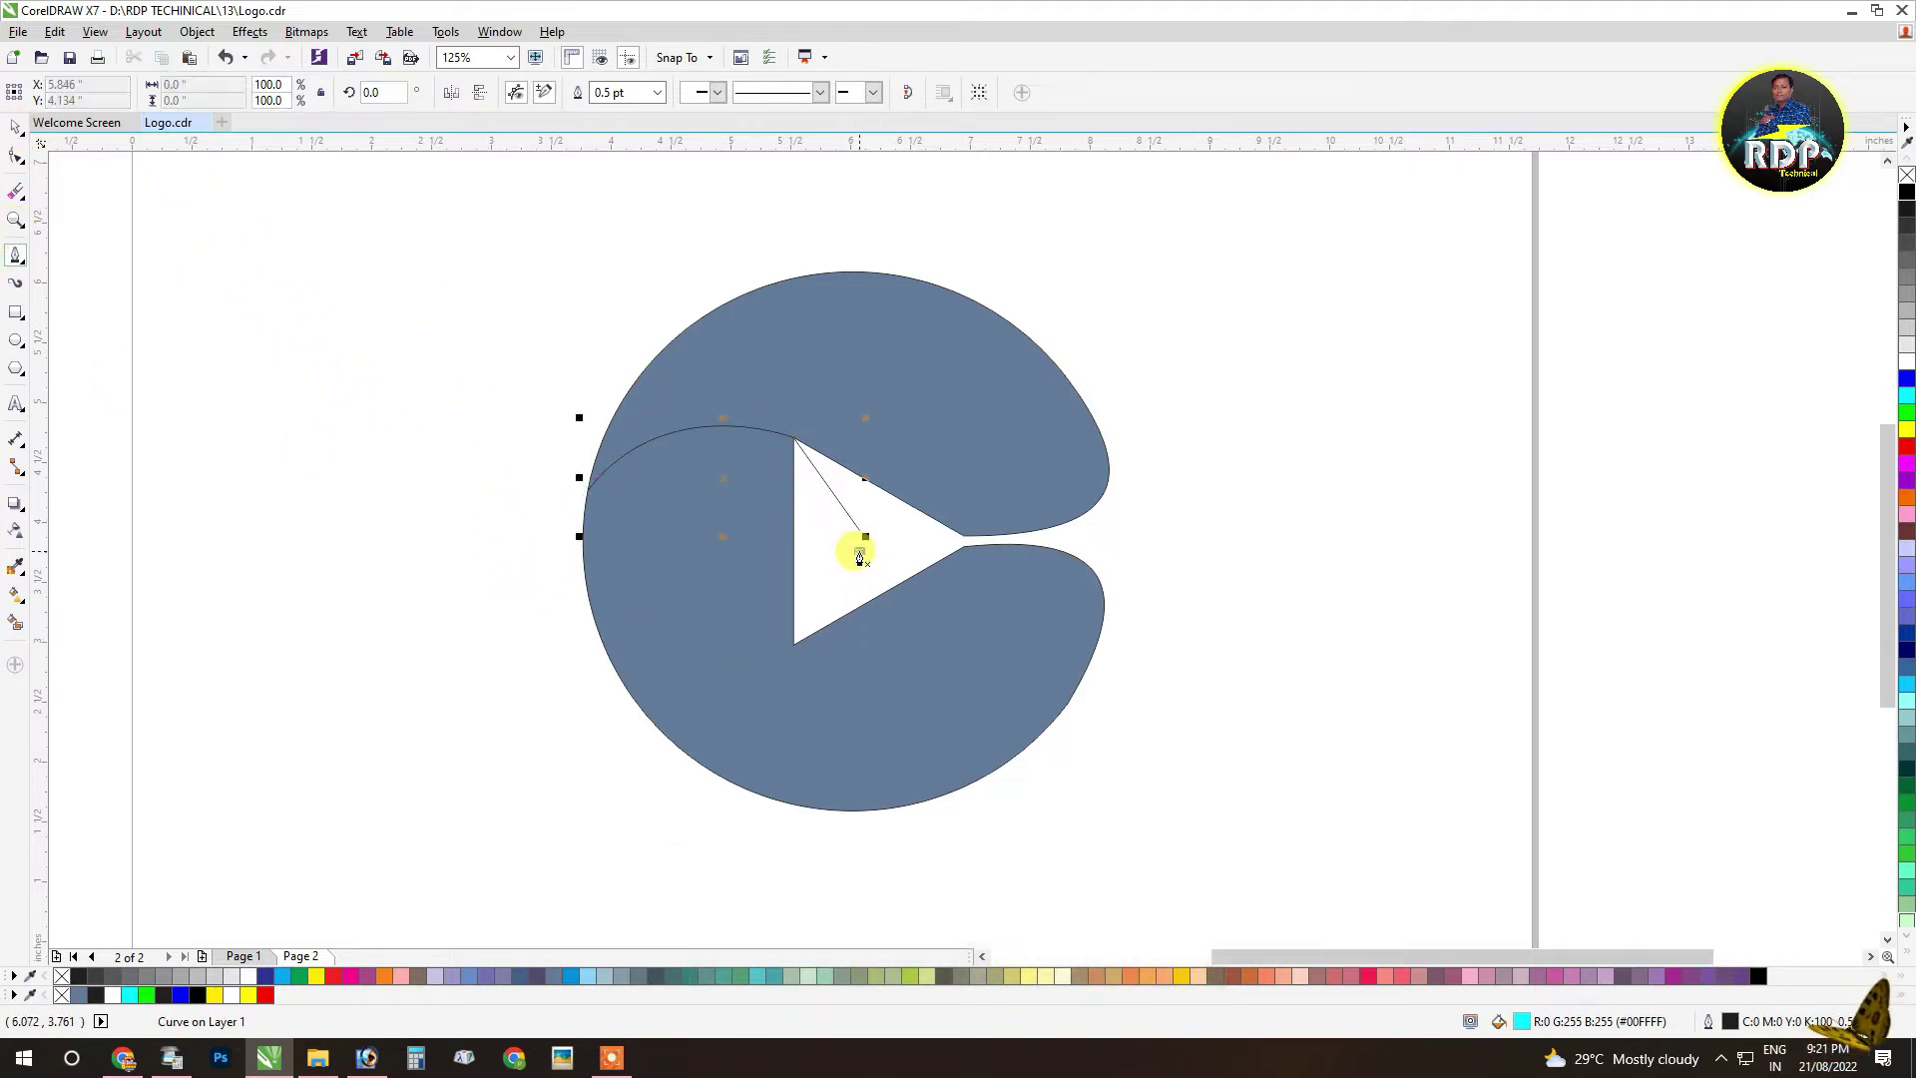
pyautogui.click(792, 648)
pyautogui.moveTo(919, 806); pyautogui.dragTo(1048, 837)
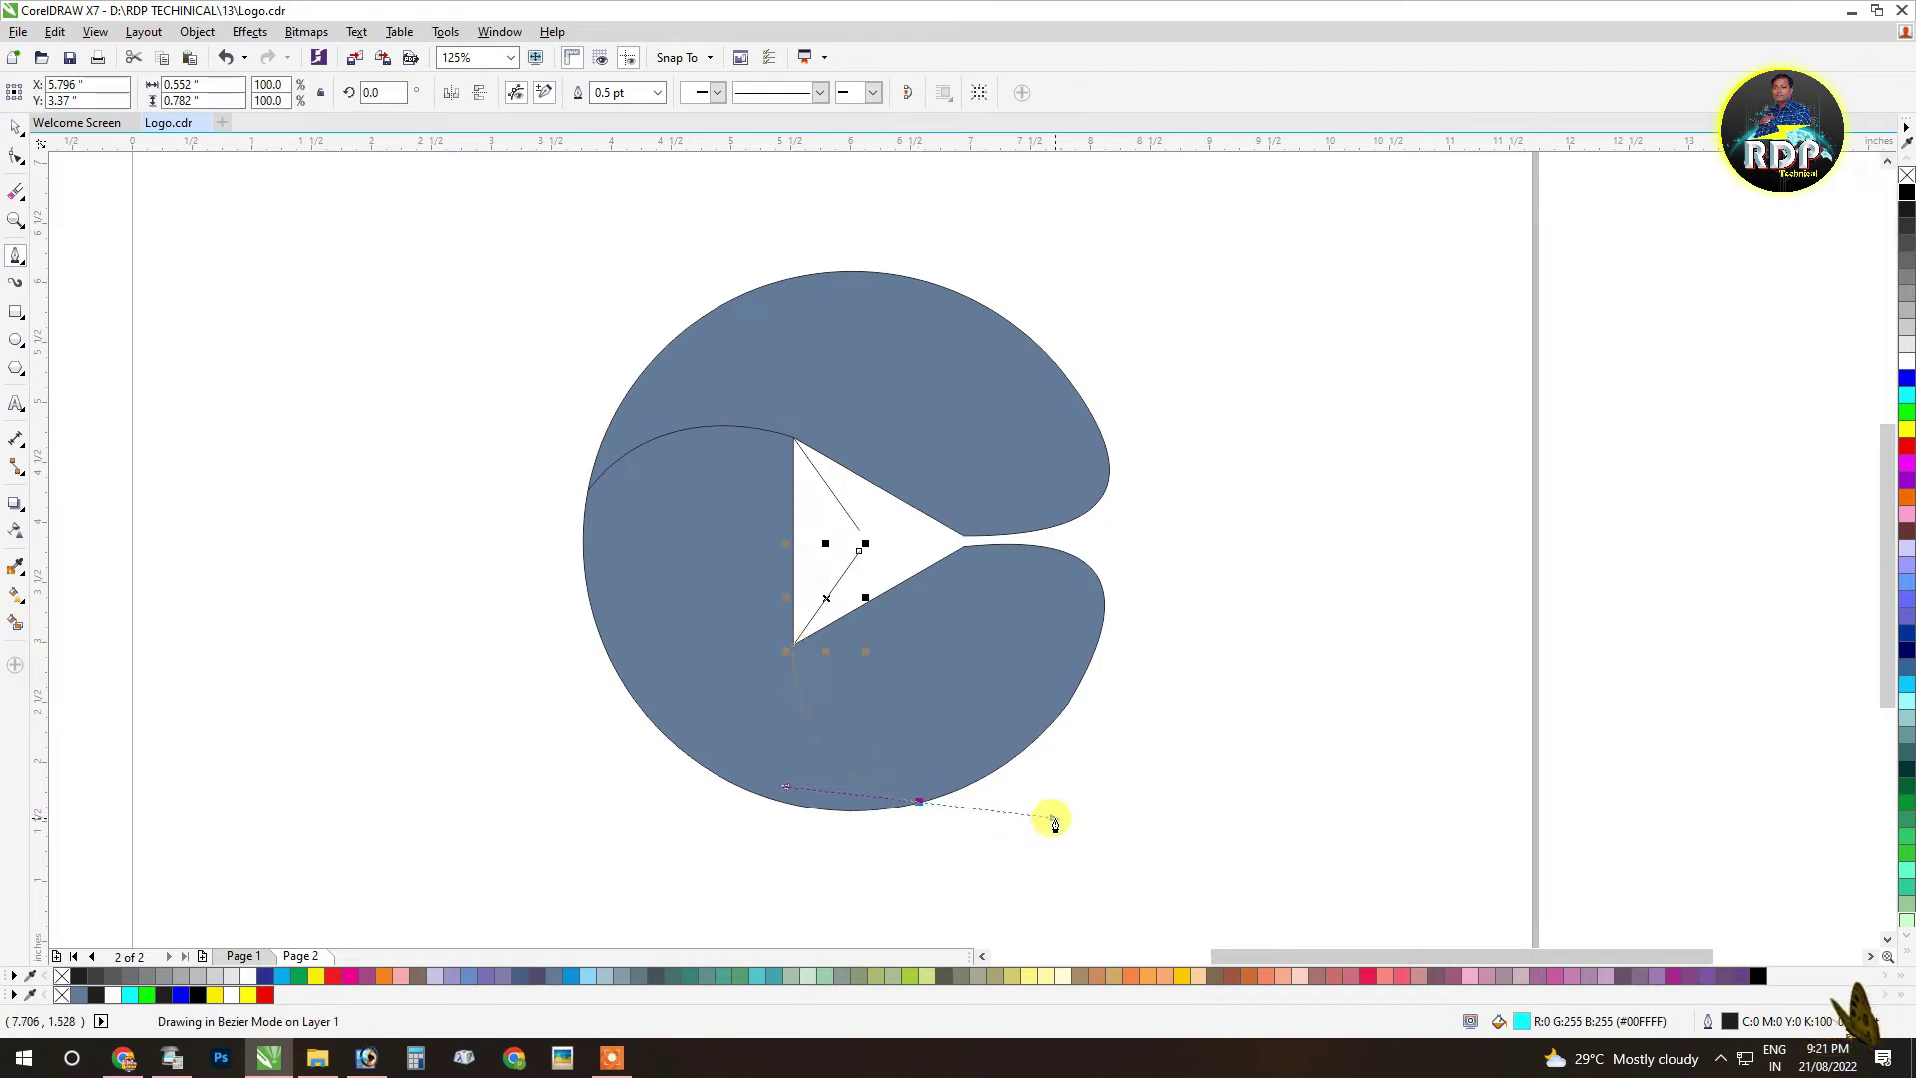
pyautogui.hotkey('ctrl', 'space')
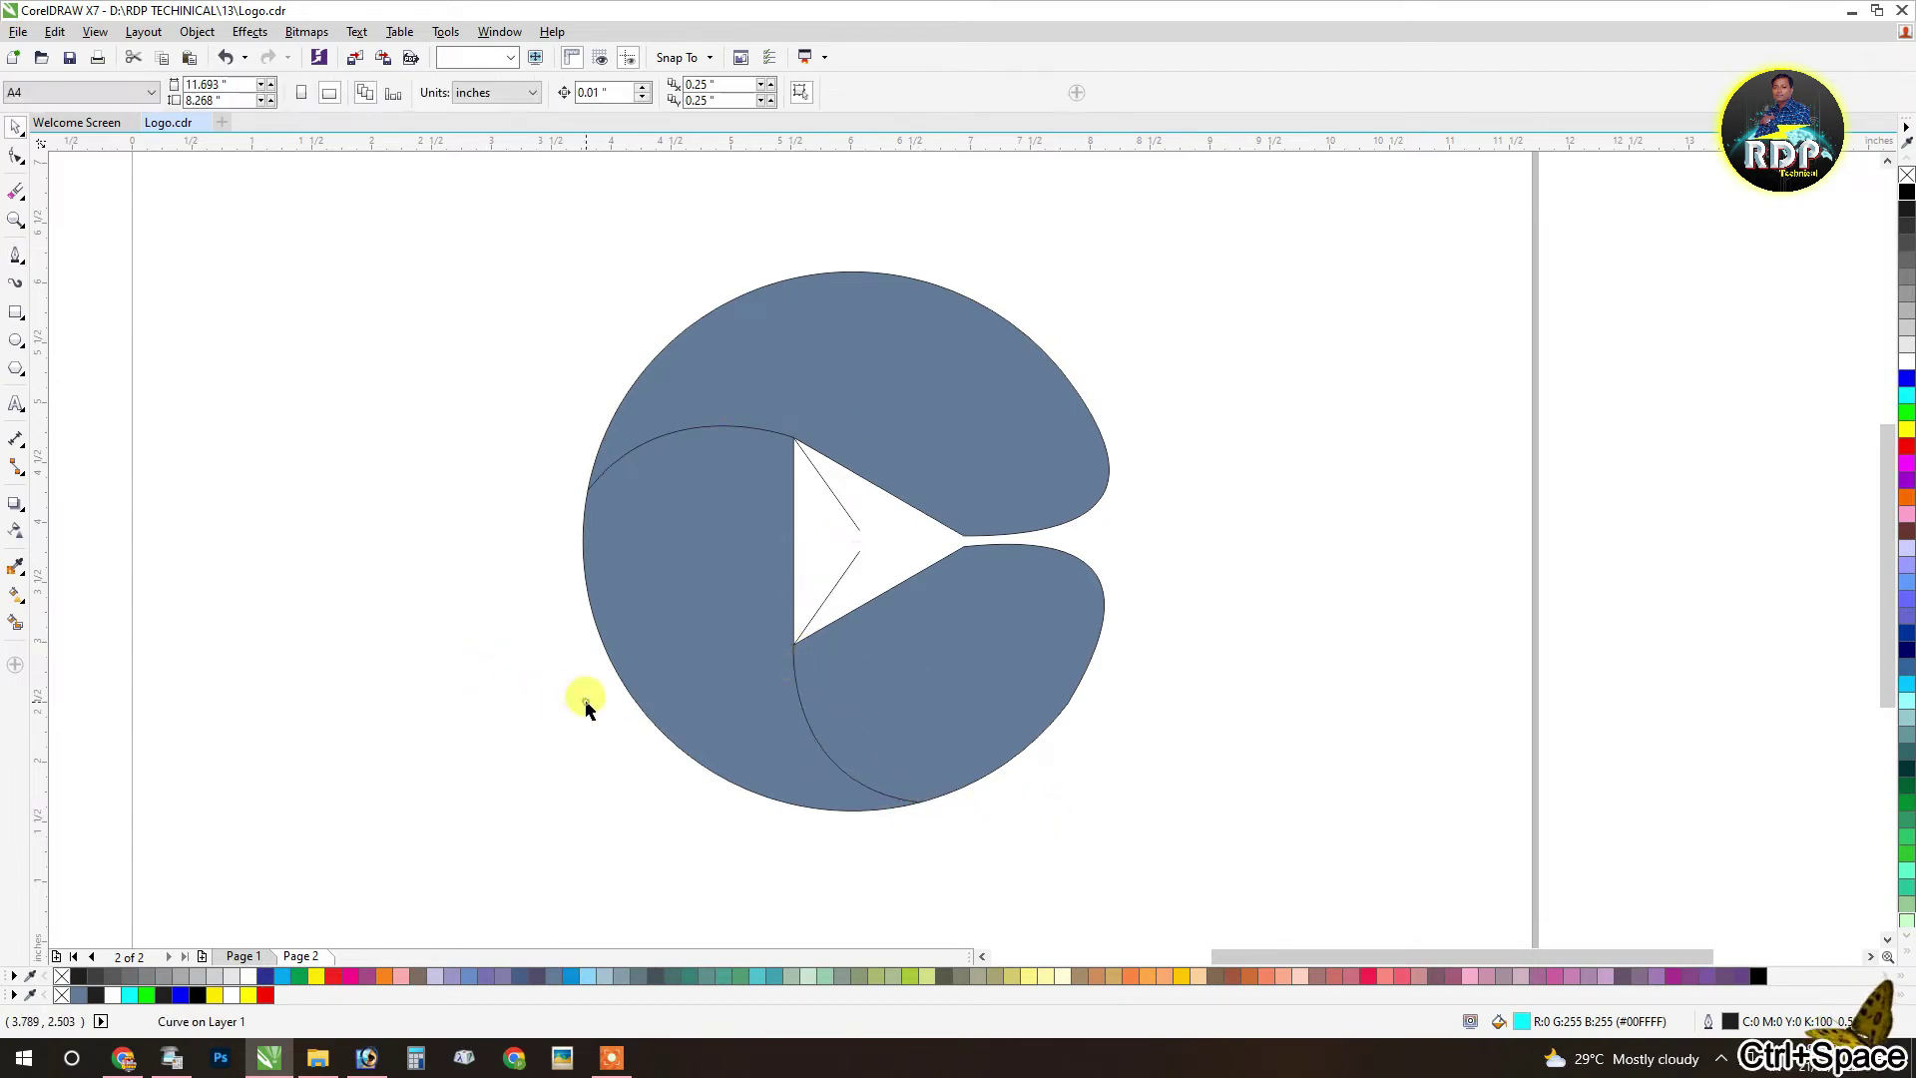
# Step: Remove the fill from the blue logo shape so only its outline remains
pyautogui.scroll(1, 719, 743)
pyautogui.scroll(-1, 836, 593)
pyautogui.click(943, 314)
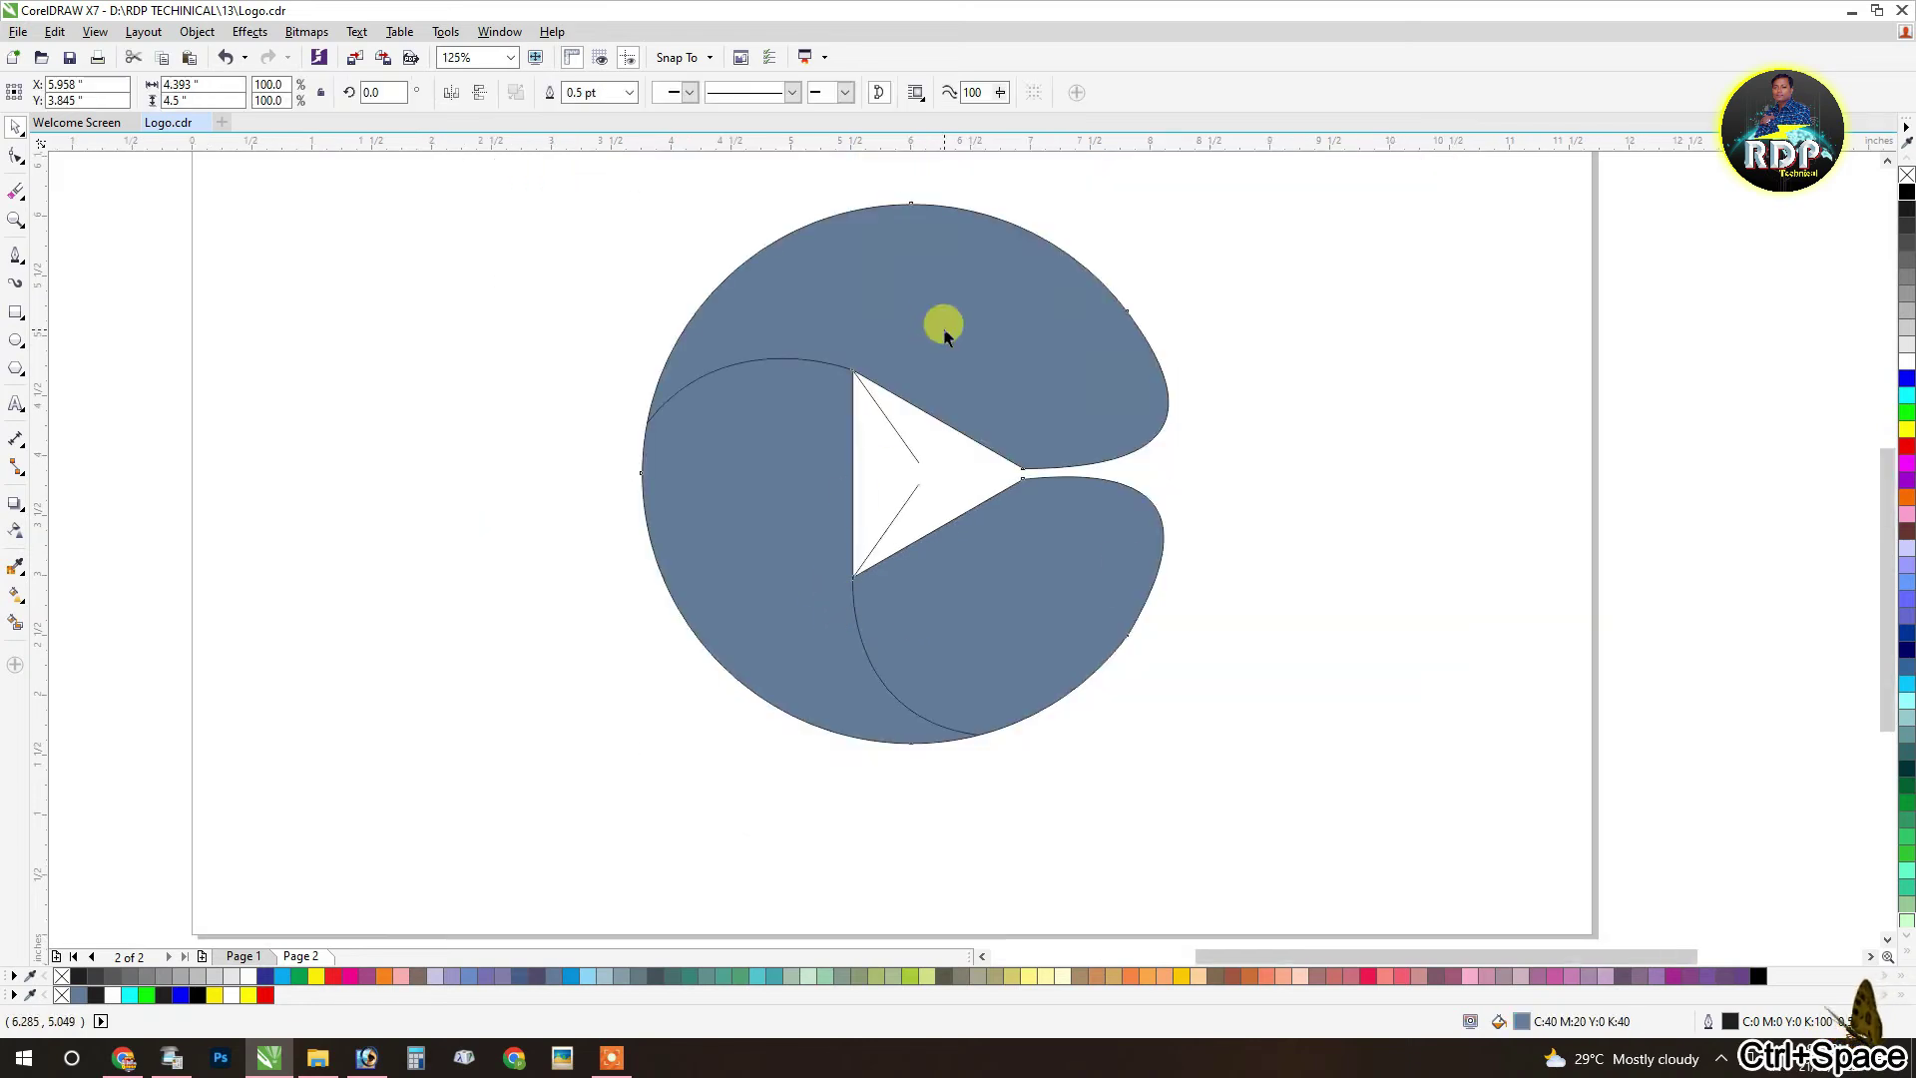
pyautogui.hotkey('ctrl', 'z')
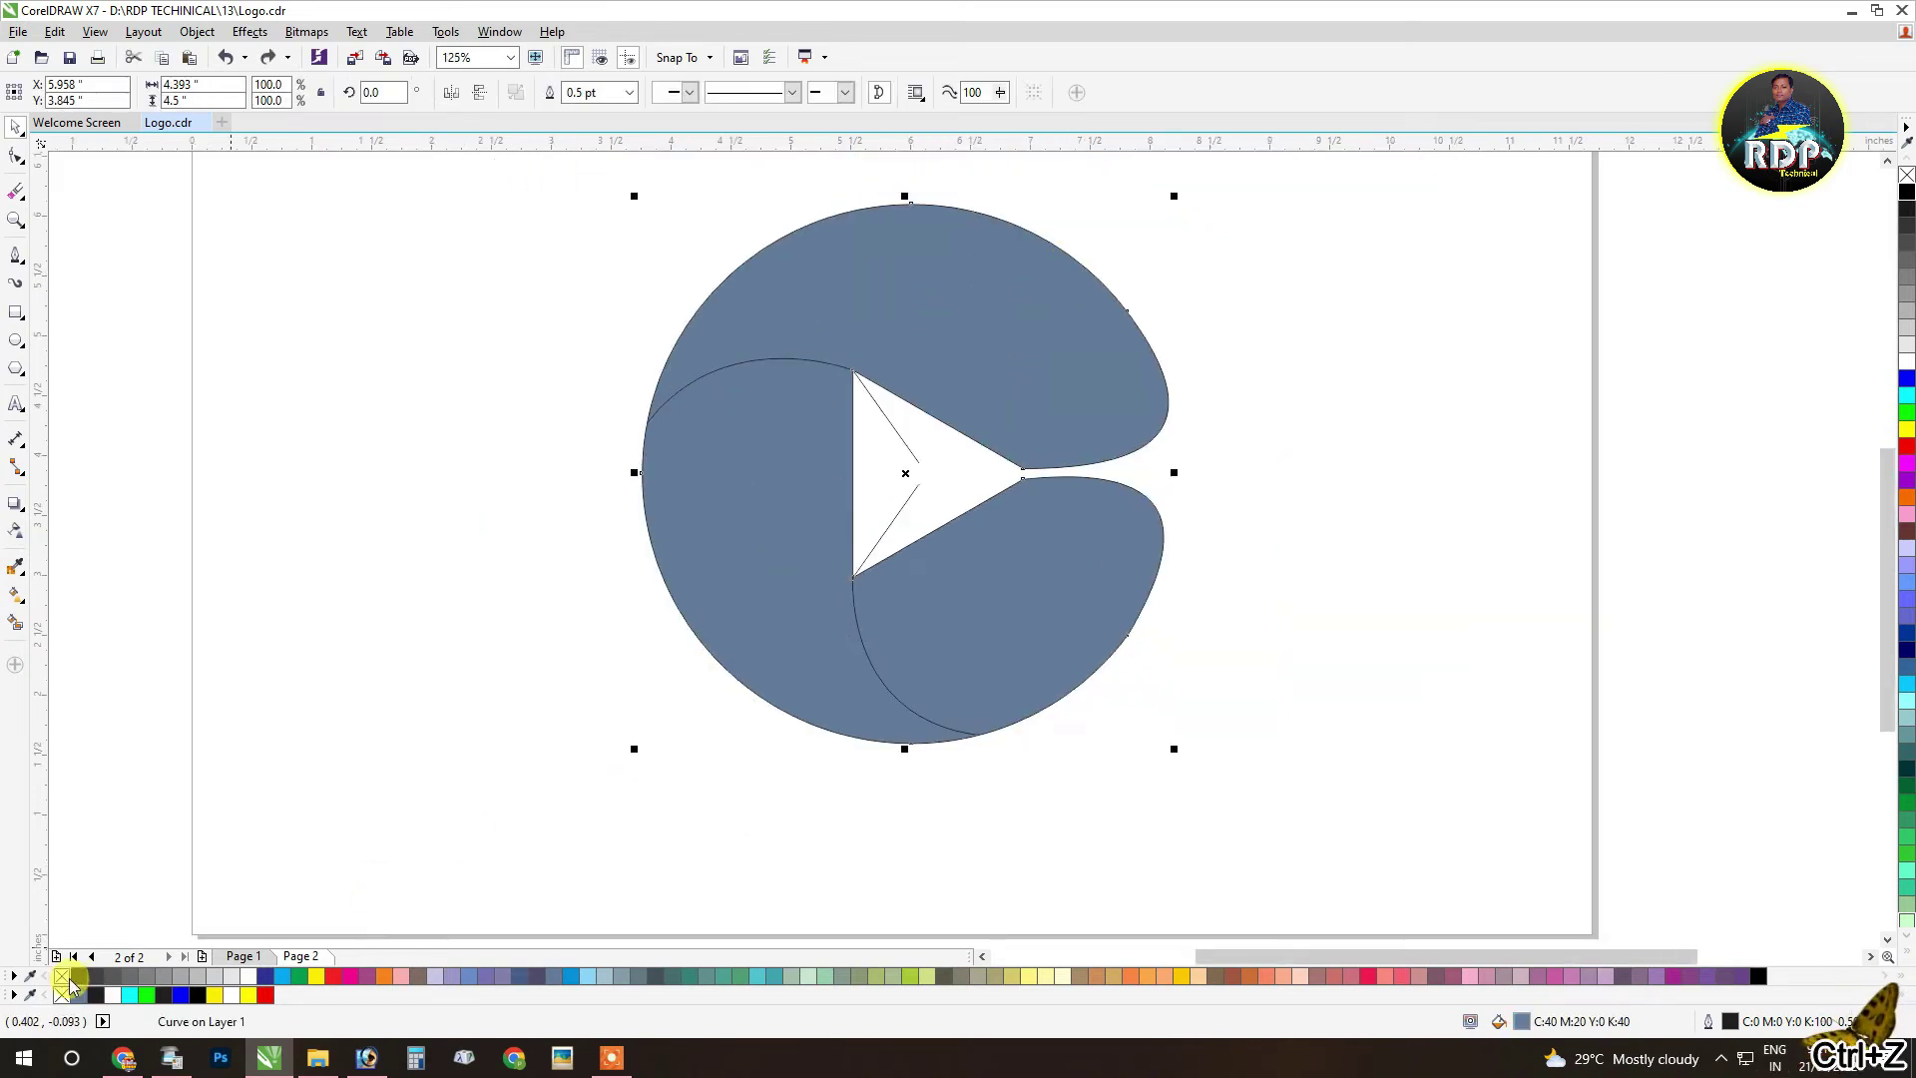
pyautogui.click(68, 983)
pyautogui.click(283, 755)
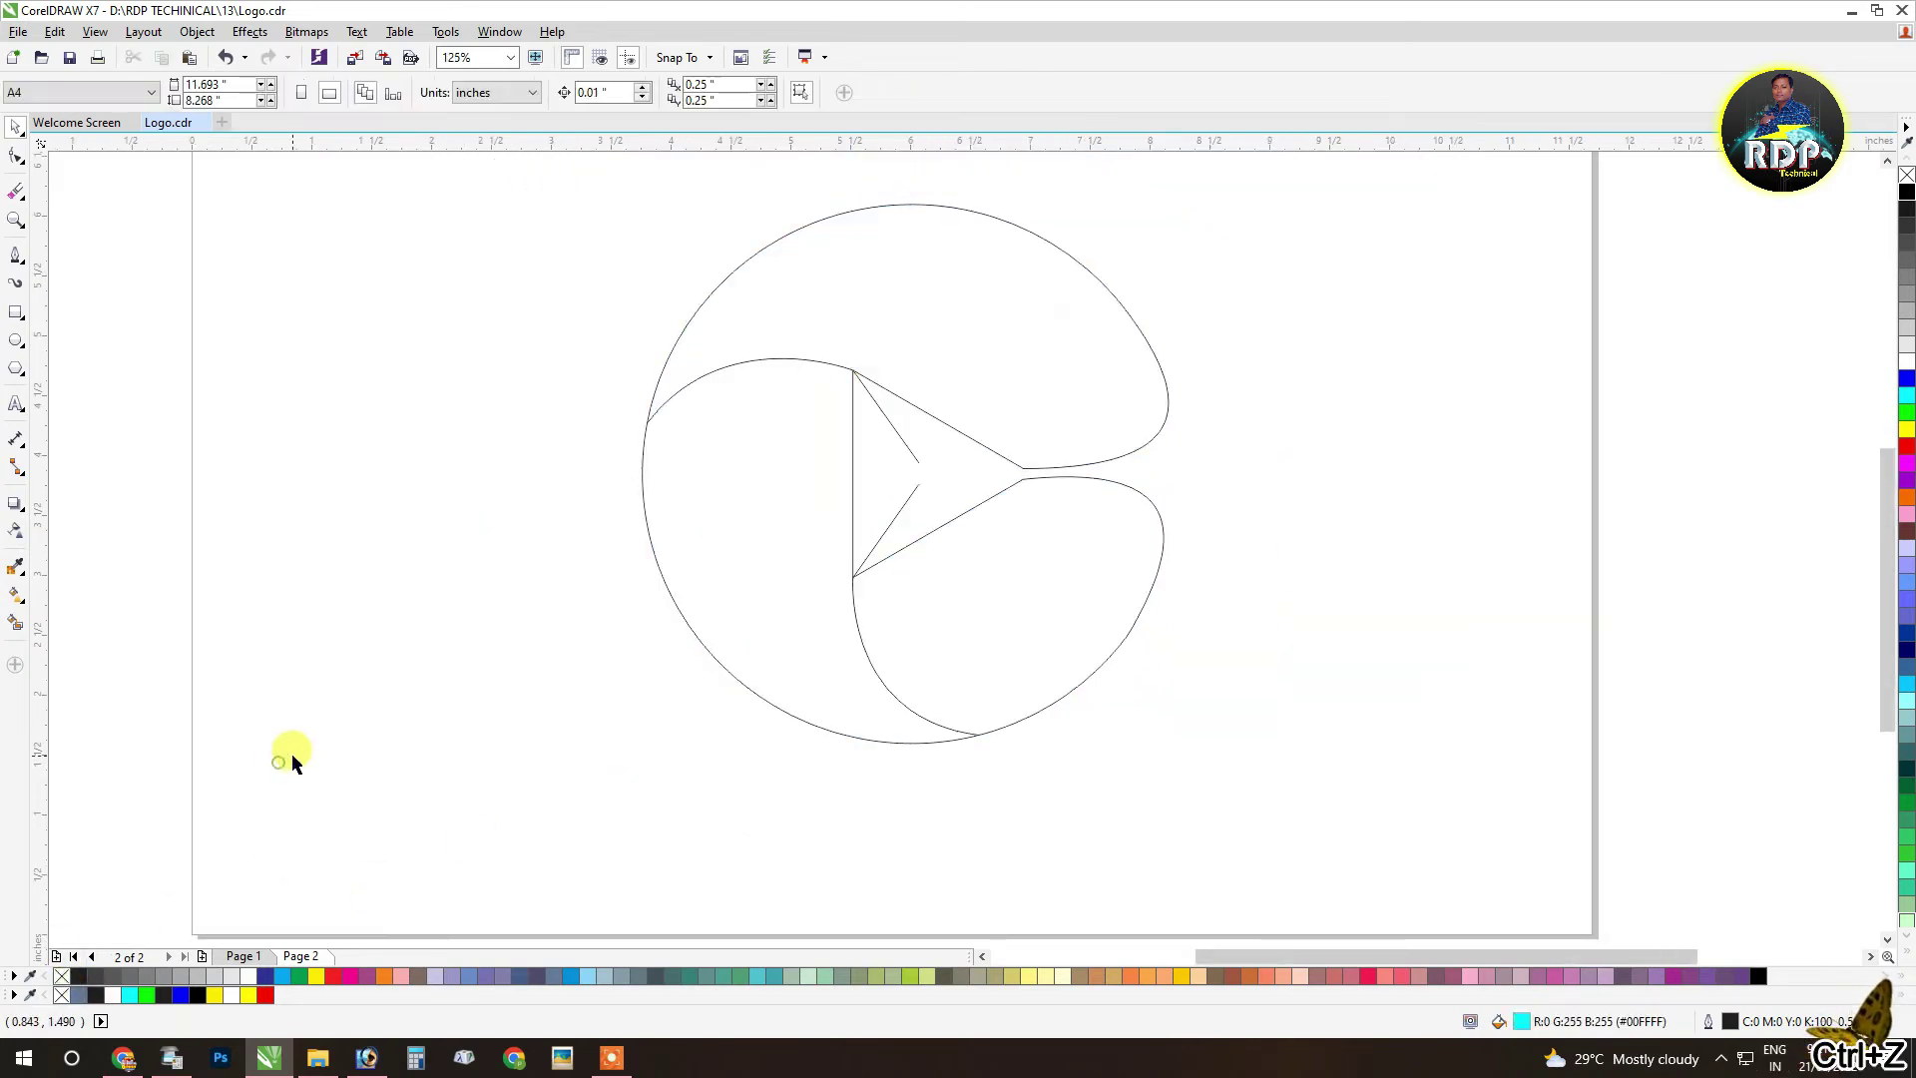
# Step: Smart Fill the upper, left and lower-right logo sections with the blue colour and a 0.5 pt outline
pyautogui.click(15, 620)
pyautogui.click(870, 294)
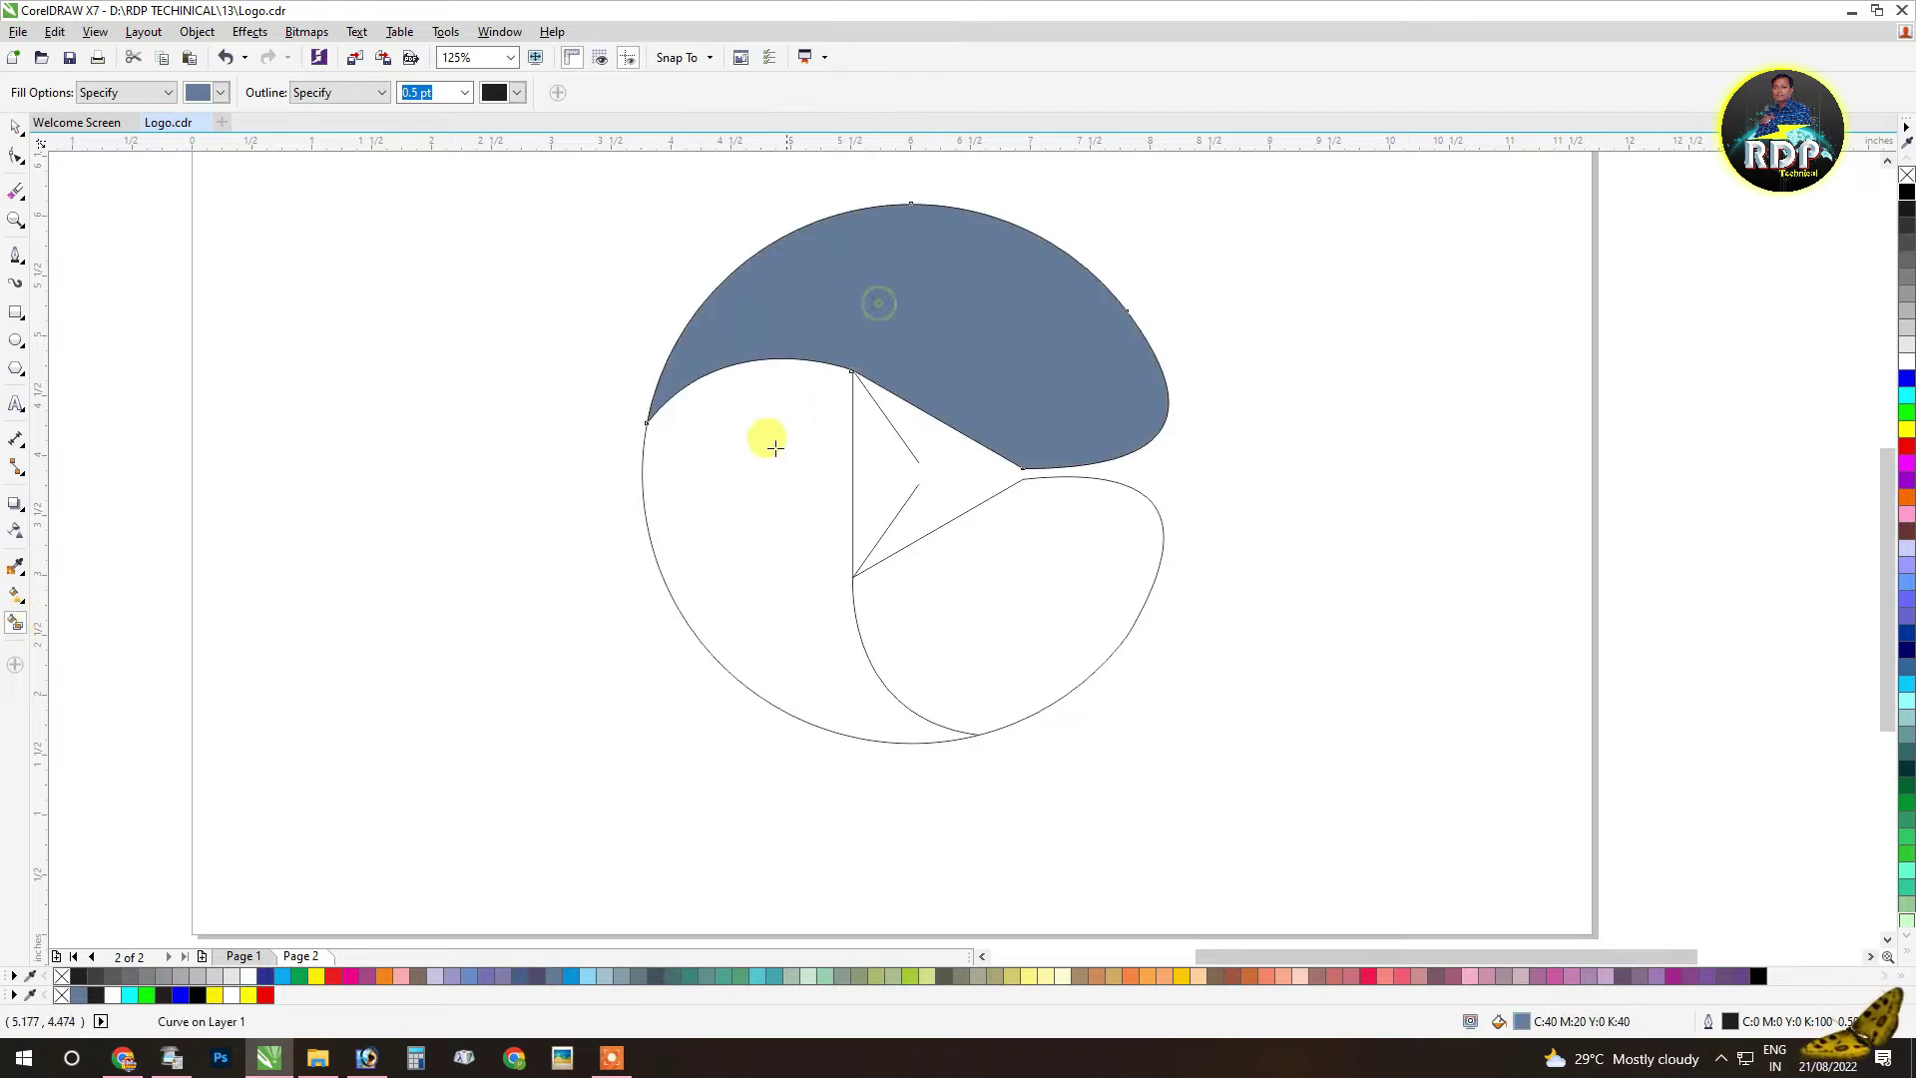
pyautogui.click(760, 467)
pyautogui.click(963, 604)
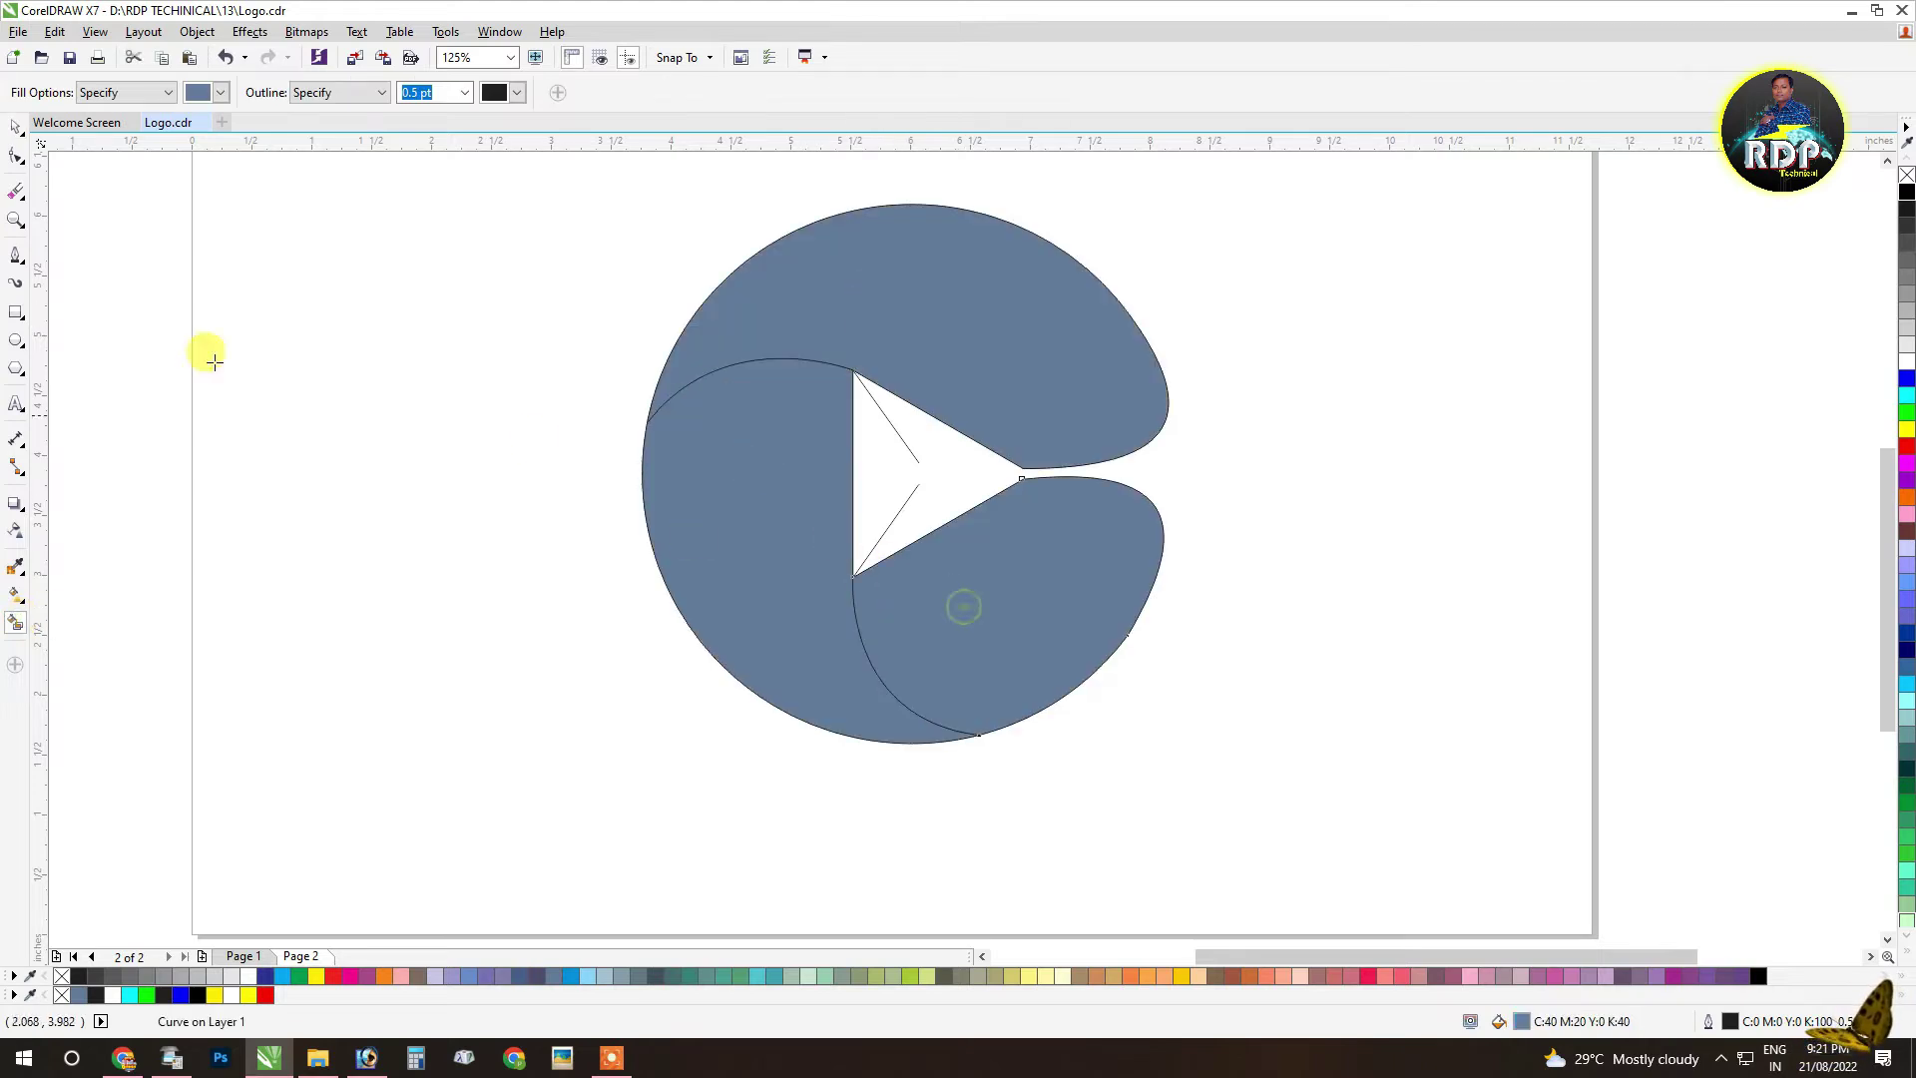
pyautogui.click(14, 128)
pyautogui.click(261, 326)
# Step: Pull the two Pen dividing curves out of the logo and delete them
pyautogui.click(915, 466)
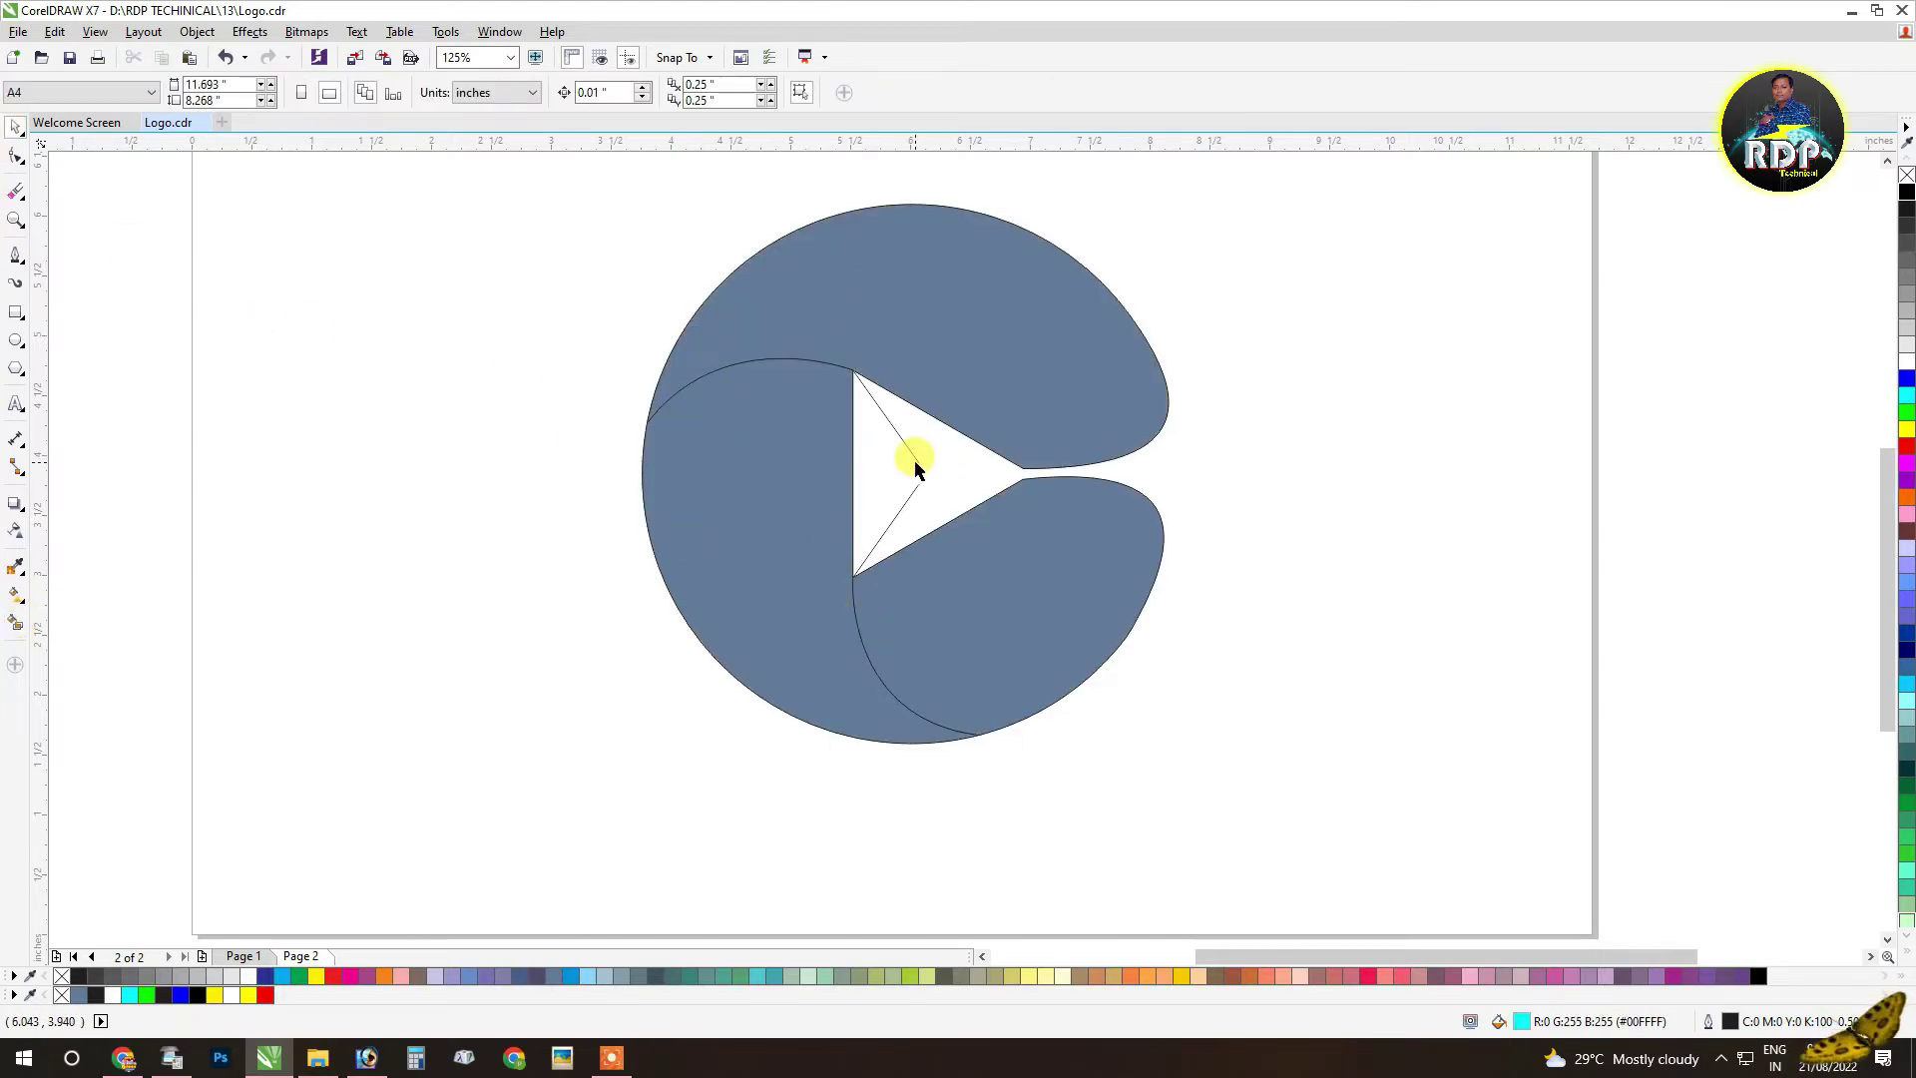
pyautogui.moveTo(915, 466); pyautogui.dragTo(1442, 548)
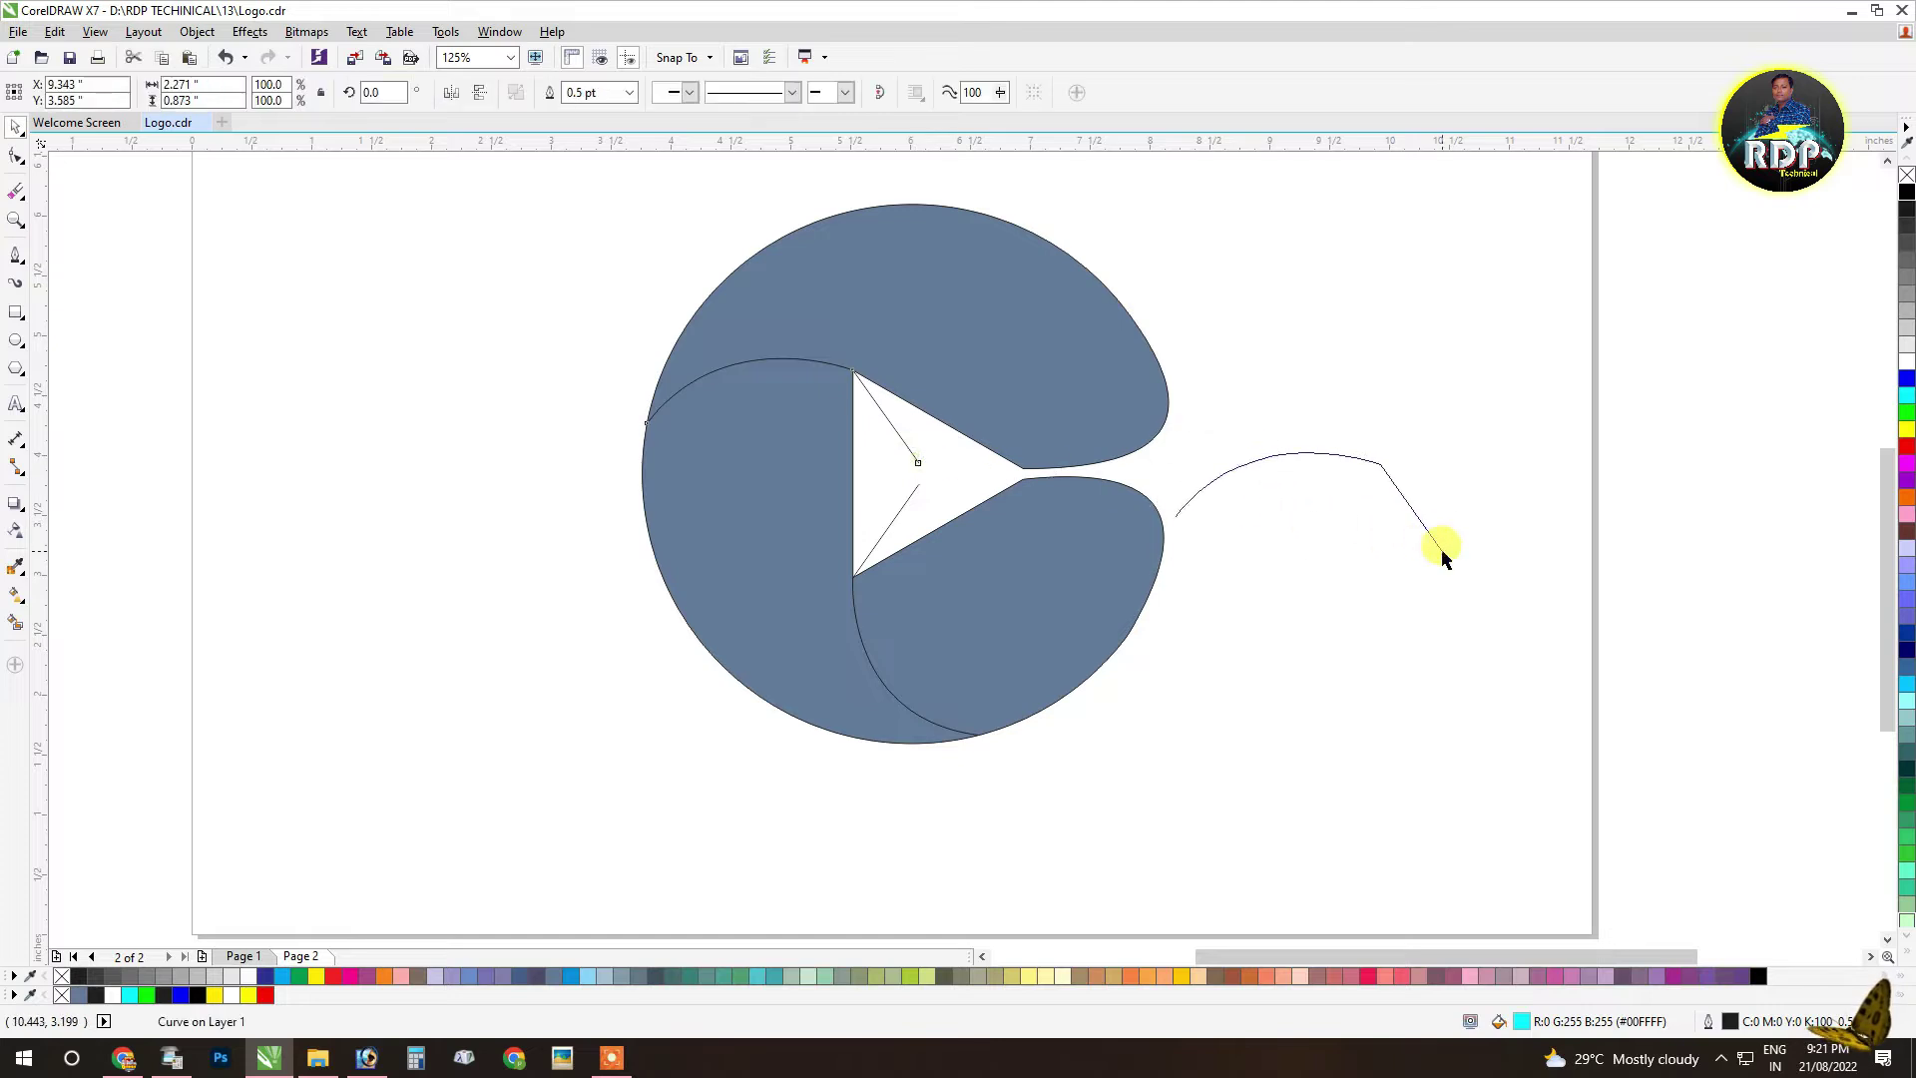
pyautogui.press('Delete')
pyautogui.moveTo(908, 507); pyautogui.dragTo(1275, 440)
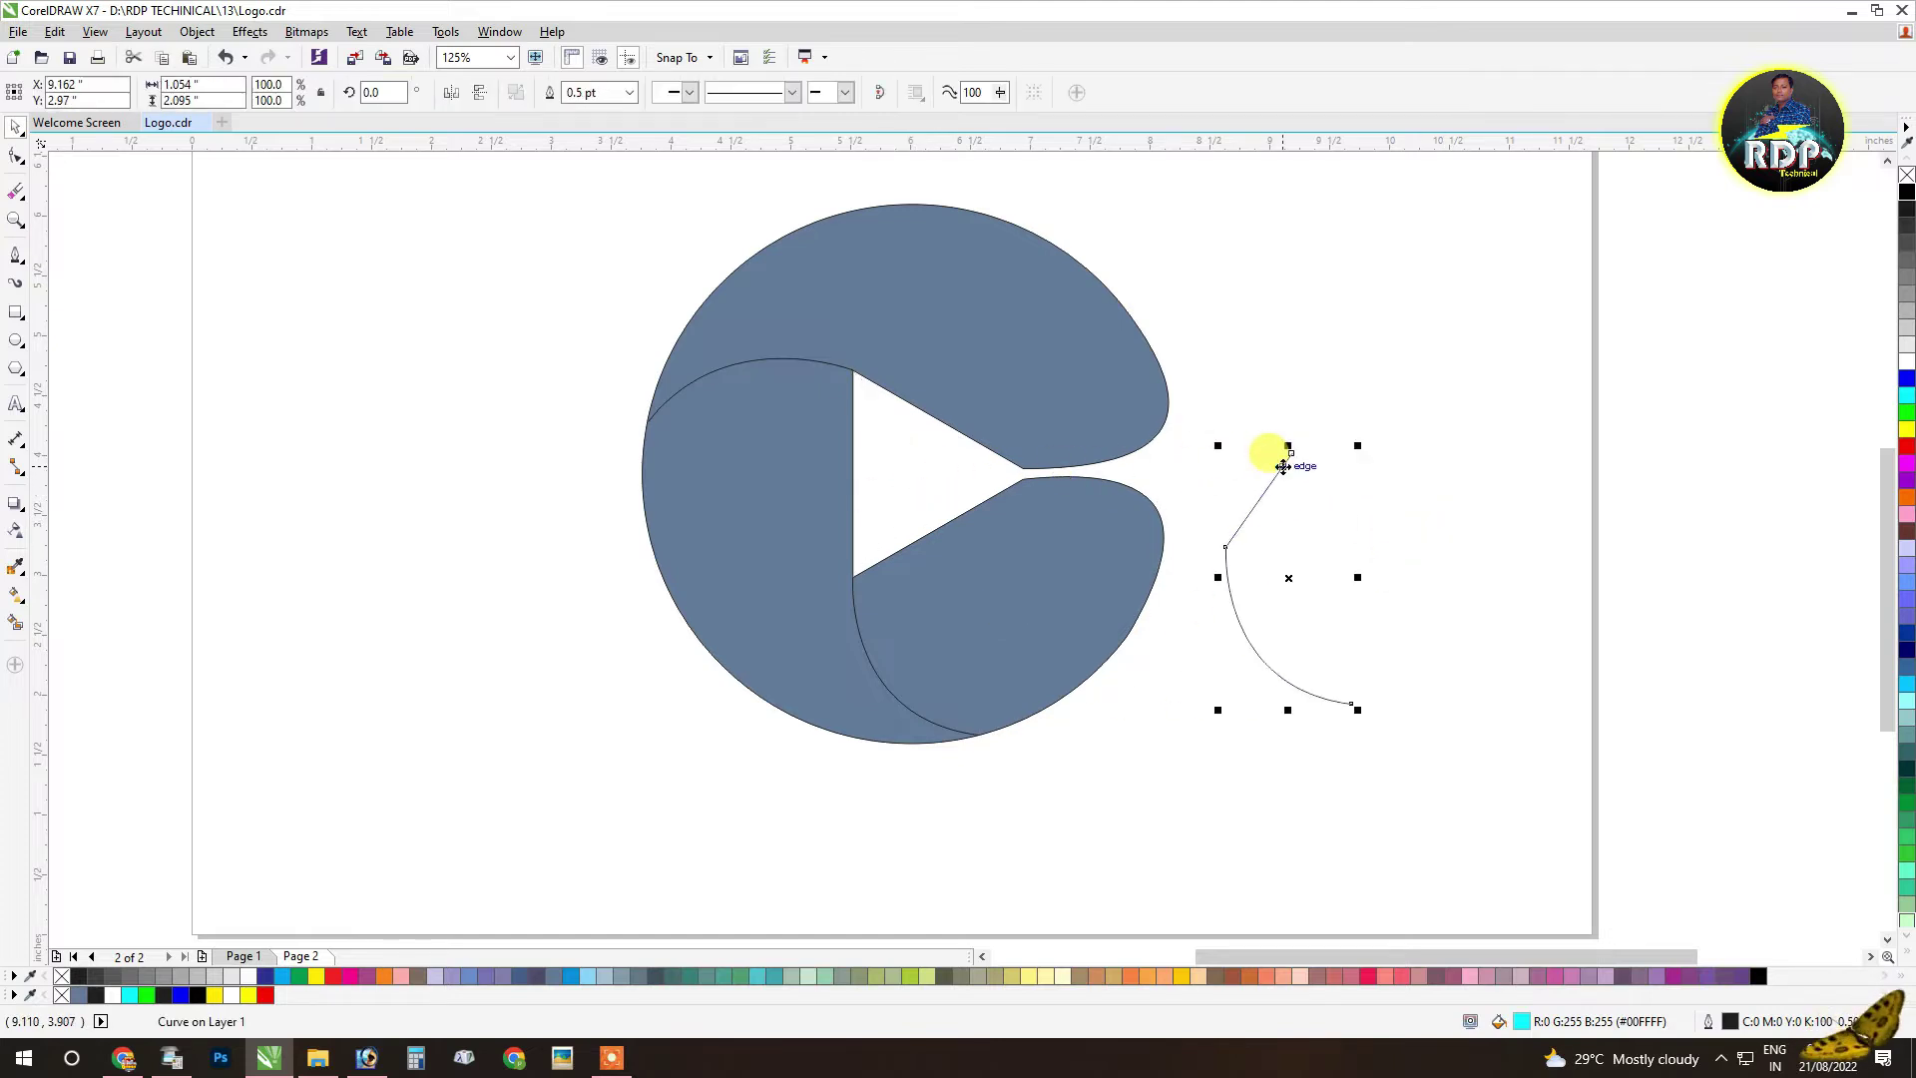
pyautogui.press('Delete')
# Step: Copy the upper blue section of the logo and paste a duplicate
pyautogui.click(1018, 417)
pyautogui.rightClick(1034, 432)
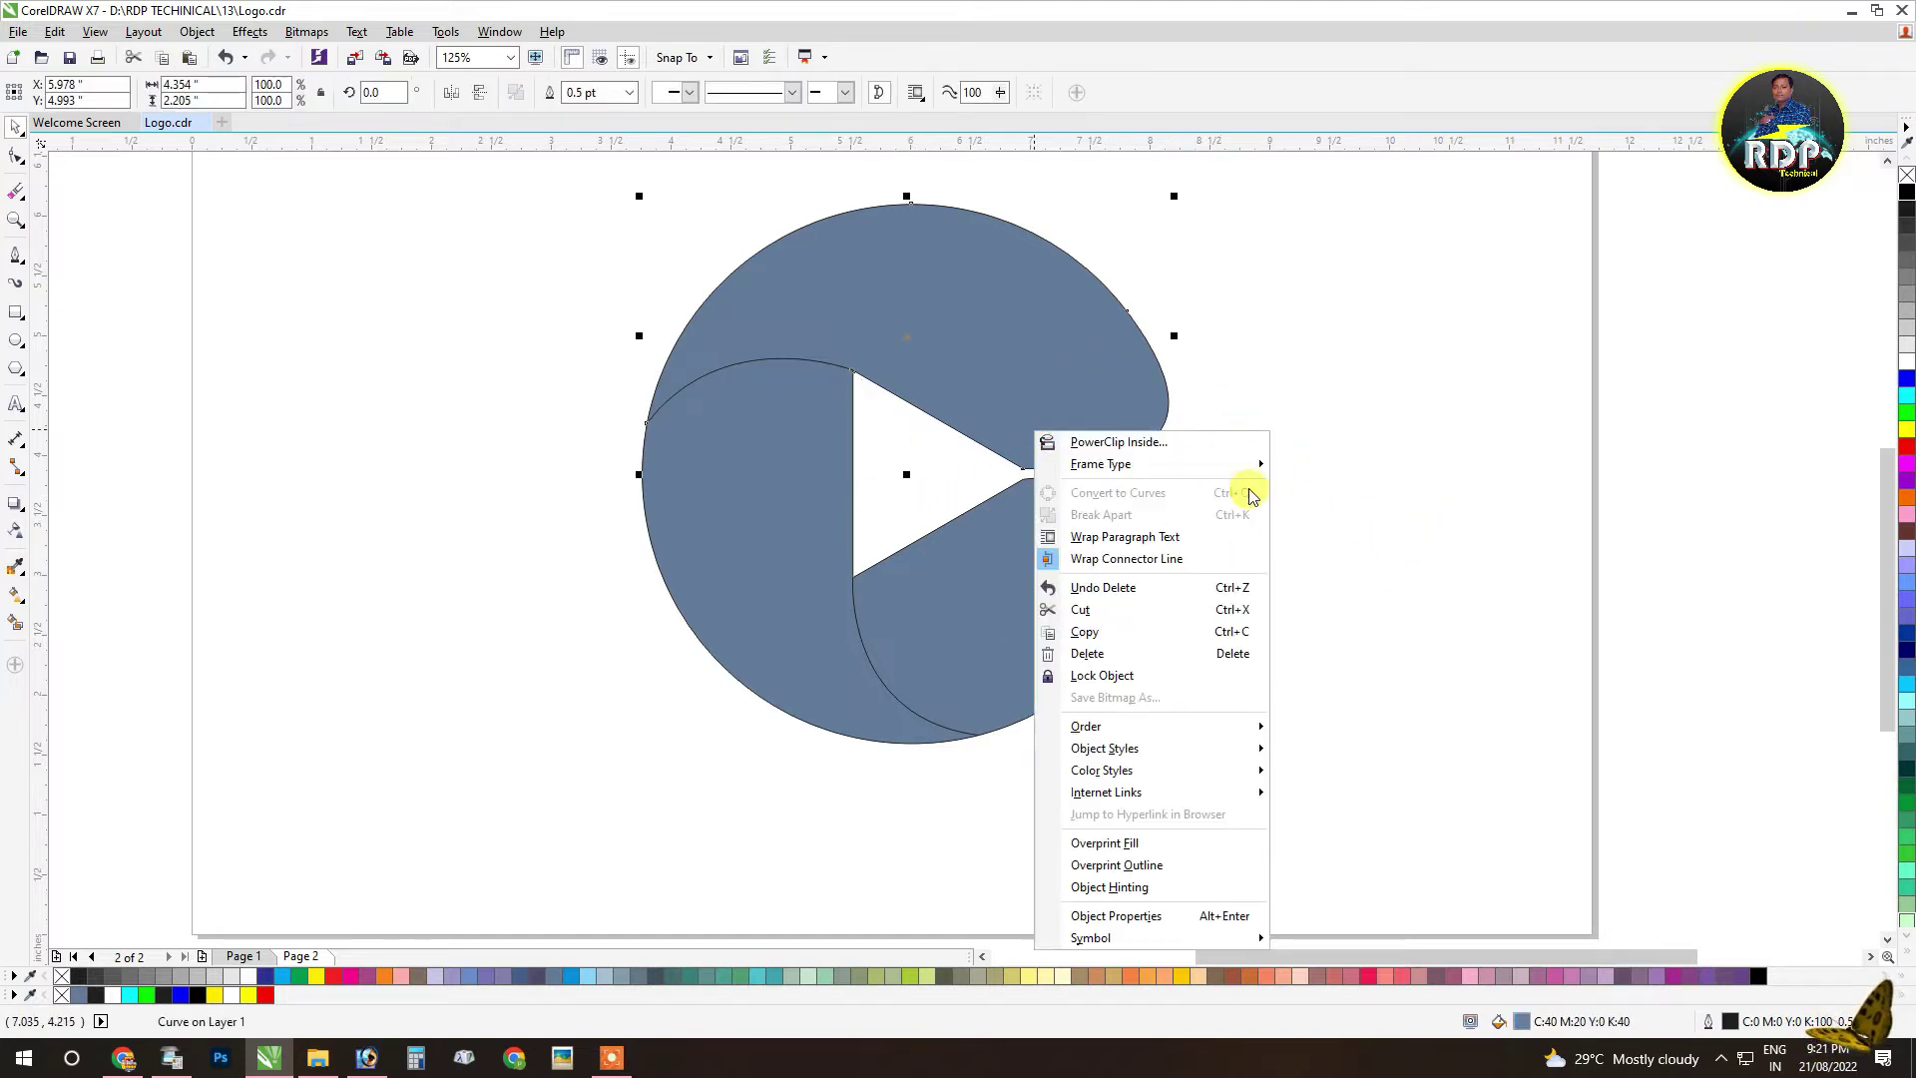
pyautogui.click(1091, 634)
pyautogui.rightClick(1355, 457)
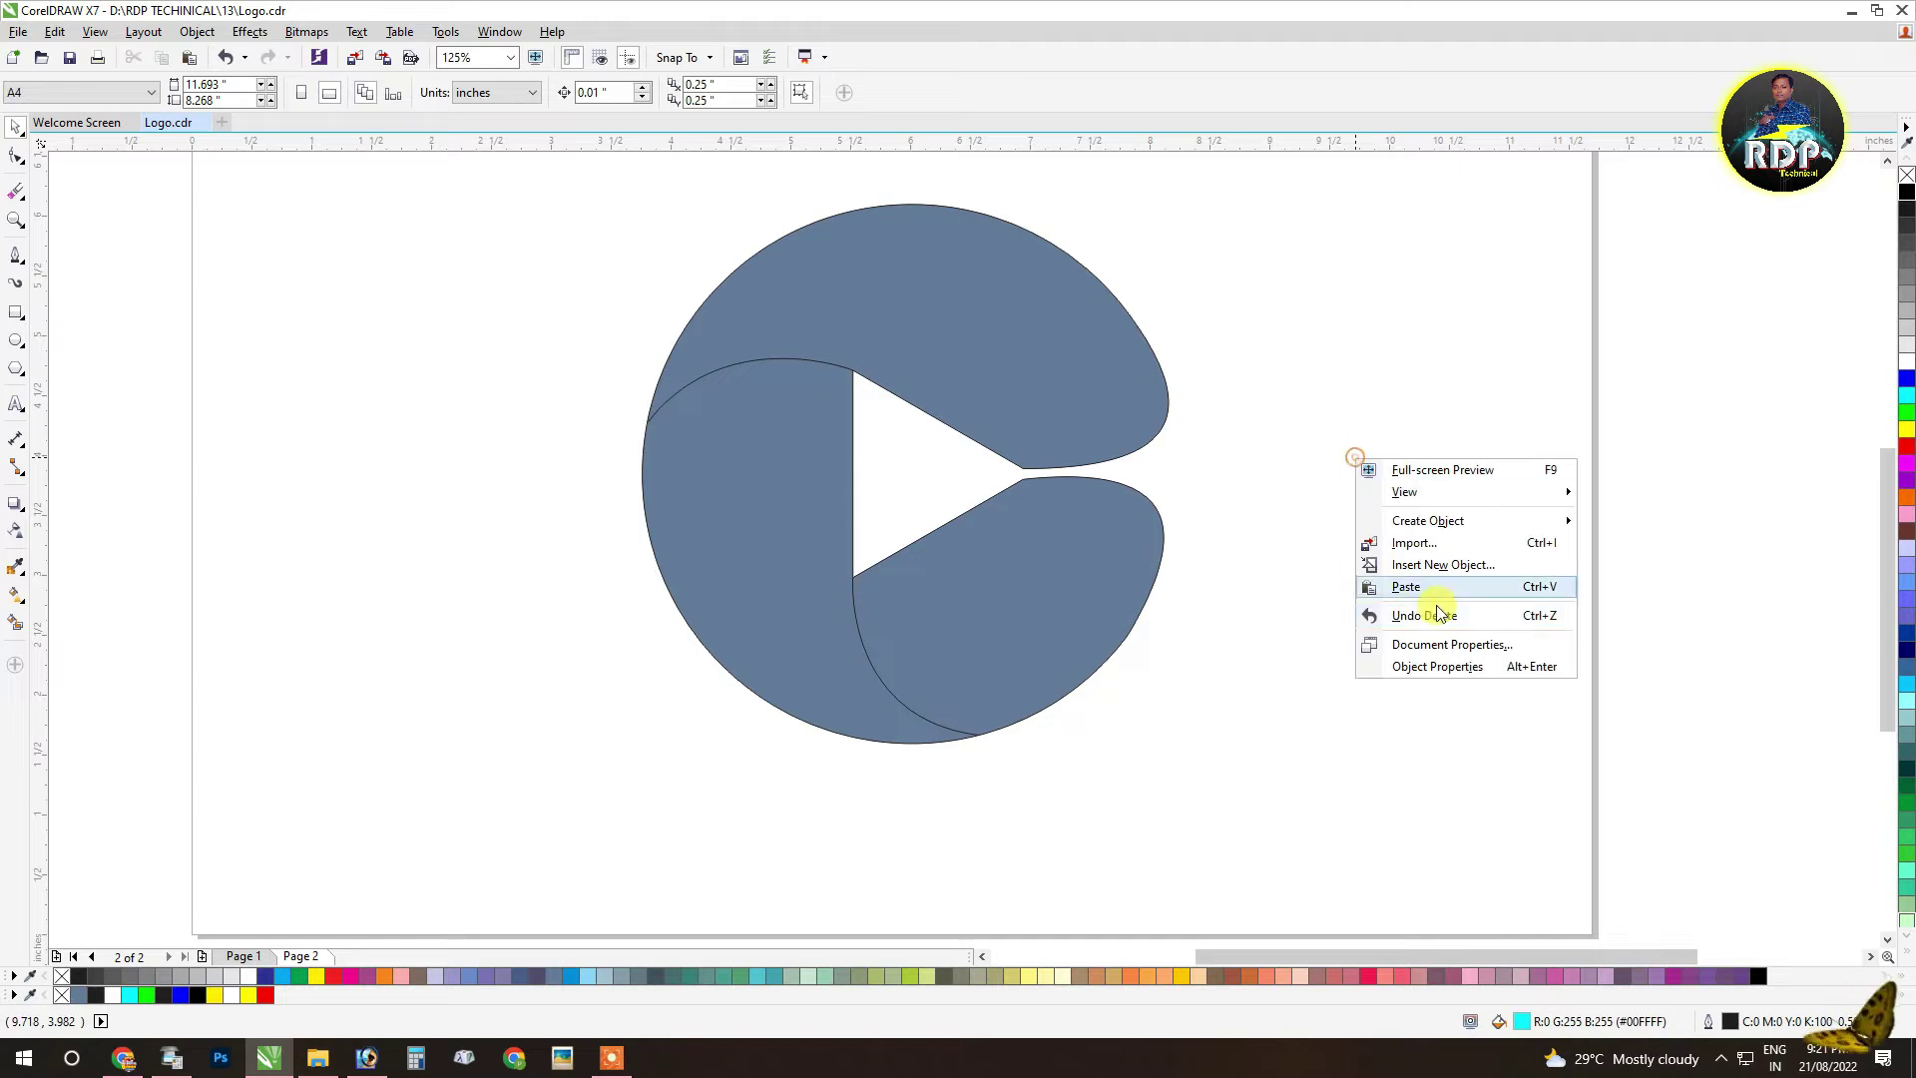
pyautogui.click(1409, 589)
# Step: Turn the pasted section into an unfilled outline and enlarge it to about 134% across the middle of the logo
pyautogui.moveTo(1048, 373); pyautogui.dragTo(505, 552)
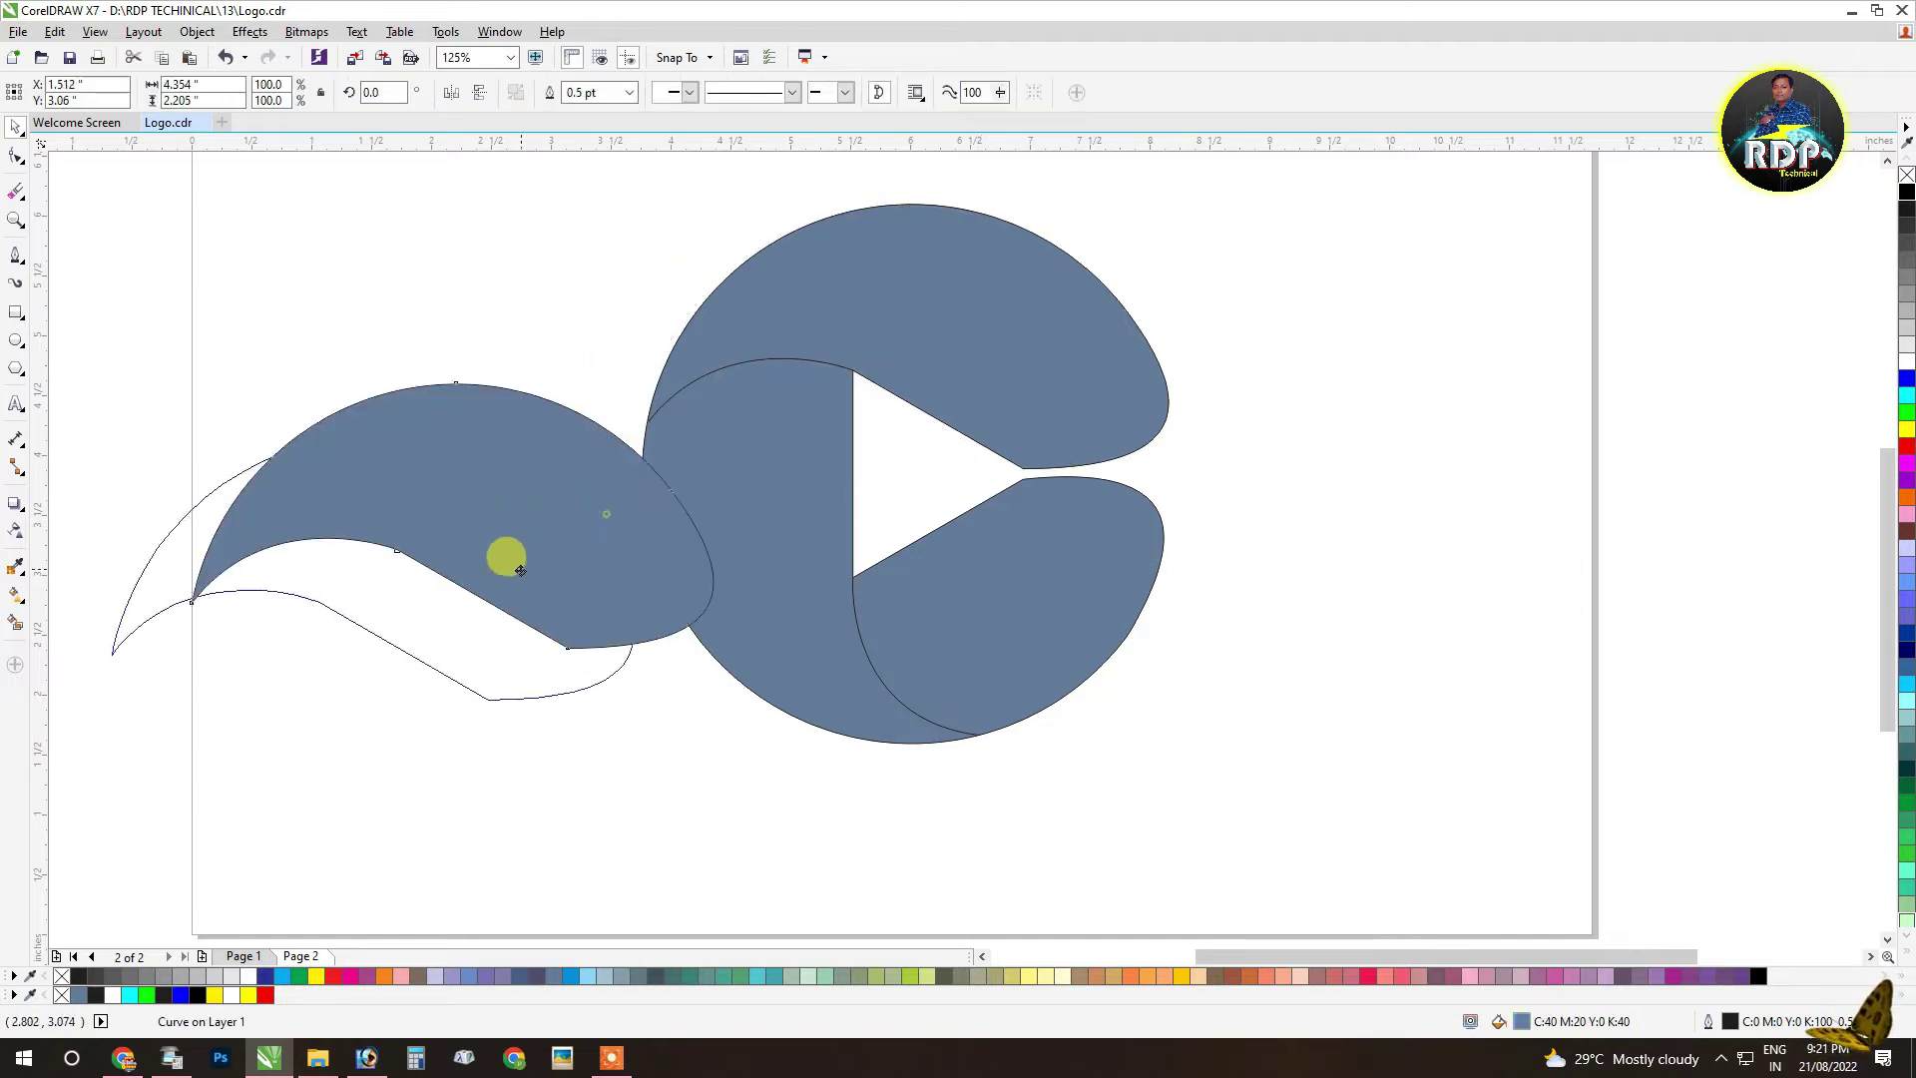
pyautogui.click(61, 982)
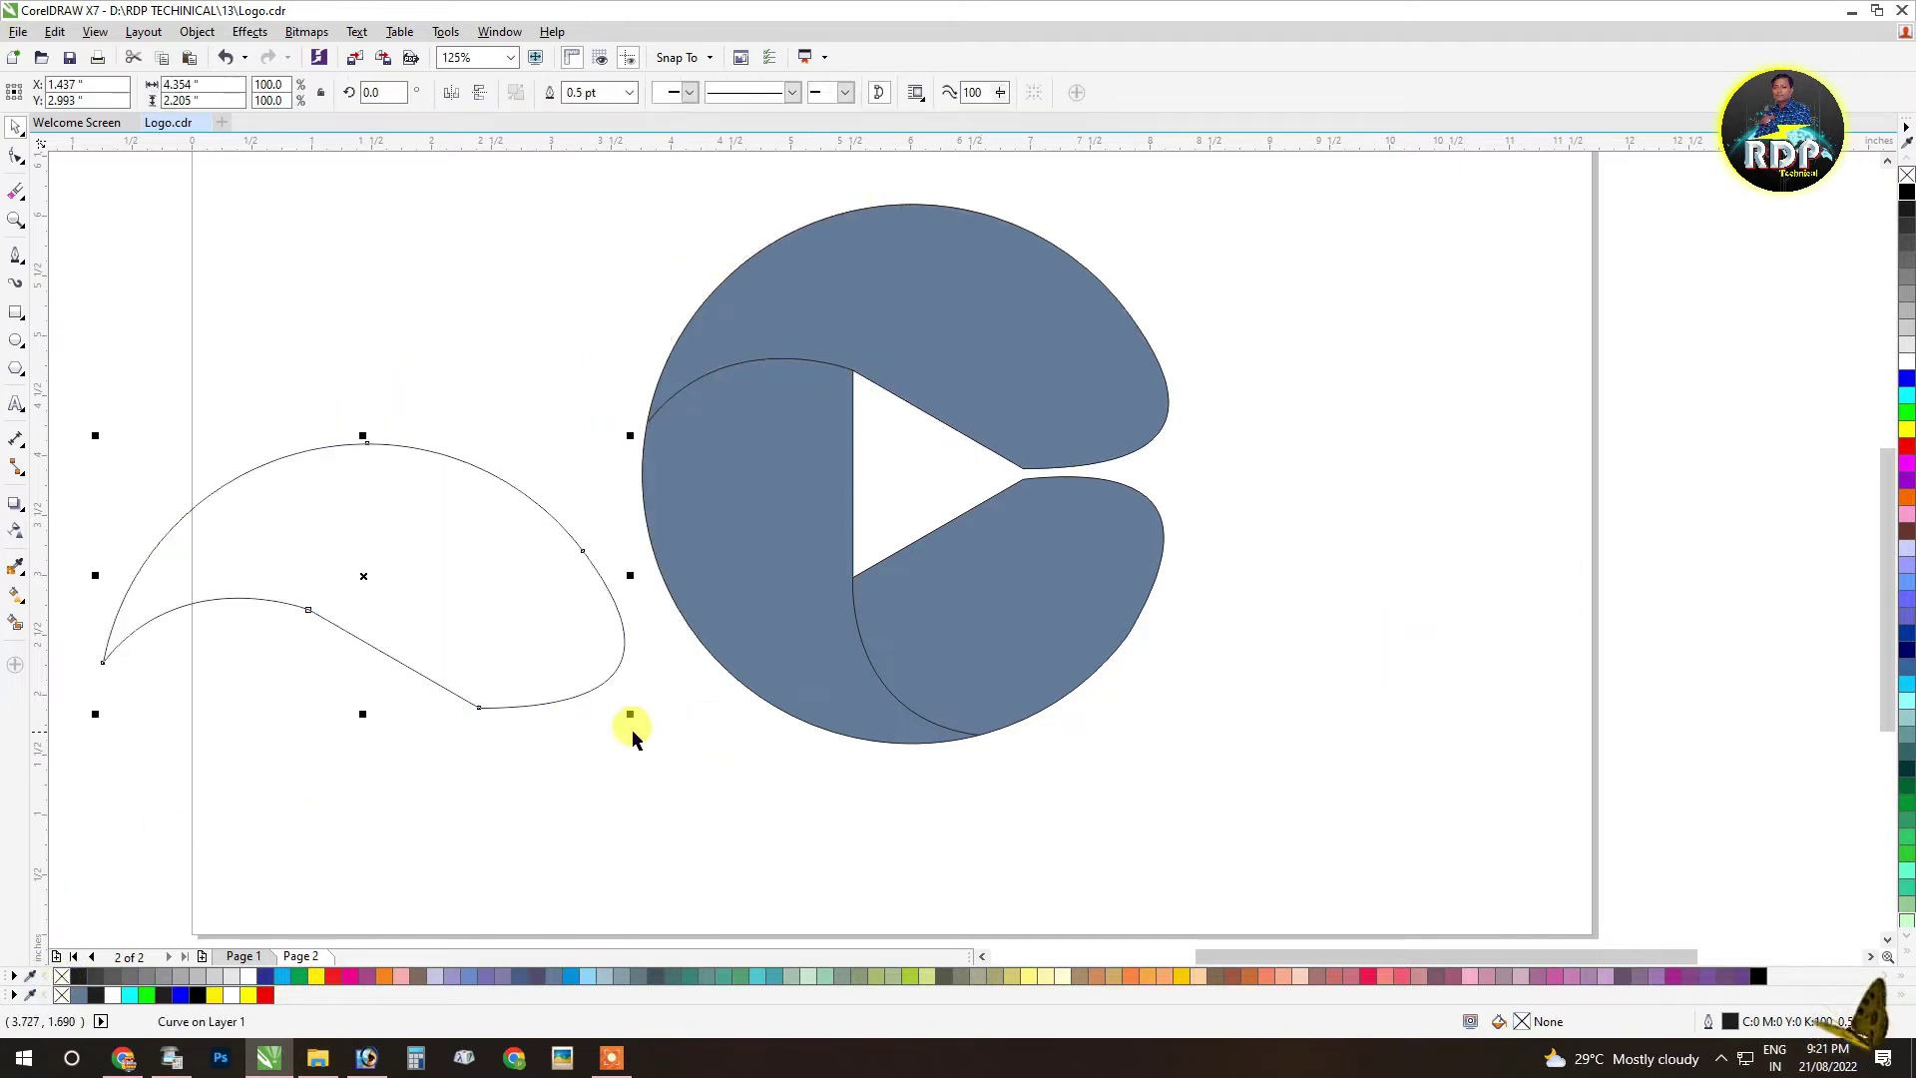
pyautogui.moveTo(630, 714); pyautogui.dragTo(977, 542)
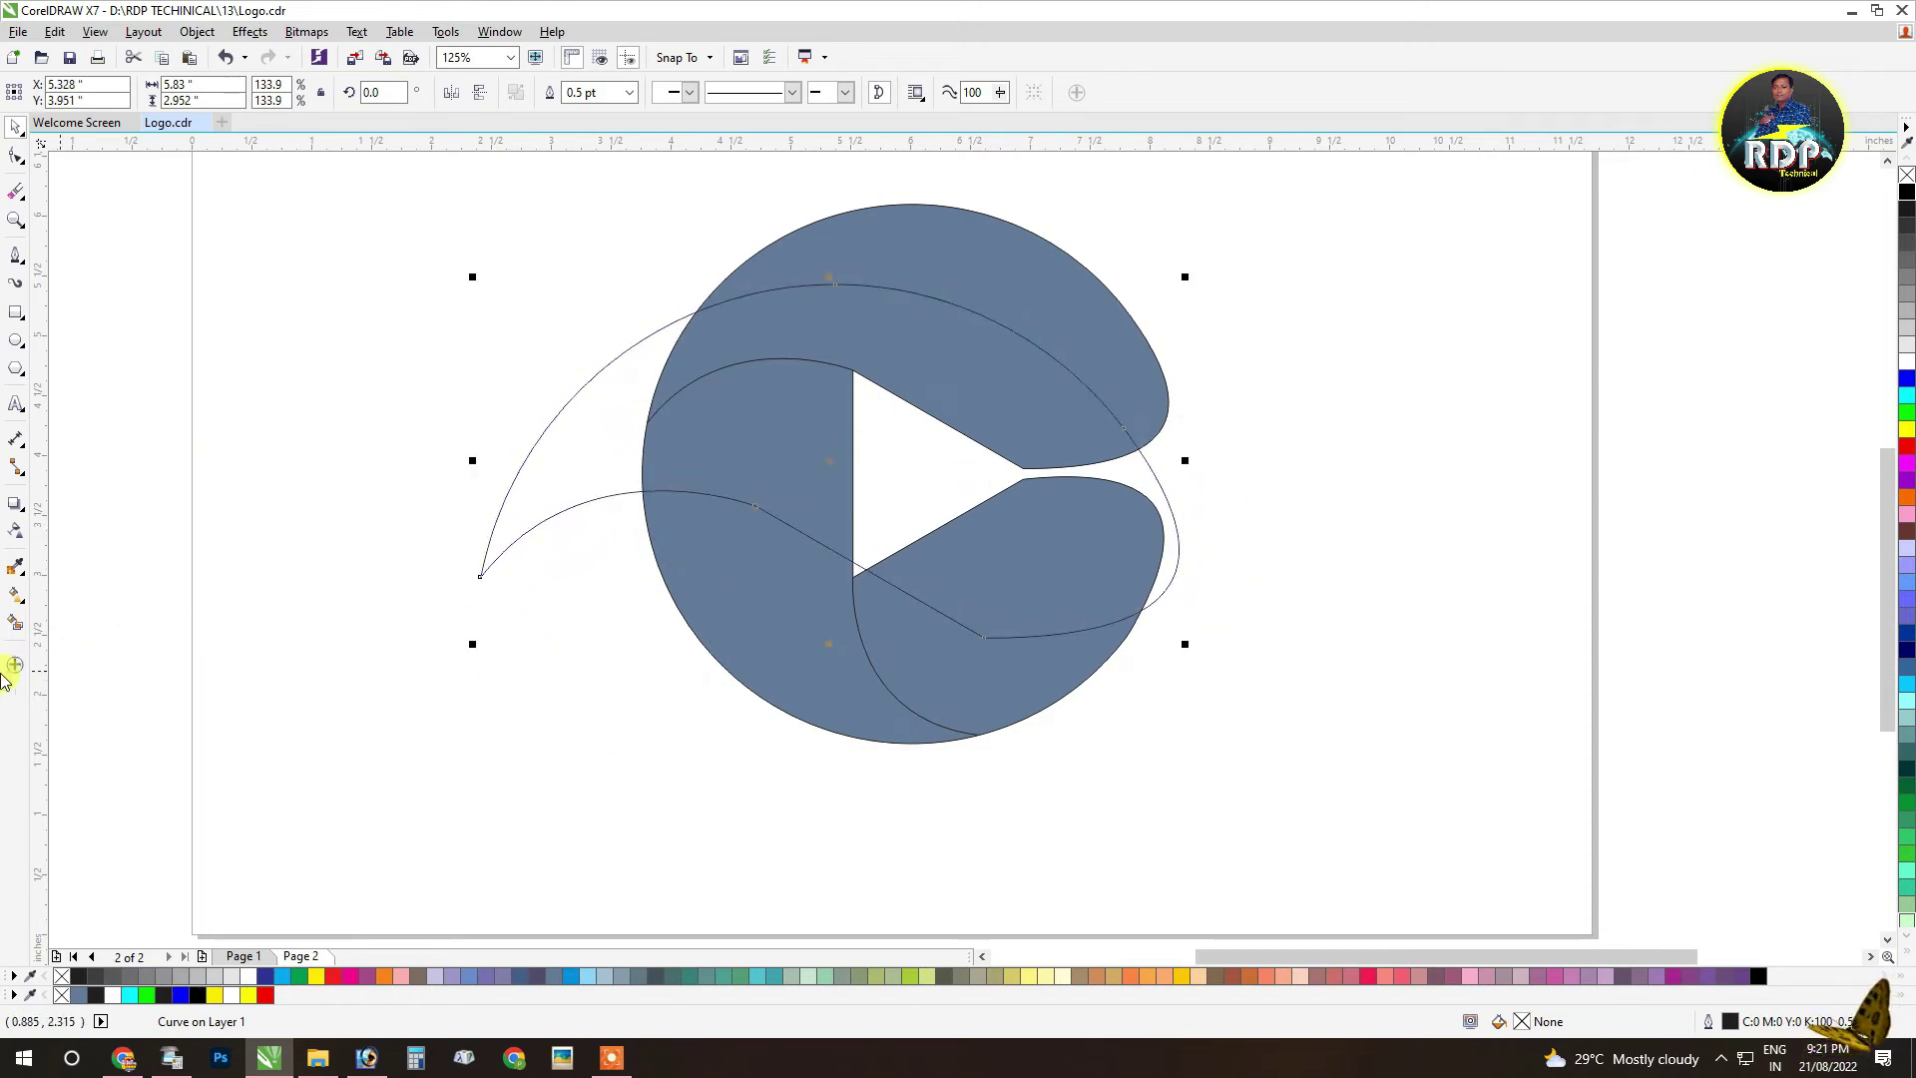
# Step: Smart Fill the outer band of the upper logo section above the enlarged outline, then delete that outline
pyautogui.click(18, 626)
pyautogui.click(902, 245)
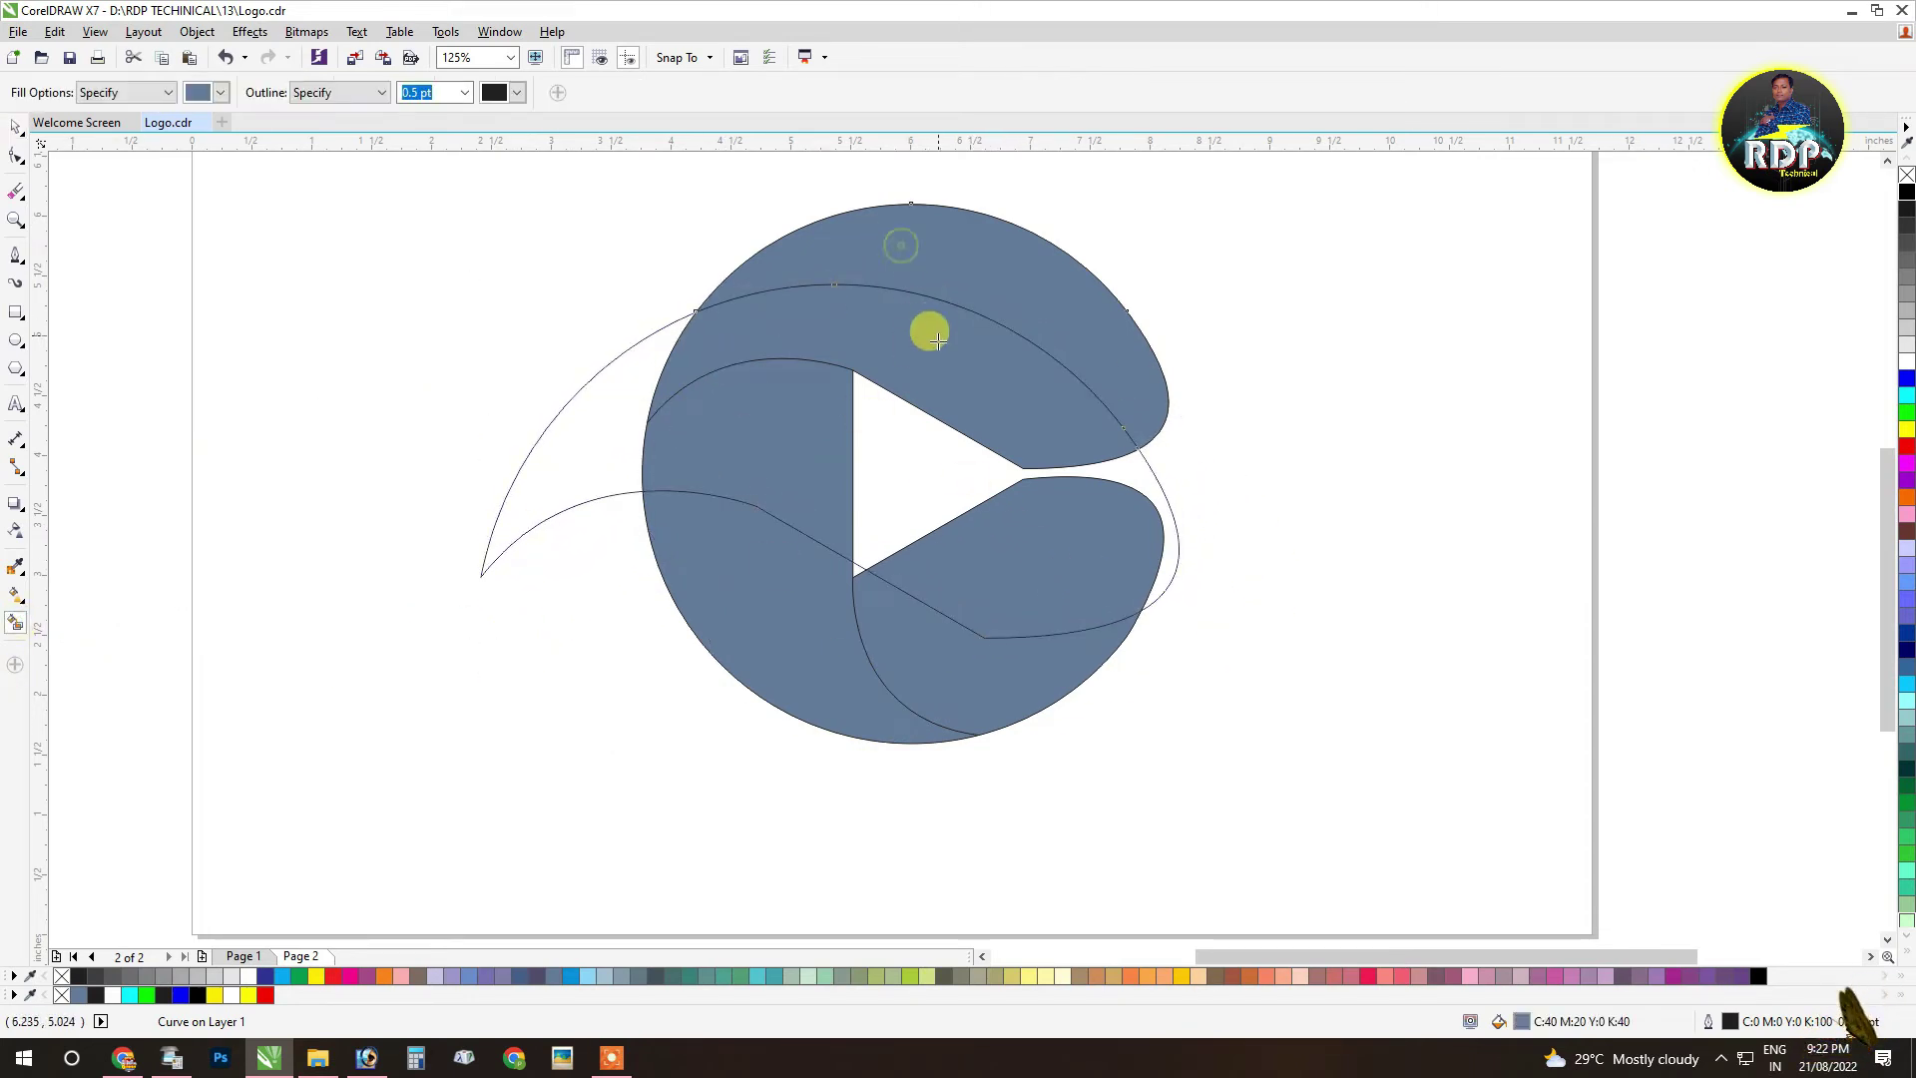
pyautogui.click(15, 127)
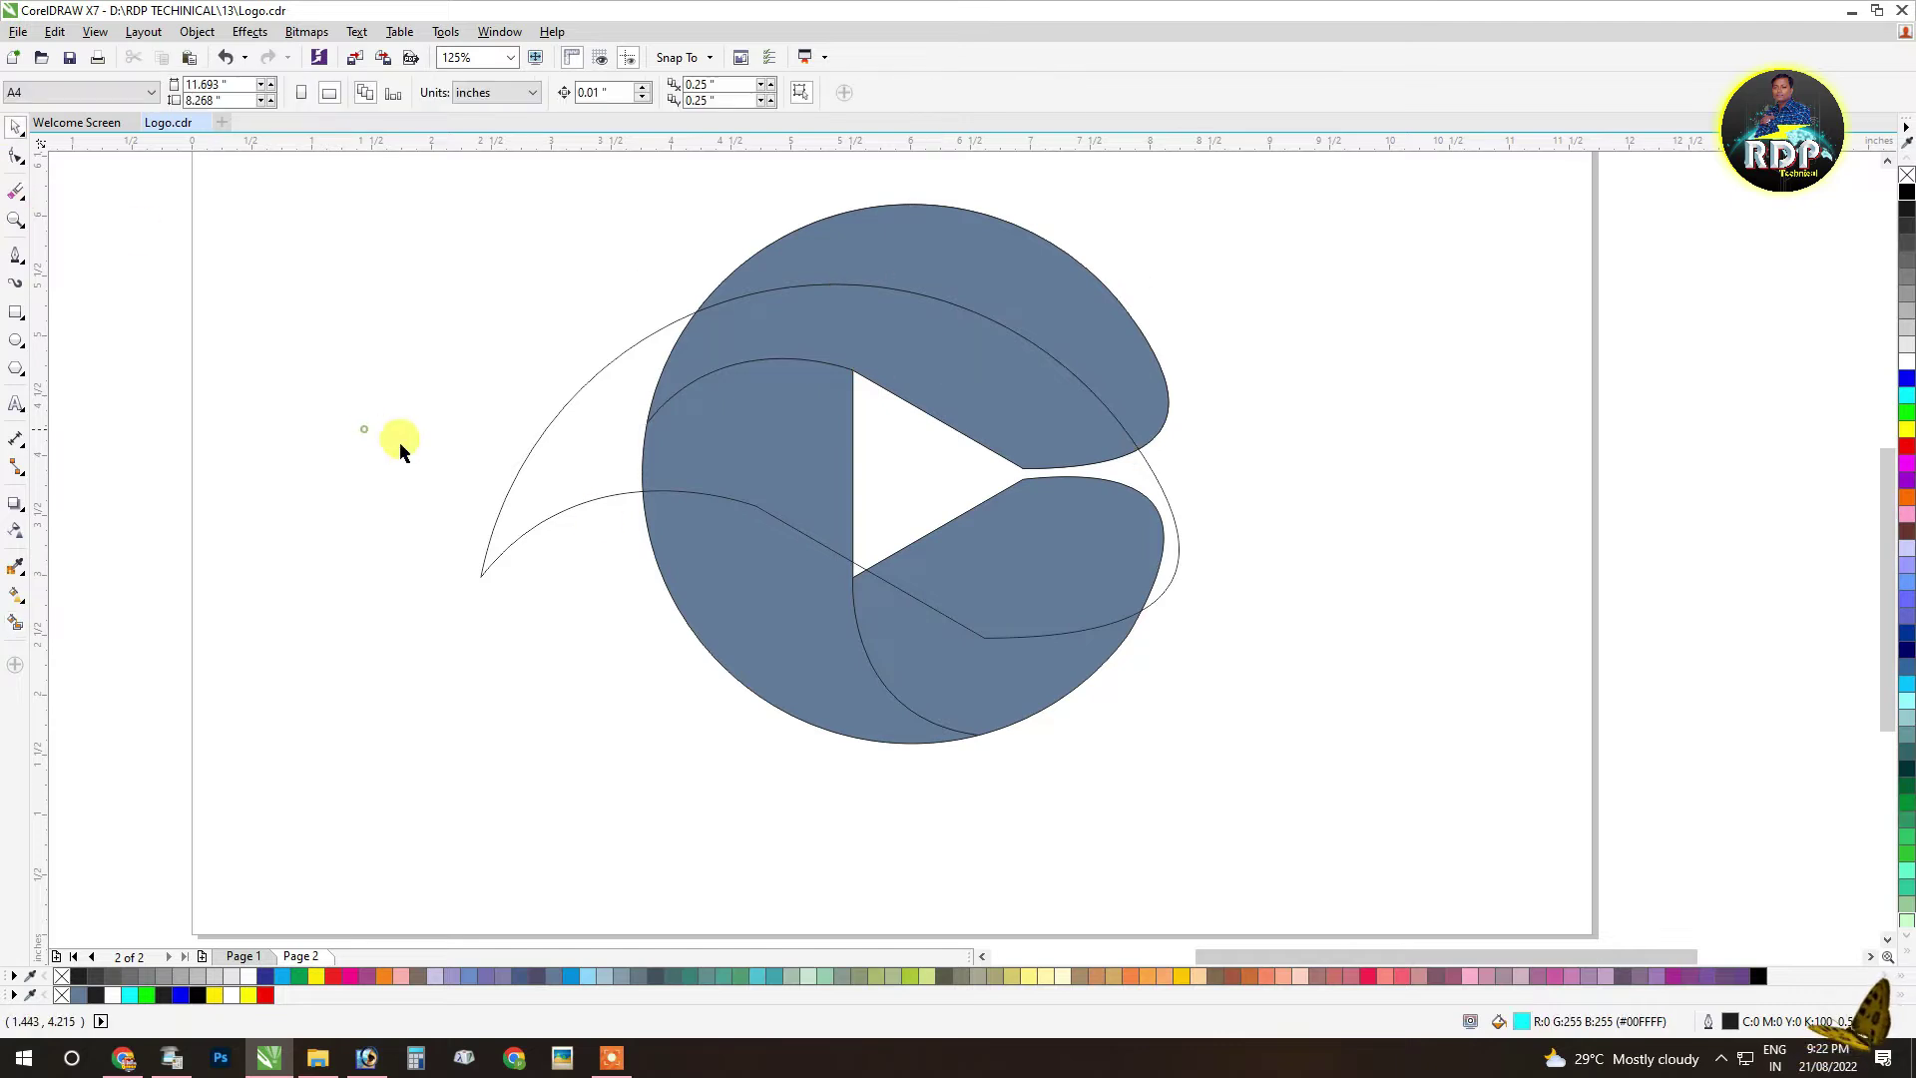
pyautogui.click(603, 496)
pyautogui.press('Delete')
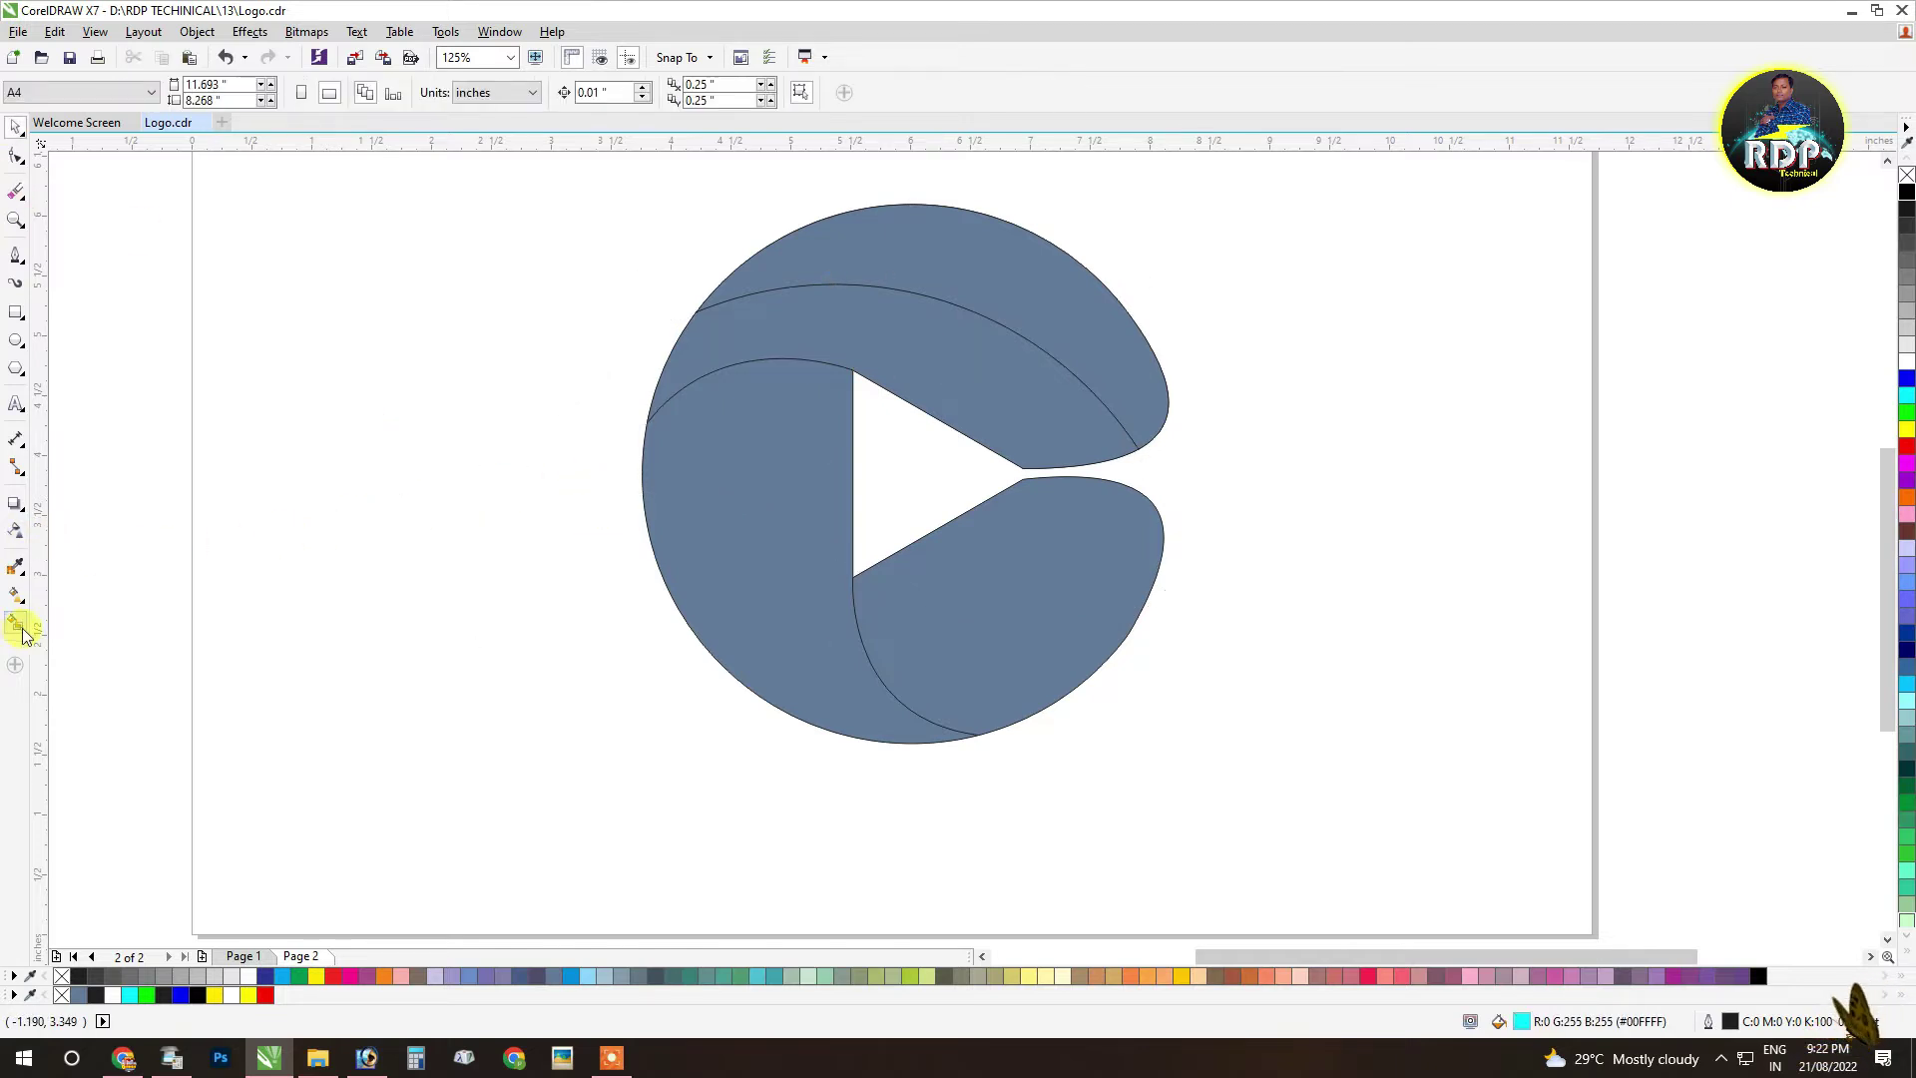
# Step: Give the outer upper band a linear fountain fill running from cyan at its left end to blue at its right end
pyautogui.click(13, 597)
pyautogui.scroll(-1, 312, 729)
pyautogui.scroll(1, 603, 522)
pyautogui.click(697, 413)
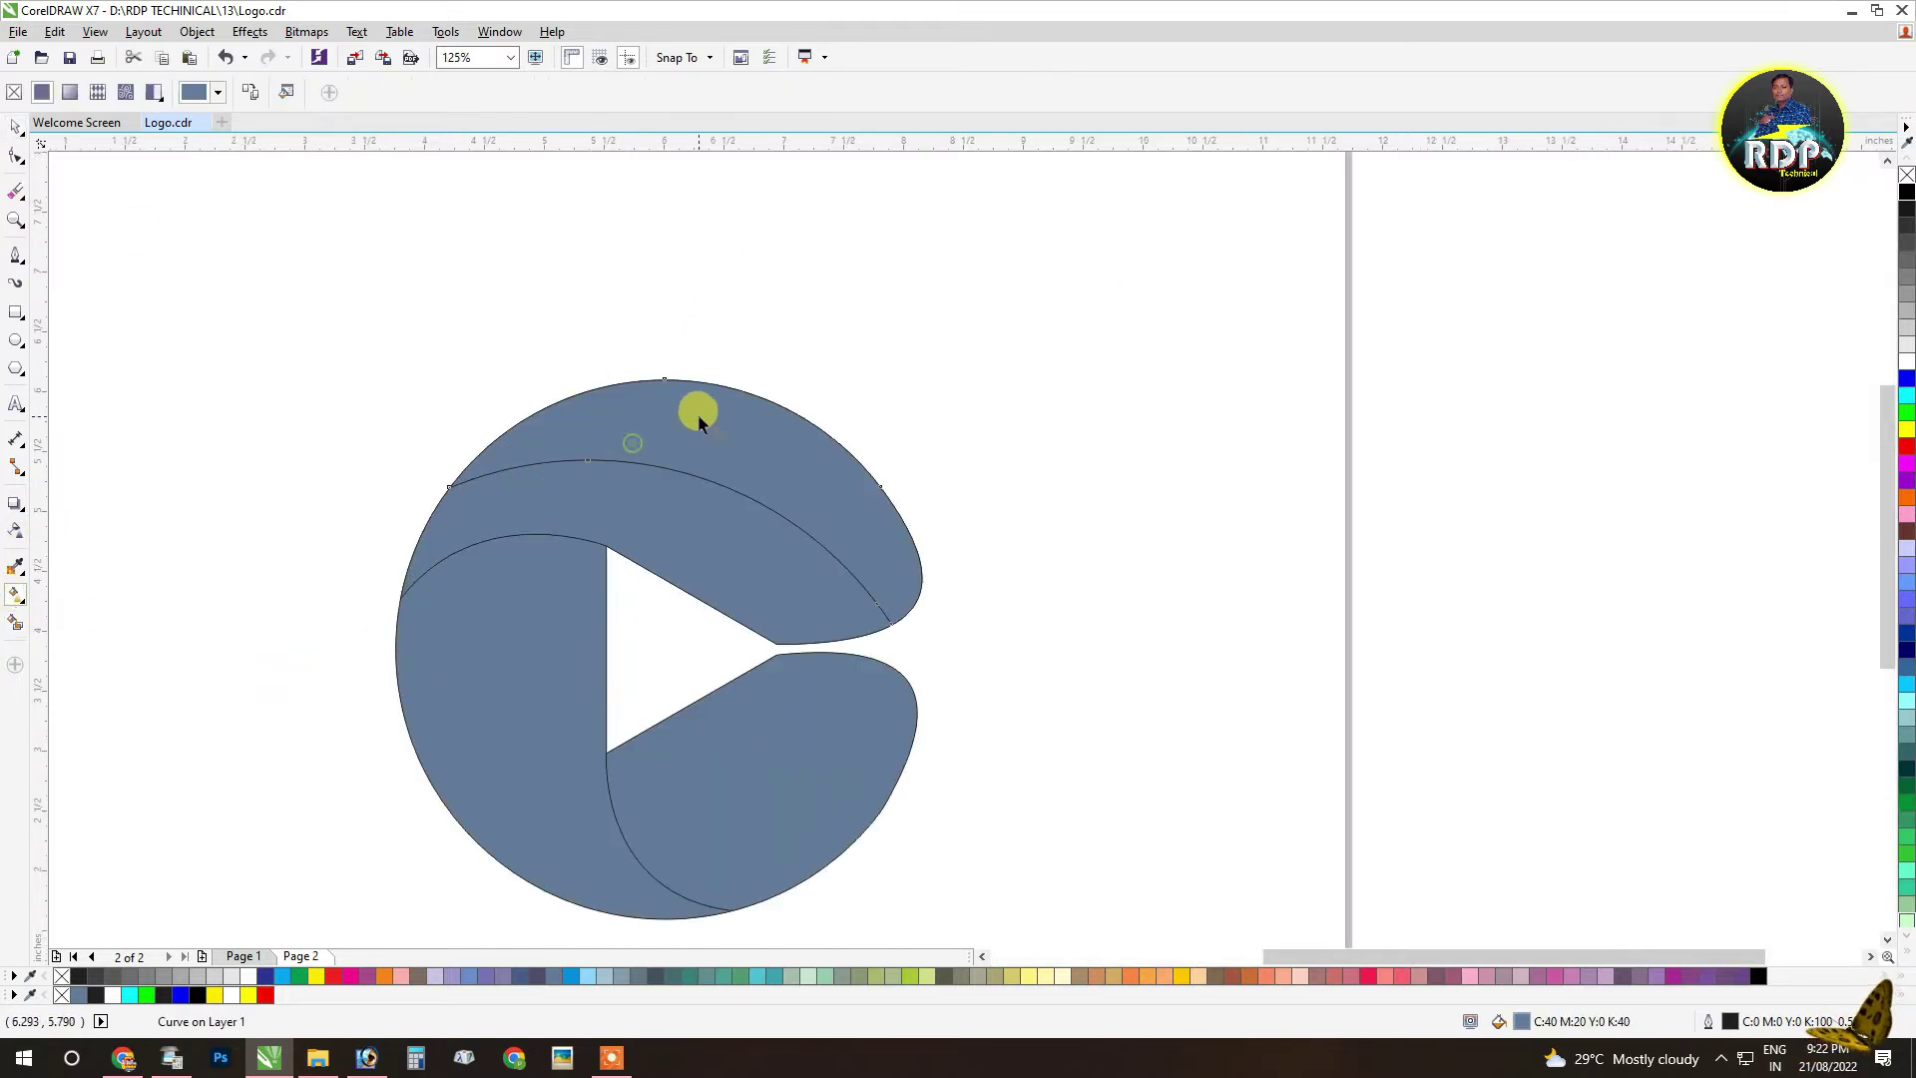
pyautogui.scroll(1, 544, 440)
pyautogui.moveTo(403, 419); pyautogui.dragTo(1260, 705)
pyautogui.moveTo(1906, 378); pyautogui.dragTo(1271, 715)
pyautogui.moveTo(1908, 404); pyautogui.dragTo(611, 406)
# Step: Extend the outer upper band's gradient past its blue end and shift its cyan start slightly inward
pyautogui.scroll(-2, 624, 406)
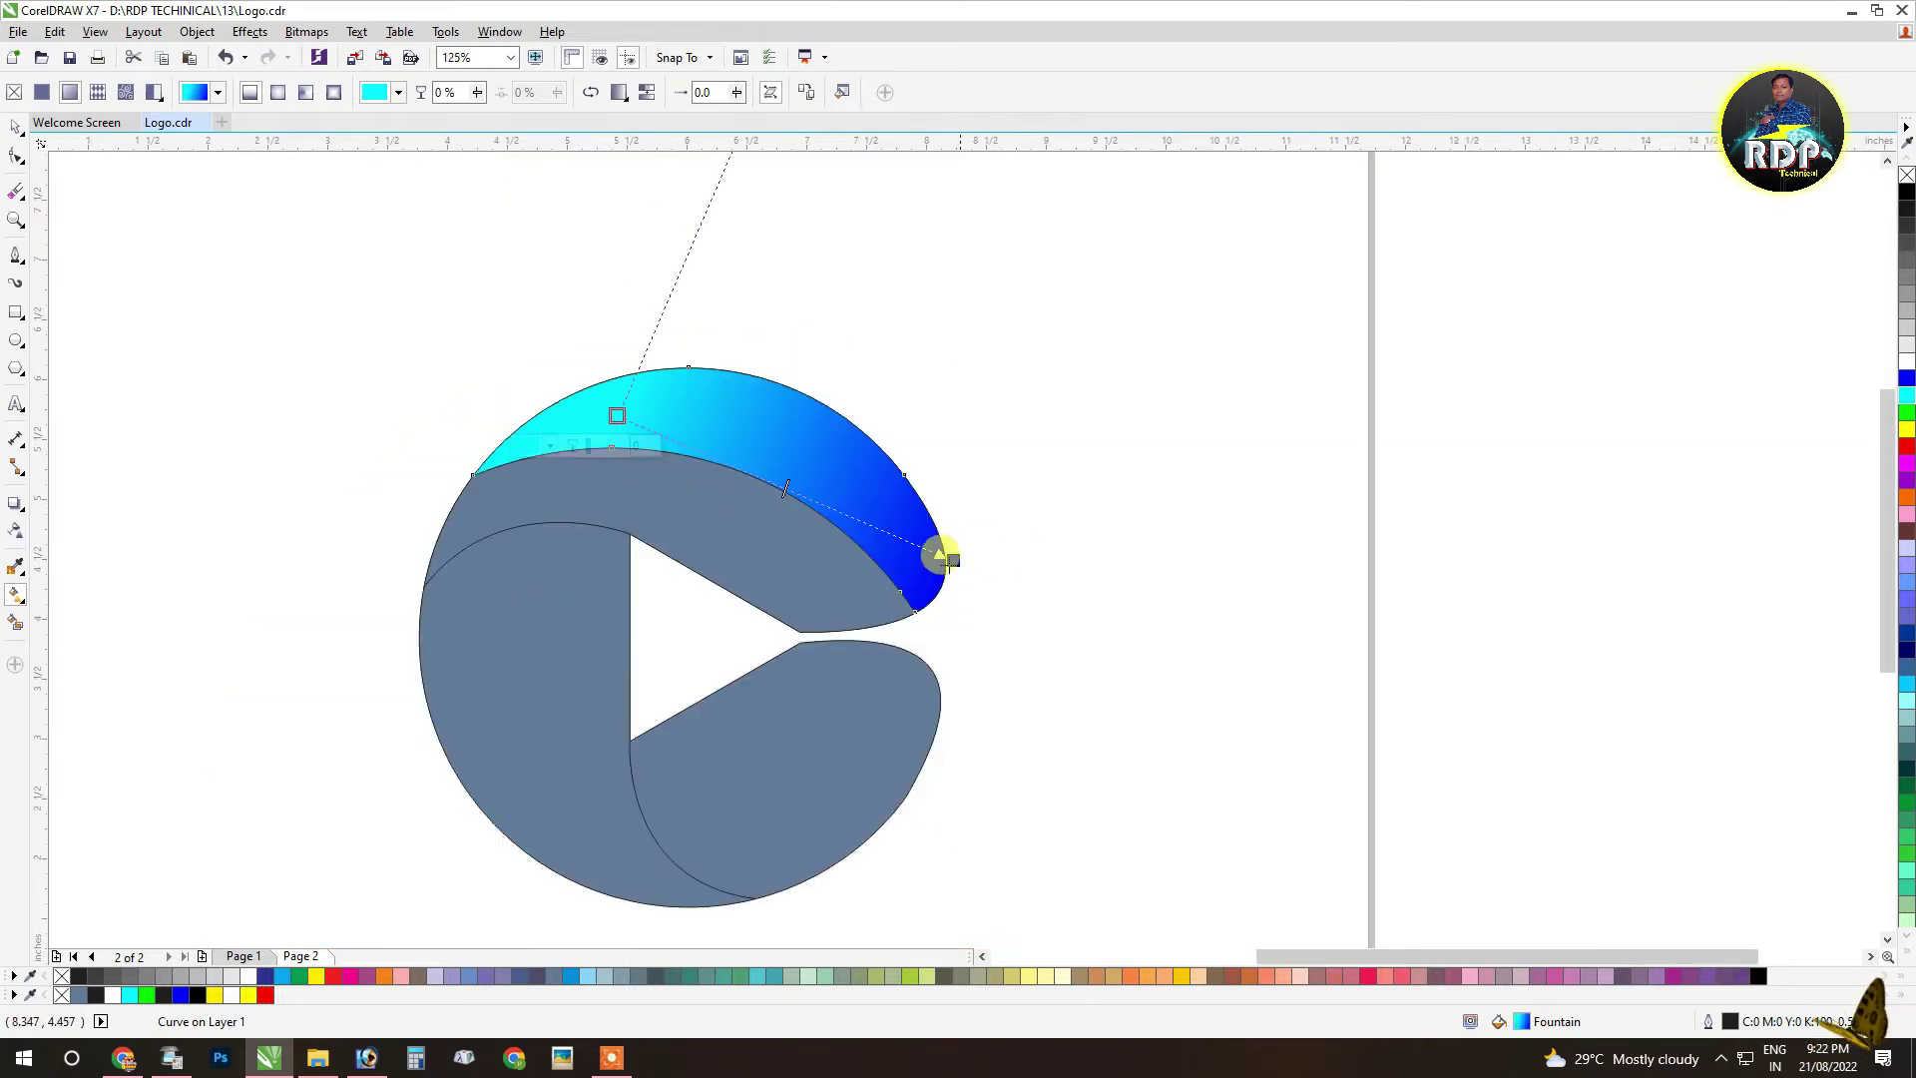
pyautogui.moveTo(944, 557); pyautogui.dragTo(1198, 685)
pyautogui.moveTo(617, 415); pyautogui.dragTo(684, 415)
# Step: Fill the inner upper band with a cyan-to-blue linear gradient and extend its blue end beyond the shape
pyautogui.click(773, 561)
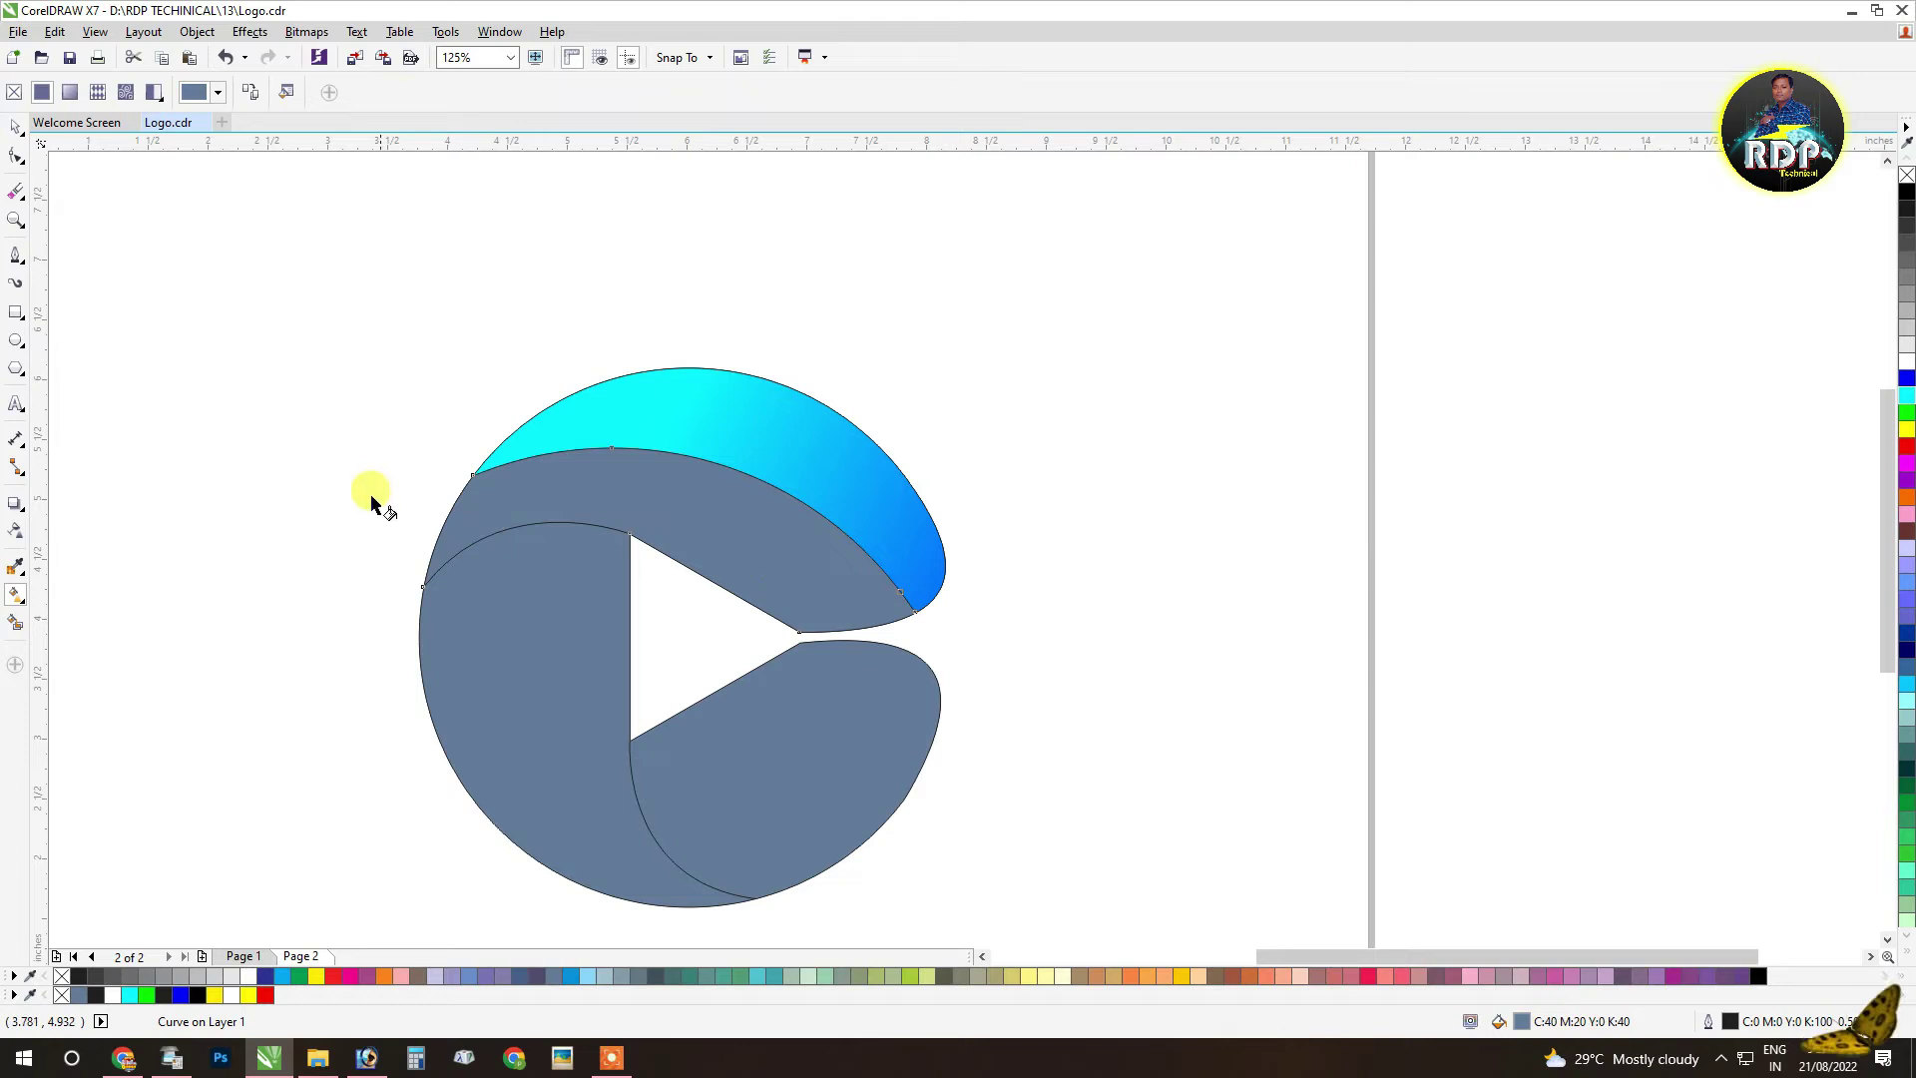
pyautogui.moveTo(590, 539); pyautogui.dragTo(915, 611)
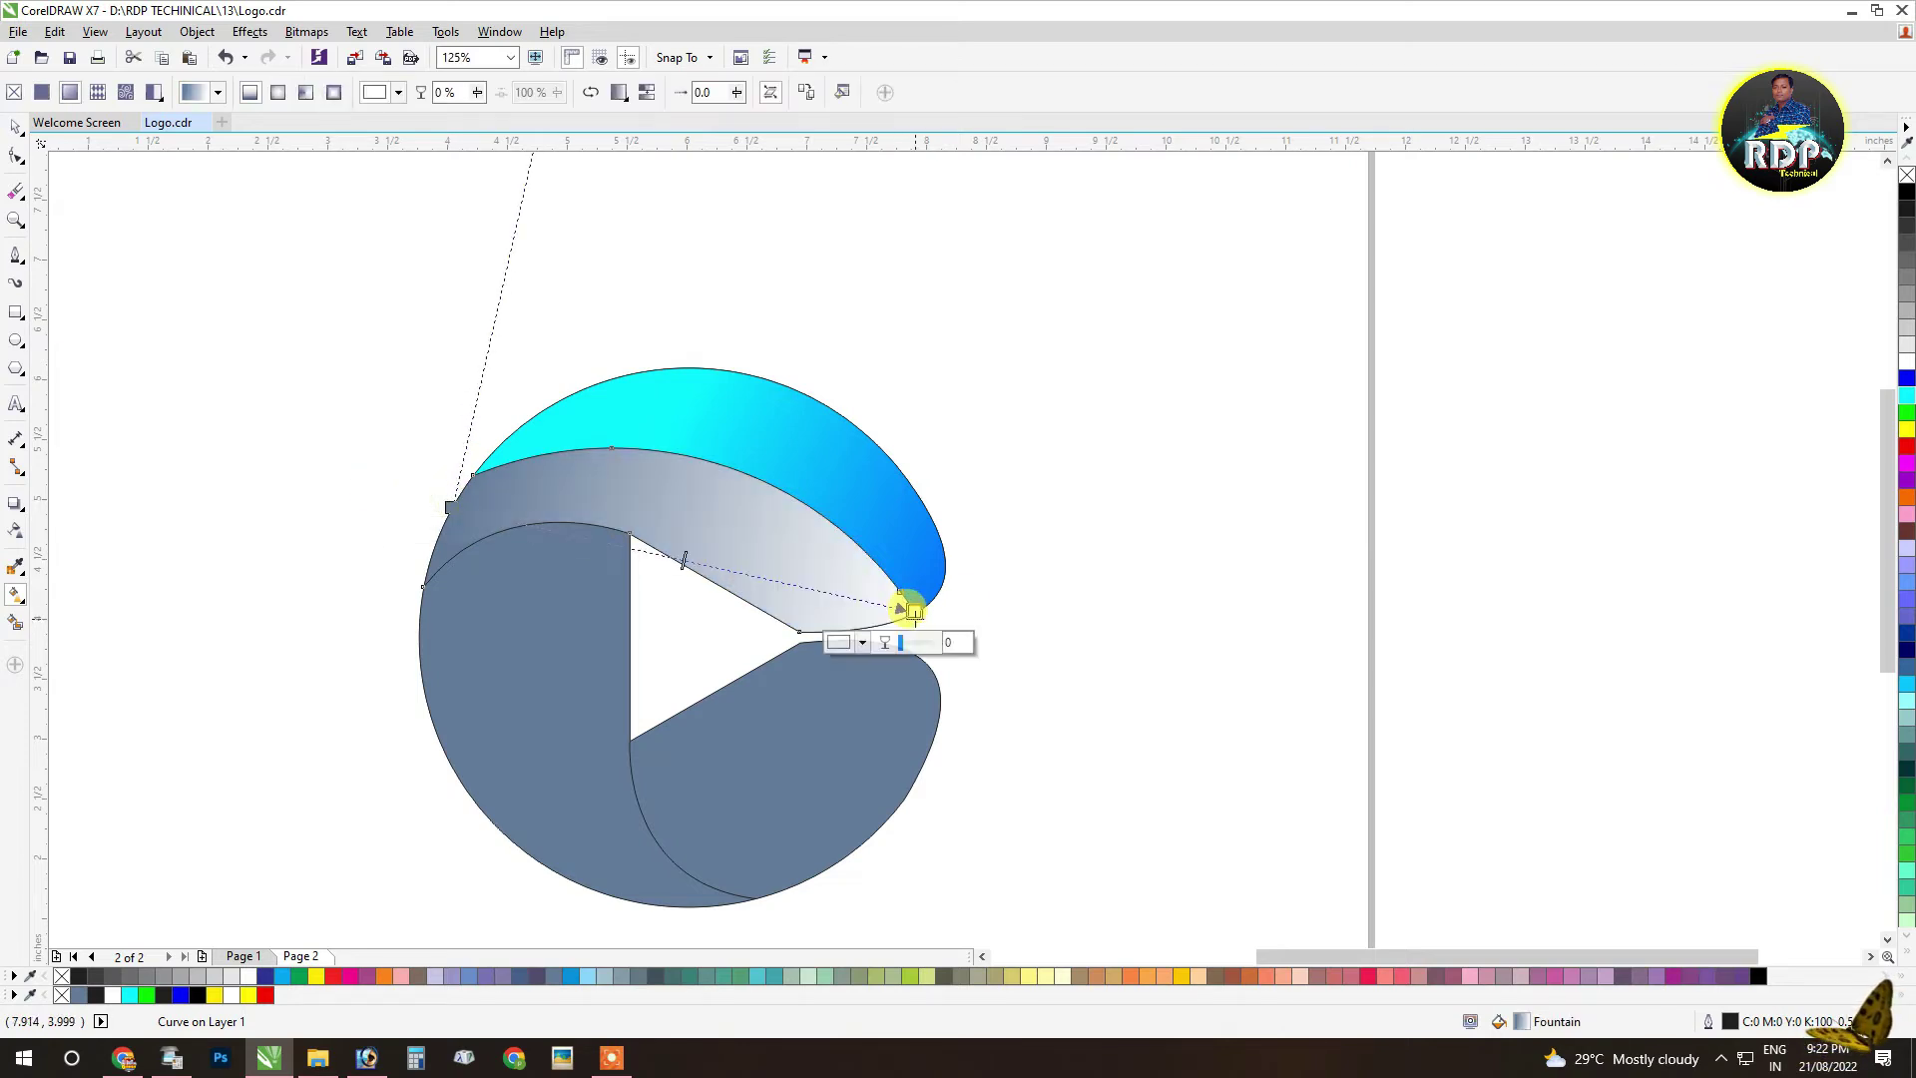
pyautogui.moveTo(1903, 389); pyautogui.dragTo(915, 612)
pyautogui.moveTo(1906, 395); pyautogui.dragTo(597, 461)
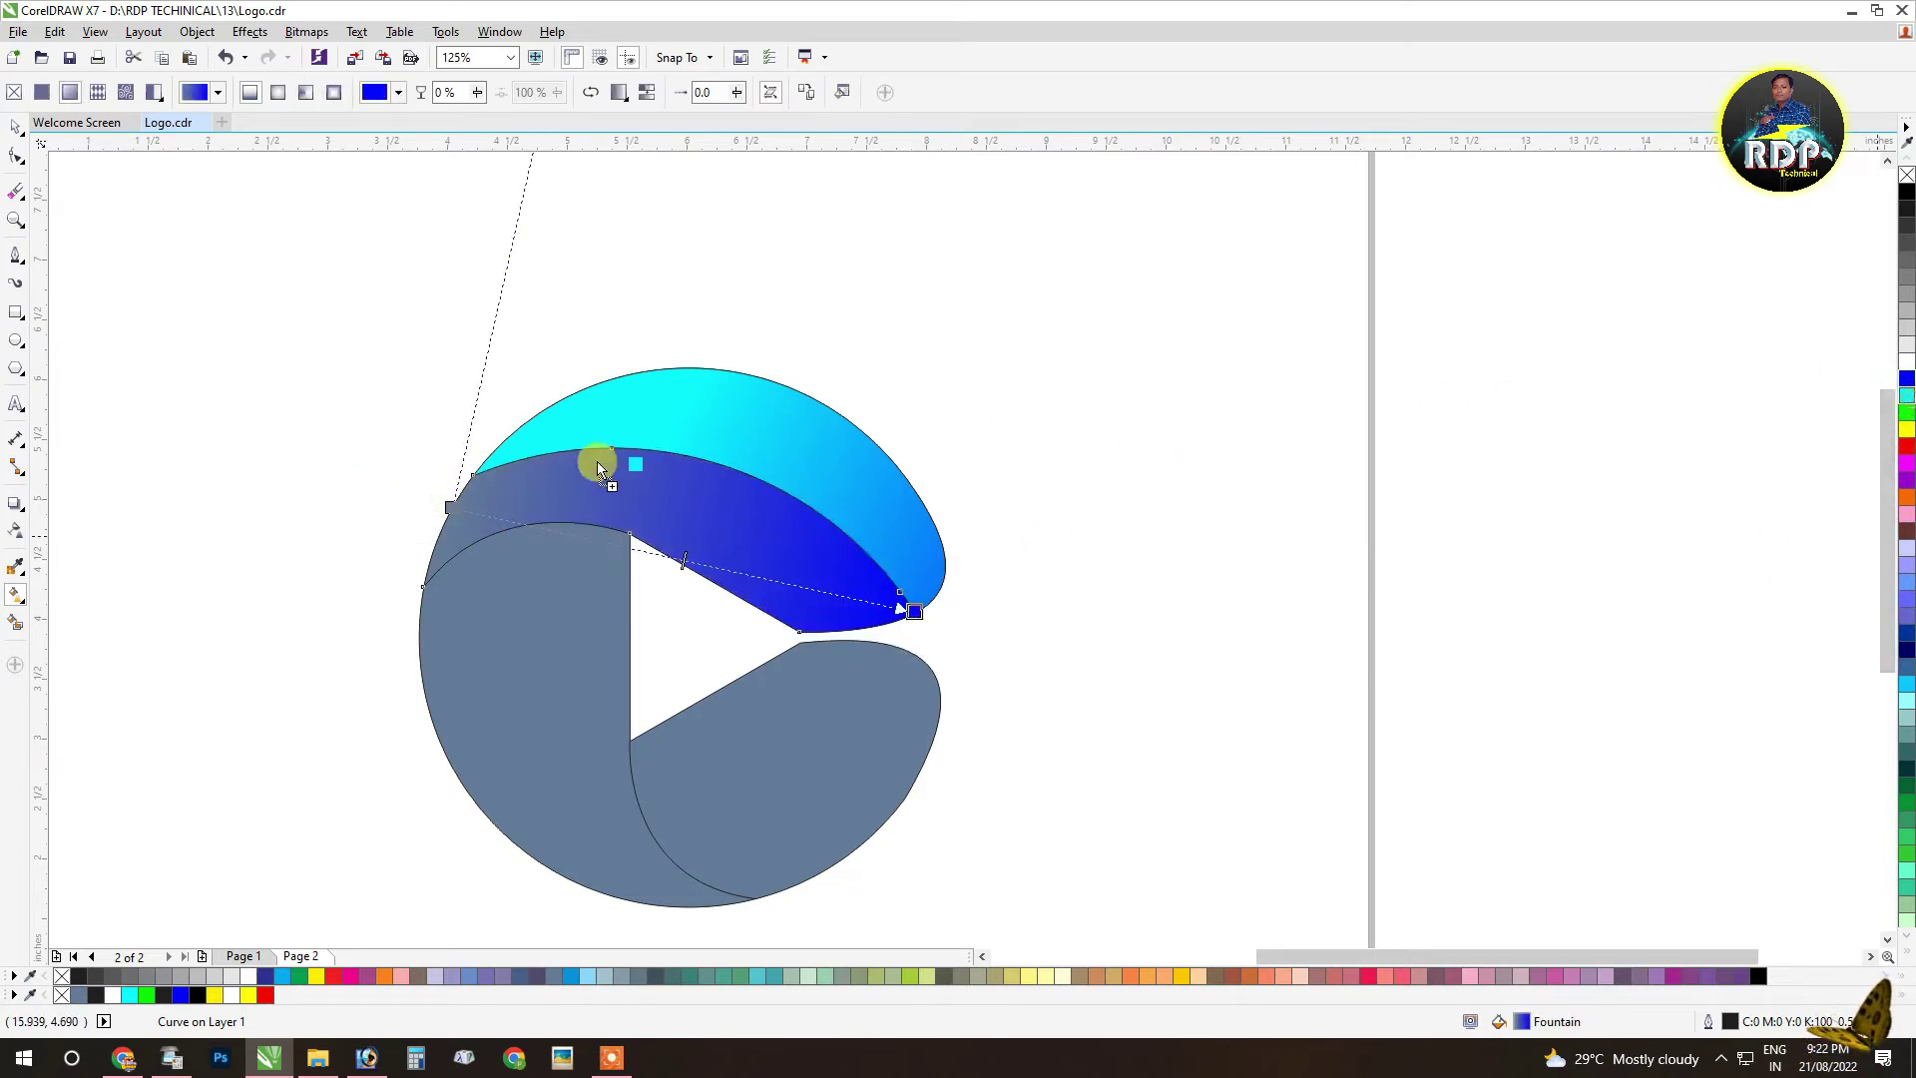
pyautogui.moveTo(458, 507); pyautogui.dragTo(452, 507)
pyautogui.moveTo(915, 612); pyautogui.dragTo(1064, 673)
pyautogui.moveTo(452, 507); pyautogui.dragTo(581, 487)
pyautogui.scroll(-1, 1116, 449)
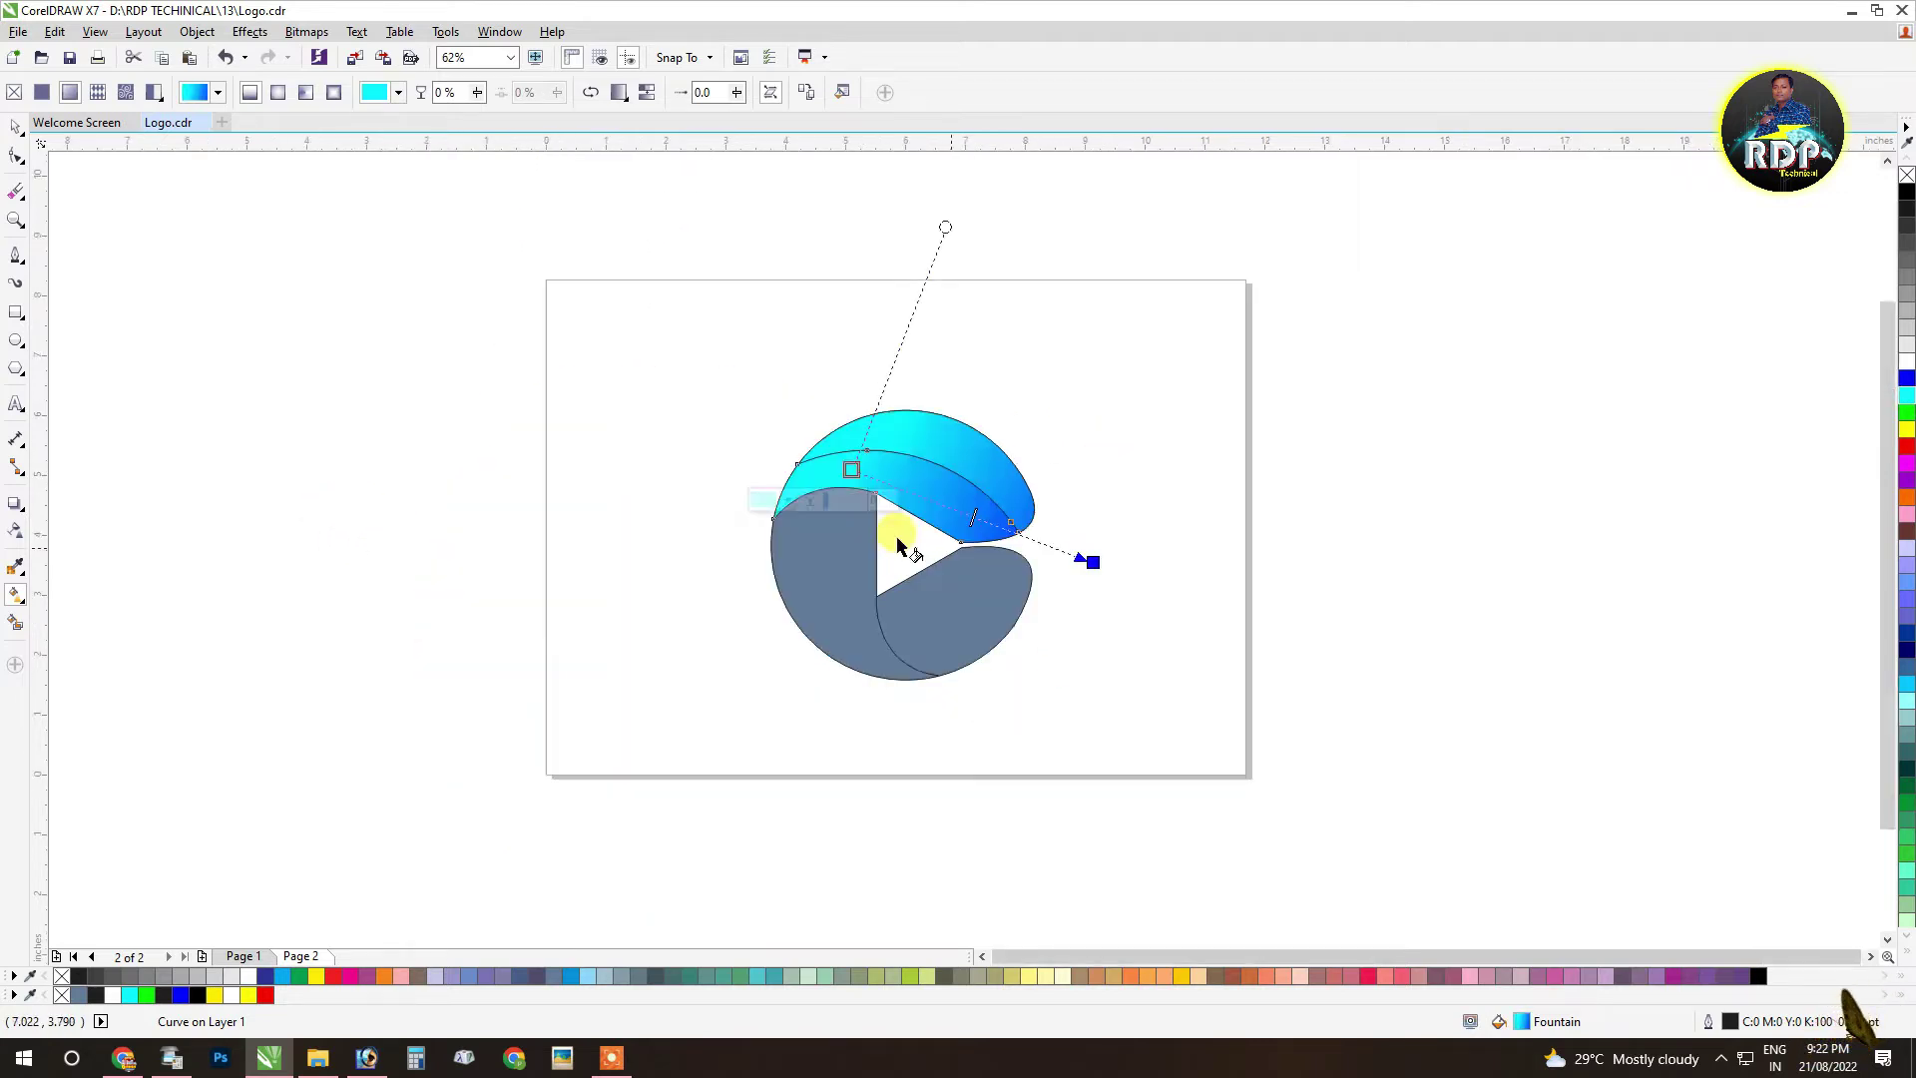
pyautogui.scroll(1, 766, 510)
# Step: Copy the left logo section, paste a duplicate and place it to the left of the logo
pyautogui.click(18, 127)
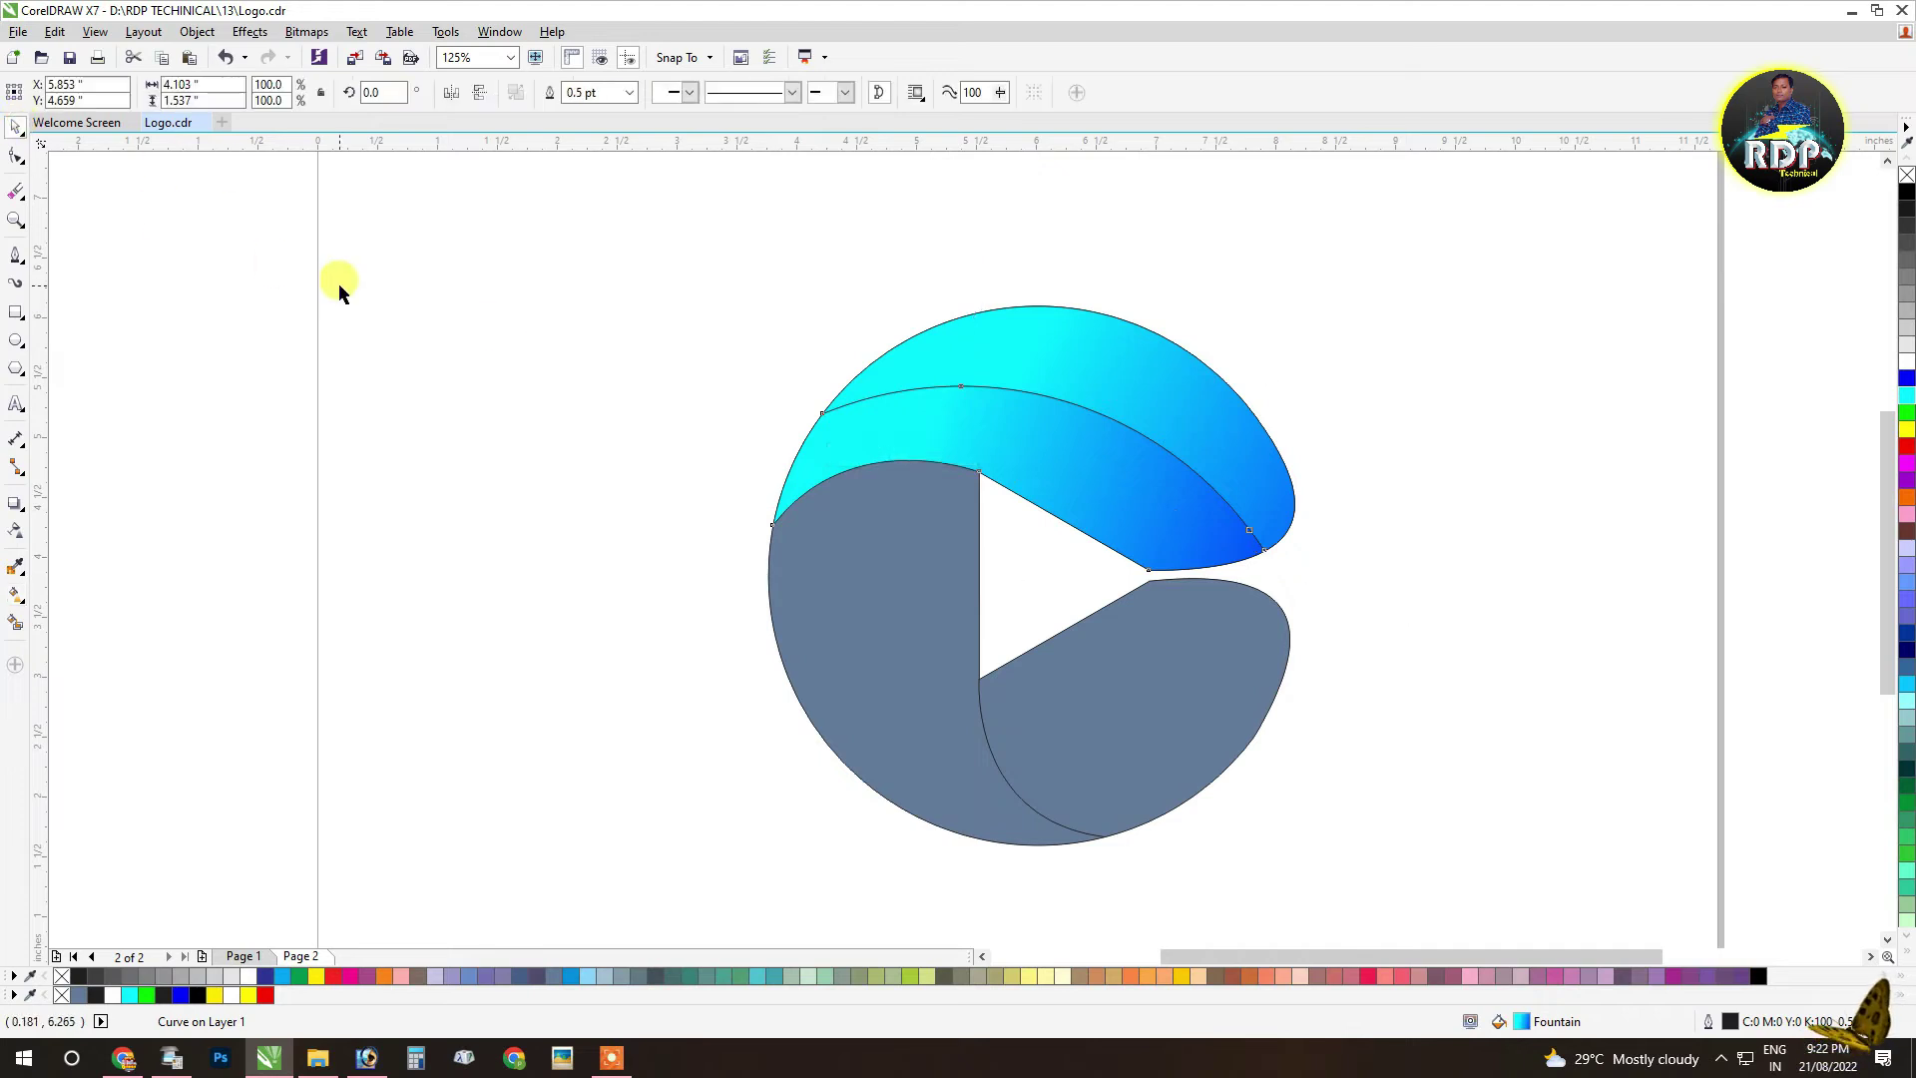
pyautogui.click(342, 289)
pyautogui.scroll(-1, 1038, 341)
pyautogui.click(964, 497)
pyautogui.scroll(1, 969, 518)
pyautogui.rightClick(964, 442)
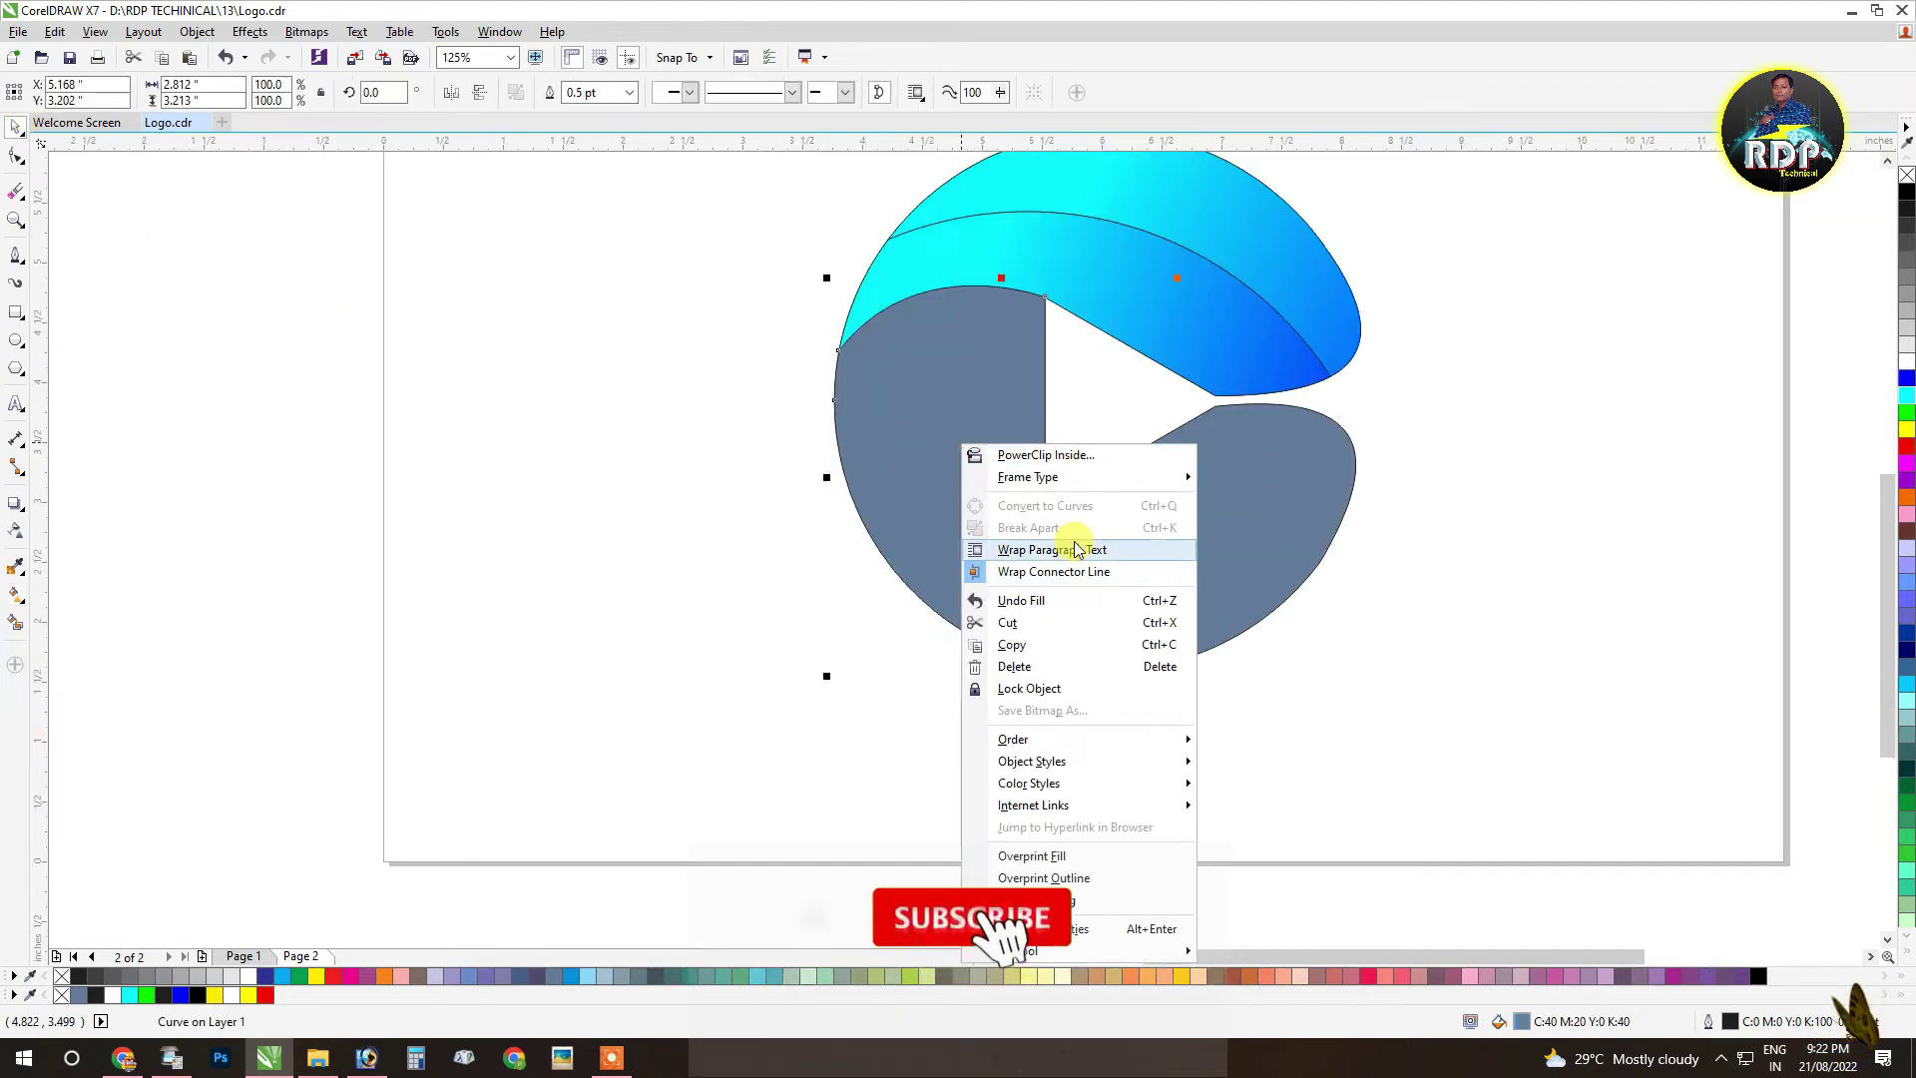
pyautogui.click(1011, 645)
pyautogui.click(646, 471)
pyautogui.rightClick(627, 383)
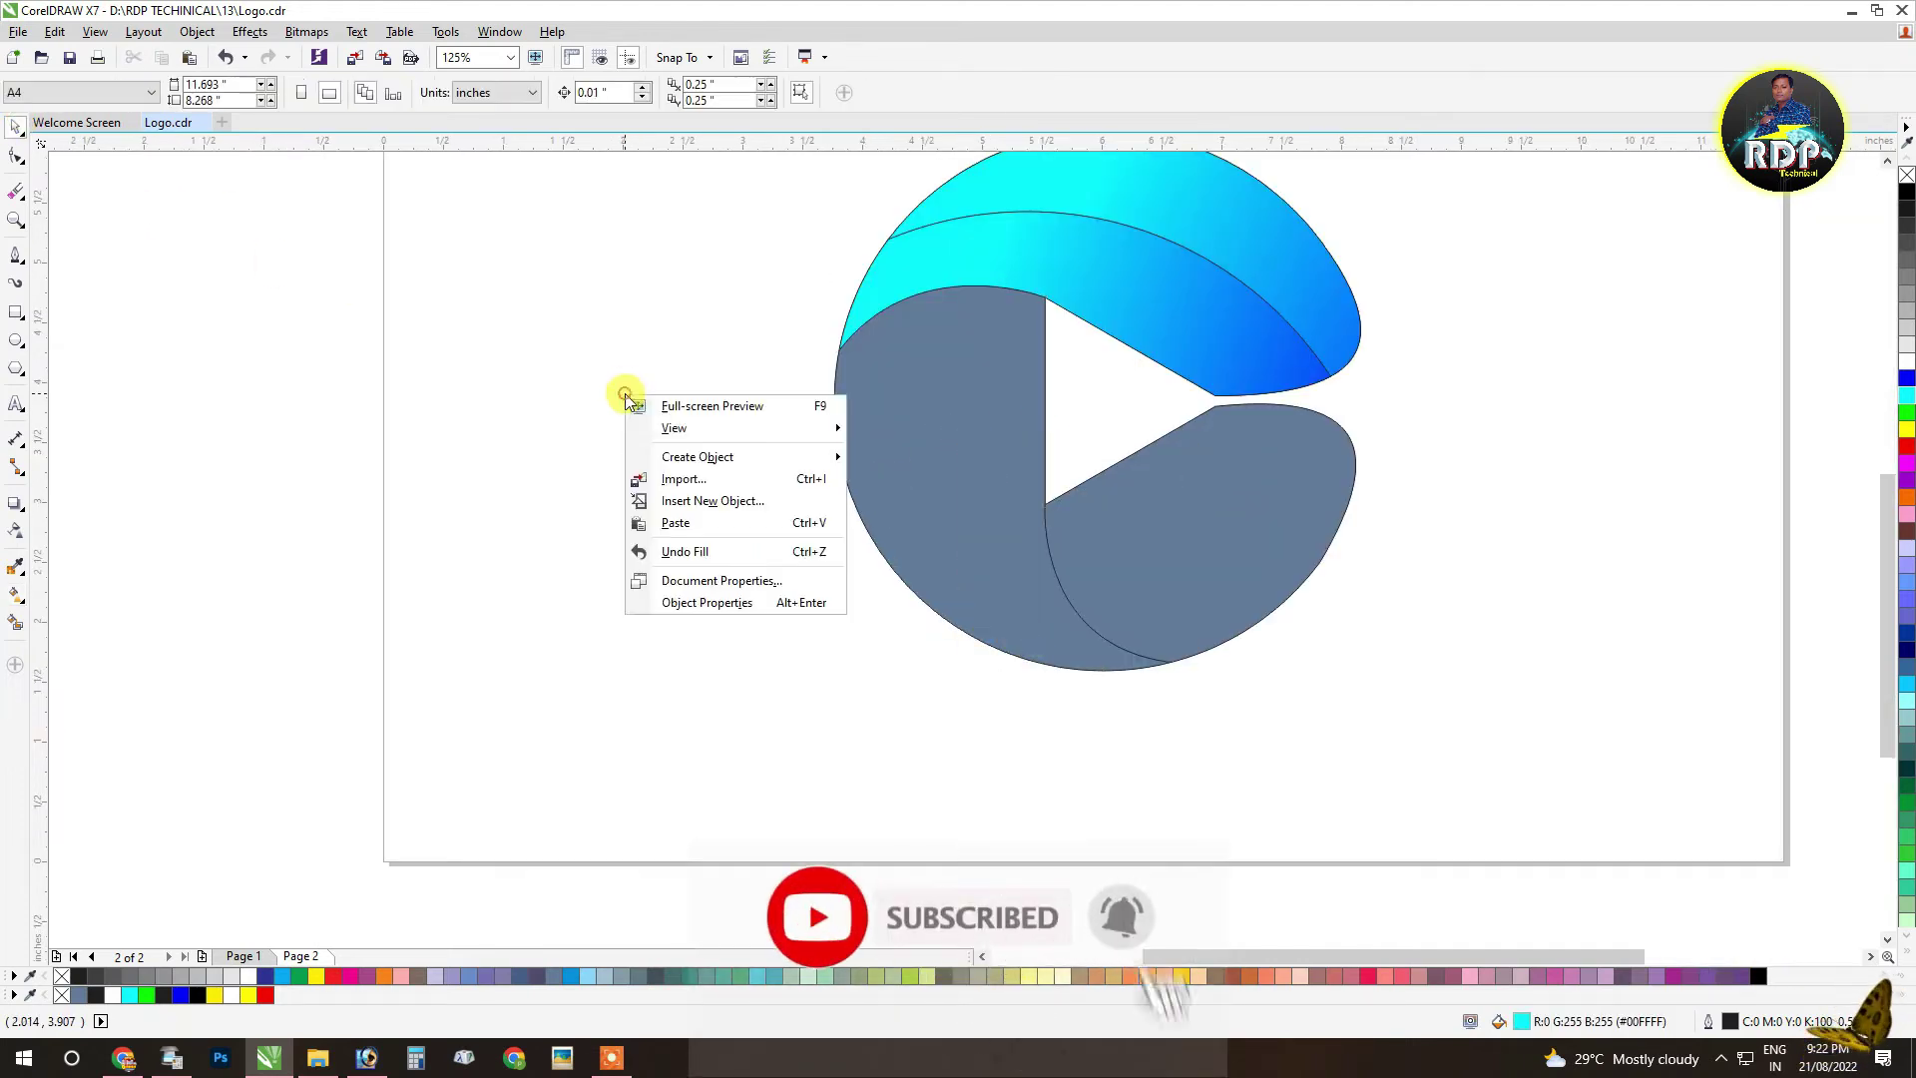
pyautogui.click(677, 521)
pyautogui.moveTo(1000, 427); pyautogui.dragTo(675, 503)
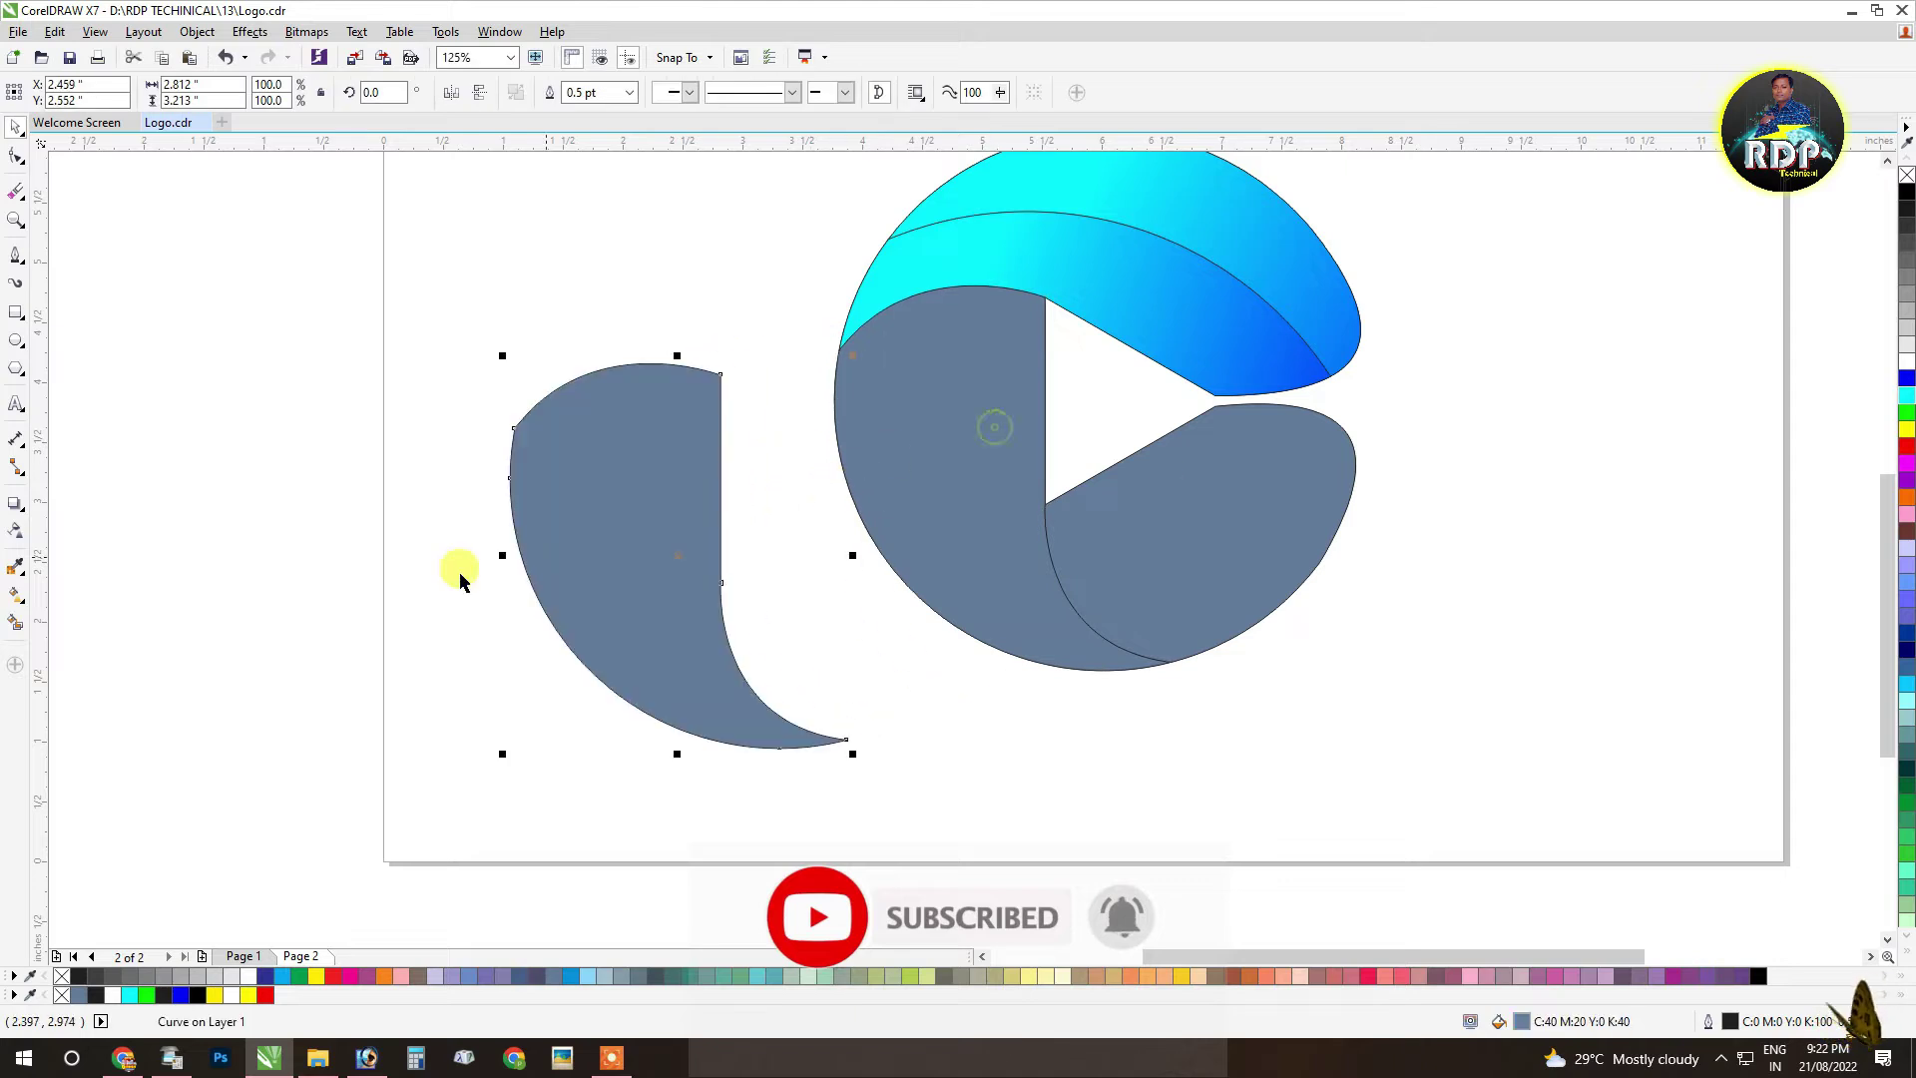
# Step: Remove the duplicate's fill, enlarge it to about 153% and position the outline across the left logo section
pyautogui.click(62, 977)
pyautogui.scroll(-1, 82, 710)
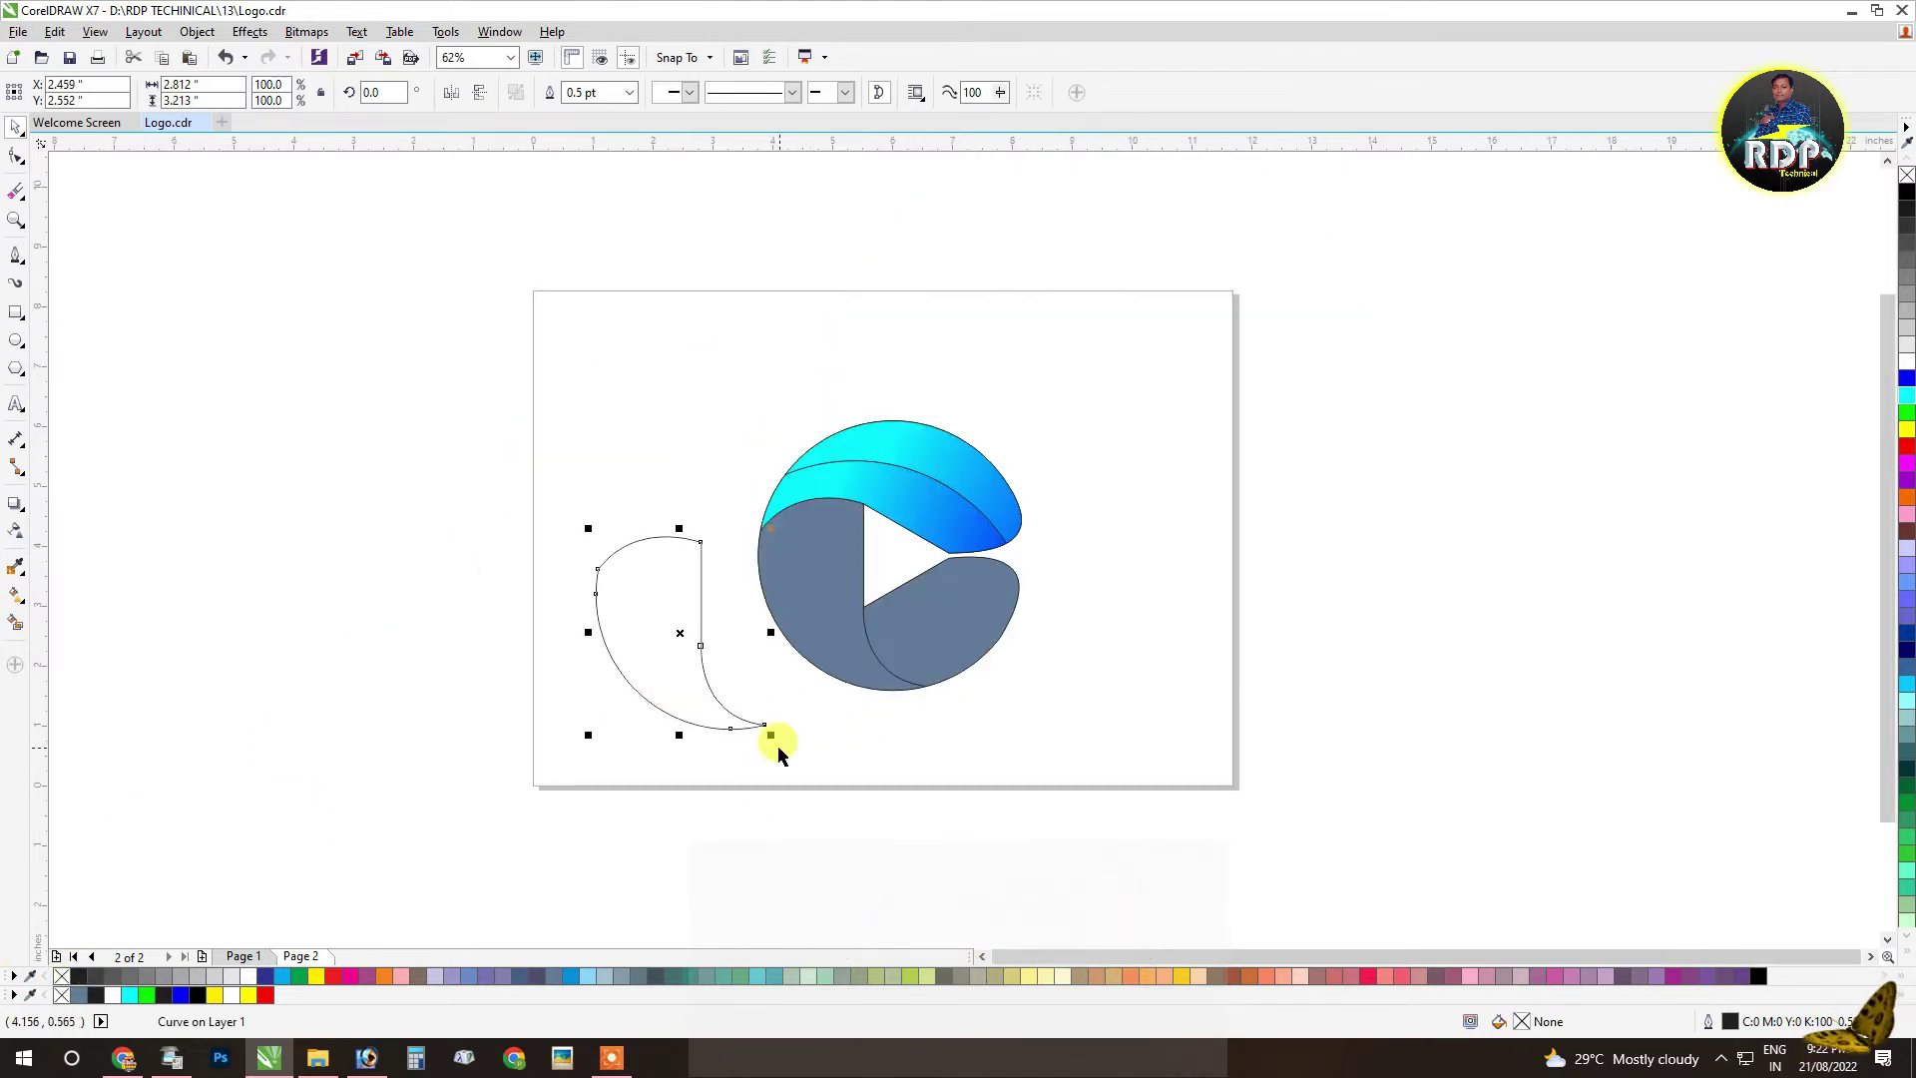
pyautogui.click(776, 742)
pyautogui.scroll(1, 689, 689)
pyautogui.moveTo(645, 639); pyautogui.dragTo(901, 622)
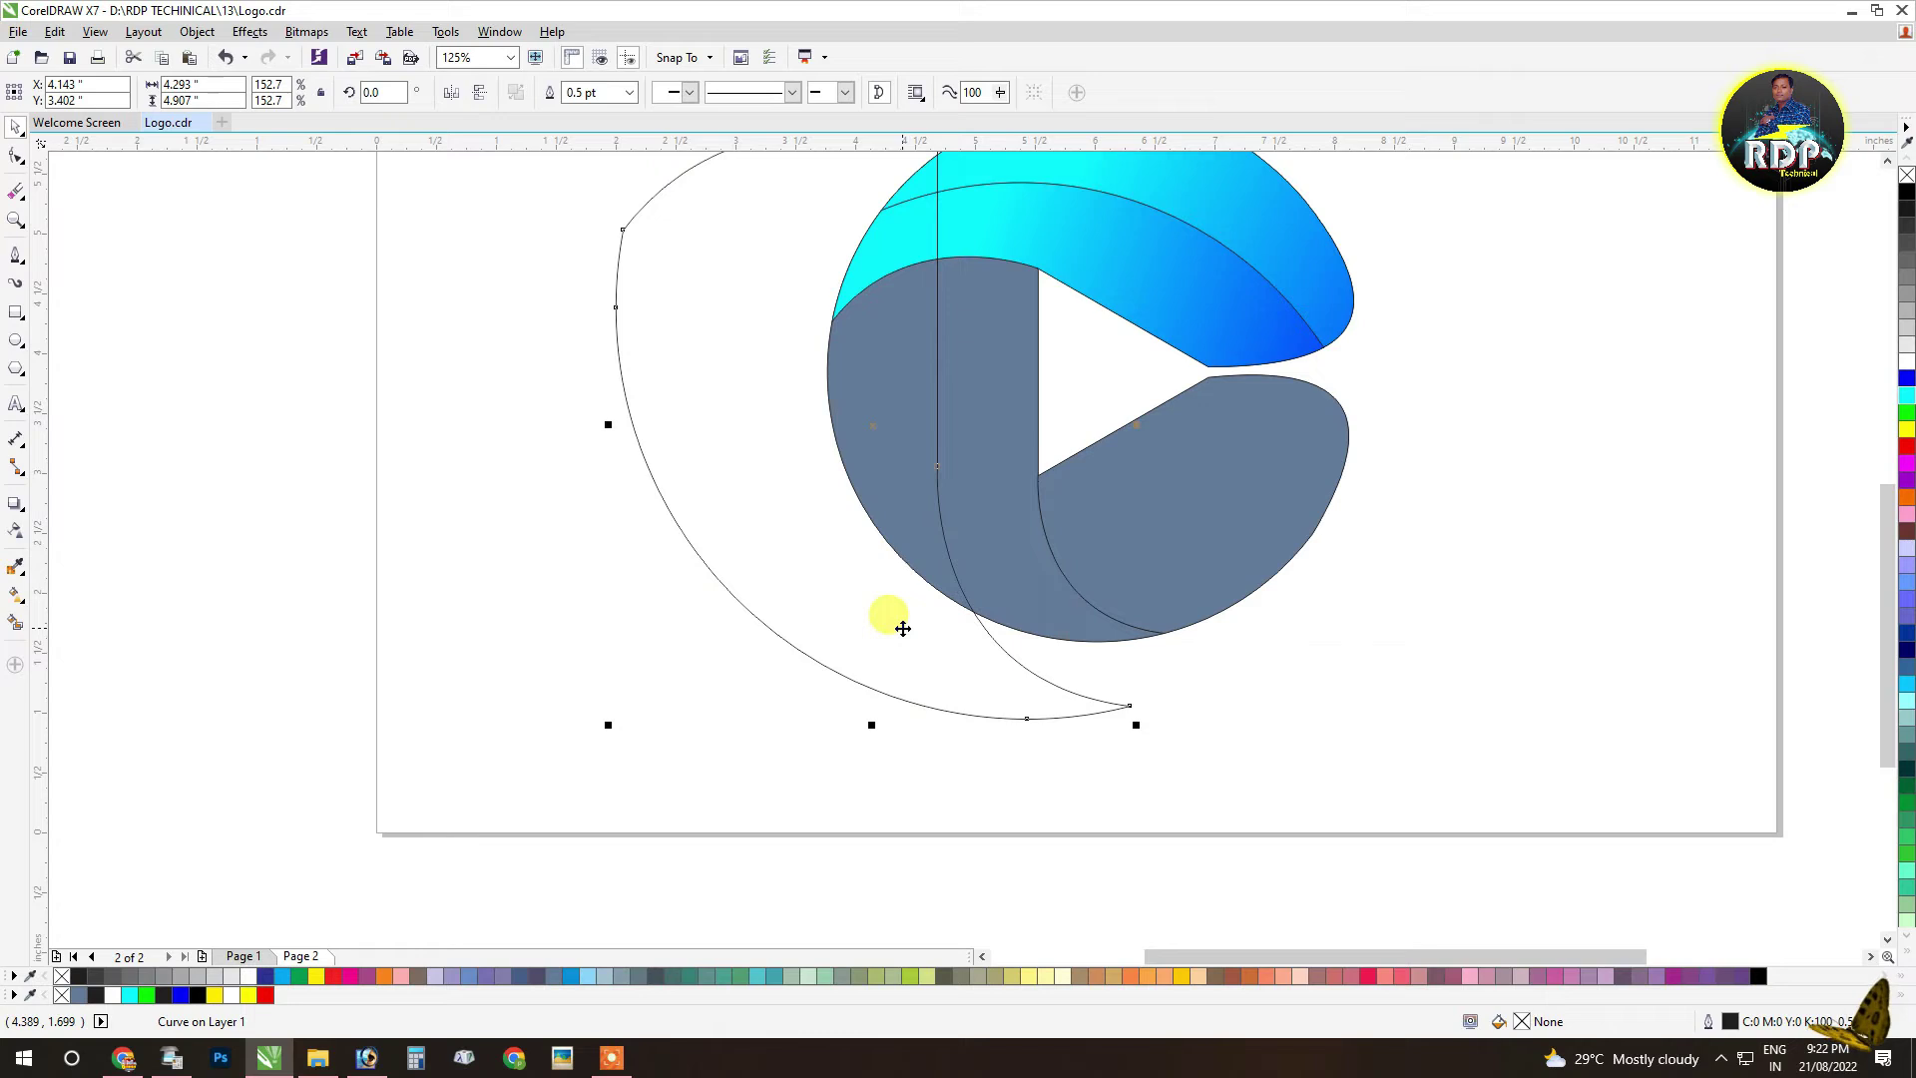
# Step: Smart Fill both parts of the left section divided by the outline, then pull the outline away and delete it
pyautogui.click(394, 626)
pyautogui.click(15, 622)
pyautogui.click(868, 378)
pyautogui.click(995, 358)
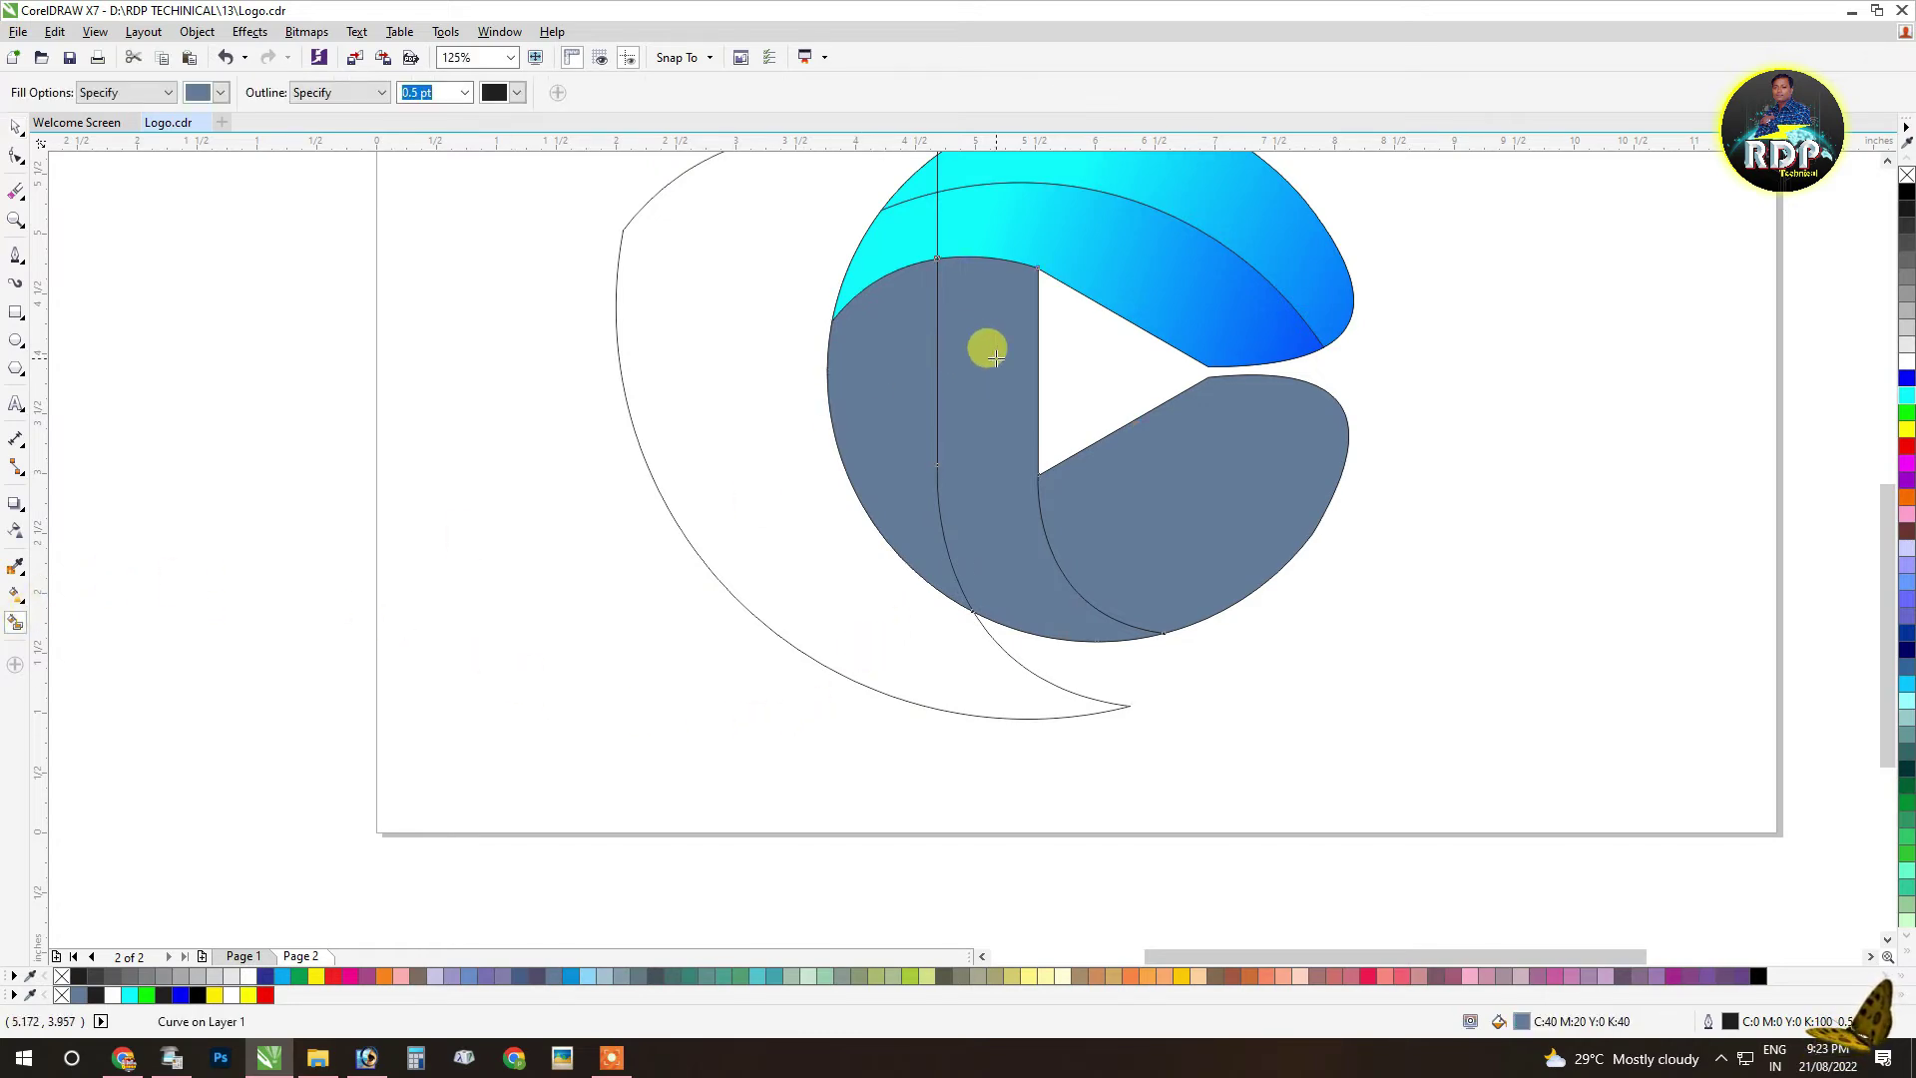
pyautogui.click(17, 127)
pyautogui.click(413, 431)
pyautogui.moveTo(755, 326); pyautogui.dragTo(483, 446)
pyautogui.press('Delete')
# Step: Give the outer left band a vertical gradient from blue at the top to cyan at the bottom, starting above the shape
pyautogui.click(878, 440)
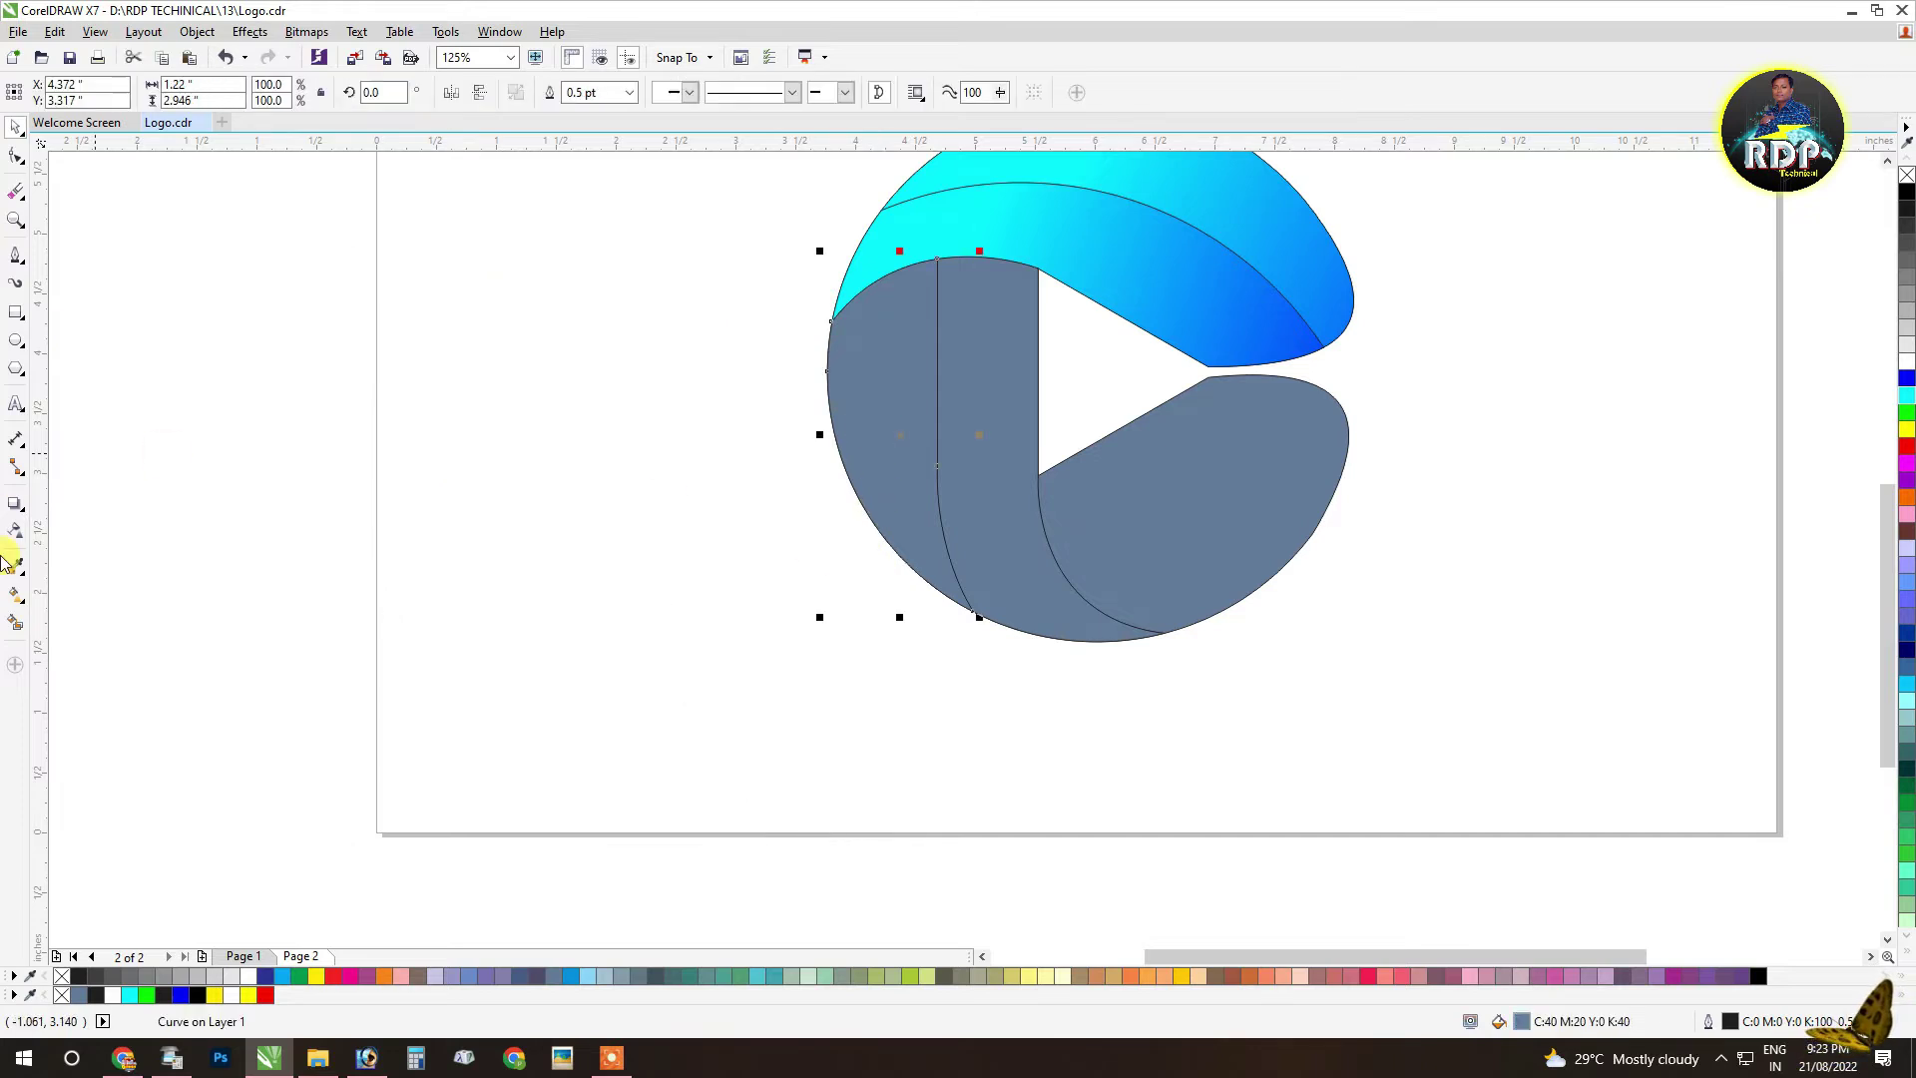
pyautogui.click(16, 596)
pyautogui.click(938, 285)
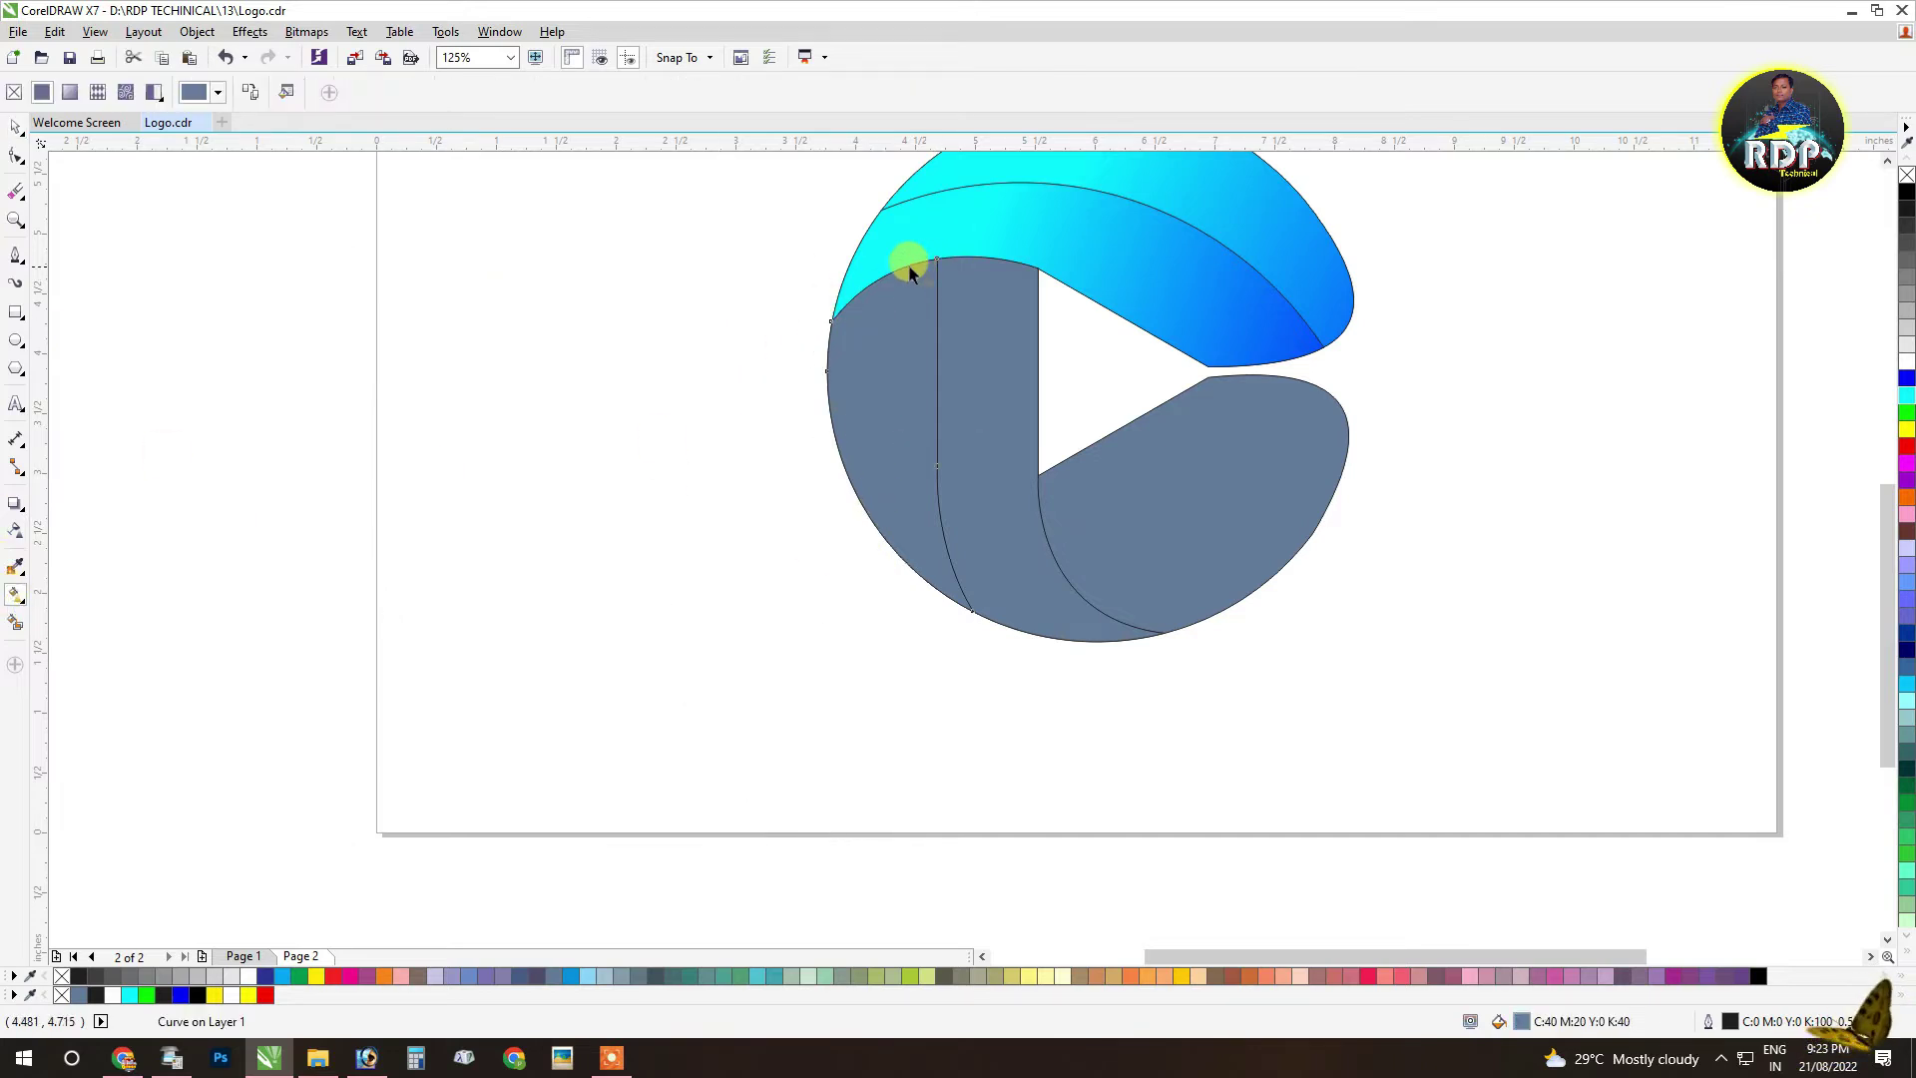
pyautogui.moveTo(916, 265); pyautogui.dragTo(916, 573)
pyautogui.click(999, 559)
pyautogui.moveTo(934, 245); pyautogui.dragTo(916, 264)
pyautogui.scroll(-1, 933, 423)
pyautogui.scroll(1, 927, 334)
pyautogui.moveTo(922, 353); pyautogui.dragTo(919, 180)
pyautogui.click(934, 223)
pyautogui.click(912, 221)
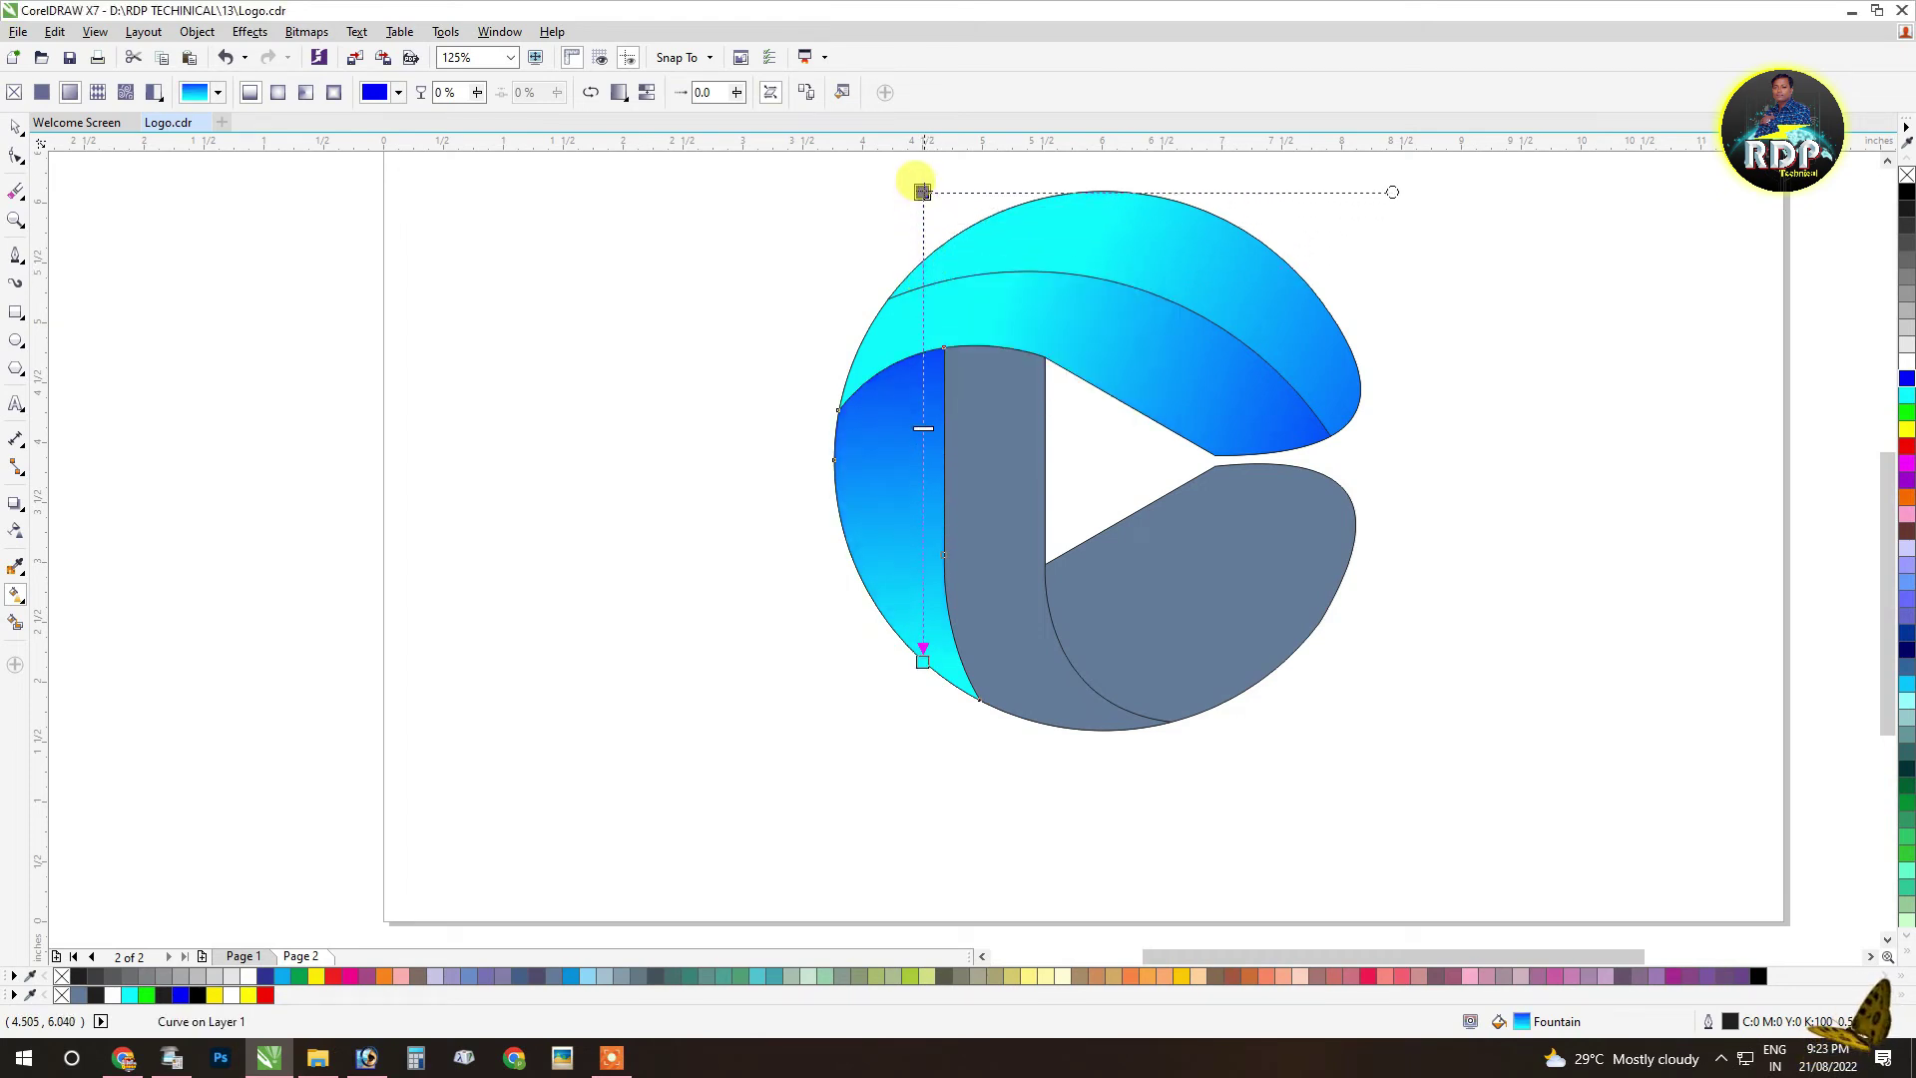
# Step: Fill the inner left strip with a vertical gradient from cyan at the bottom to blue at the top and adjust its ends
pyautogui.click(993, 446)
pyautogui.moveTo(1025, 720); pyautogui.dragTo(1022, 345)
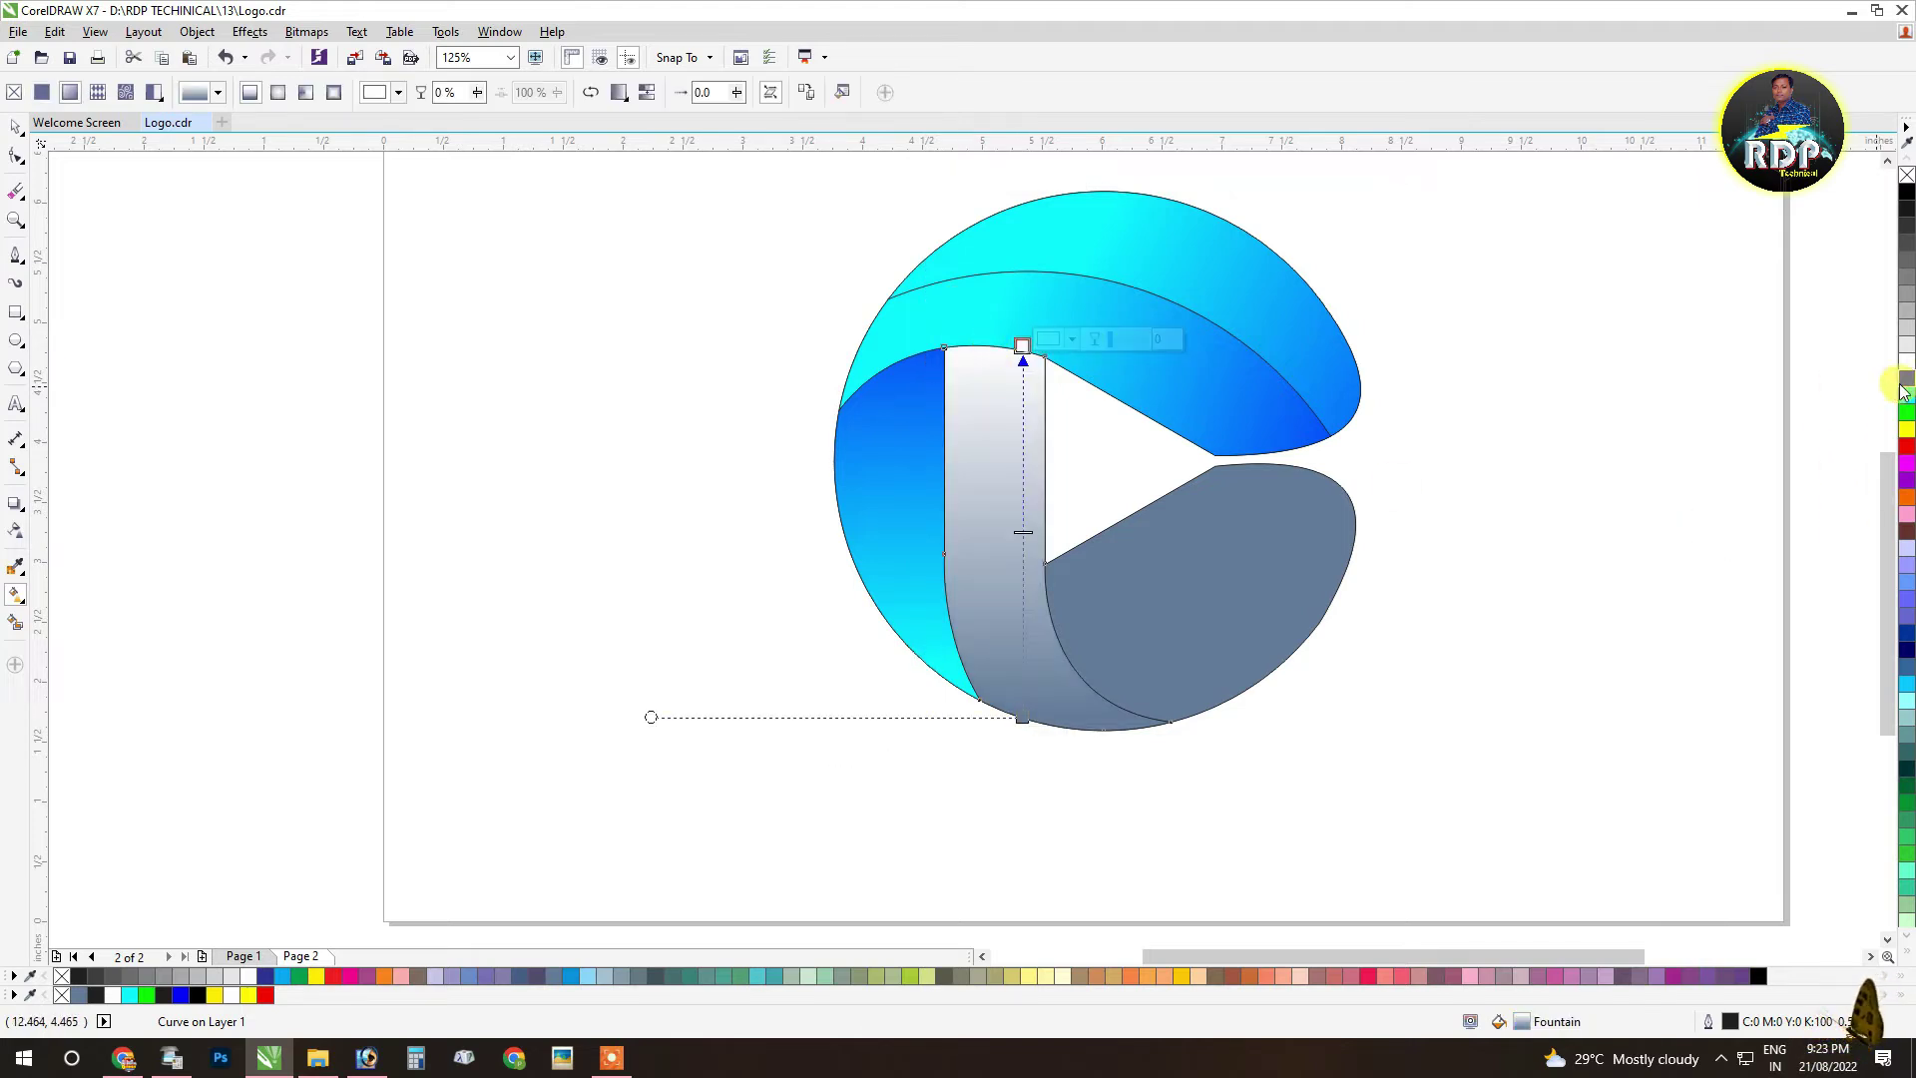
pyautogui.moveTo(1906, 379); pyautogui.dragTo(1022, 346)
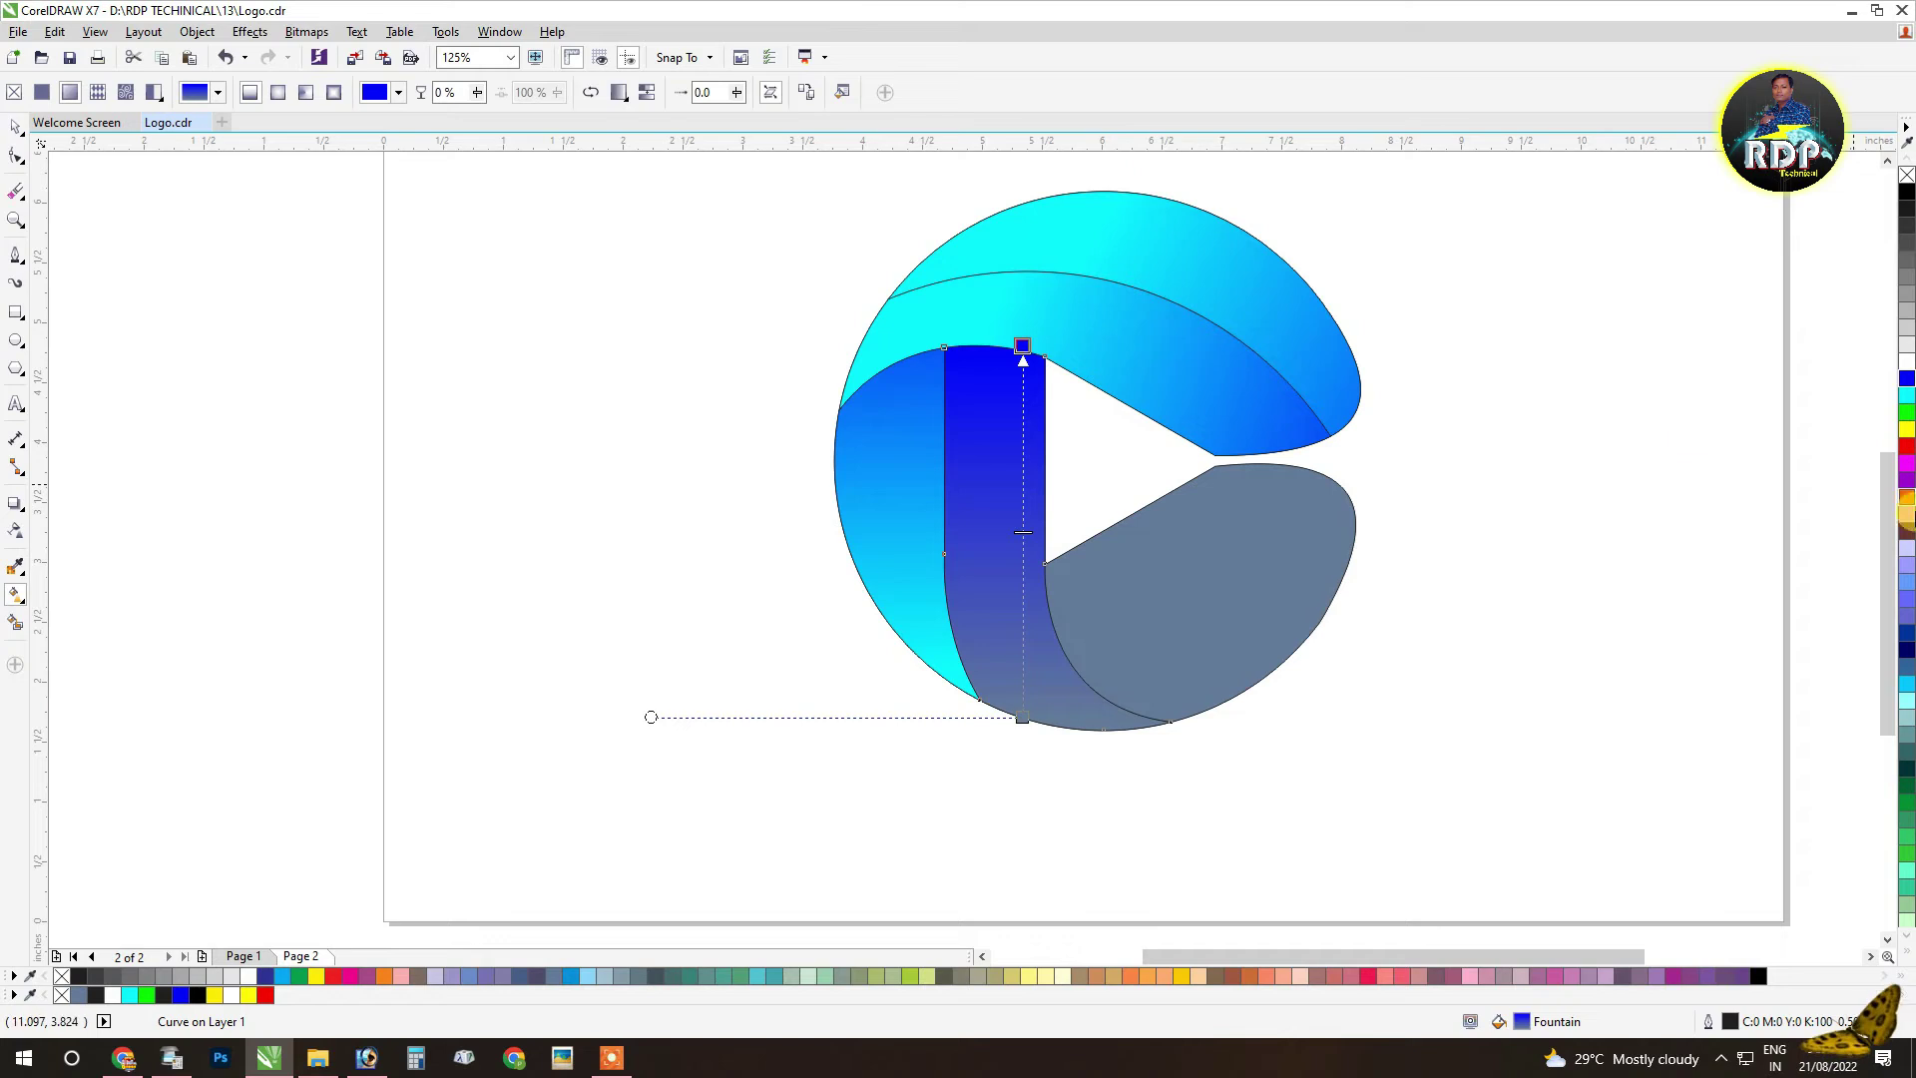
pyautogui.moveTo(1907, 396); pyautogui.dragTo(1342, 594)
pyautogui.moveTo(1028, 724); pyautogui.dragTo(1022, 619)
pyautogui.moveTo(1019, 325); pyautogui.dragTo(1022, 270)
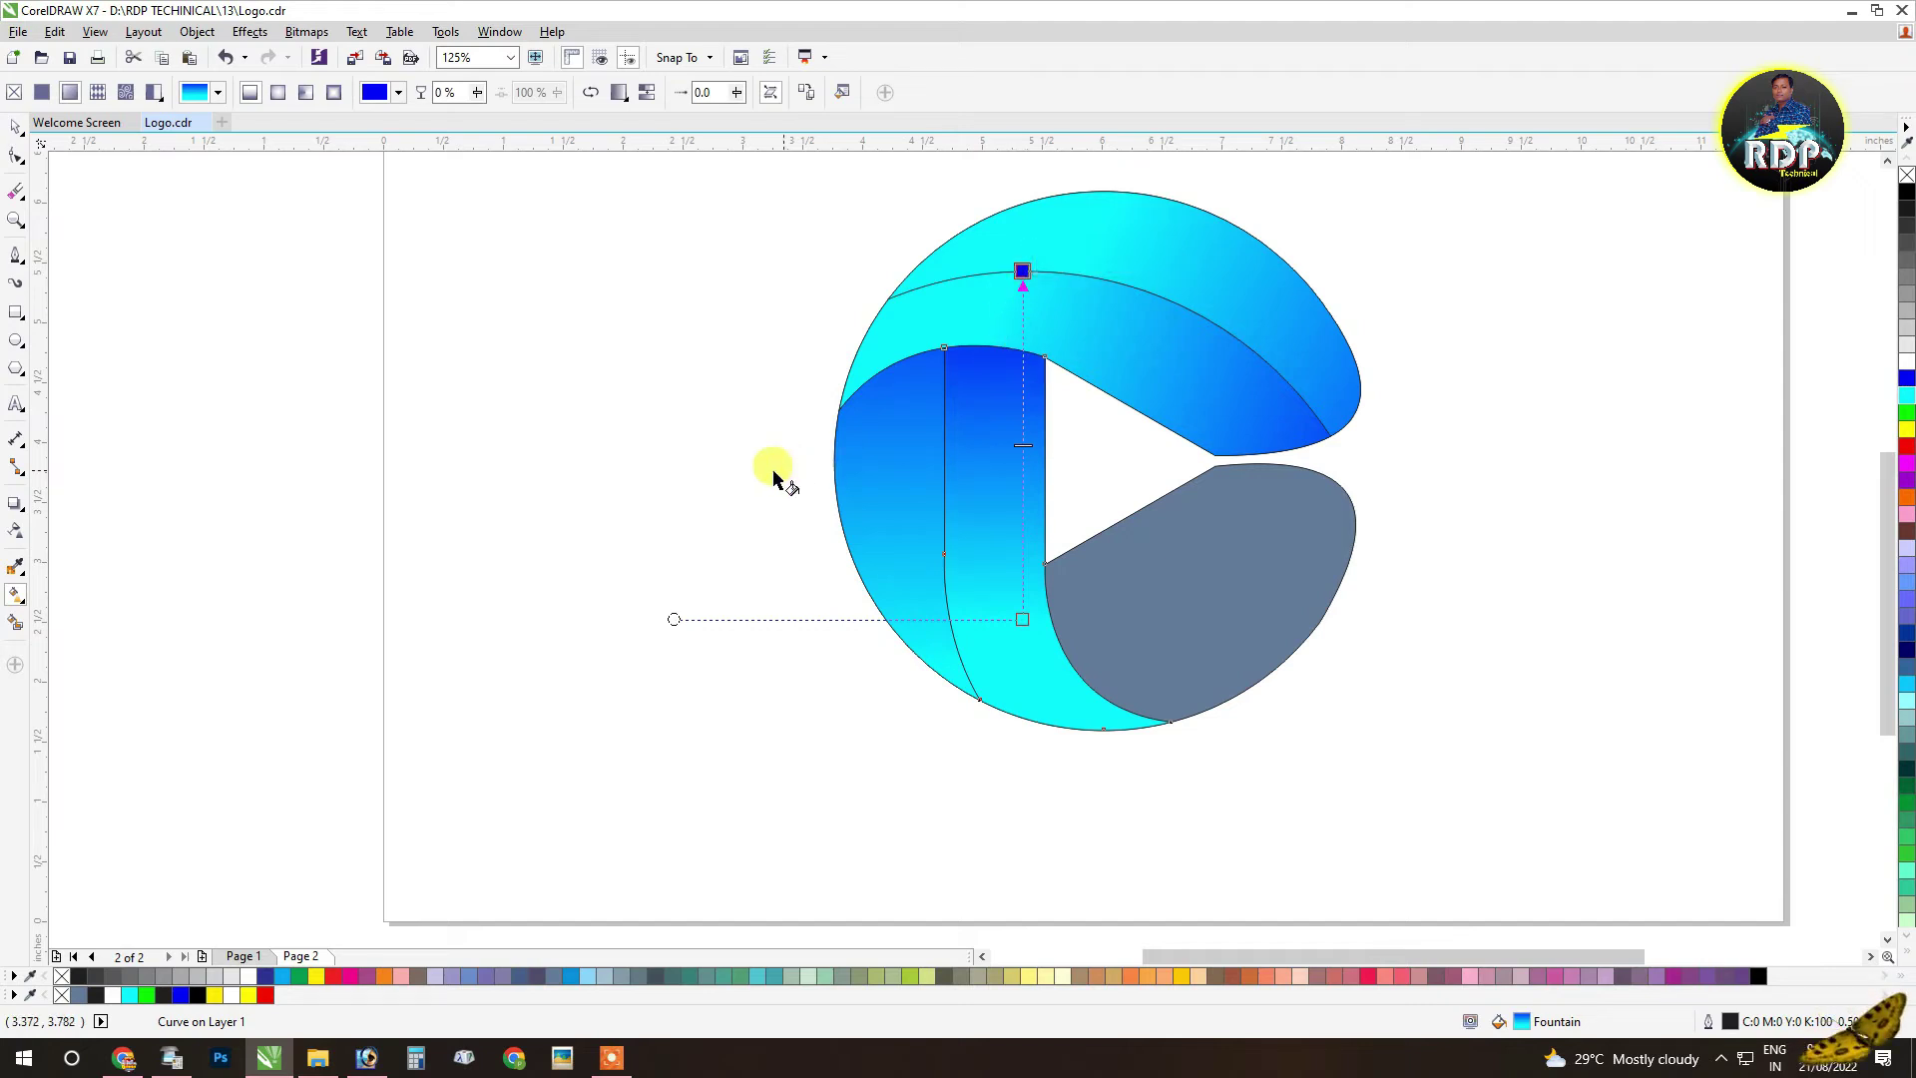
pyautogui.moveTo(1022, 271); pyautogui.dragTo(1022, 314)
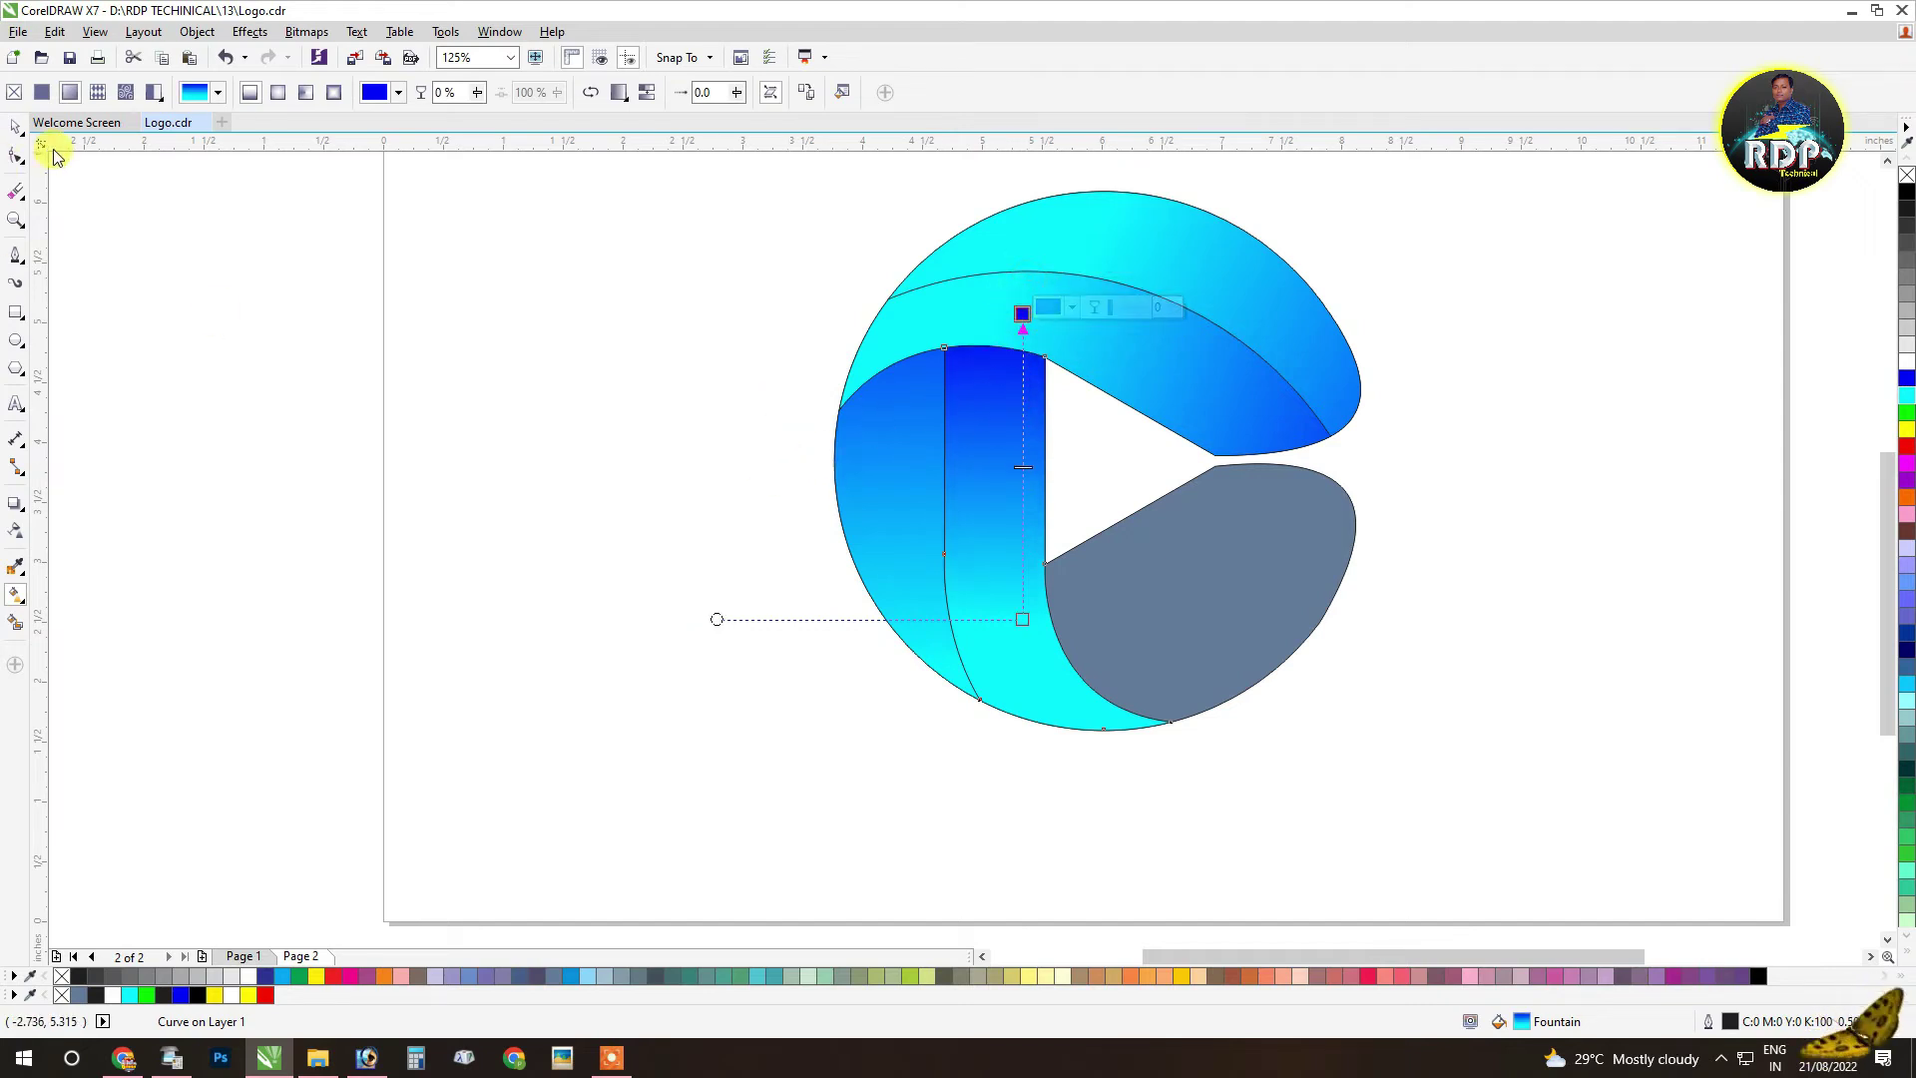
# Step: Copy the lower-right logo section, paste a duplicate and place it to the right of the logo
pyautogui.click(15, 127)
pyautogui.click(1009, 483)
pyautogui.click(1241, 599)
pyautogui.scroll(-1, 1127, 567)
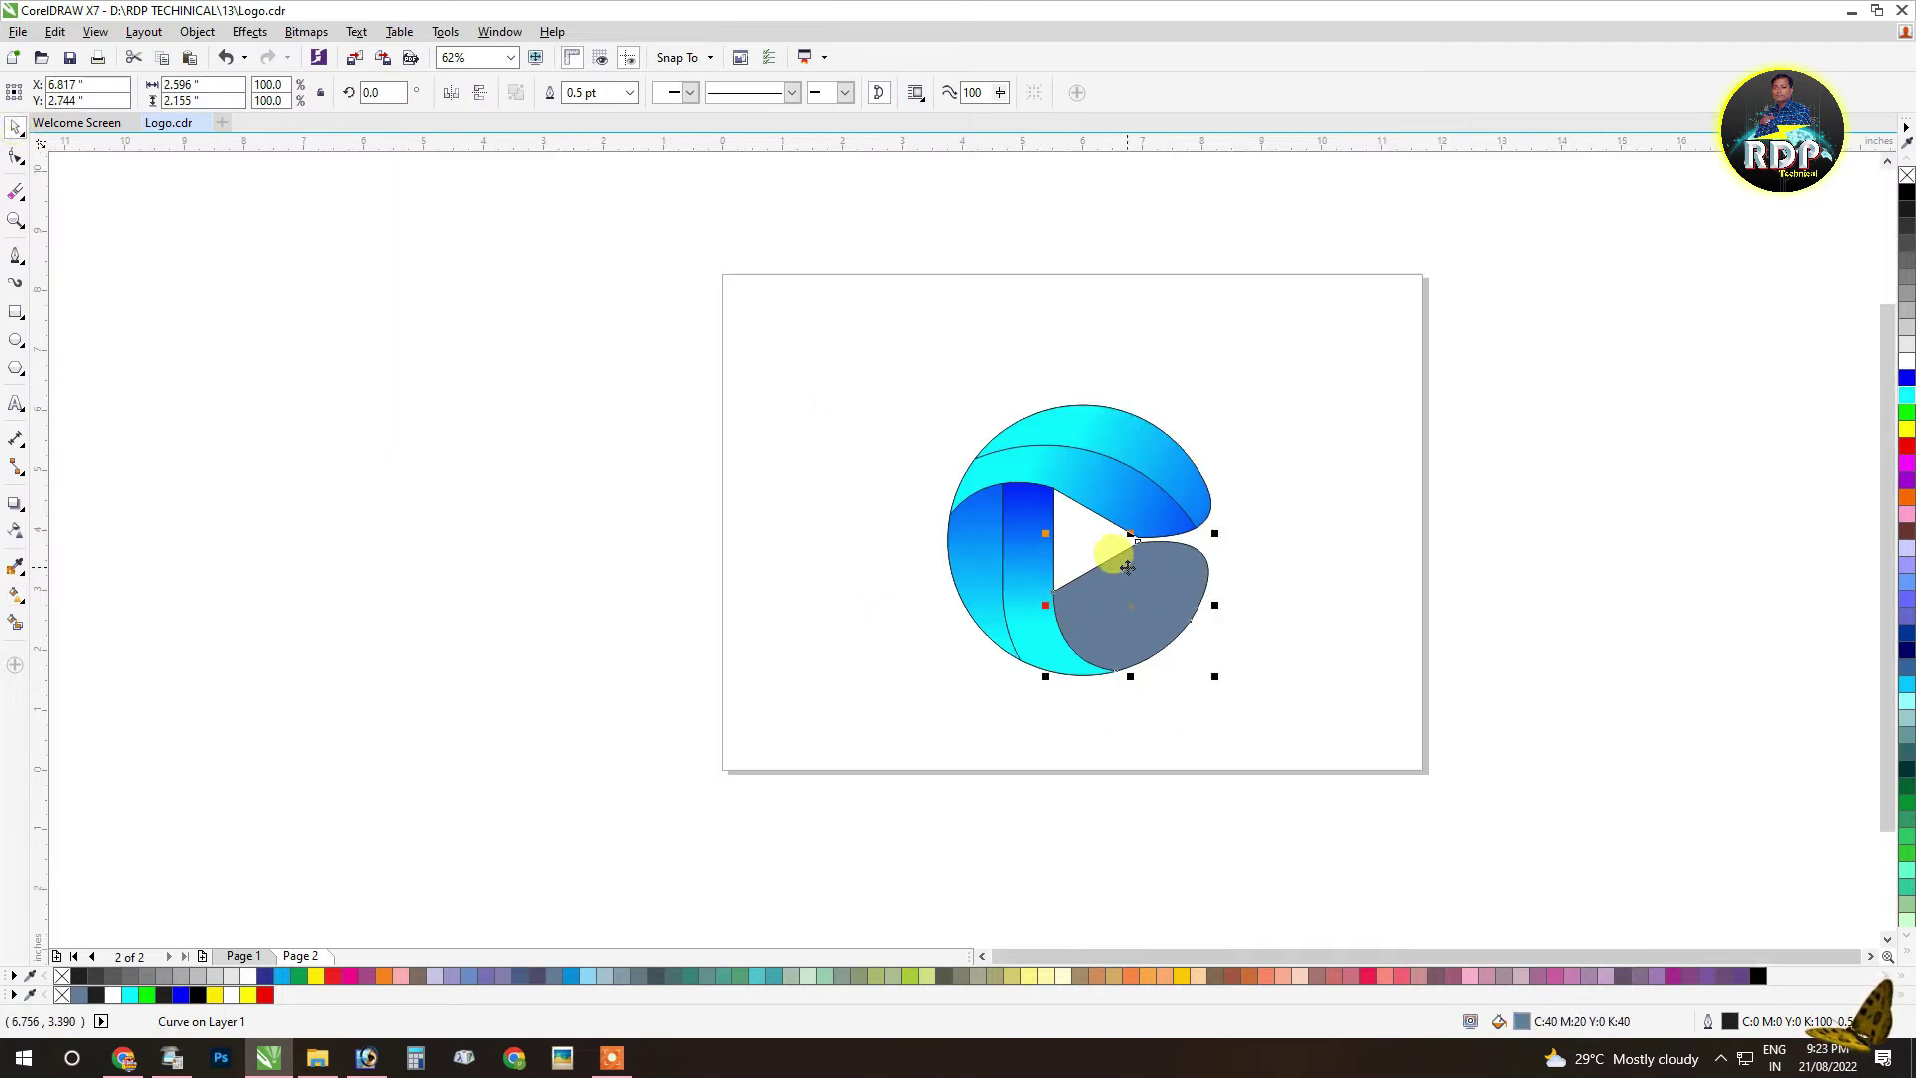
pyautogui.rightClick(1126, 567)
pyautogui.click(1179, 251)
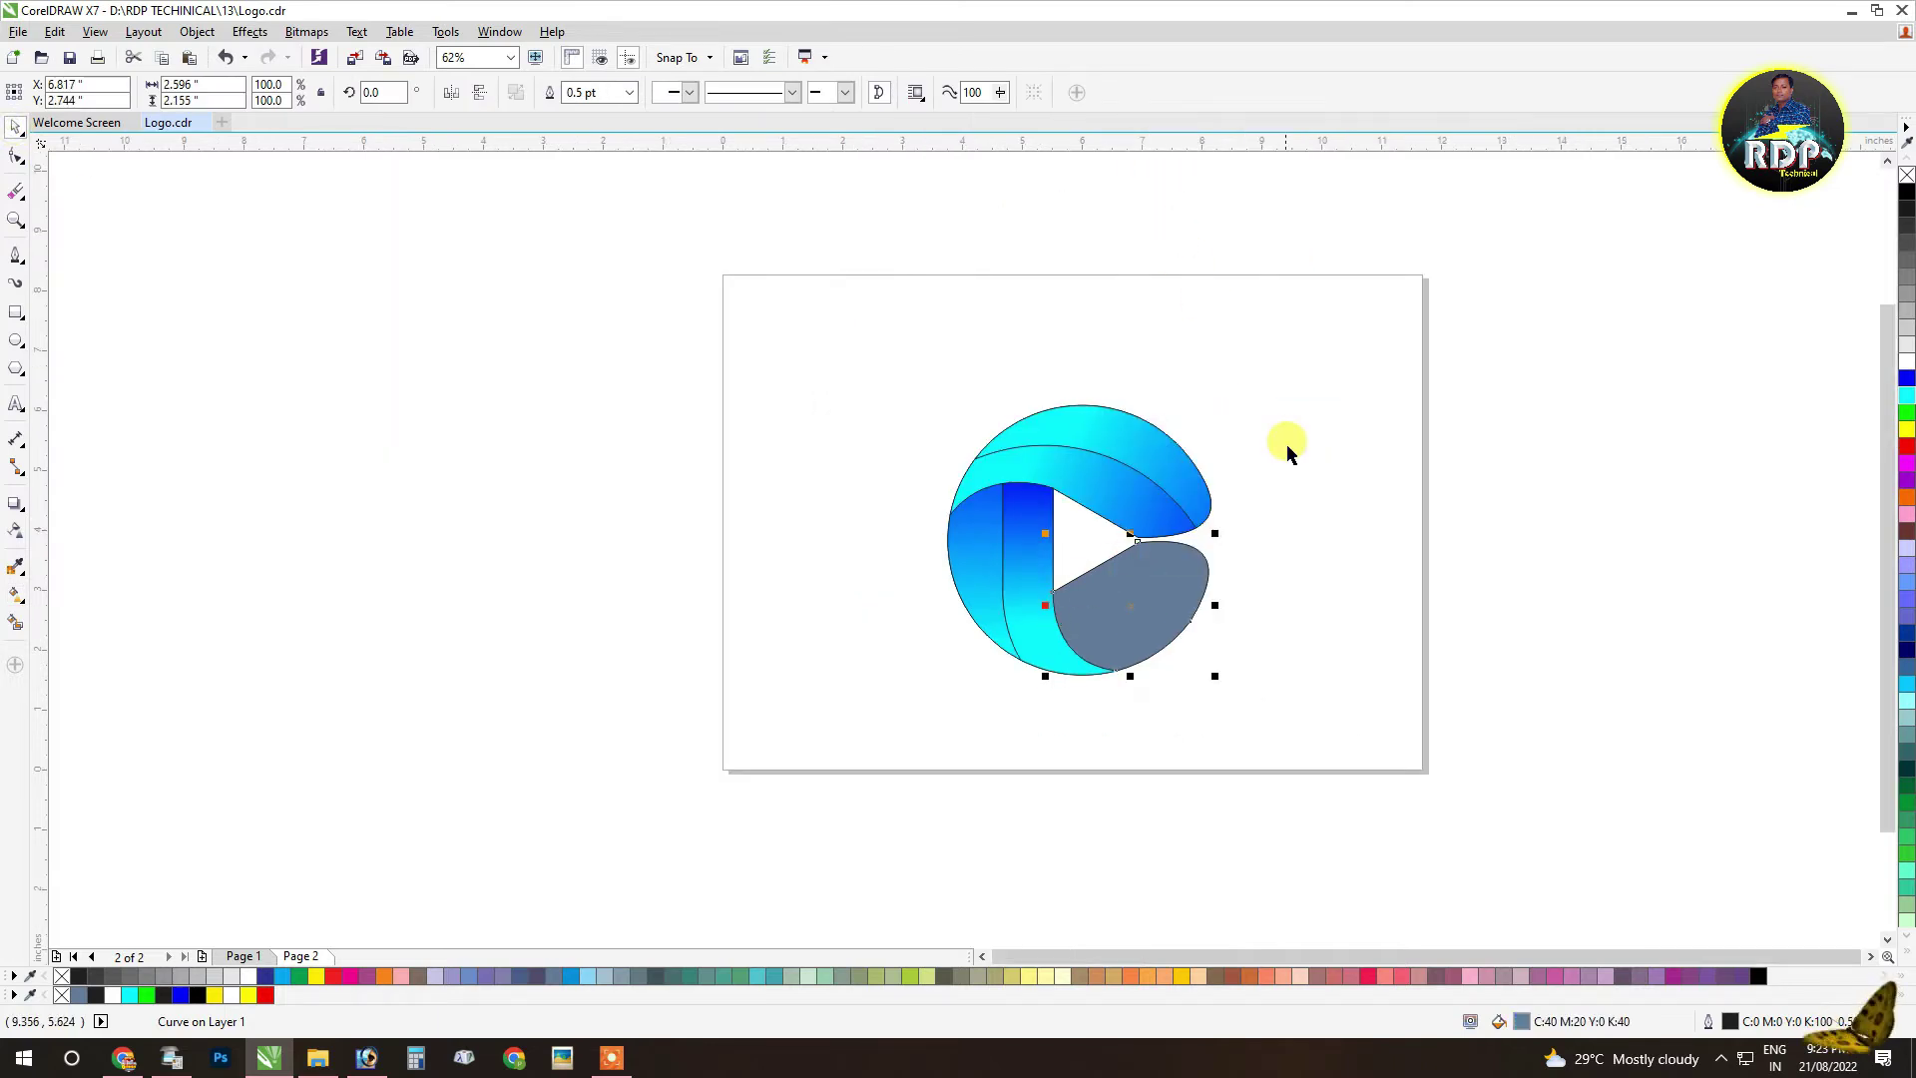
pyautogui.click(1287, 440)
pyautogui.rightClick(1295, 409)
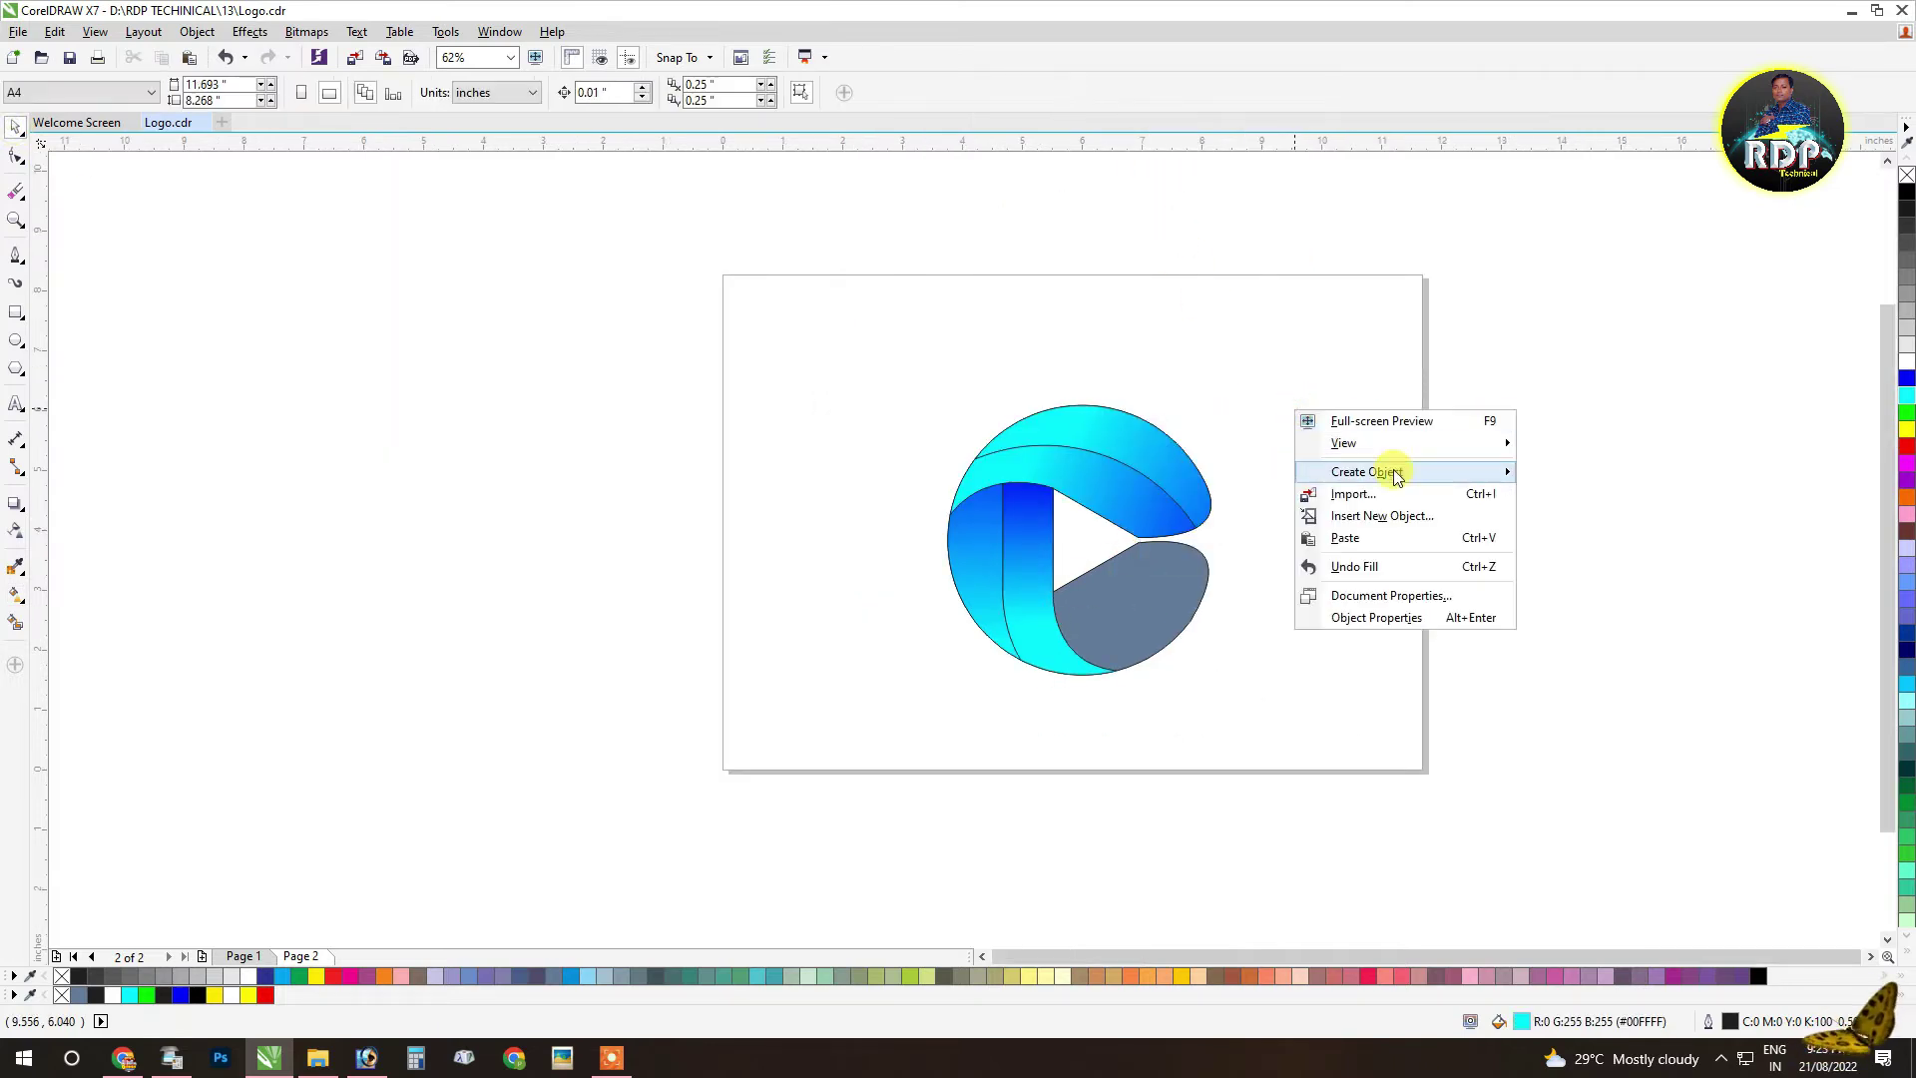
pyautogui.click(1342, 538)
pyautogui.moveTo(1126, 578); pyautogui.dragTo(1309, 599)
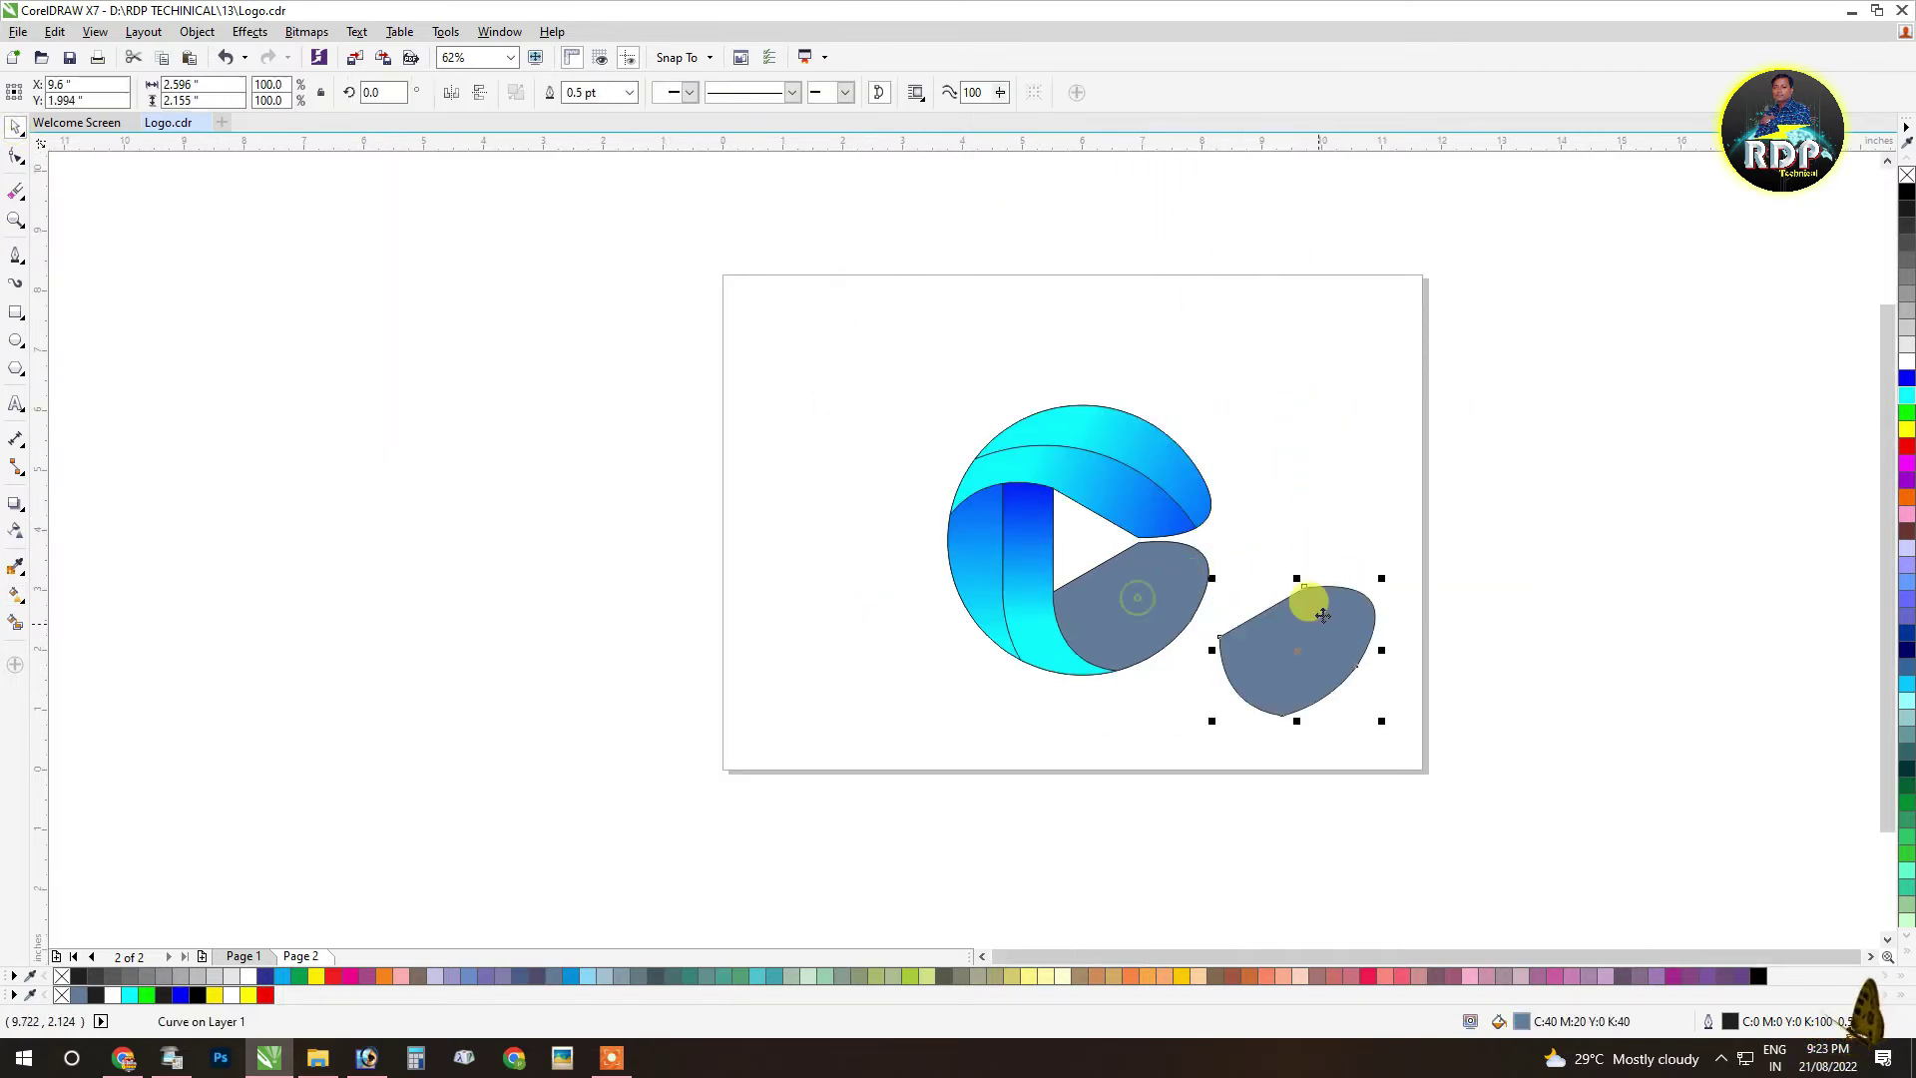
# Step: Remove the duplicate's fill, enlarge it to about 220% and lay its straight edge across the lower-right section
pyautogui.click(62, 980)
pyautogui.scroll(2, 1220, 706)
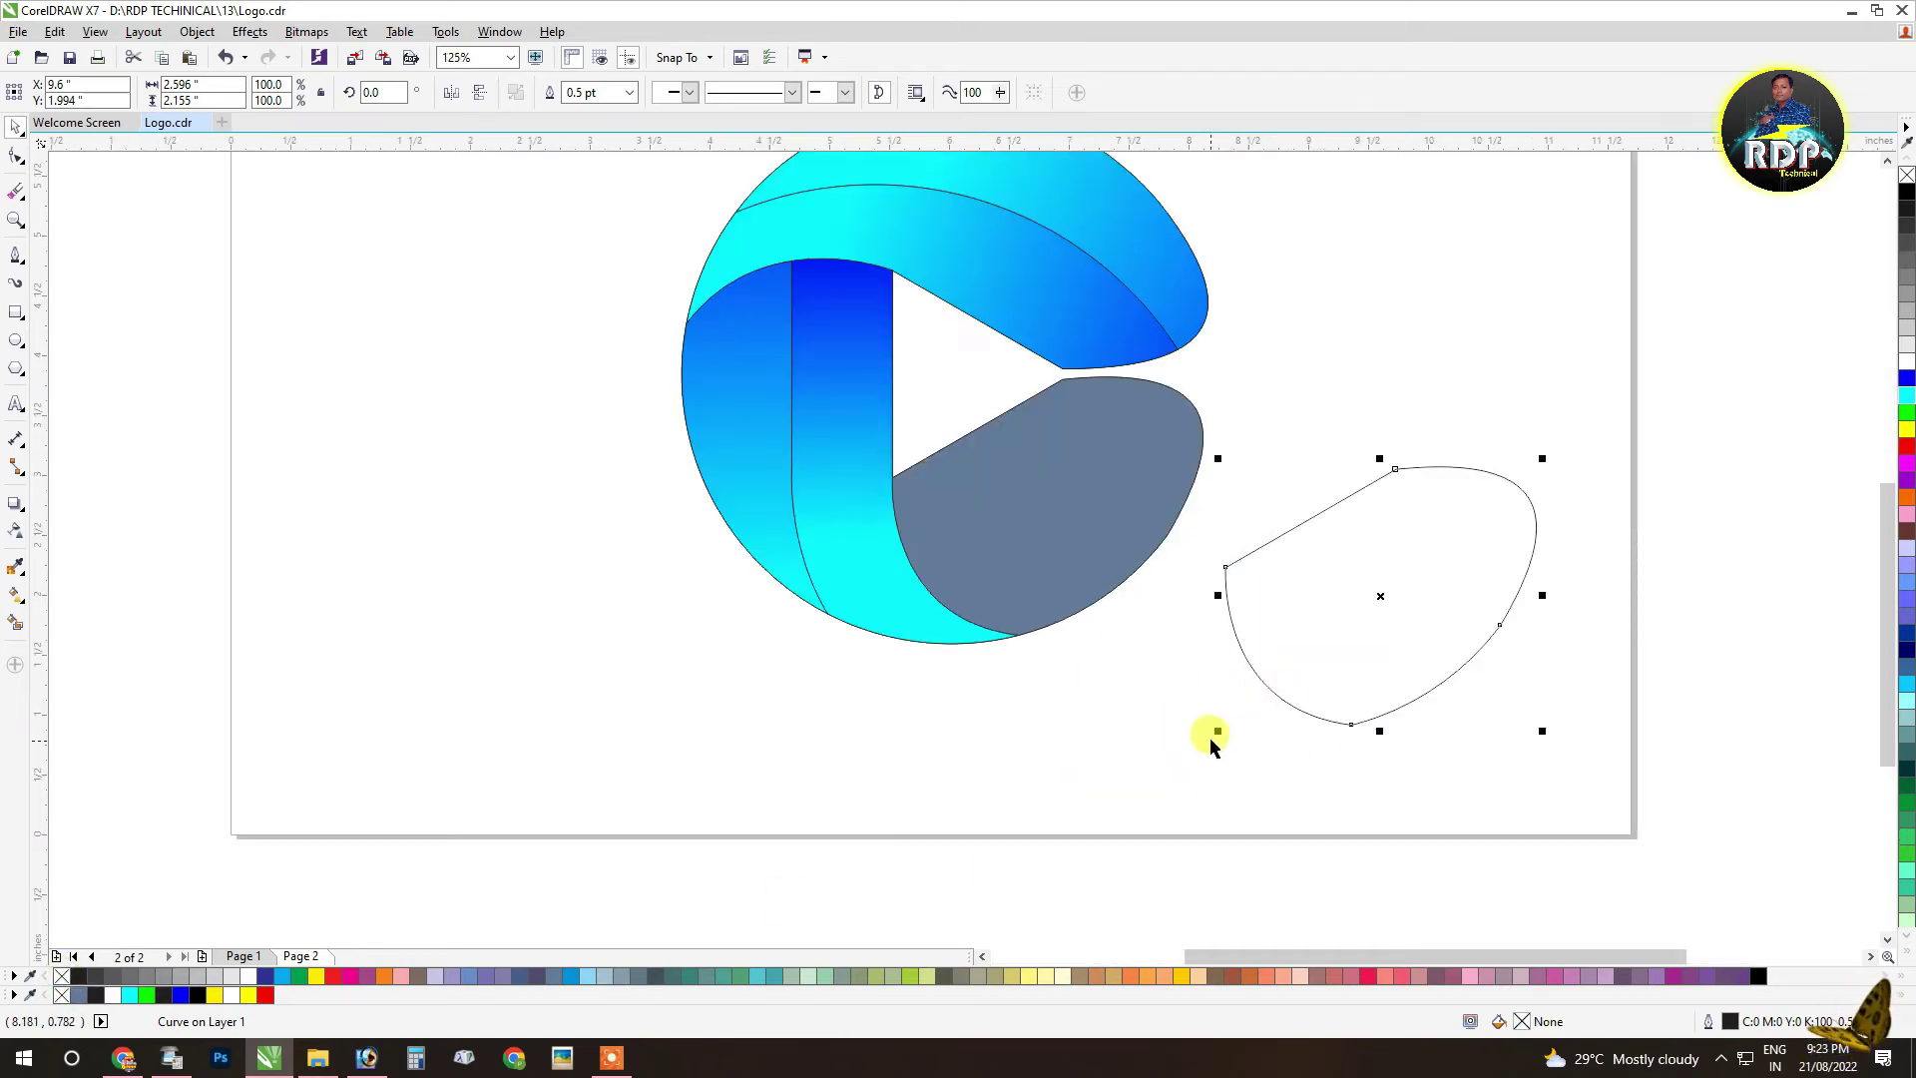
pyautogui.moveTo(1141, 793); pyautogui.dragTo(1144, 790)
pyautogui.moveTo(1218, 734); pyautogui.dragTo(1056, 886)
pyautogui.moveTo(1387, 574); pyautogui.dragTo(1186, 681)
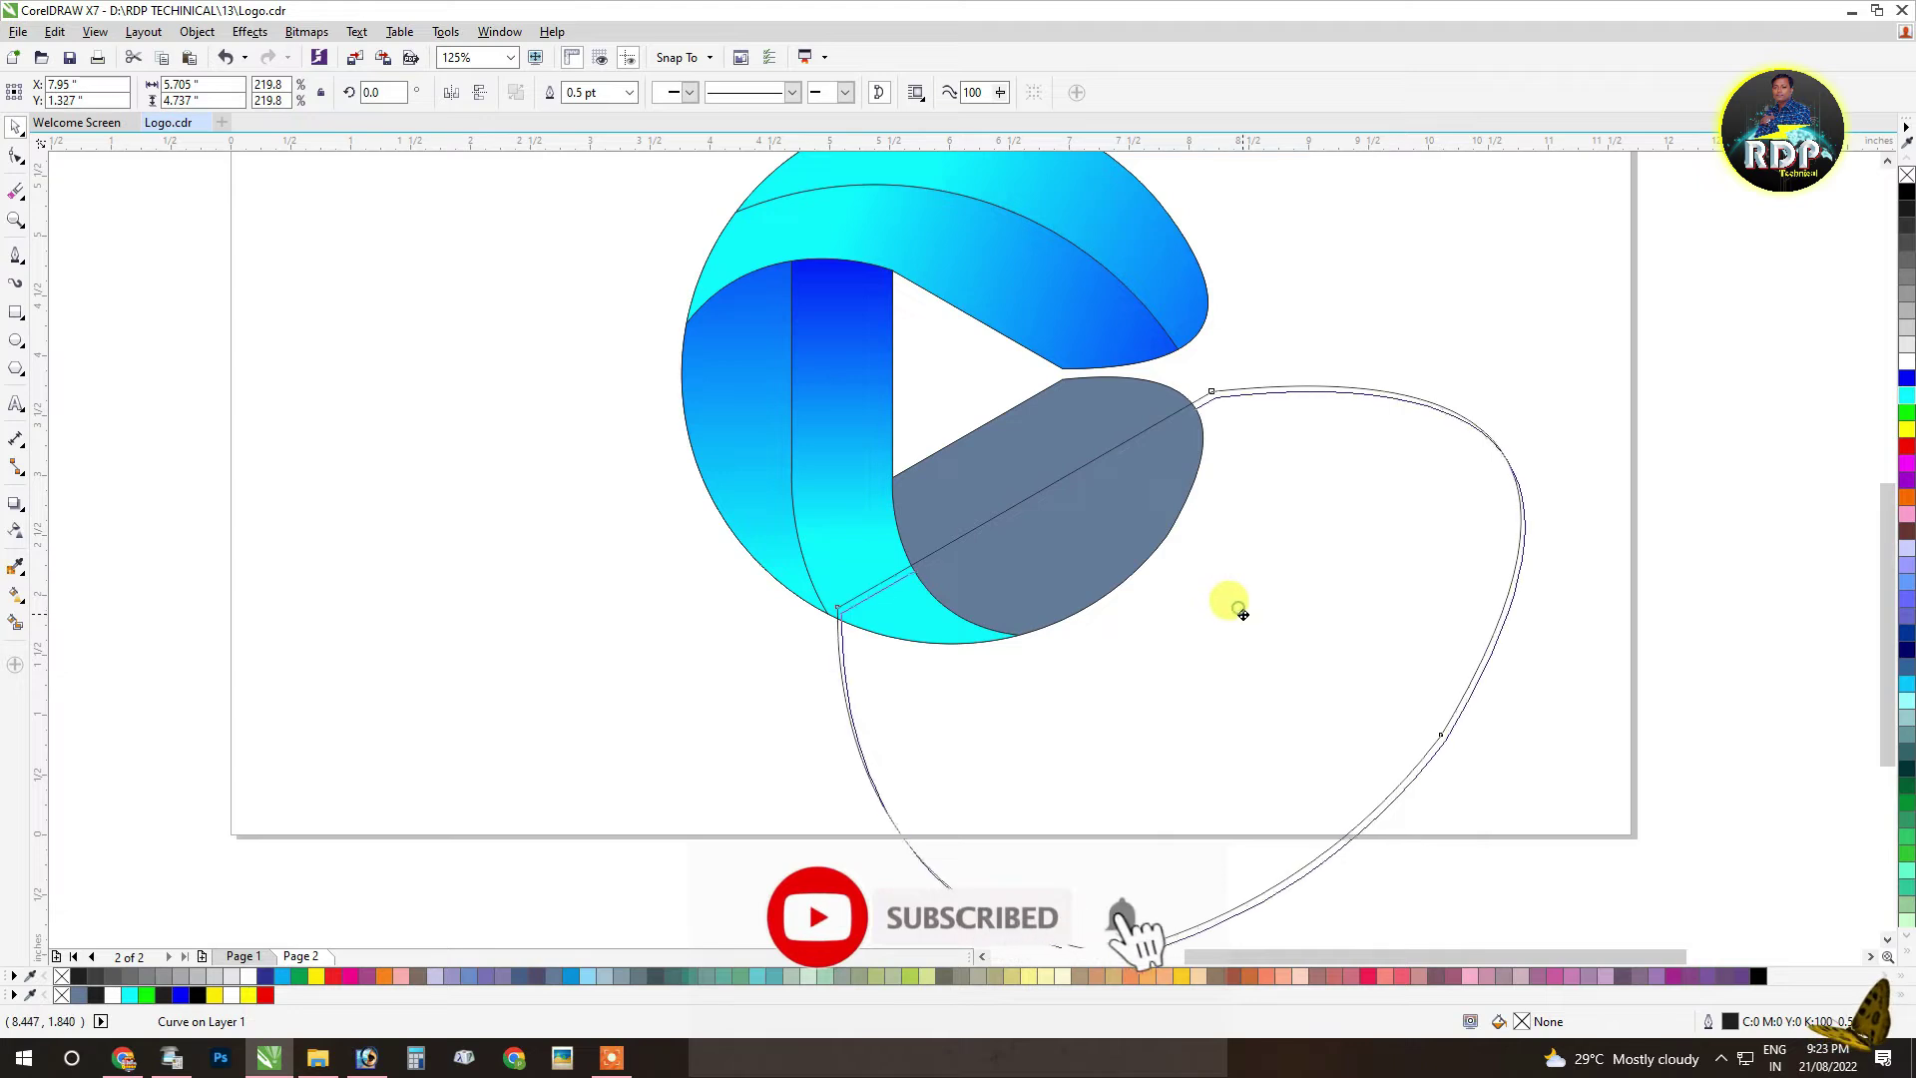
# Step: Smart Fill the lower part of the lower-right section, then pull the dividing outline off the logo and delete it
pyautogui.click(15, 622)
pyautogui.click(1048, 543)
pyautogui.click(15, 130)
pyautogui.click(316, 583)
pyautogui.moveTo(1381, 805); pyautogui.dragTo(1822, 818)
pyautogui.press('Delete')
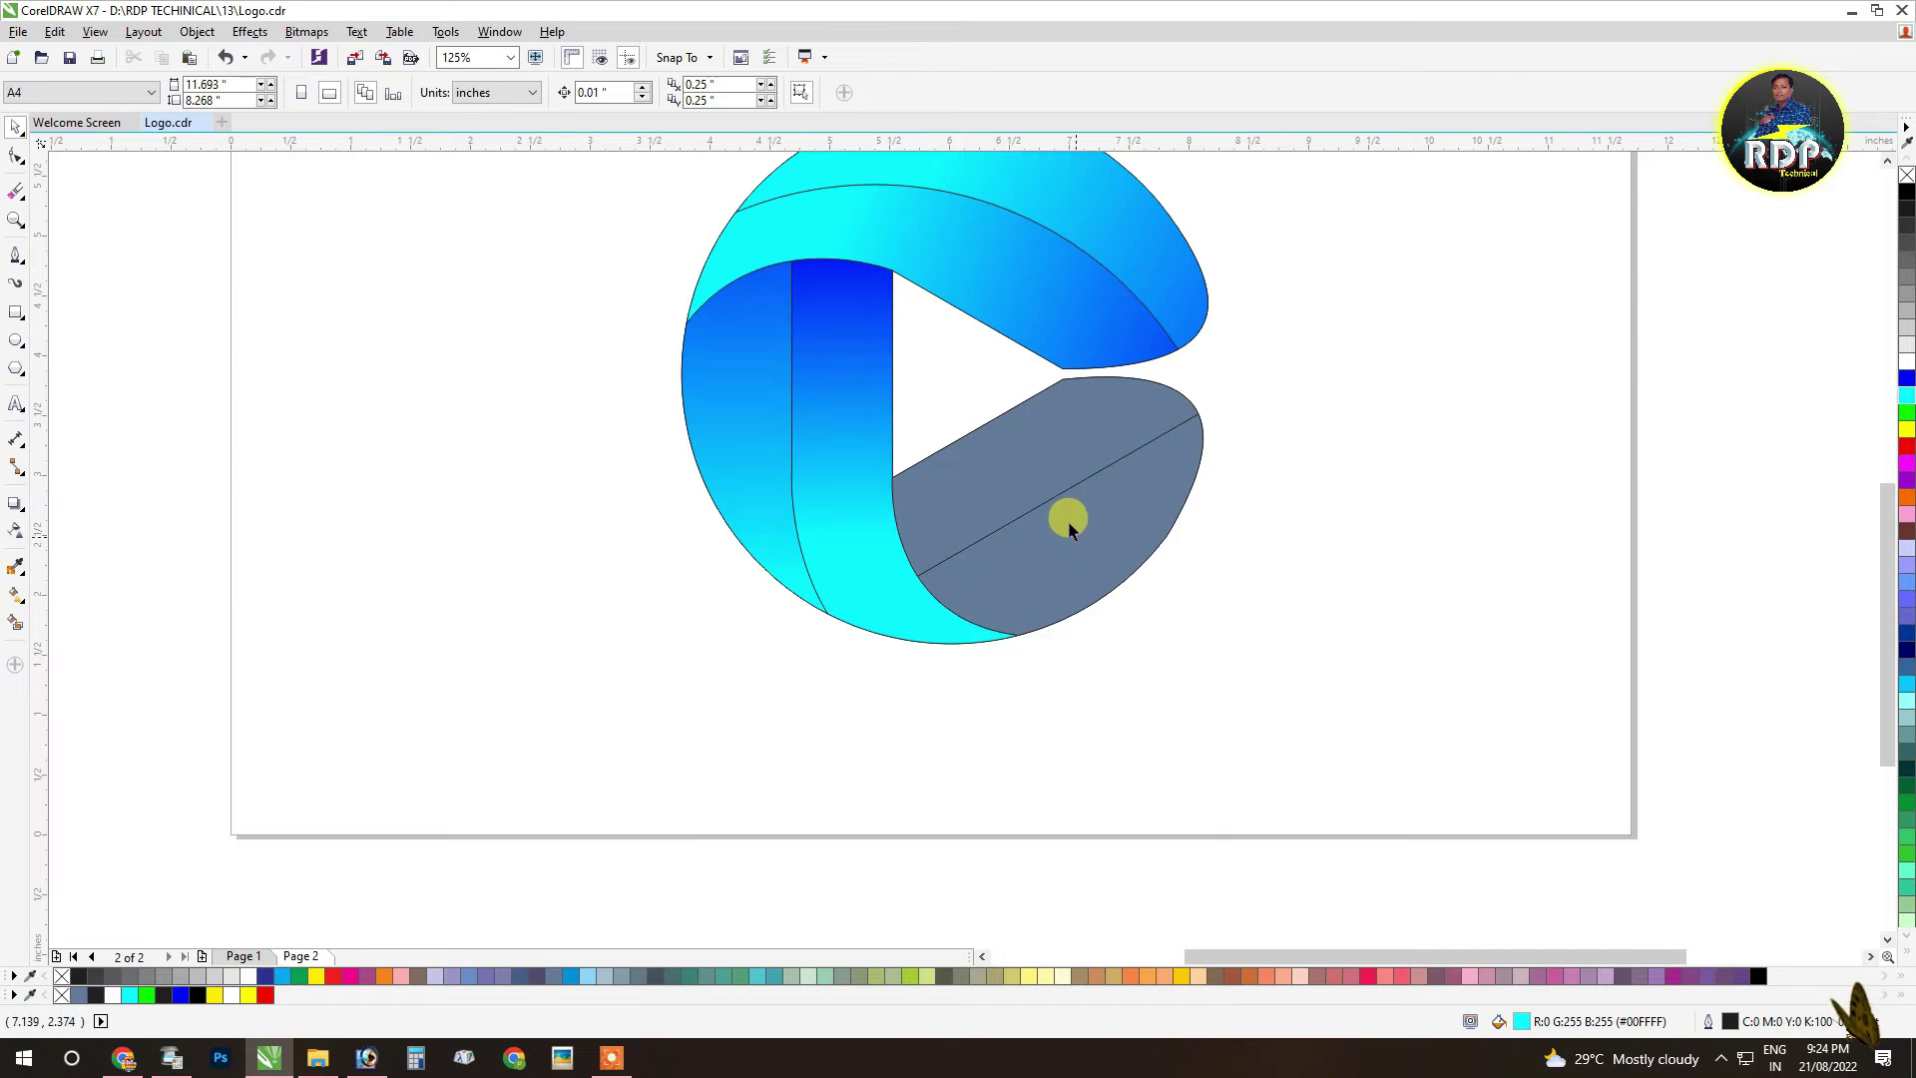
# Step: Fill the upper part of the lower-right section with a diagonal blue-to-cyan gradient and extend its blue end beyond the shape
pyautogui.click(1033, 464)
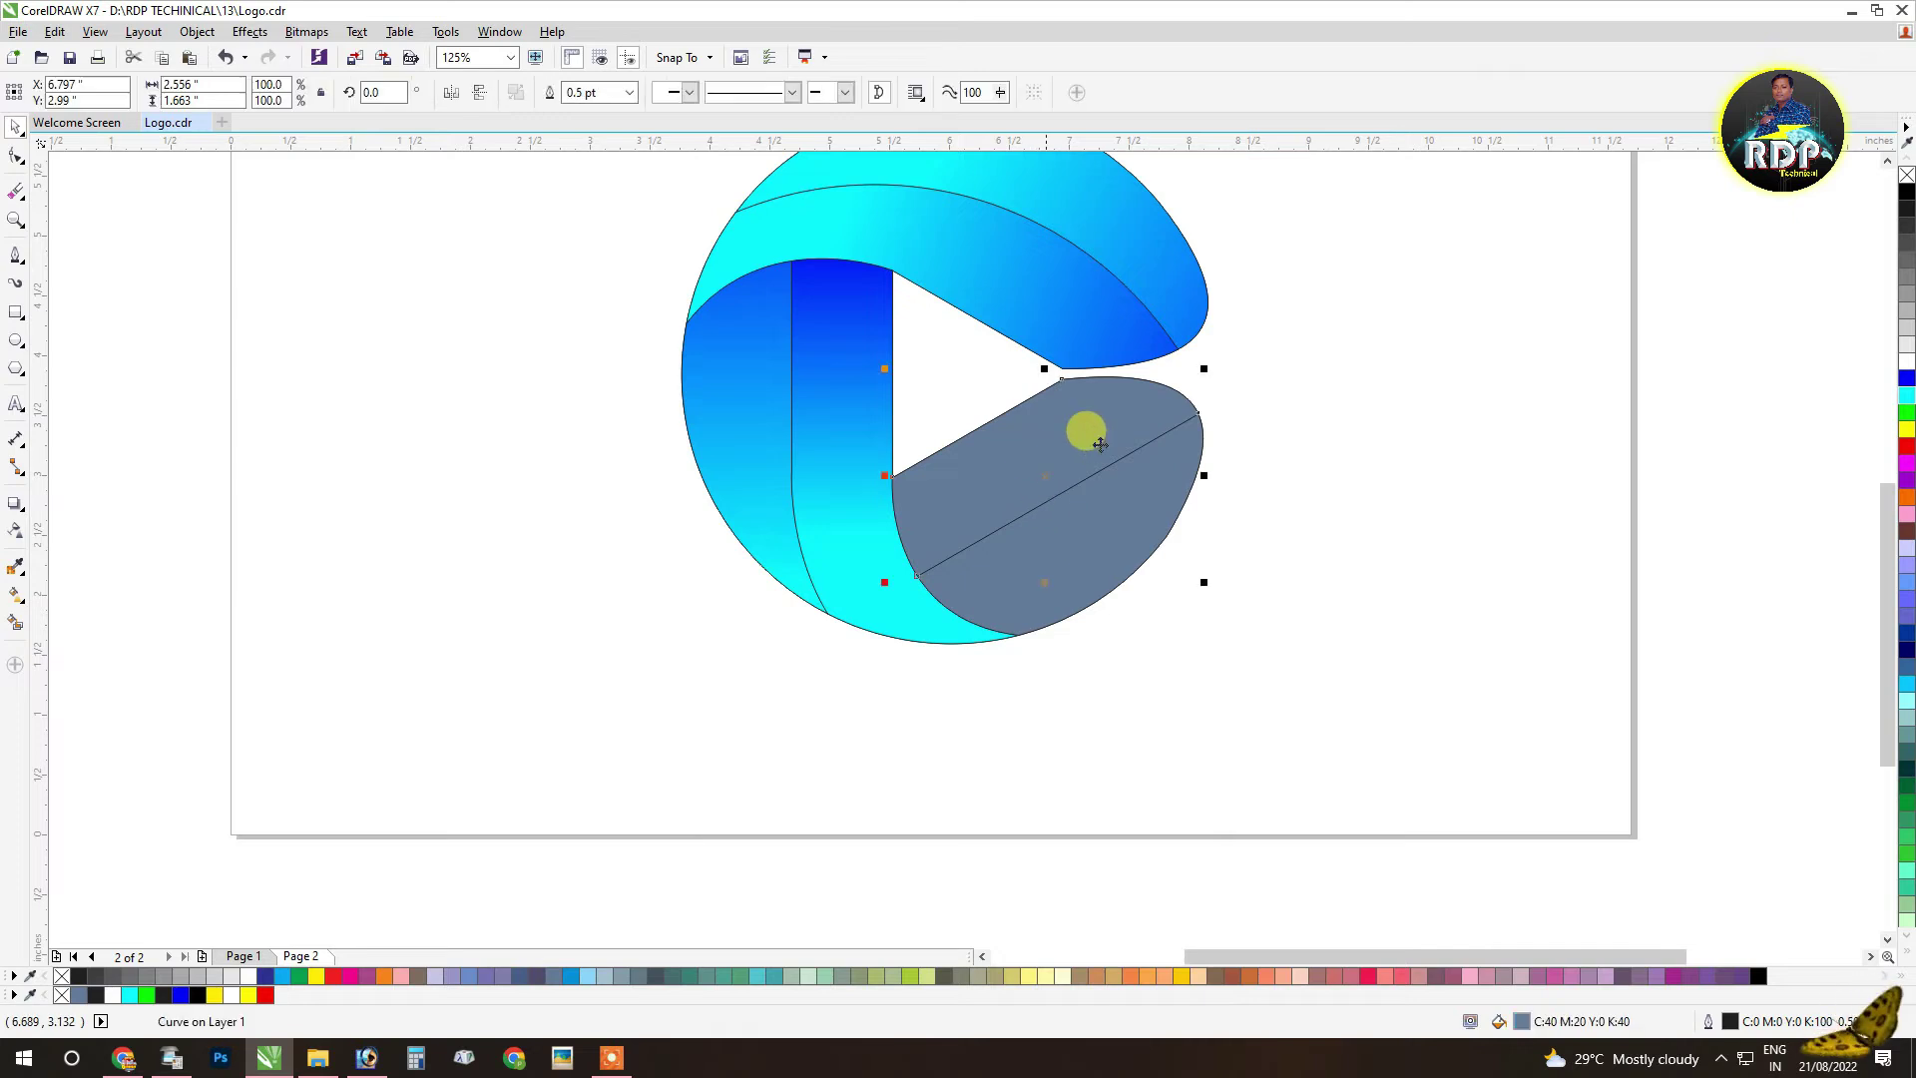
pyautogui.click(14, 539)
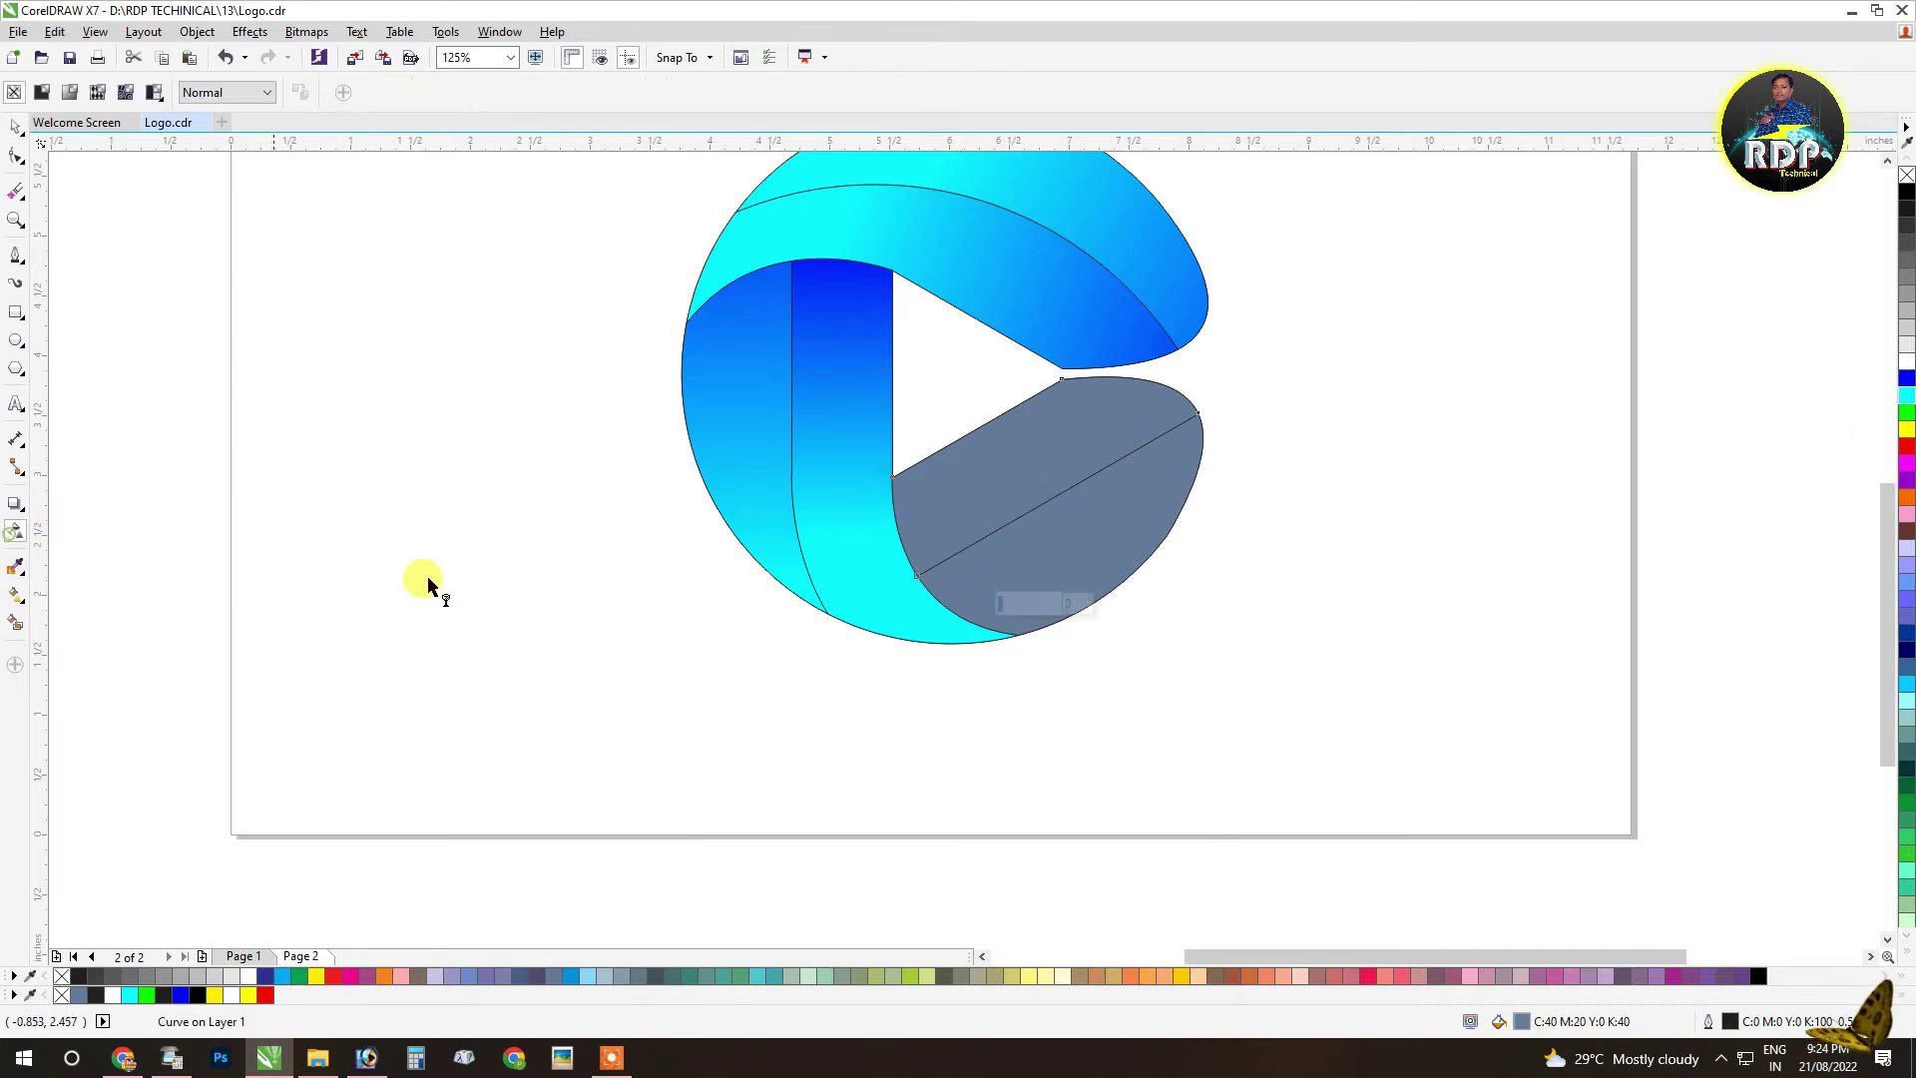
pyautogui.click(15, 596)
pyautogui.moveTo(898, 532); pyautogui.dragTo(1149, 385)
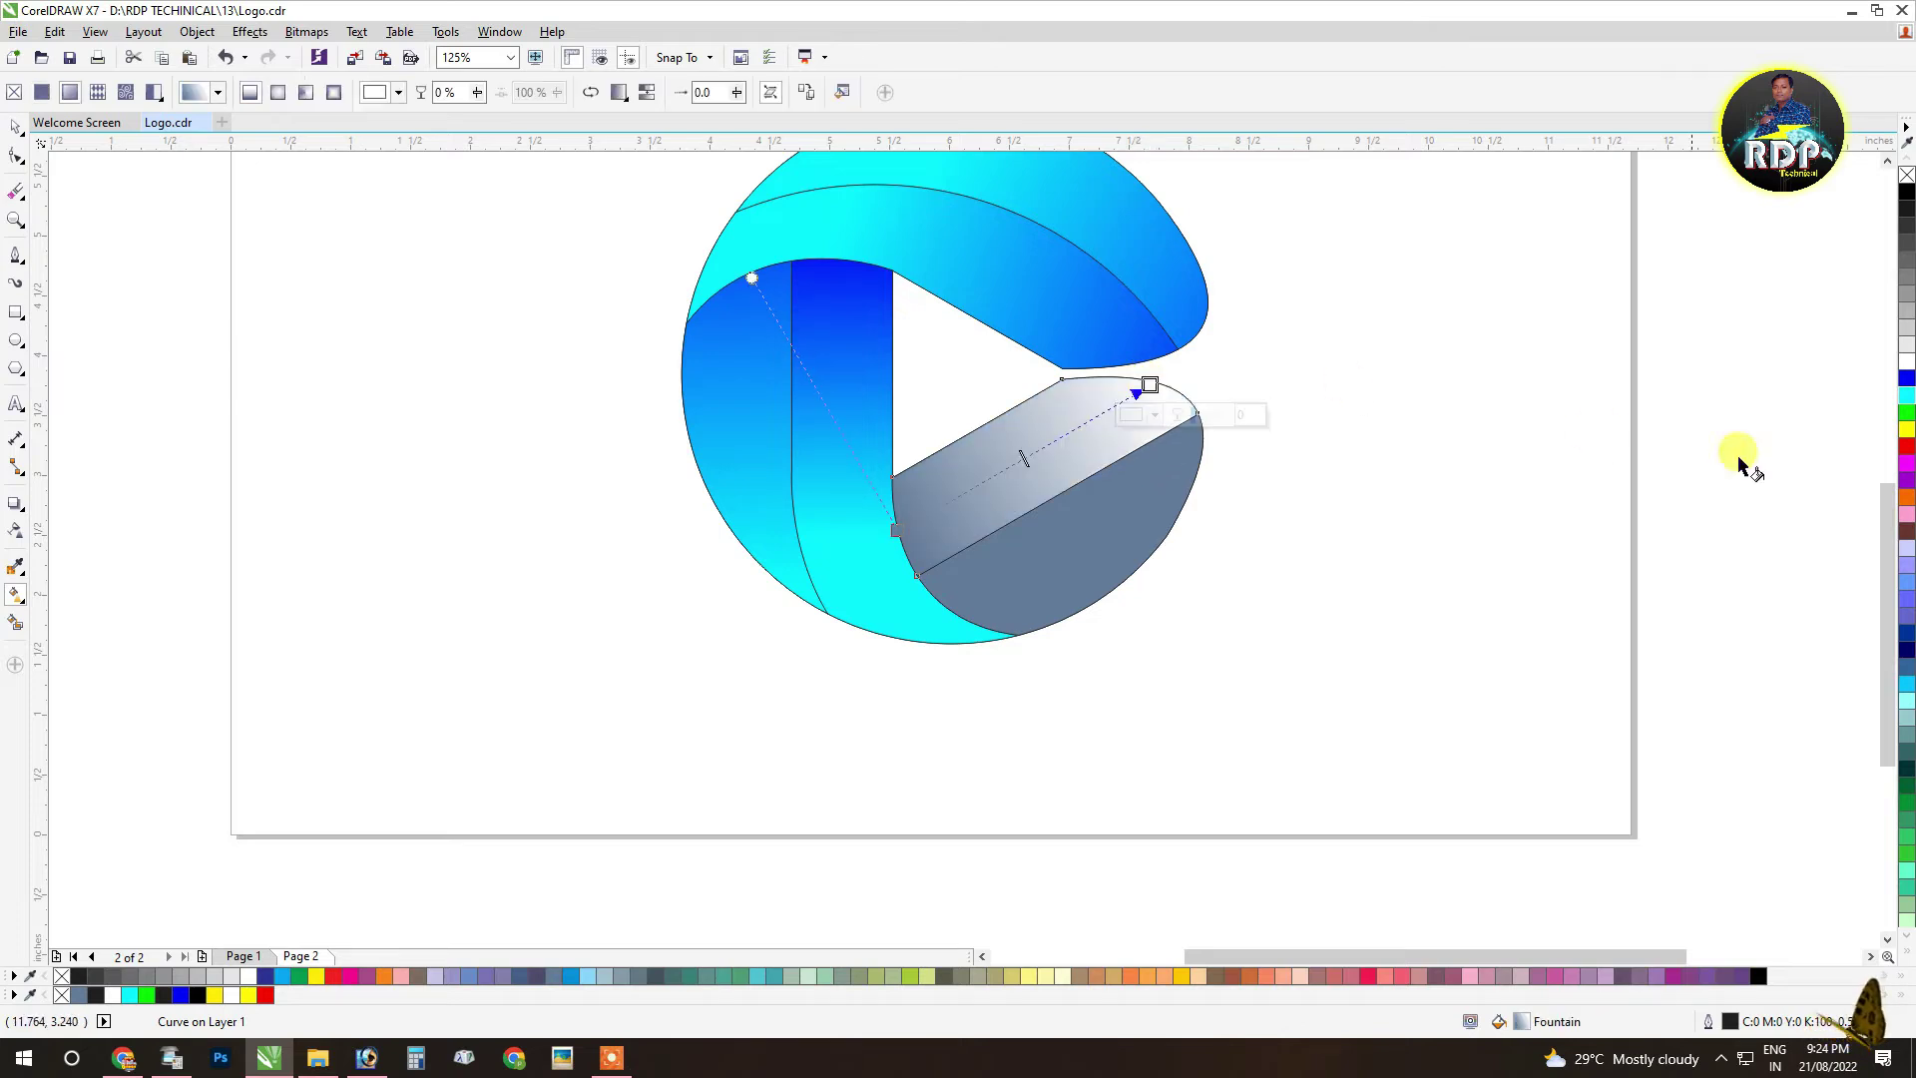
pyautogui.moveTo(1908, 384); pyautogui.dragTo(1150, 385)
pyautogui.moveTo(1362, 380); pyautogui.dragTo(895, 530)
pyautogui.scroll(2, 952, 460)
pyautogui.moveTo(841, 599); pyautogui.dragTo(725, 661)
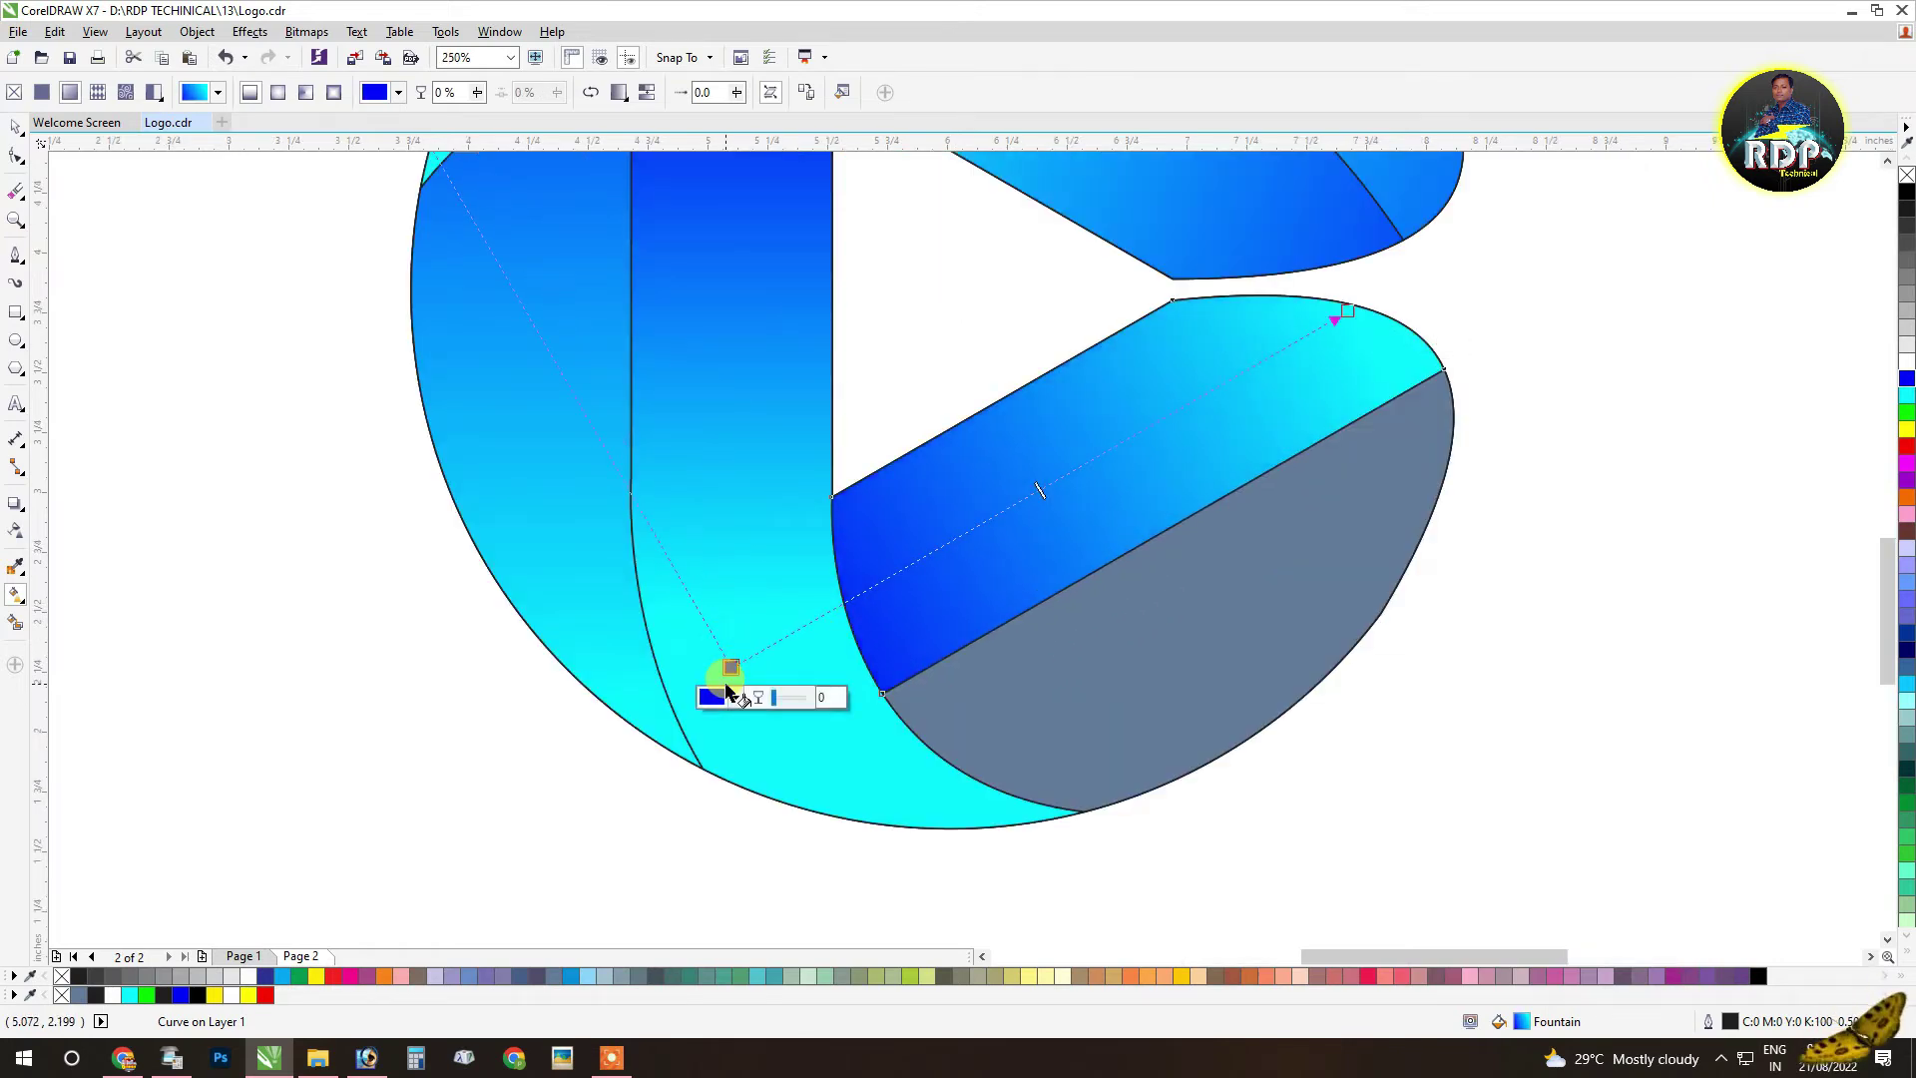
# Step: Fill the lower part of the lower-right section with a diagonal cyan-to-blue gradient and extend its blue end well beyond the shape
pyautogui.click(1346, 521)
pyautogui.moveTo(1454, 439); pyautogui.dragTo(923, 735)
pyautogui.moveTo(1907, 380); pyautogui.dragTo(923, 733)
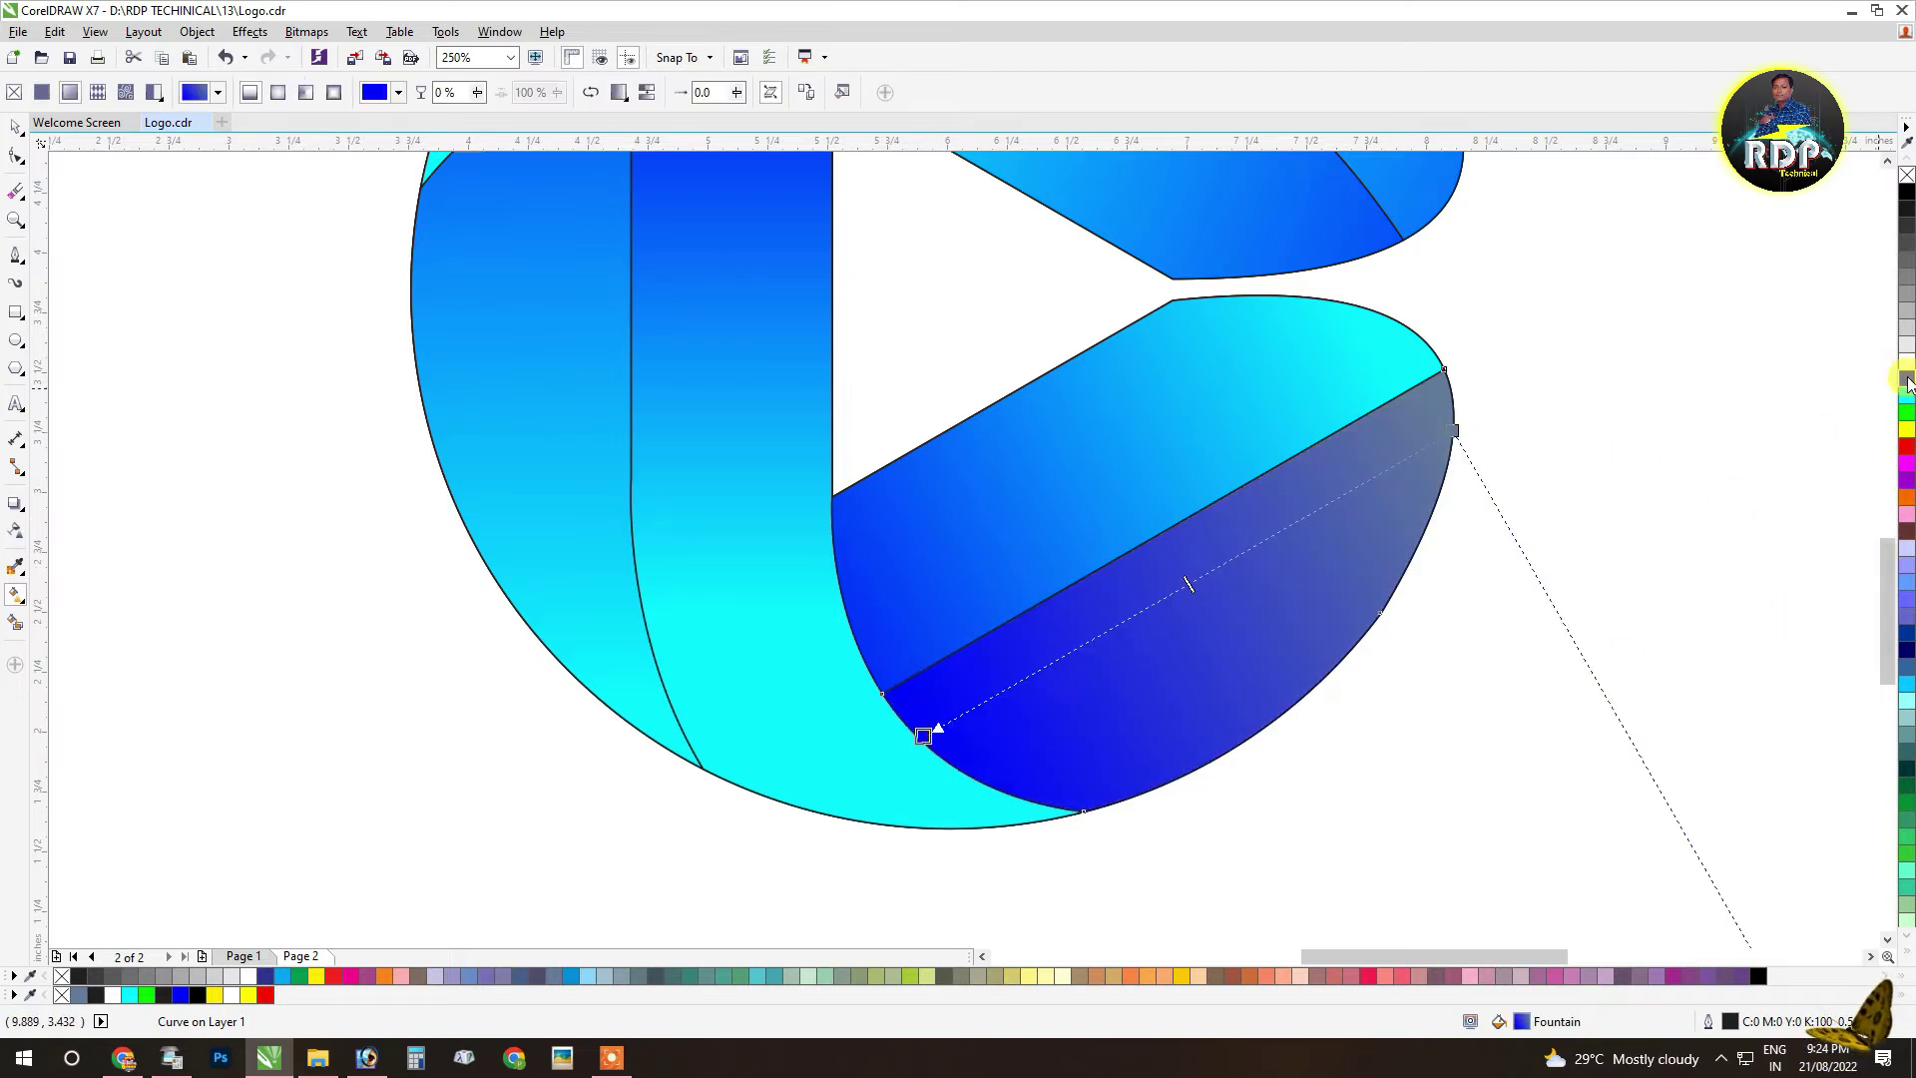
pyautogui.moveTo(1907, 404); pyautogui.dragTo(1448, 420)
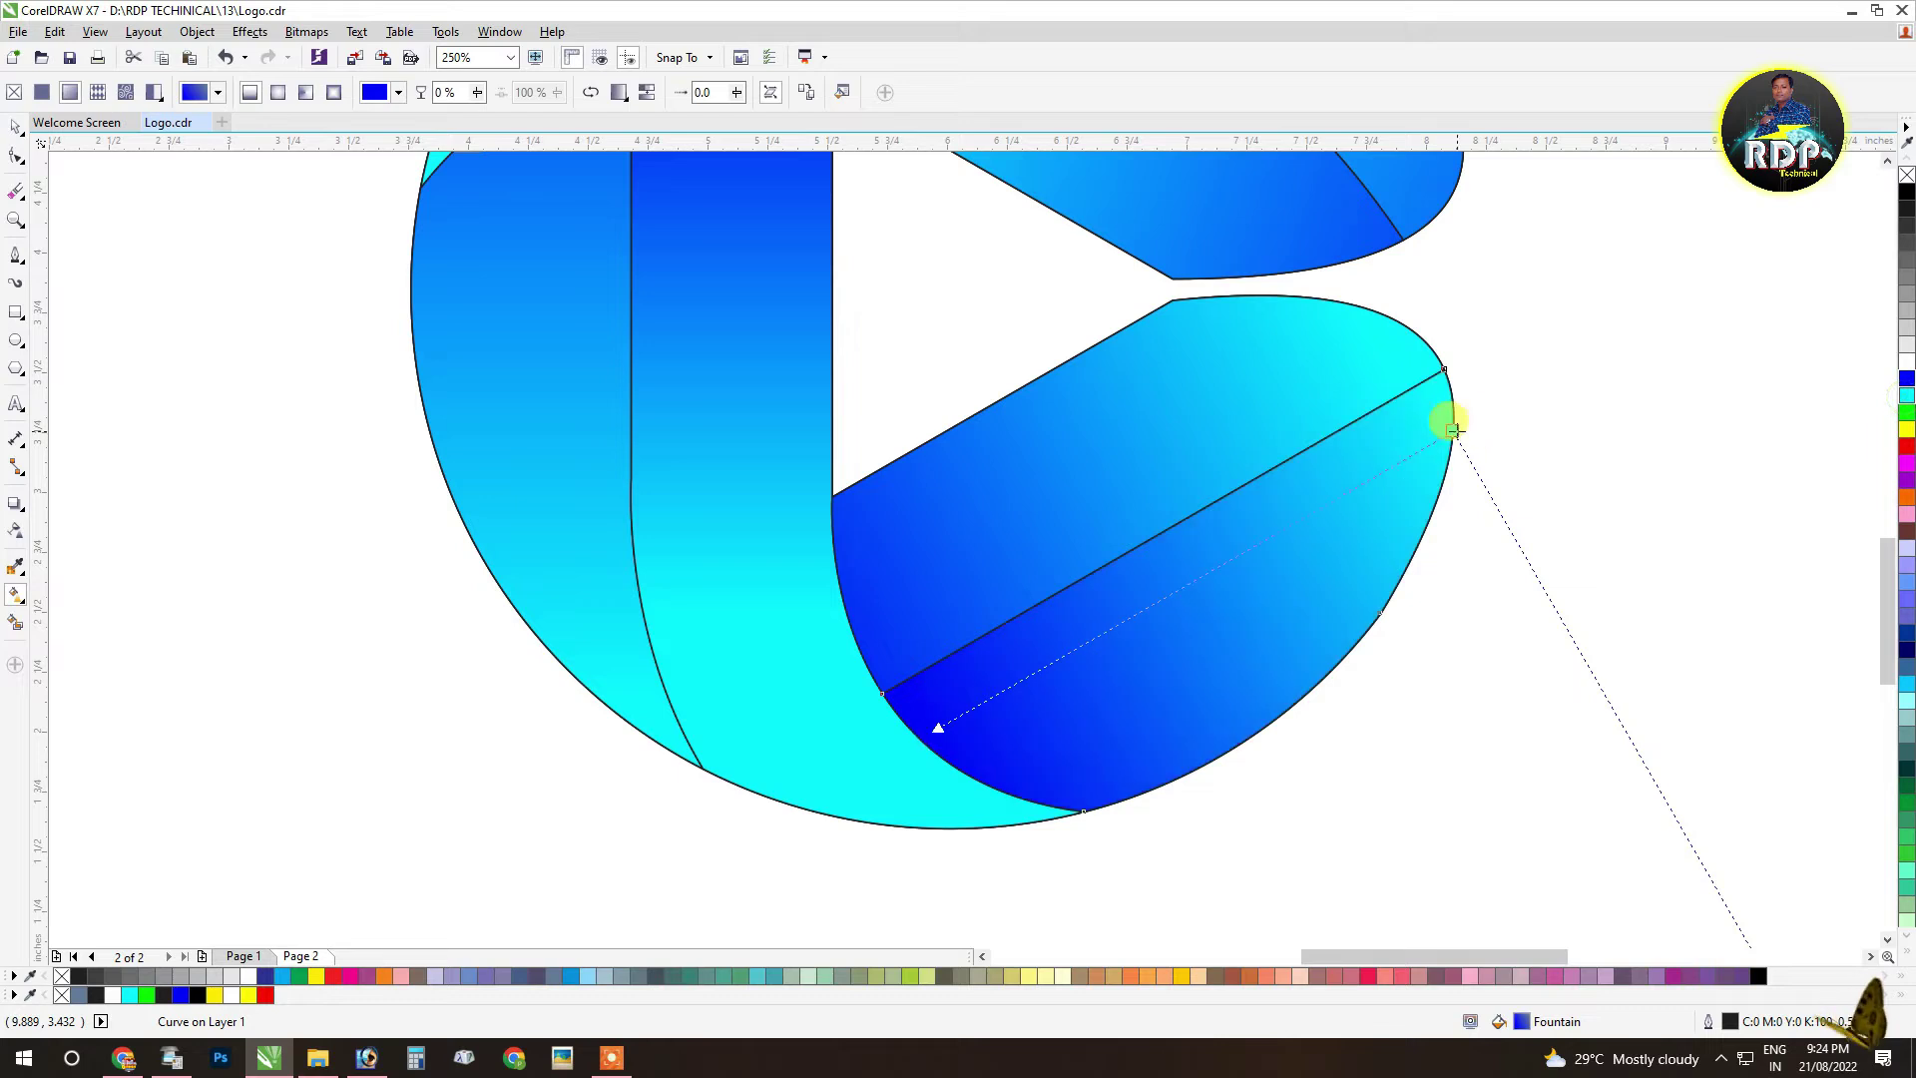
pyautogui.scroll(-2, 919, 734)
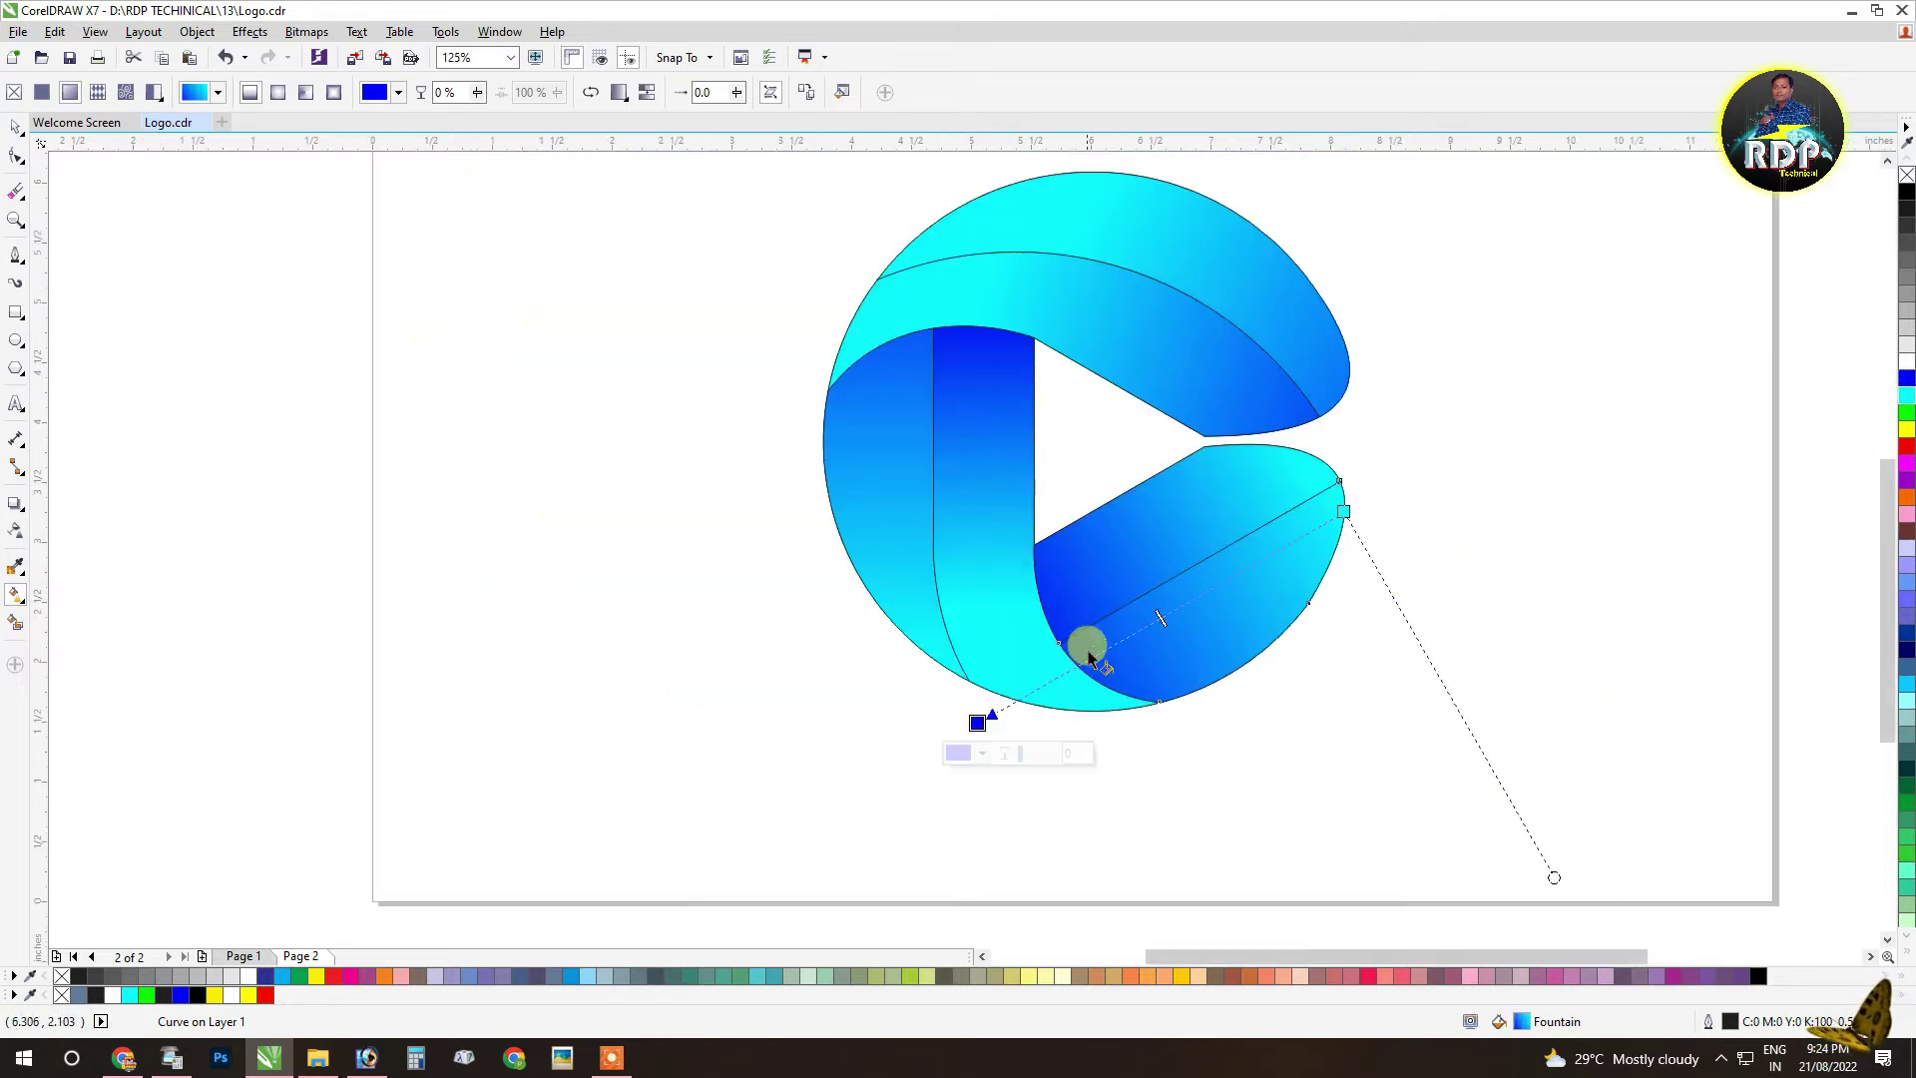
pyautogui.moveTo(977, 722); pyautogui.dragTo(841, 783)
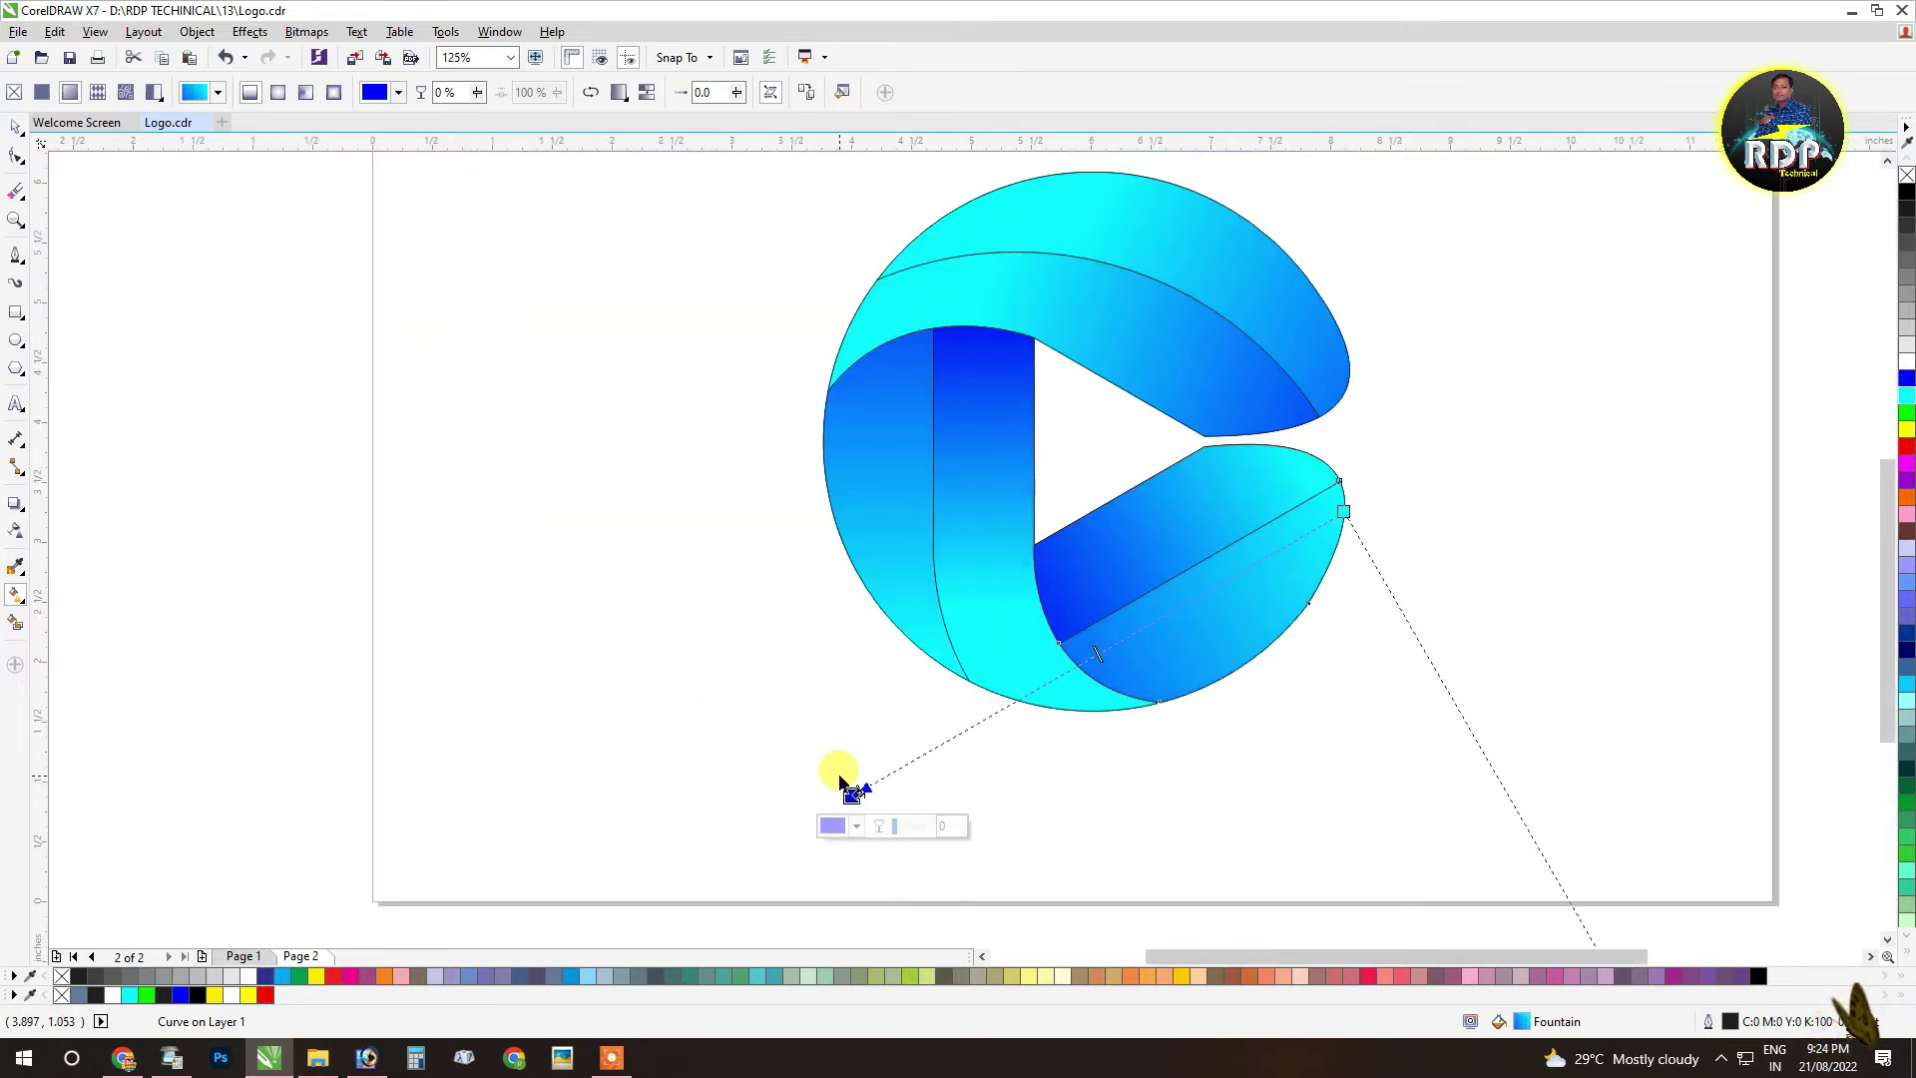
# Step: Remove the outlines from all objects of the logo
pyautogui.click(19, 135)
pyautogui.click(740, 585)
pyautogui.scroll(-2, 740, 585)
pyautogui.moveTo(644, 317); pyautogui.dragTo(1060, 726)
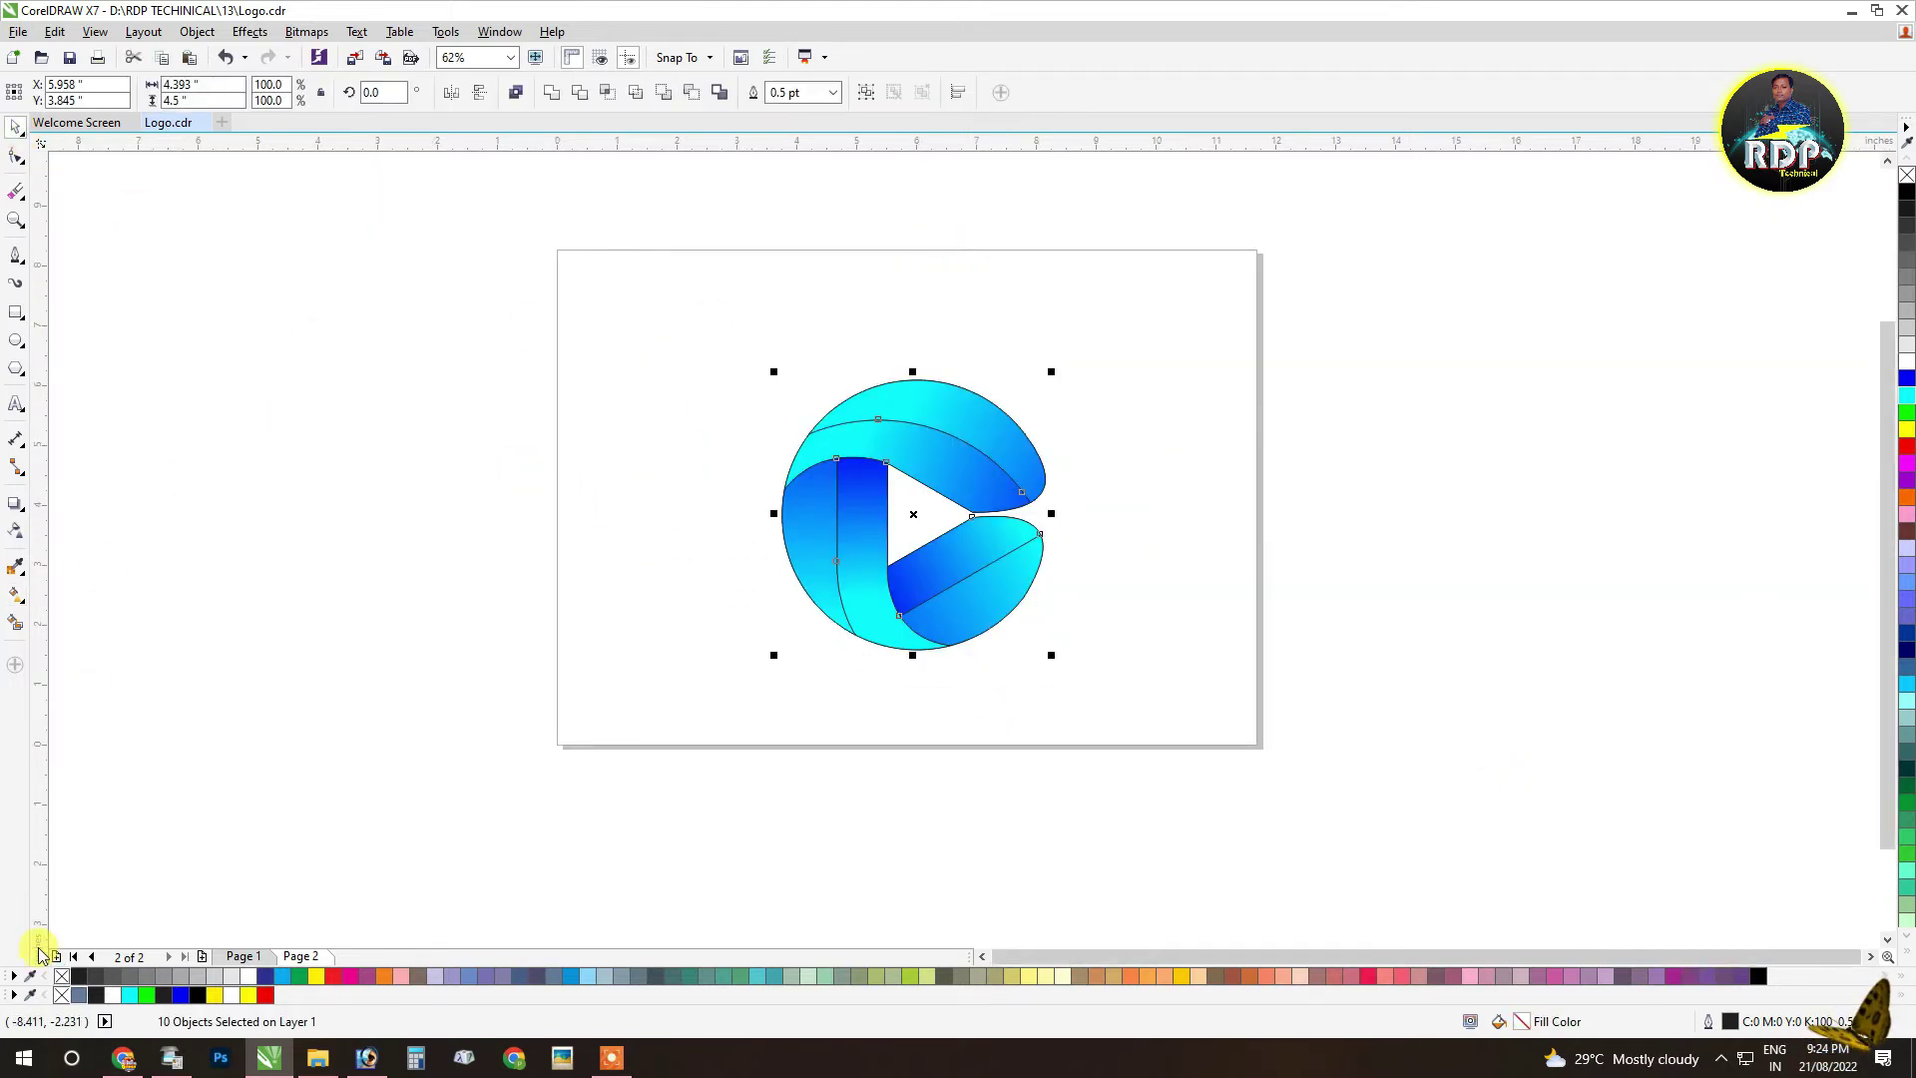
pyautogui.rightClick(57, 980)
pyautogui.scroll(2, 732, 554)
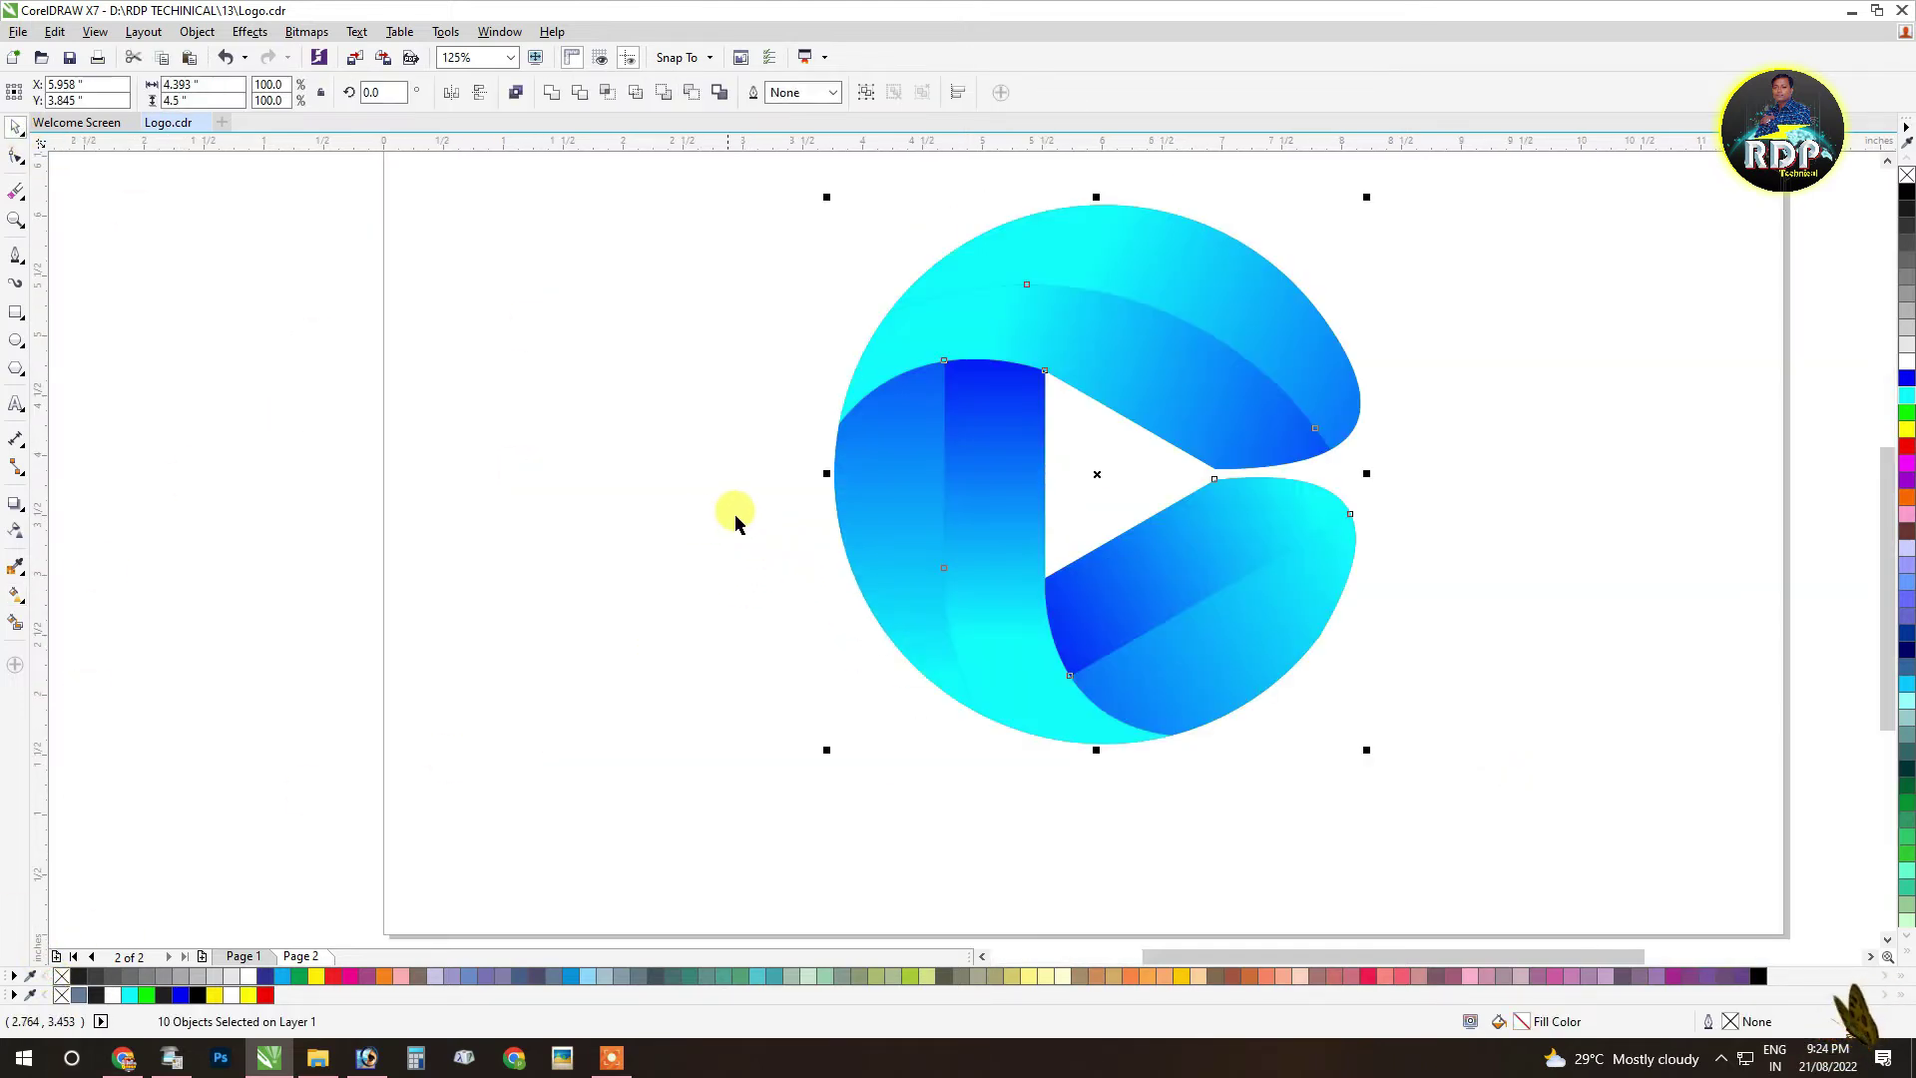
pyautogui.scroll(-2, 537, 499)
pyautogui.click(535, 500)
pyautogui.scroll(4, 753, 415)
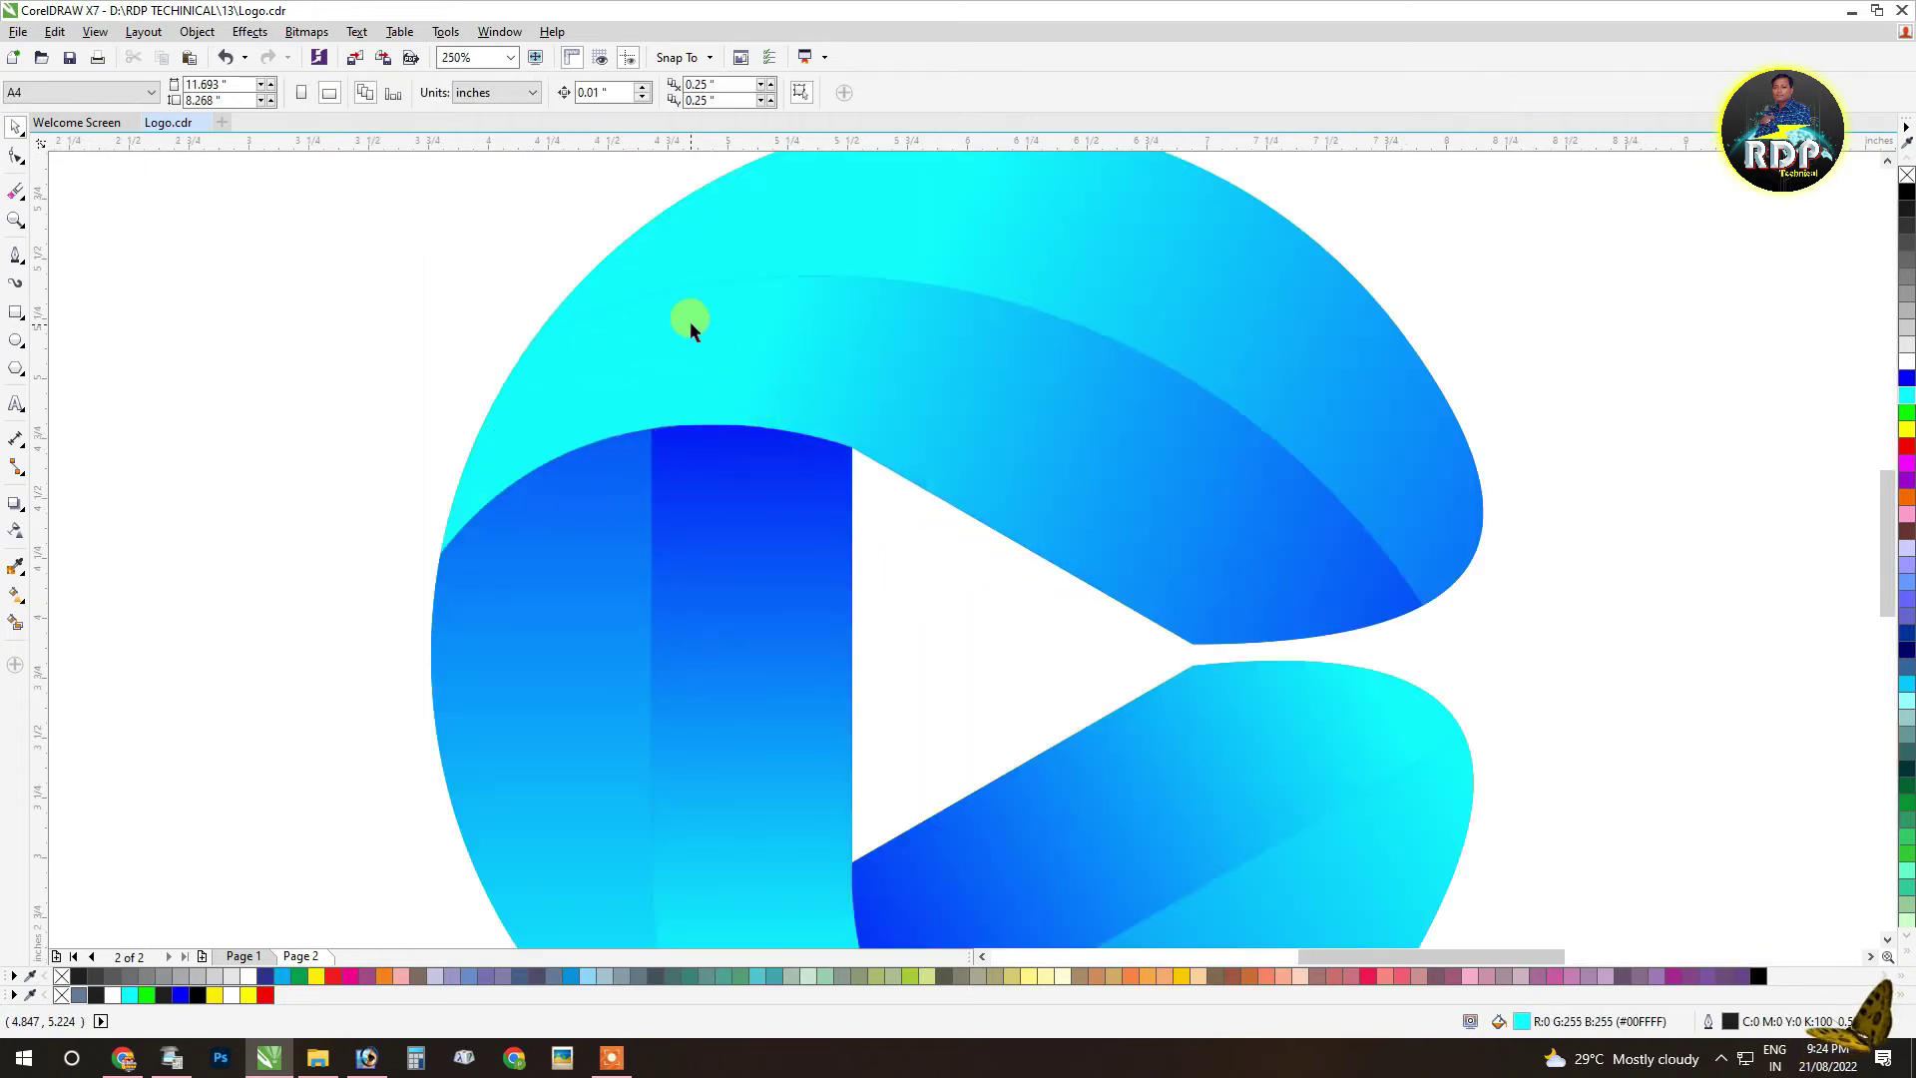
pyautogui.scroll(2, 690, 321)
pyautogui.click(641, 257)
pyautogui.scroll(-1, 641, 256)
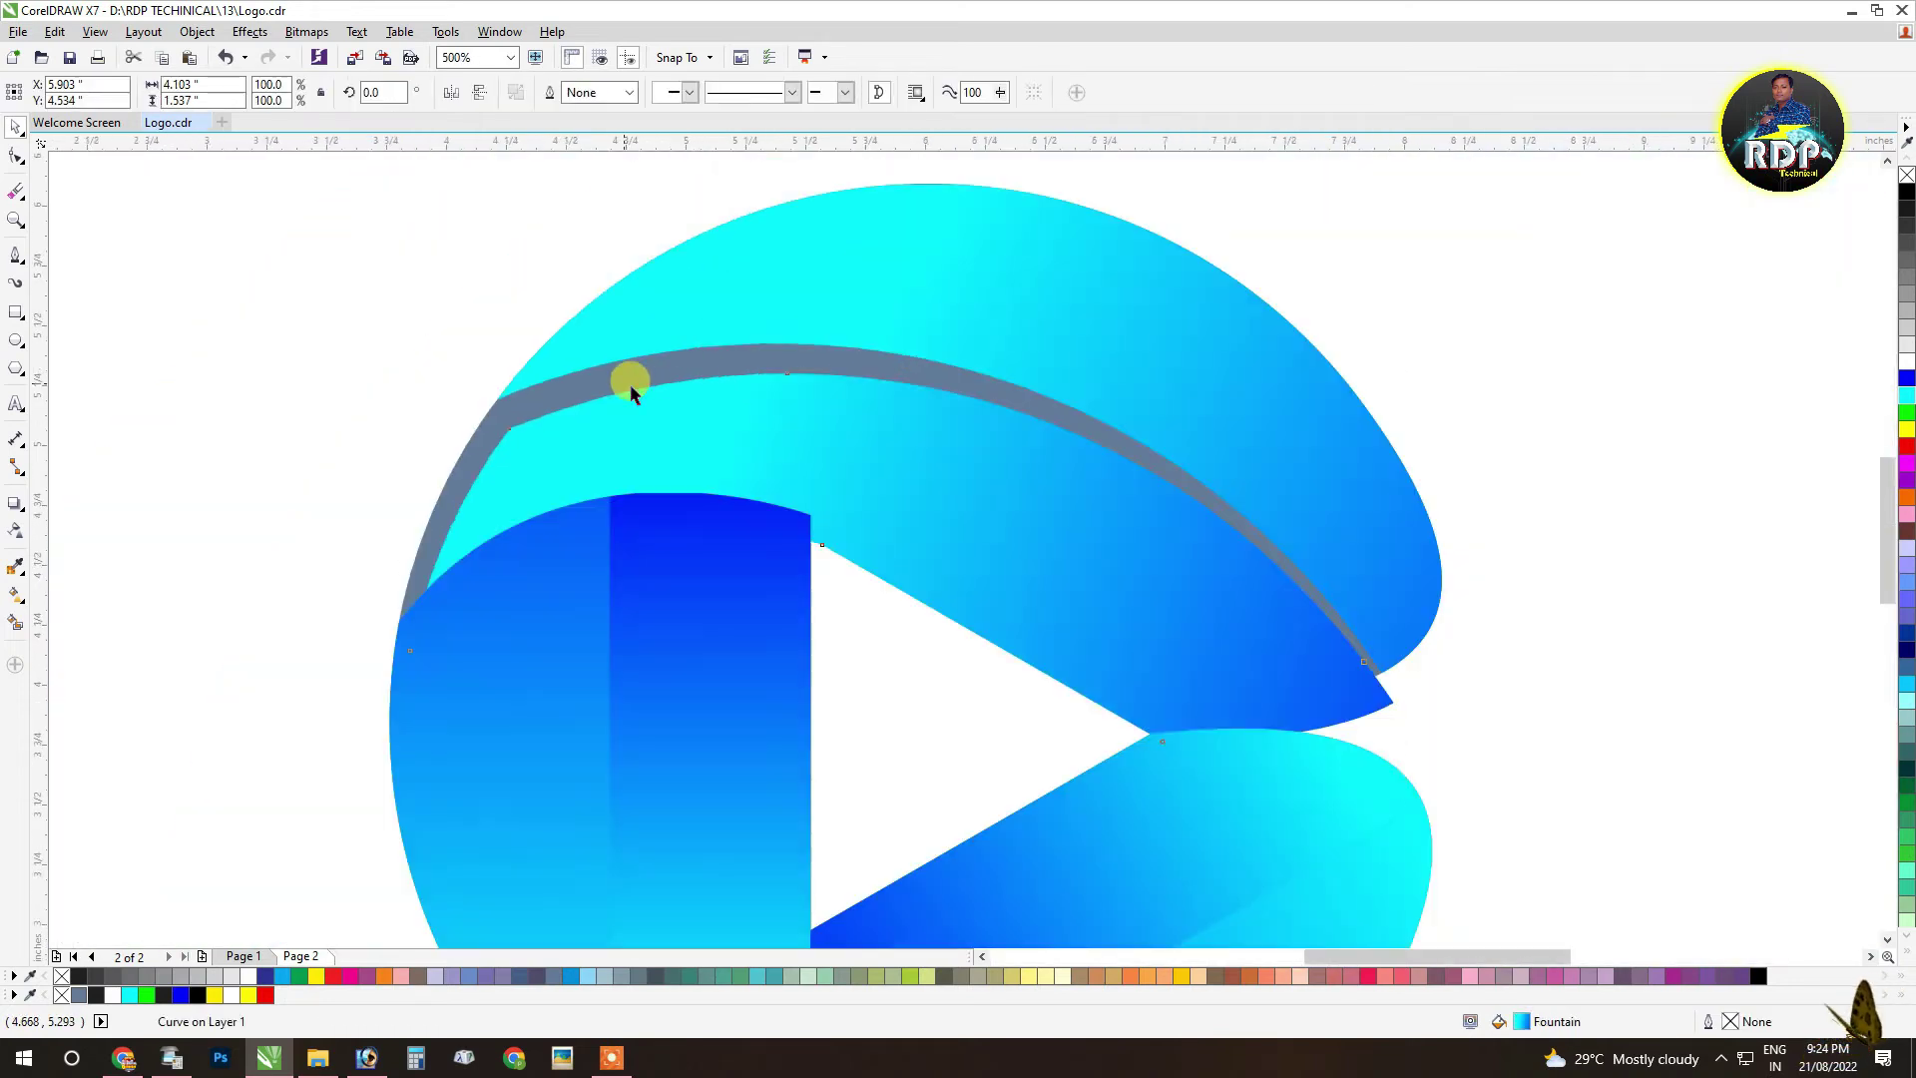
pyautogui.hotkey('ctrl', 'z')
pyautogui.click(410, 410)
pyautogui.scroll(-1, 979, 374)
pyautogui.click(979, 419)
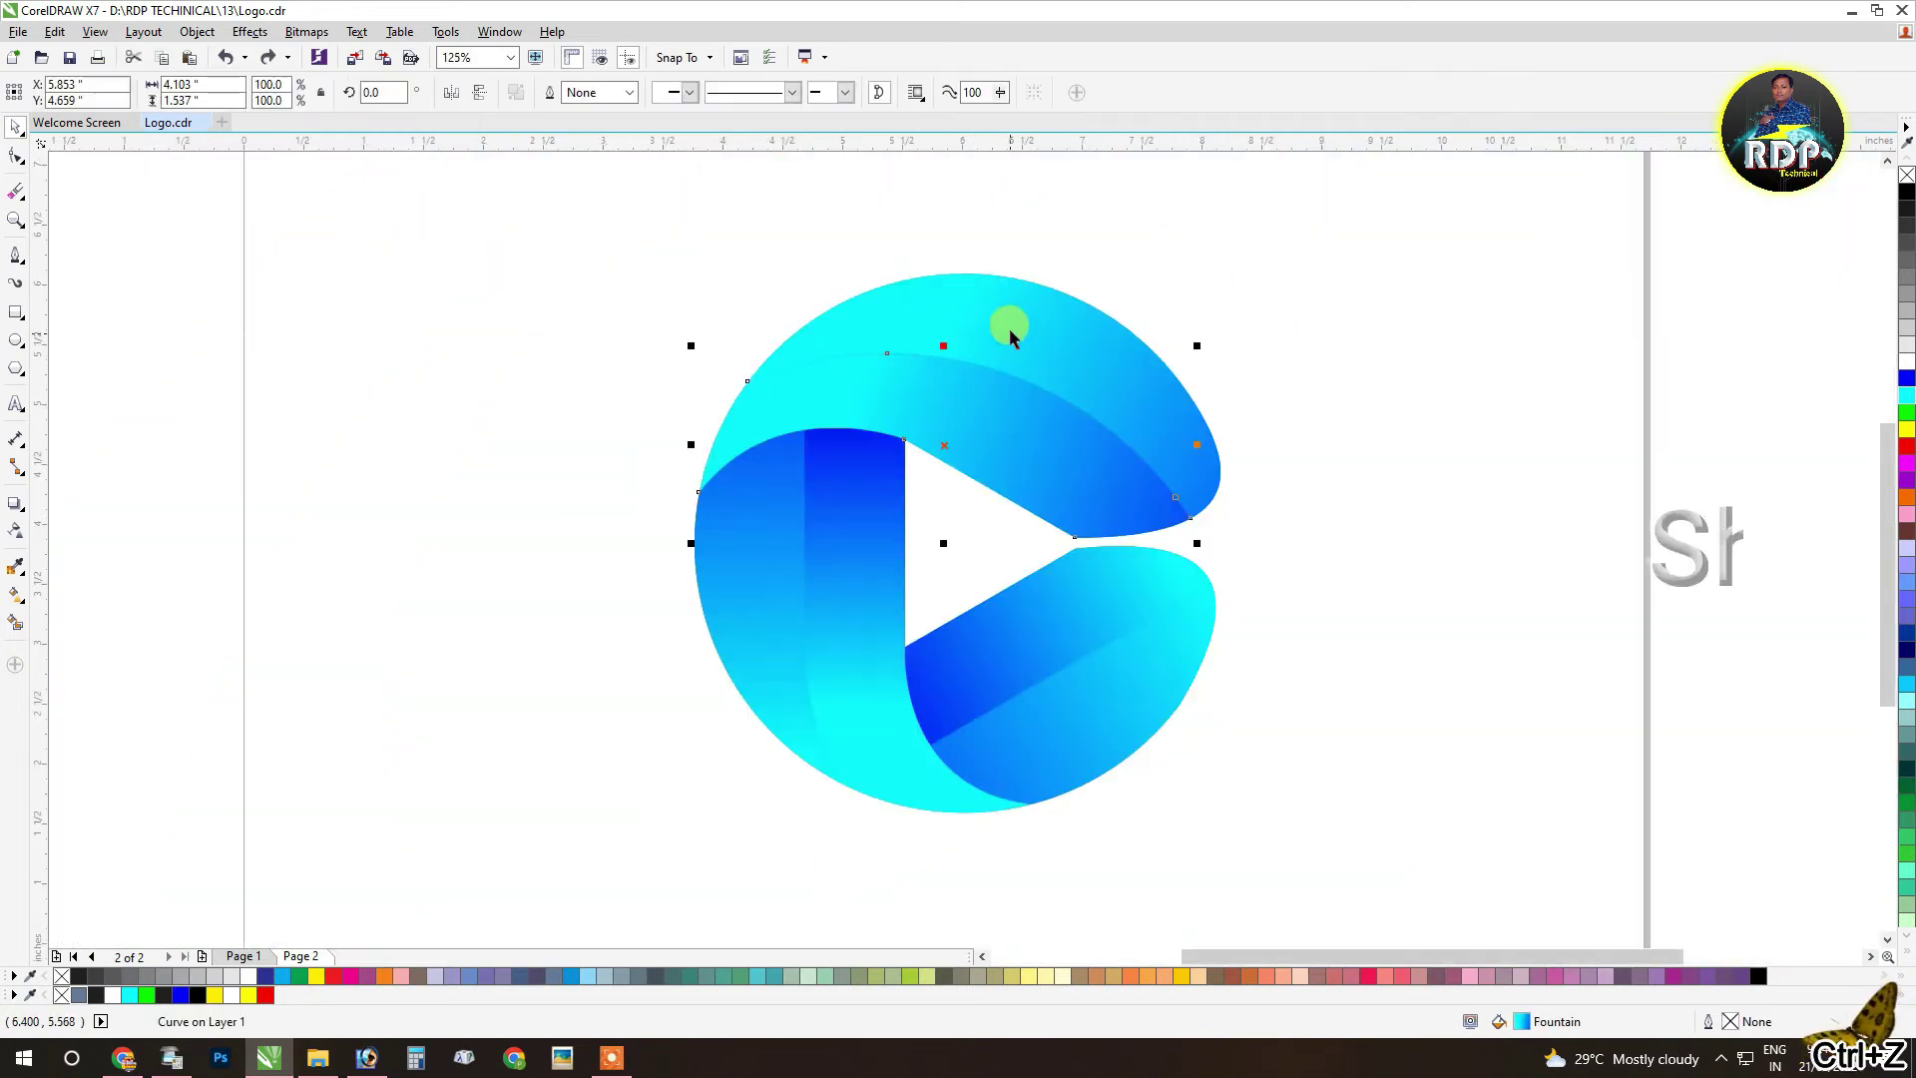
pyautogui.keyDown('shift'); pyautogui.click(847, 535); pyautogui.keyUp('shift')
pyautogui.keyDown('shift'); pyautogui.click(763, 556); pyautogui.keyUp('shift')
pyautogui.keyDown('shift'); pyautogui.click(1058, 601); pyautogui.keyUp('shift')
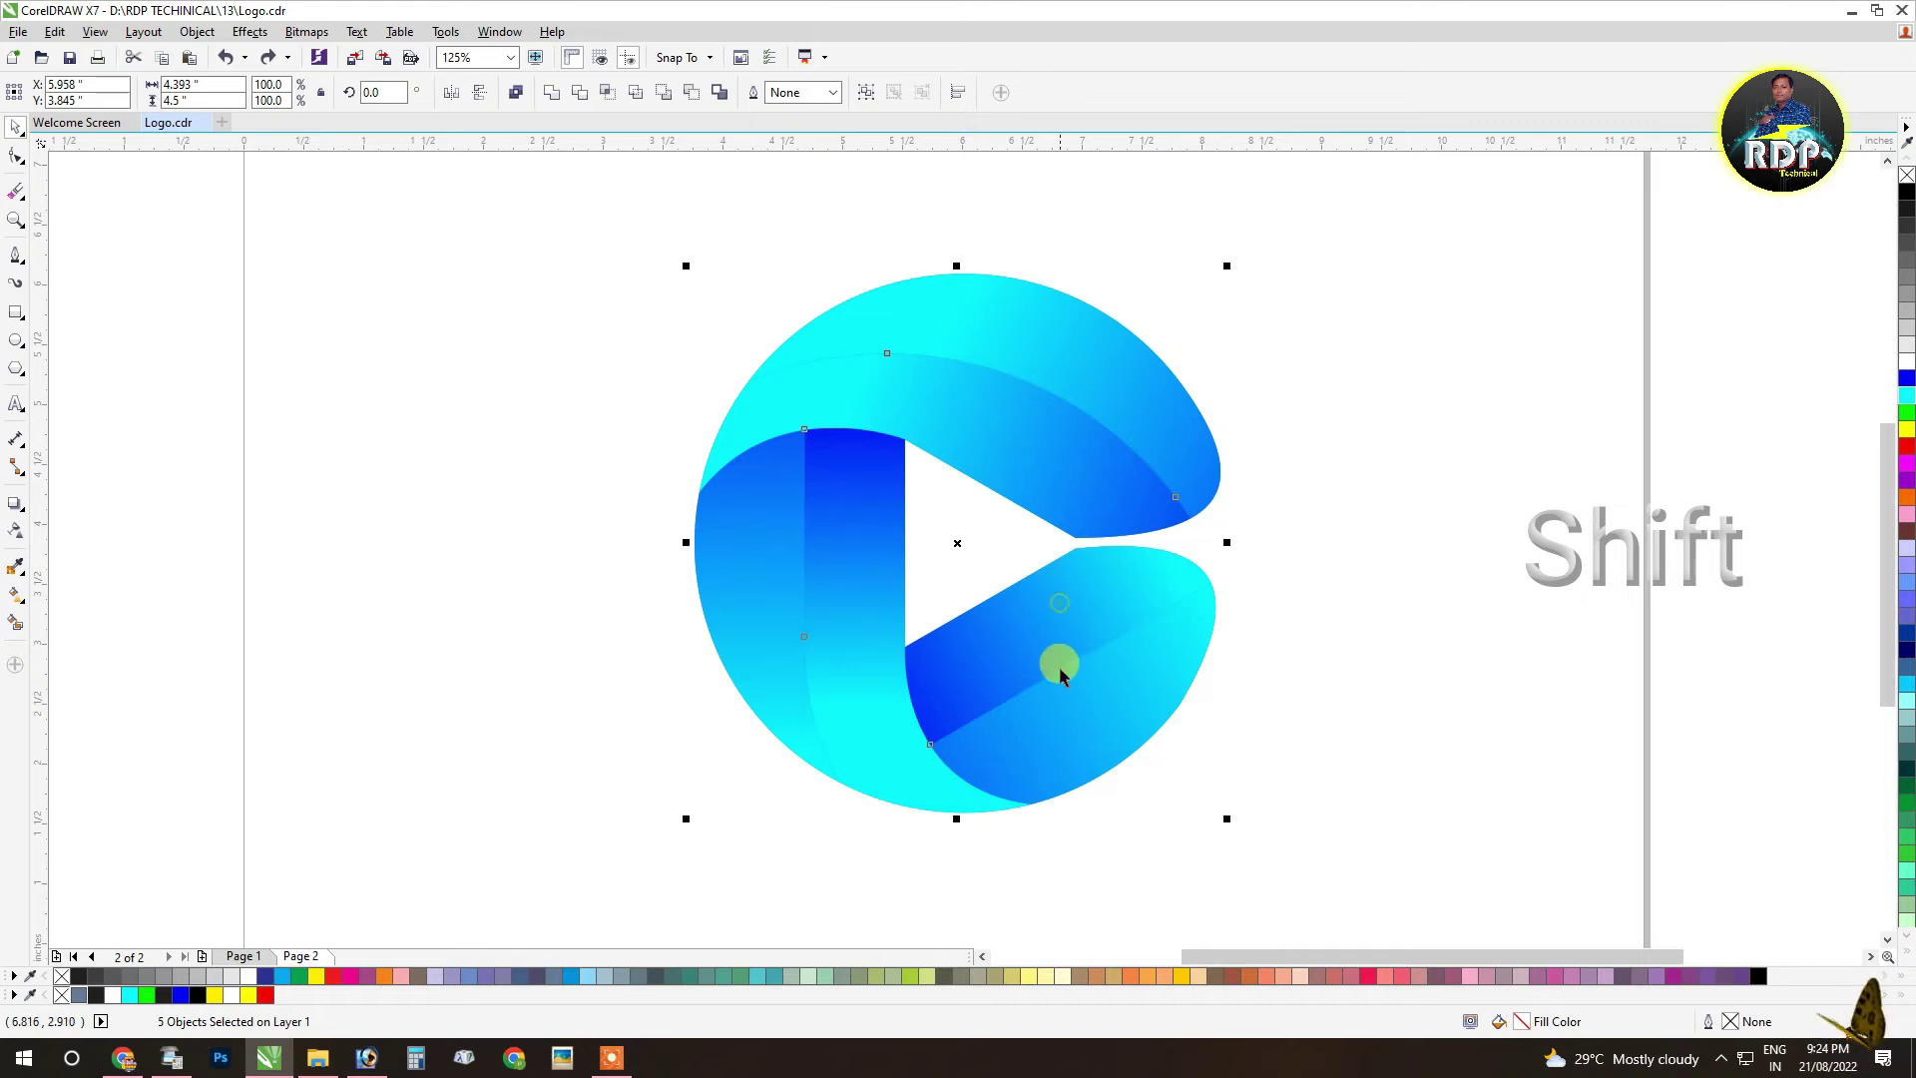
pyautogui.moveTo(1119, 692); pyautogui.dragTo(785, 644)
pyautogui.hotkey('ctrl', 'z')
# Step: Move the six gradient-filled sections about 5 inches to the left and delete the leftover shapes beneath their old position
pyautogui.keyDown('shift'); pyautogui.click(1057, 605); pyautogui.keyUp('shift')
pyautogui.keyDown('shift'); pyautogui.click(853, 589); pyautogui.keyUp('shift')
pyautogui.keyDown('shift'); pyautogui.click(755, 553); pyautogui.keyUp('shift')
pyautogui.keyDown('shift'); pyautogui.click(951, 418); pyautogui.keyUp('shift')
pyautogui.keyDown('shift'); pyautogui.click(974, 362); pyautogui.keyUp('shift')
pyautogui.moveTo(1128, 403); pyautogui.dragTo(533, 491)
pyautogui.scroll(-1, 1122, 434)
pyautogui.moveTo(1294, 306); pyautogui.dragTo(821, 736)
pyautogui.press('Delete')
# Step: Group the six gradient sections and centre the group on the page
pyautogui.moveTo(971, 317); pyautogui.dragTo(376, 698)
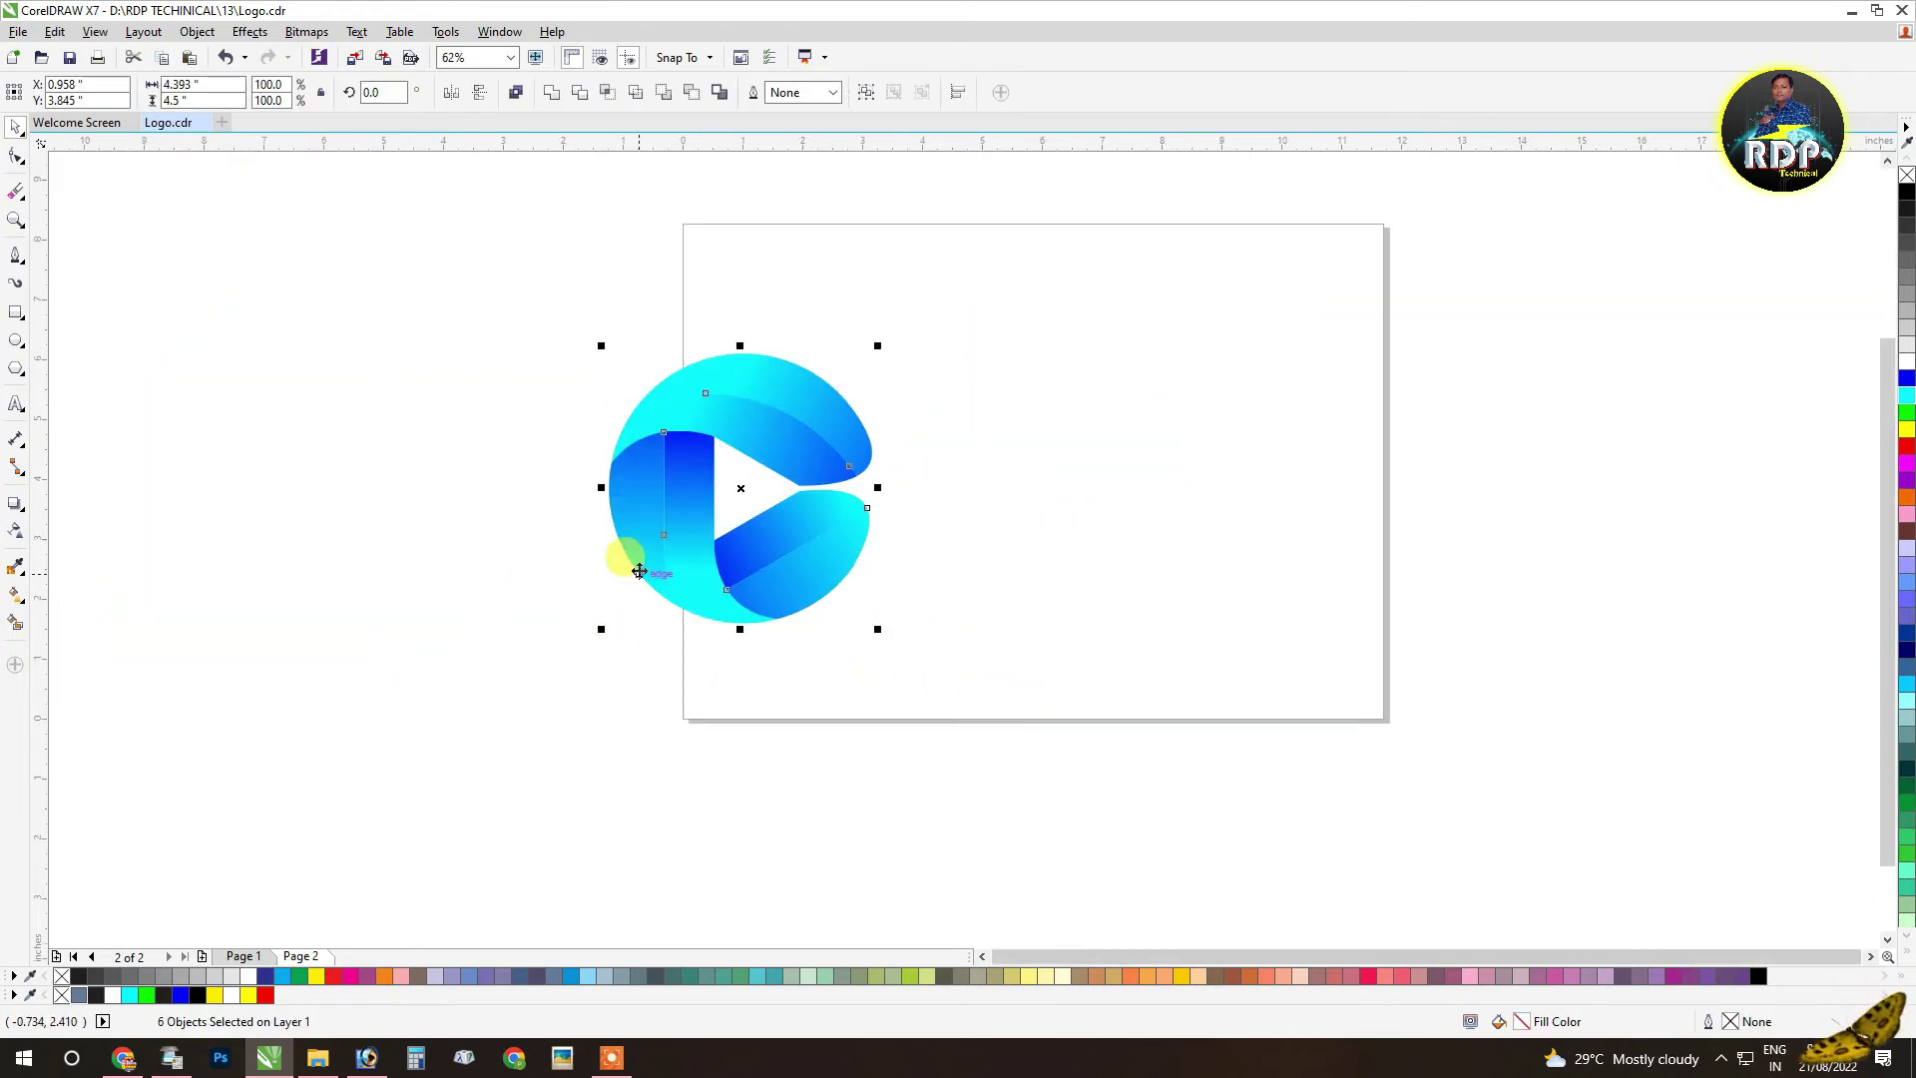
pyautogui.rightClick(664, 521)
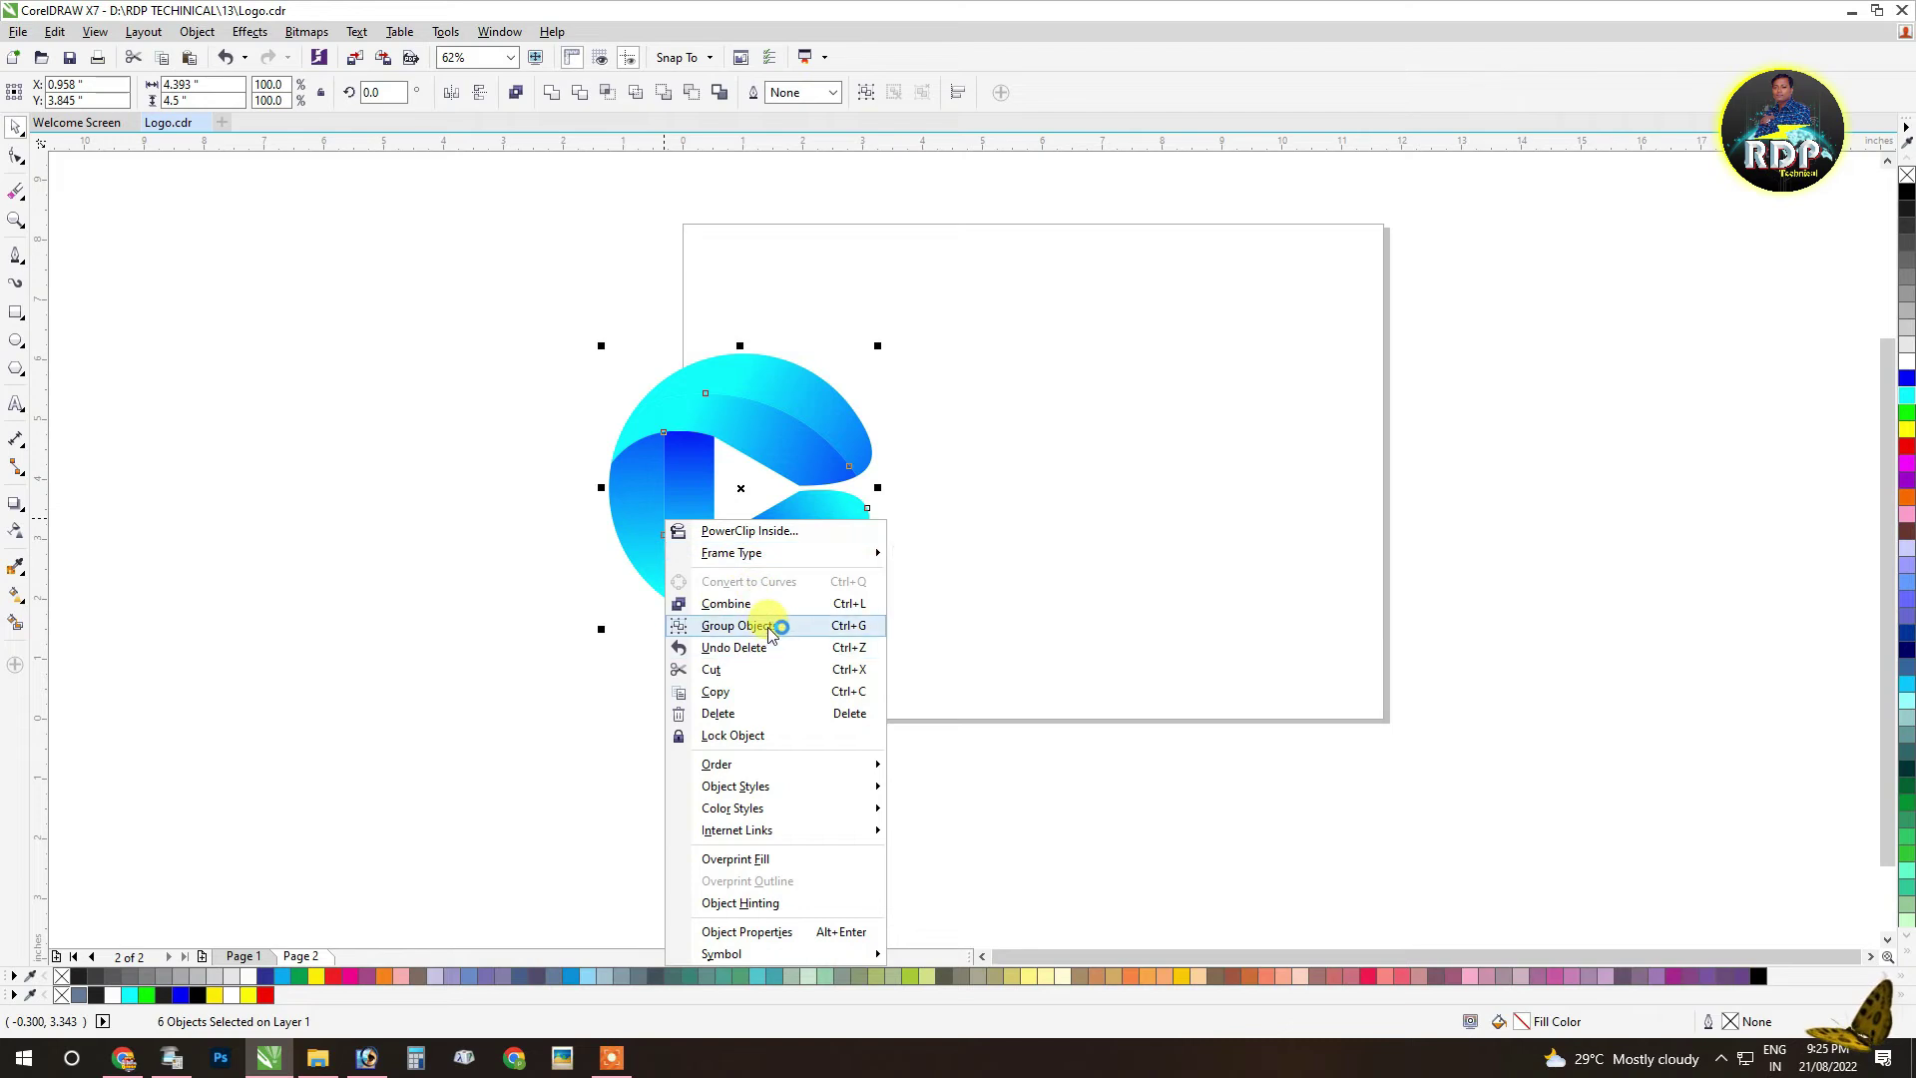
pyautogui.click(771, 628)
pyautogui.press('p')
# Step: Ungroup the centred logo into its separate sections
pyautogui.rightClick(973, 390)
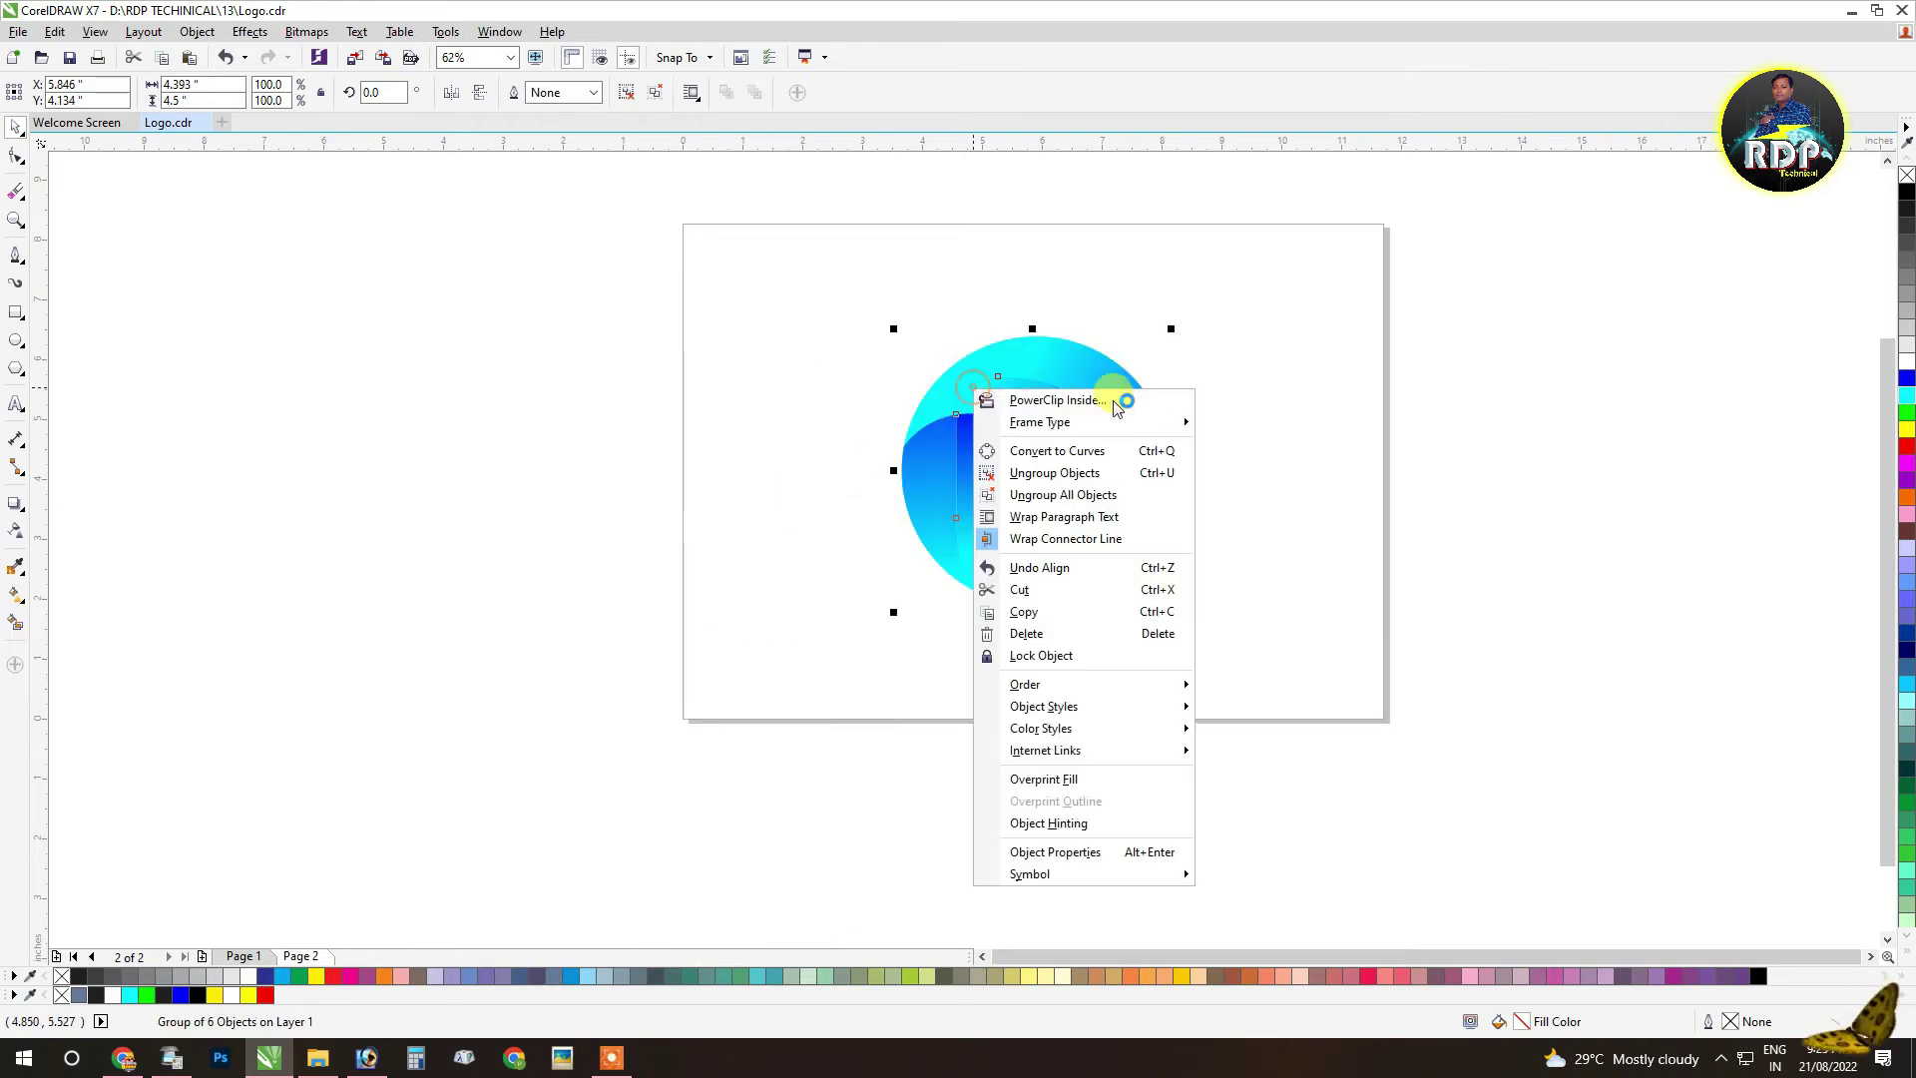
pyautogui.click(1166, 477)
pyautogui.click(1270, 448)
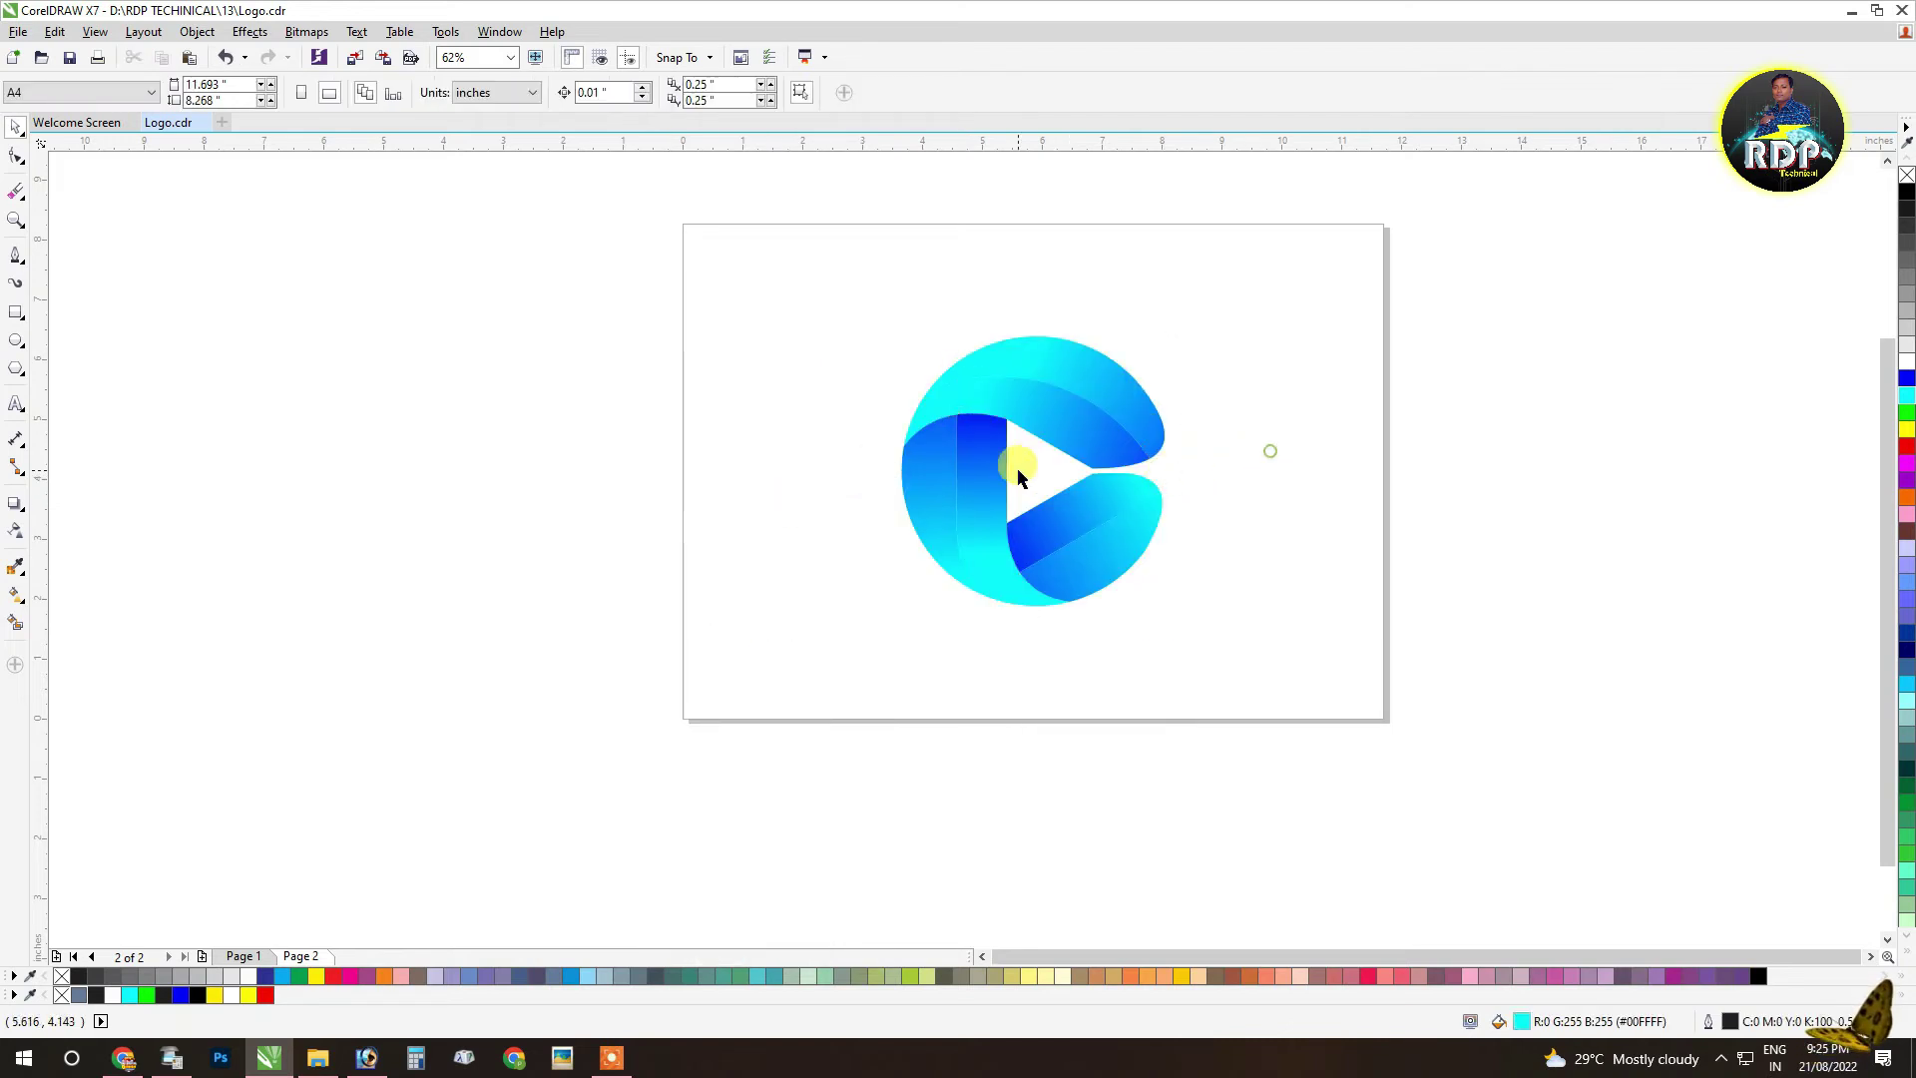
# Step: Draw an arched Pen curve across both vertical bands, just below the edge where the upper section overlaps them
pyautogui.scroll(2, 970, 444)
pyautogui.click(12, 259)
pyautogui.click(582, 540)
pyautogui.click(707, 462)
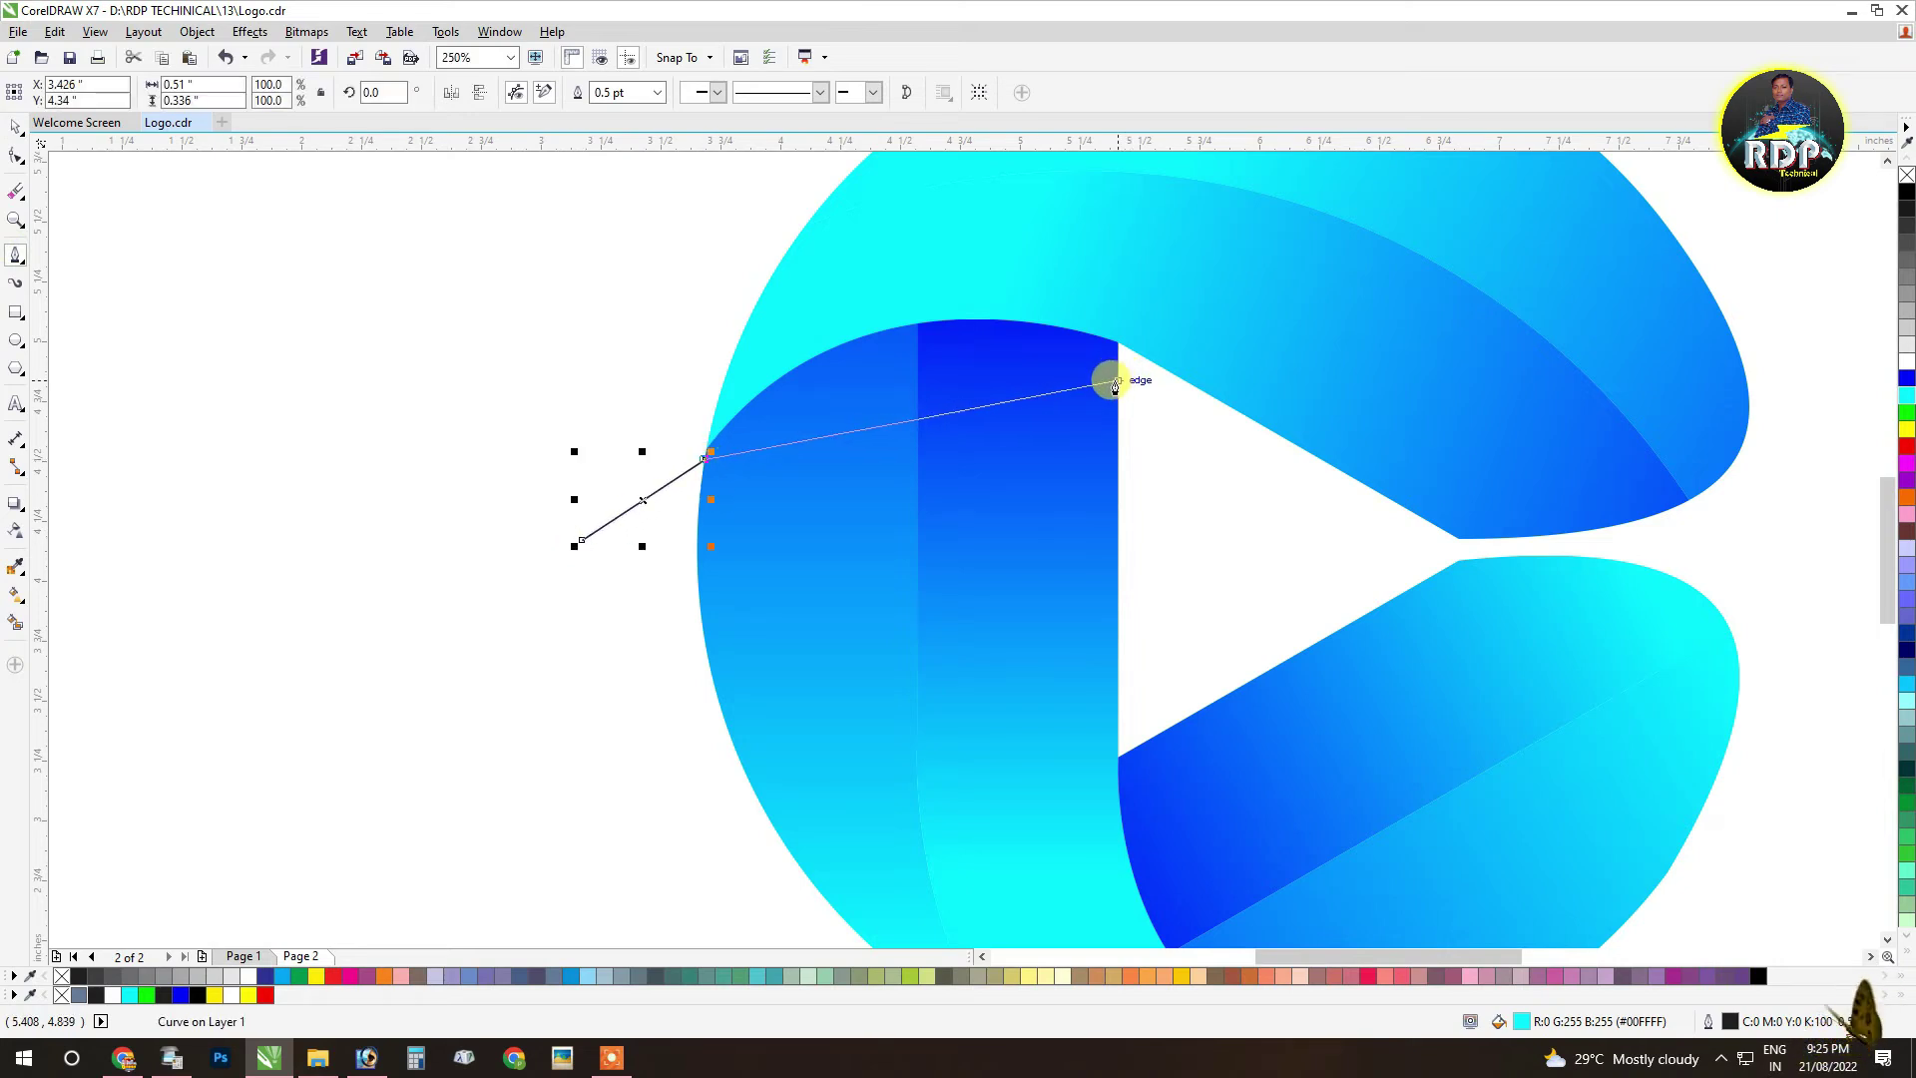
pyautogui.moveTo(1118, 389); pyautogui.dragTo(1321, 492)
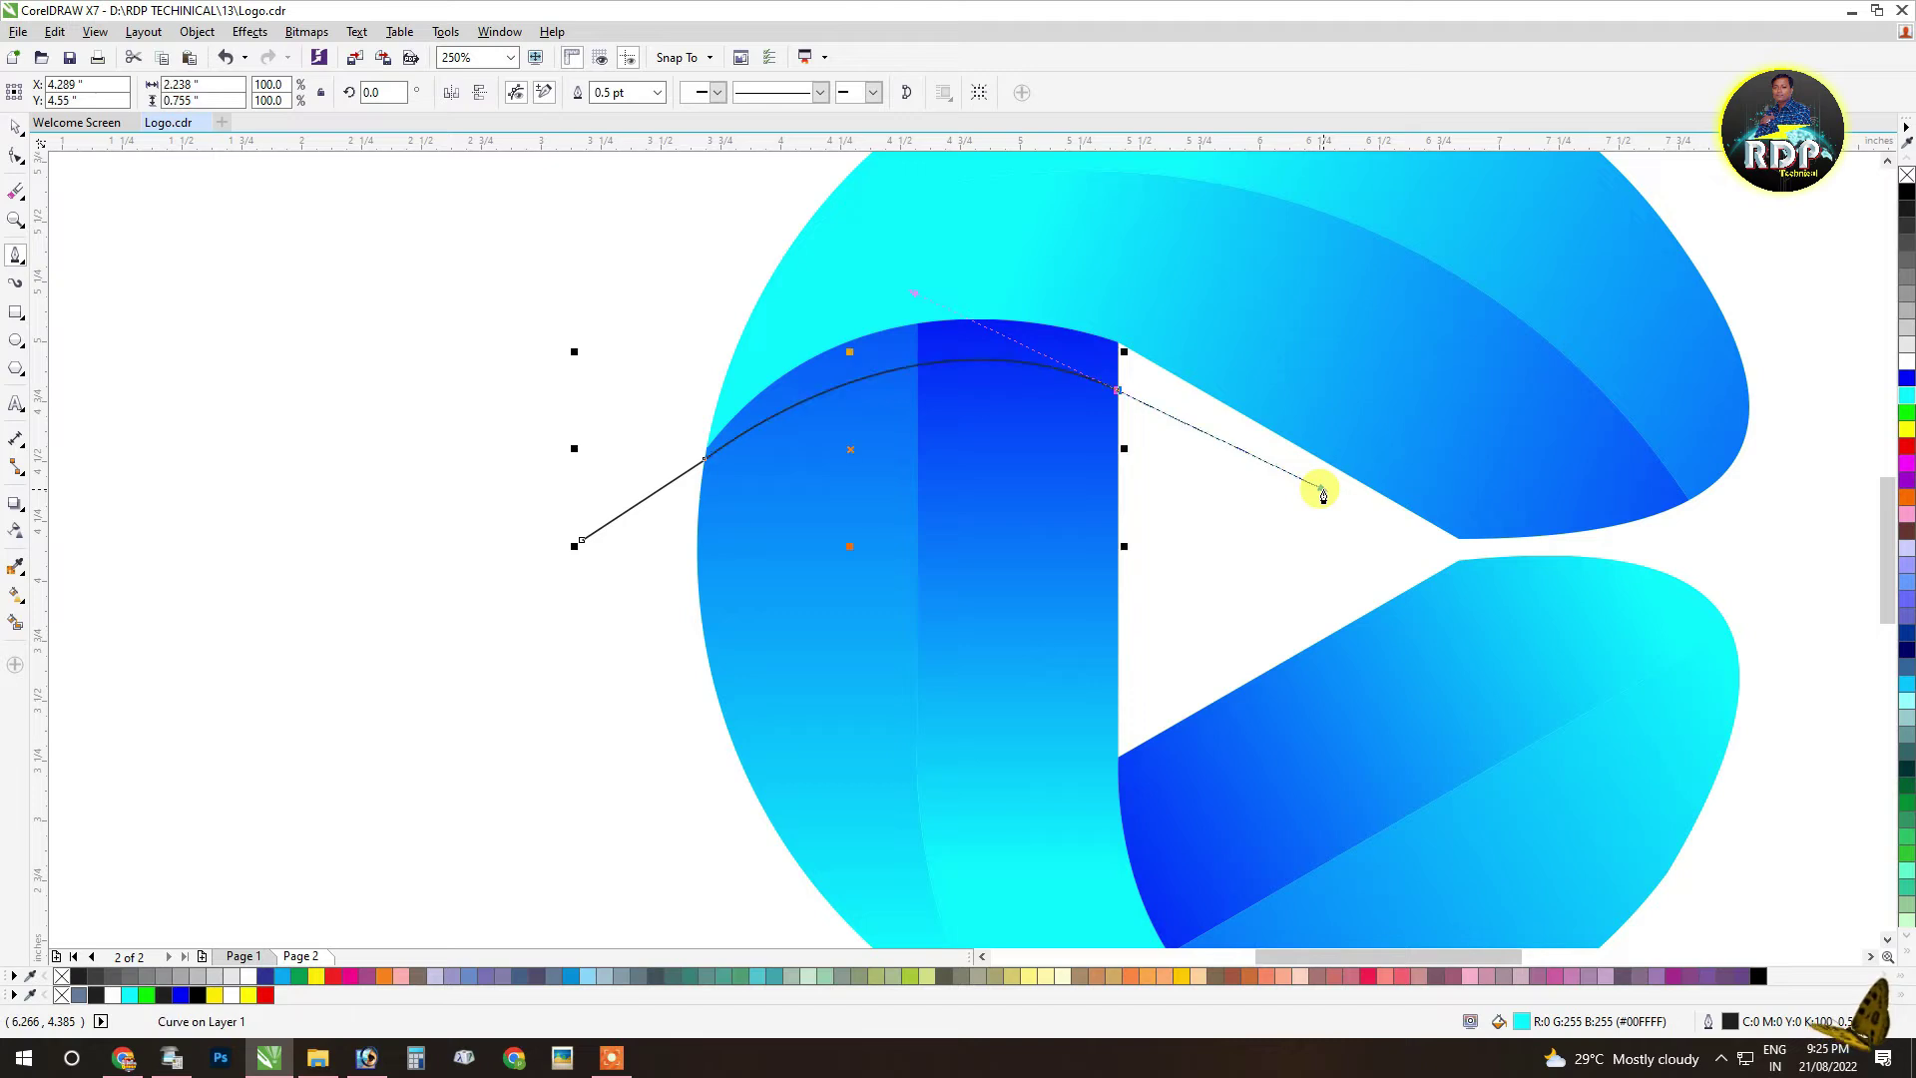
pyautogui.click(1238, 509)
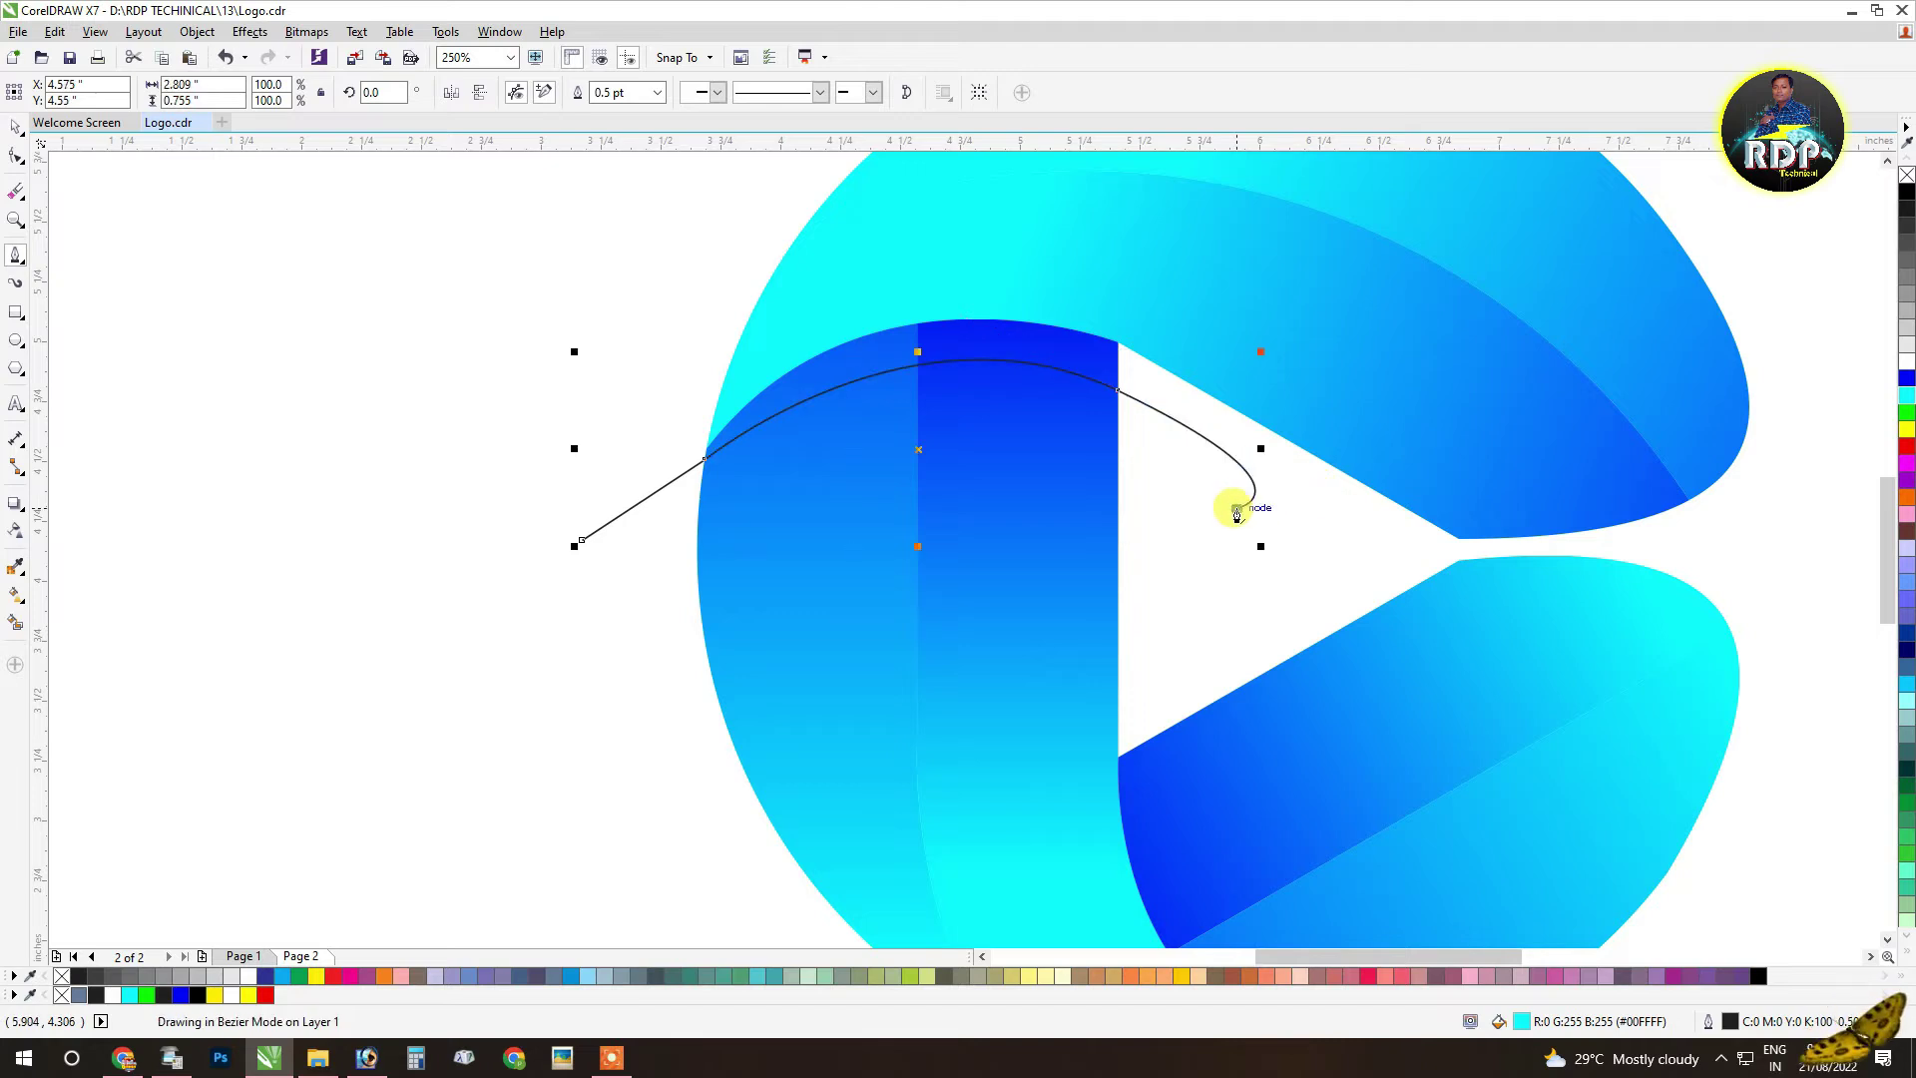
pyautogui.click(16, 131)
pyautogui.scroll(-1, 879, 329)
pyautogui.scroll(2, 812, 310)
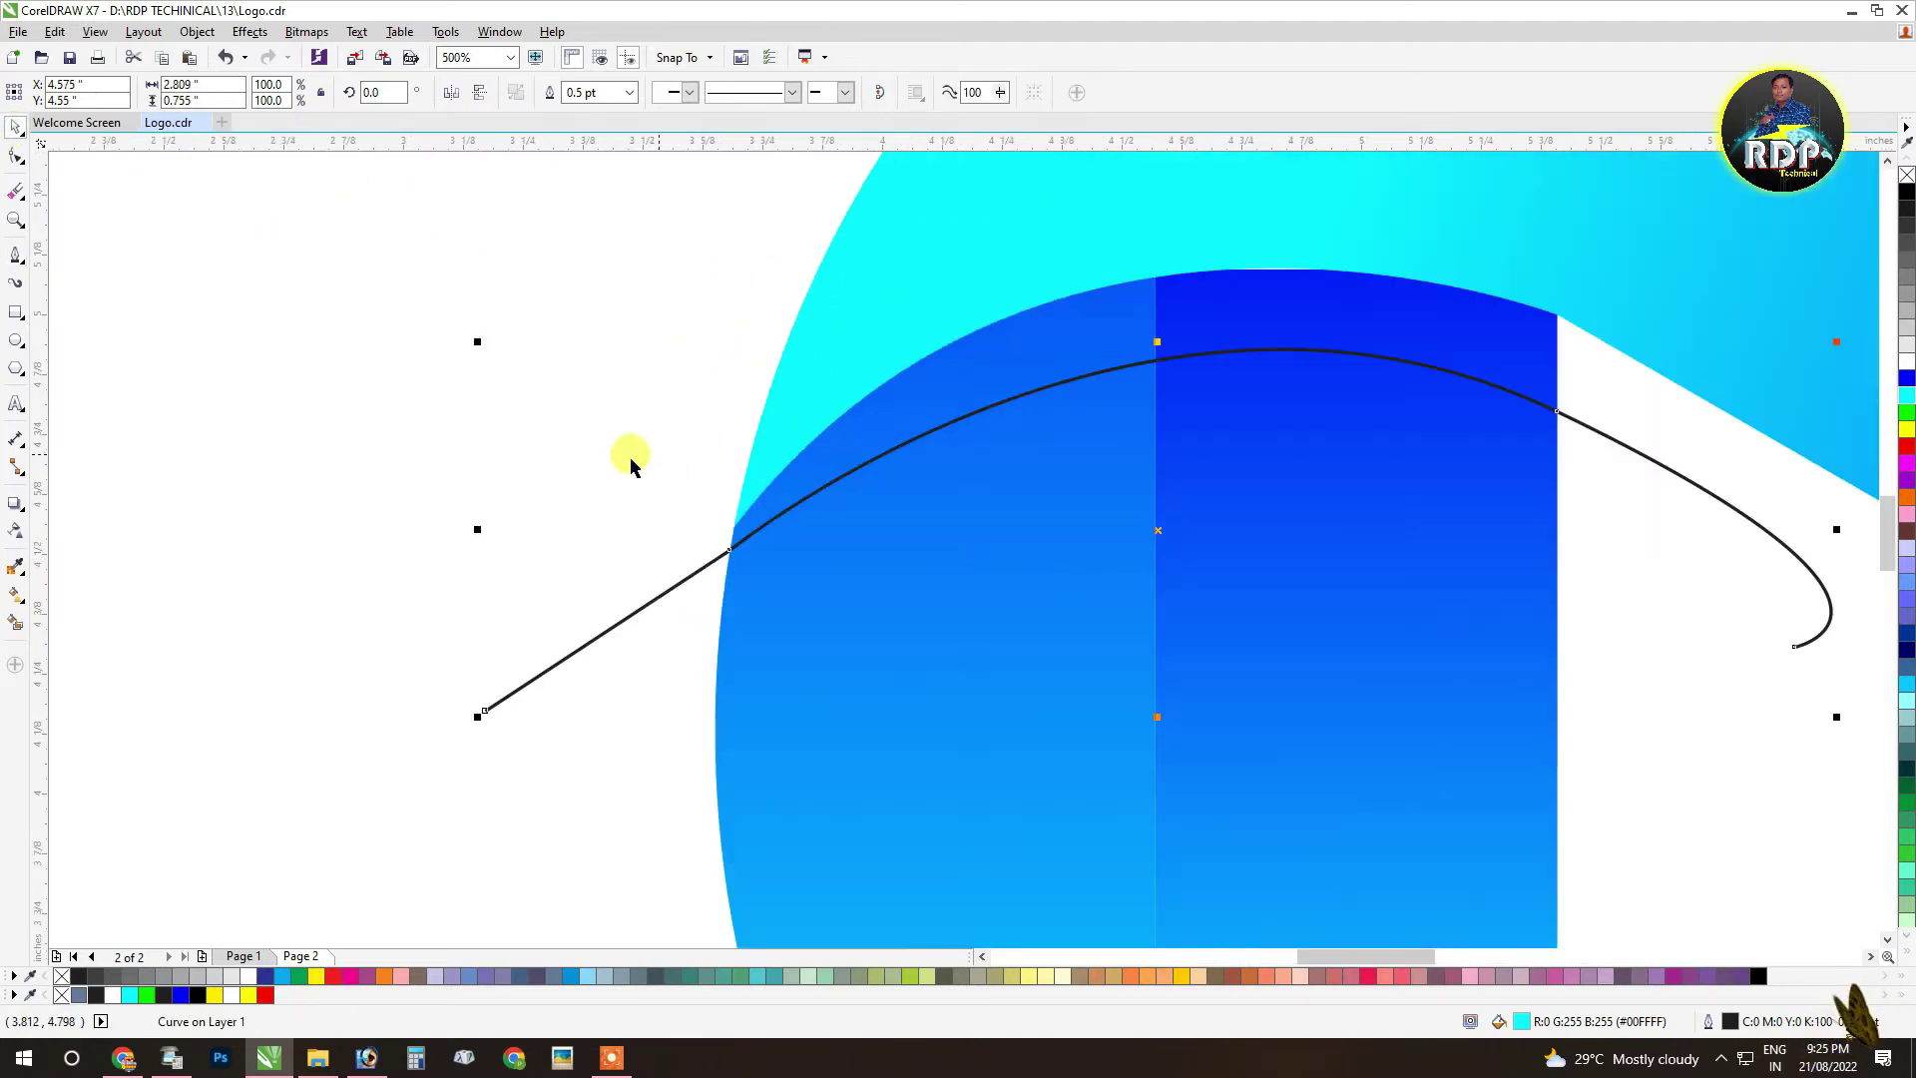
# Step: Smart Fill the two strips between the arched curve and the upper section's edge, then delete the curve
pyautogui.click(22, 605)
pyautogui.click(980, 350)
pyautogui.click(1221, 311)
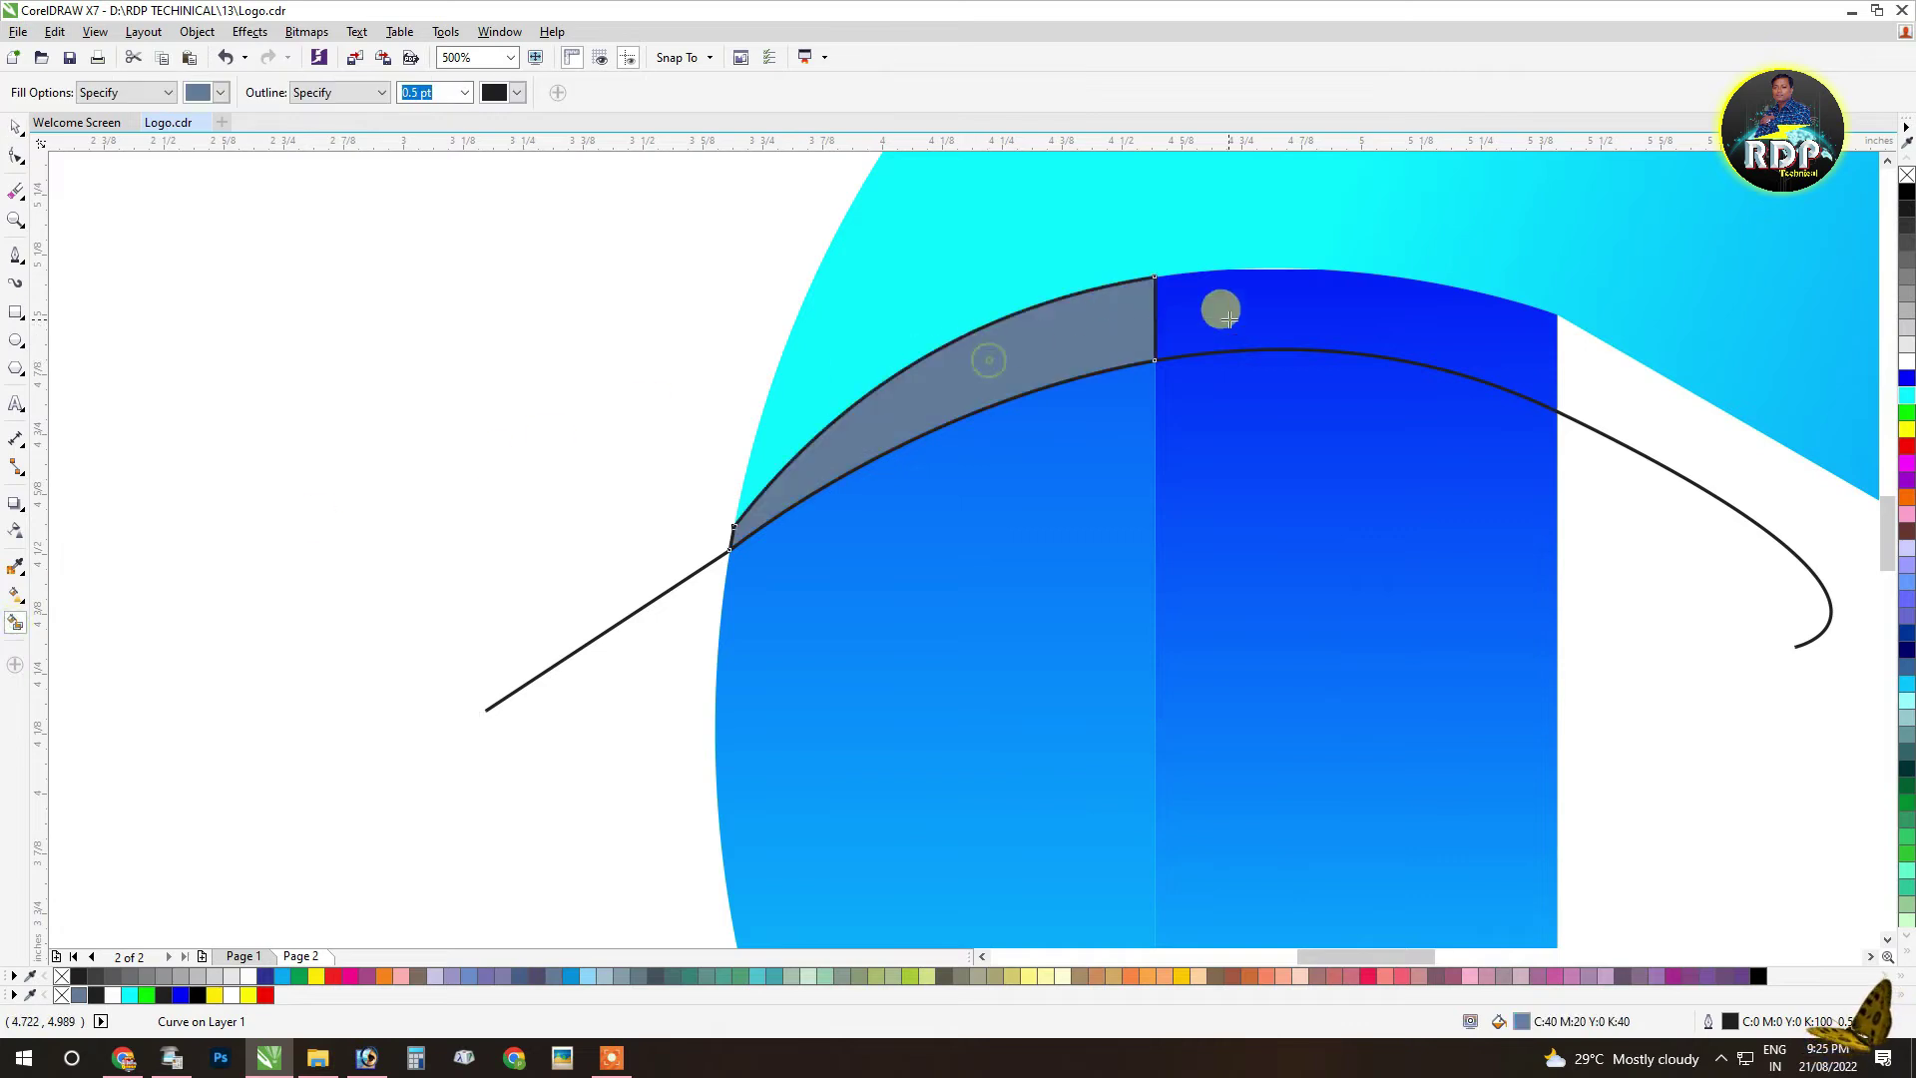
pyautogui.click(17, 130)
pyautogui.click(339, 351)
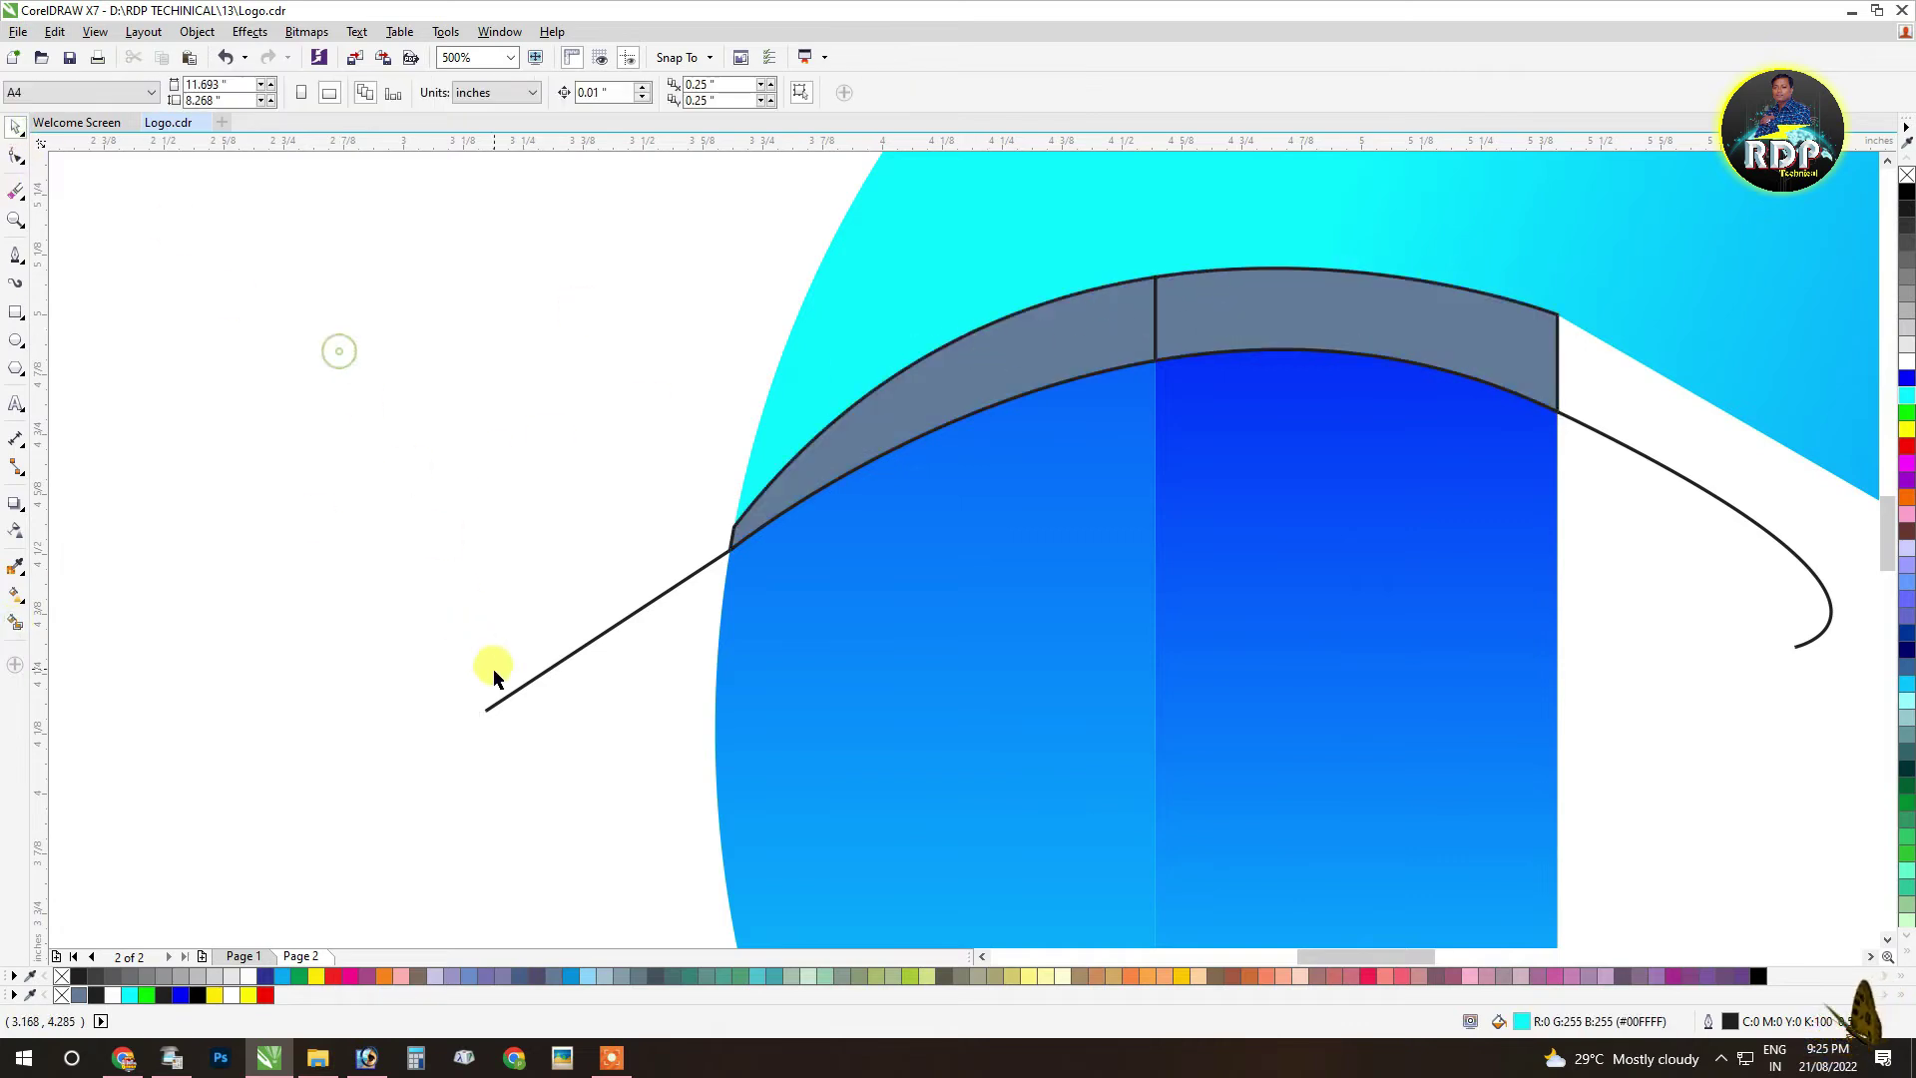
pyautogui.click(512, 702)
pyautogui.press('Delete')
# Step: Weld the two strips atop the vertical bands and give the shape a solid blue fill (#0000FF) with no outline
pyautogui.click(971, 351)
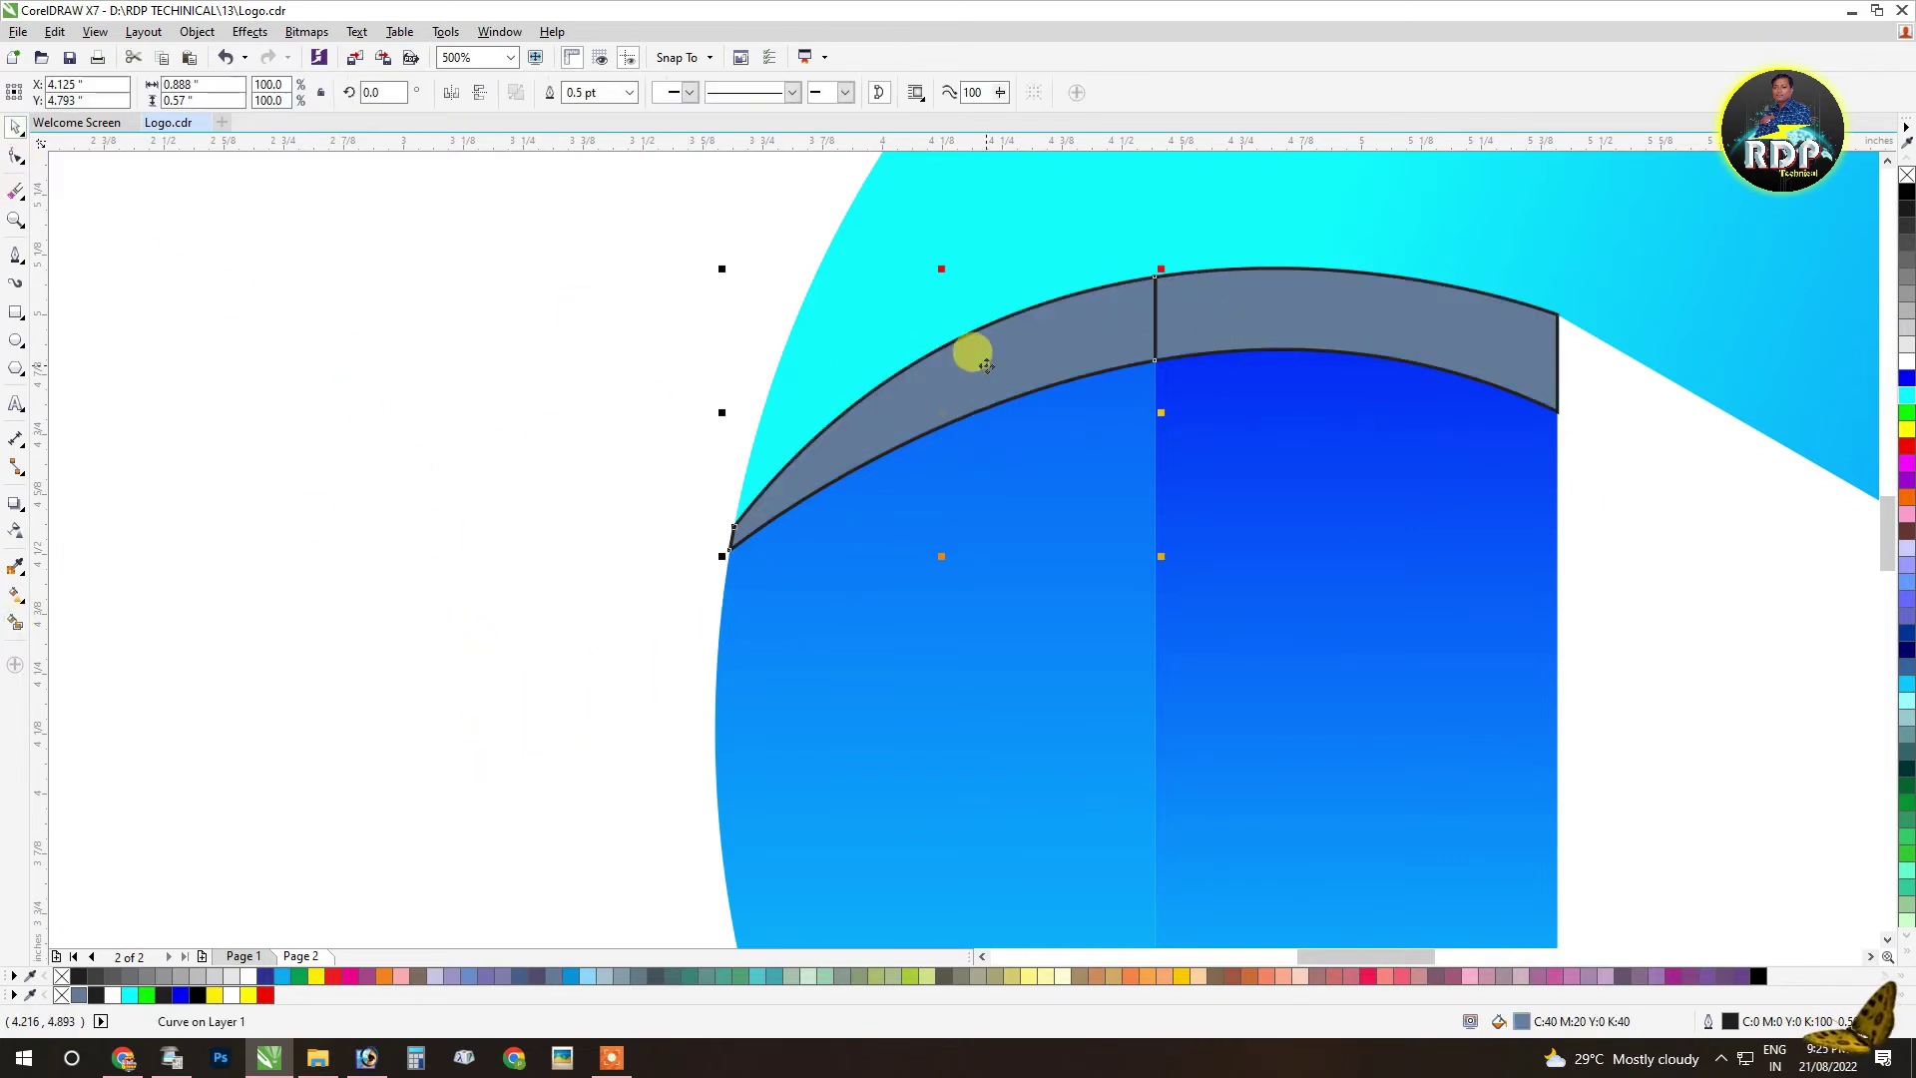
pyautogui.keyDown('shift'); pyautogui.click(1207, 307); pyautogui.keyUp('shift')
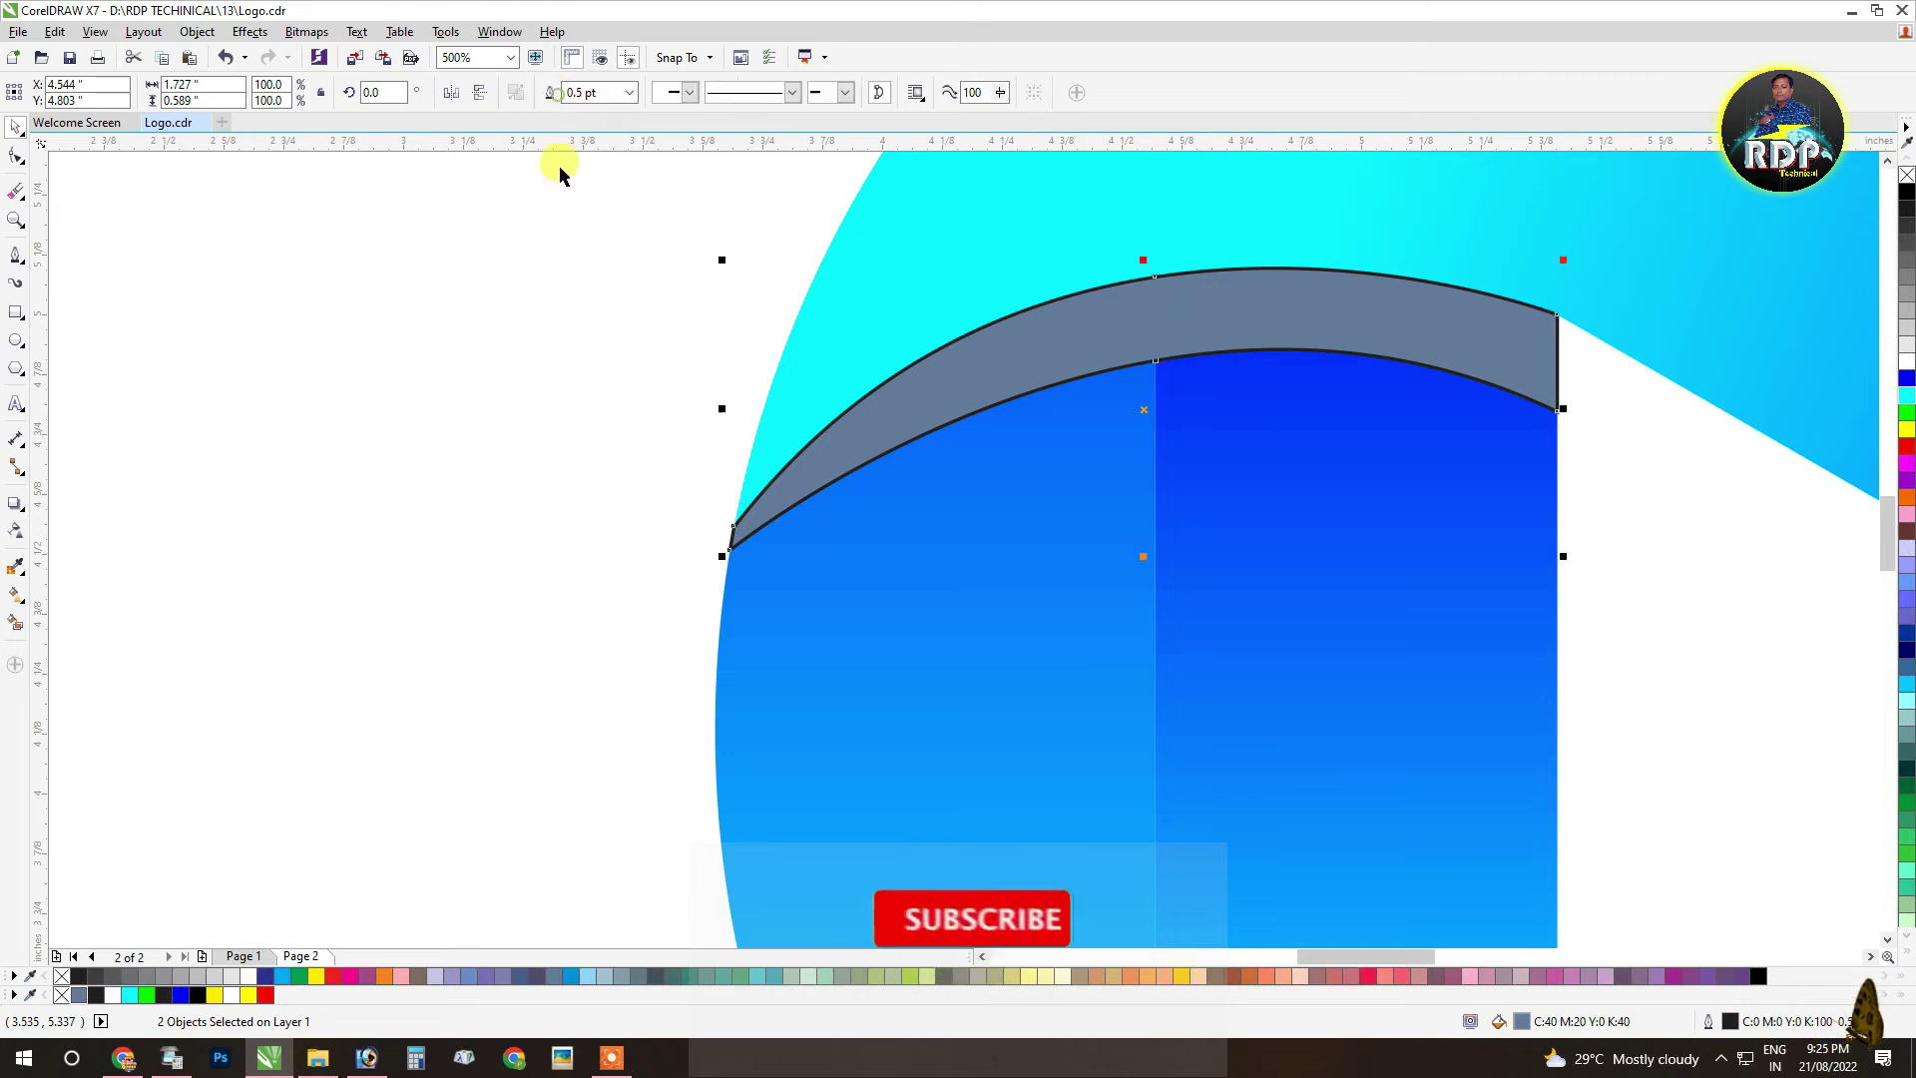
pyautogui.click(1906, 377)
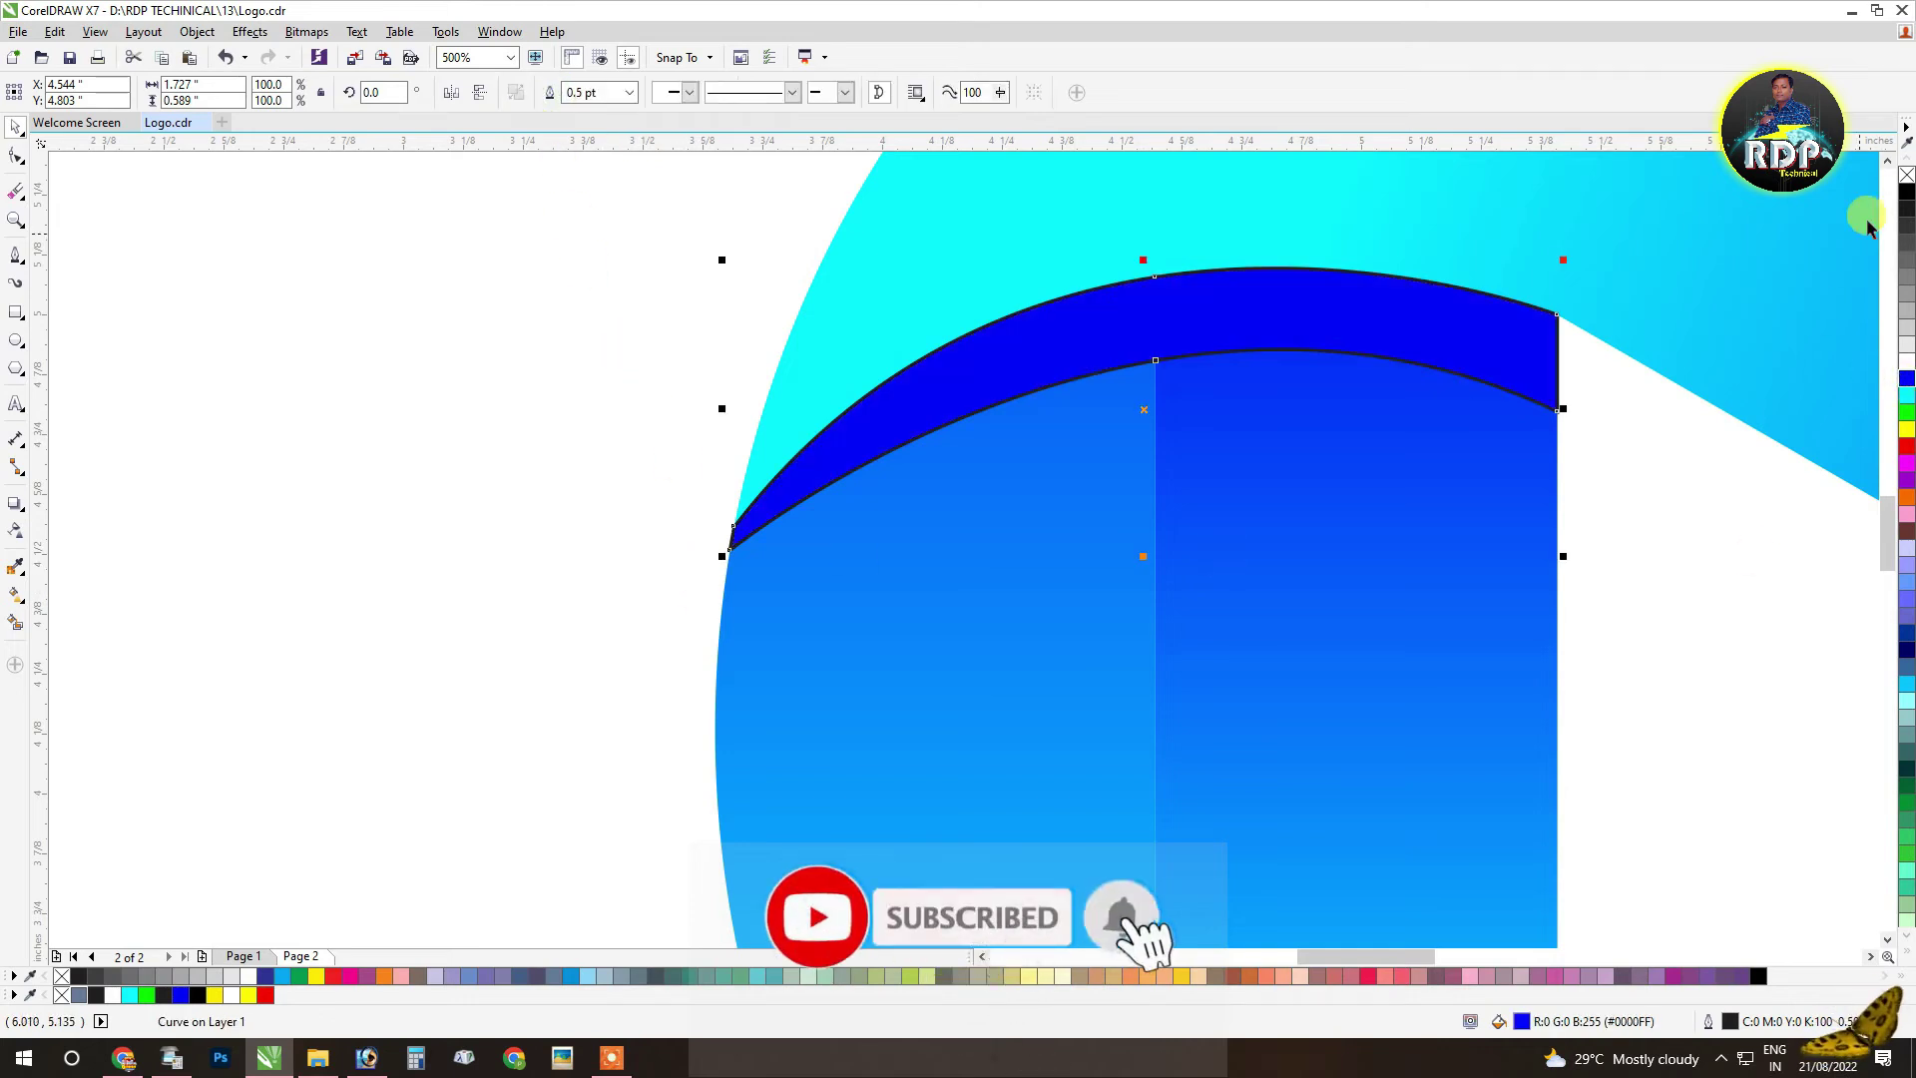
pyautogui.rightClick(1906, 175)
pyautogui.scroll(-3, 958, 539)
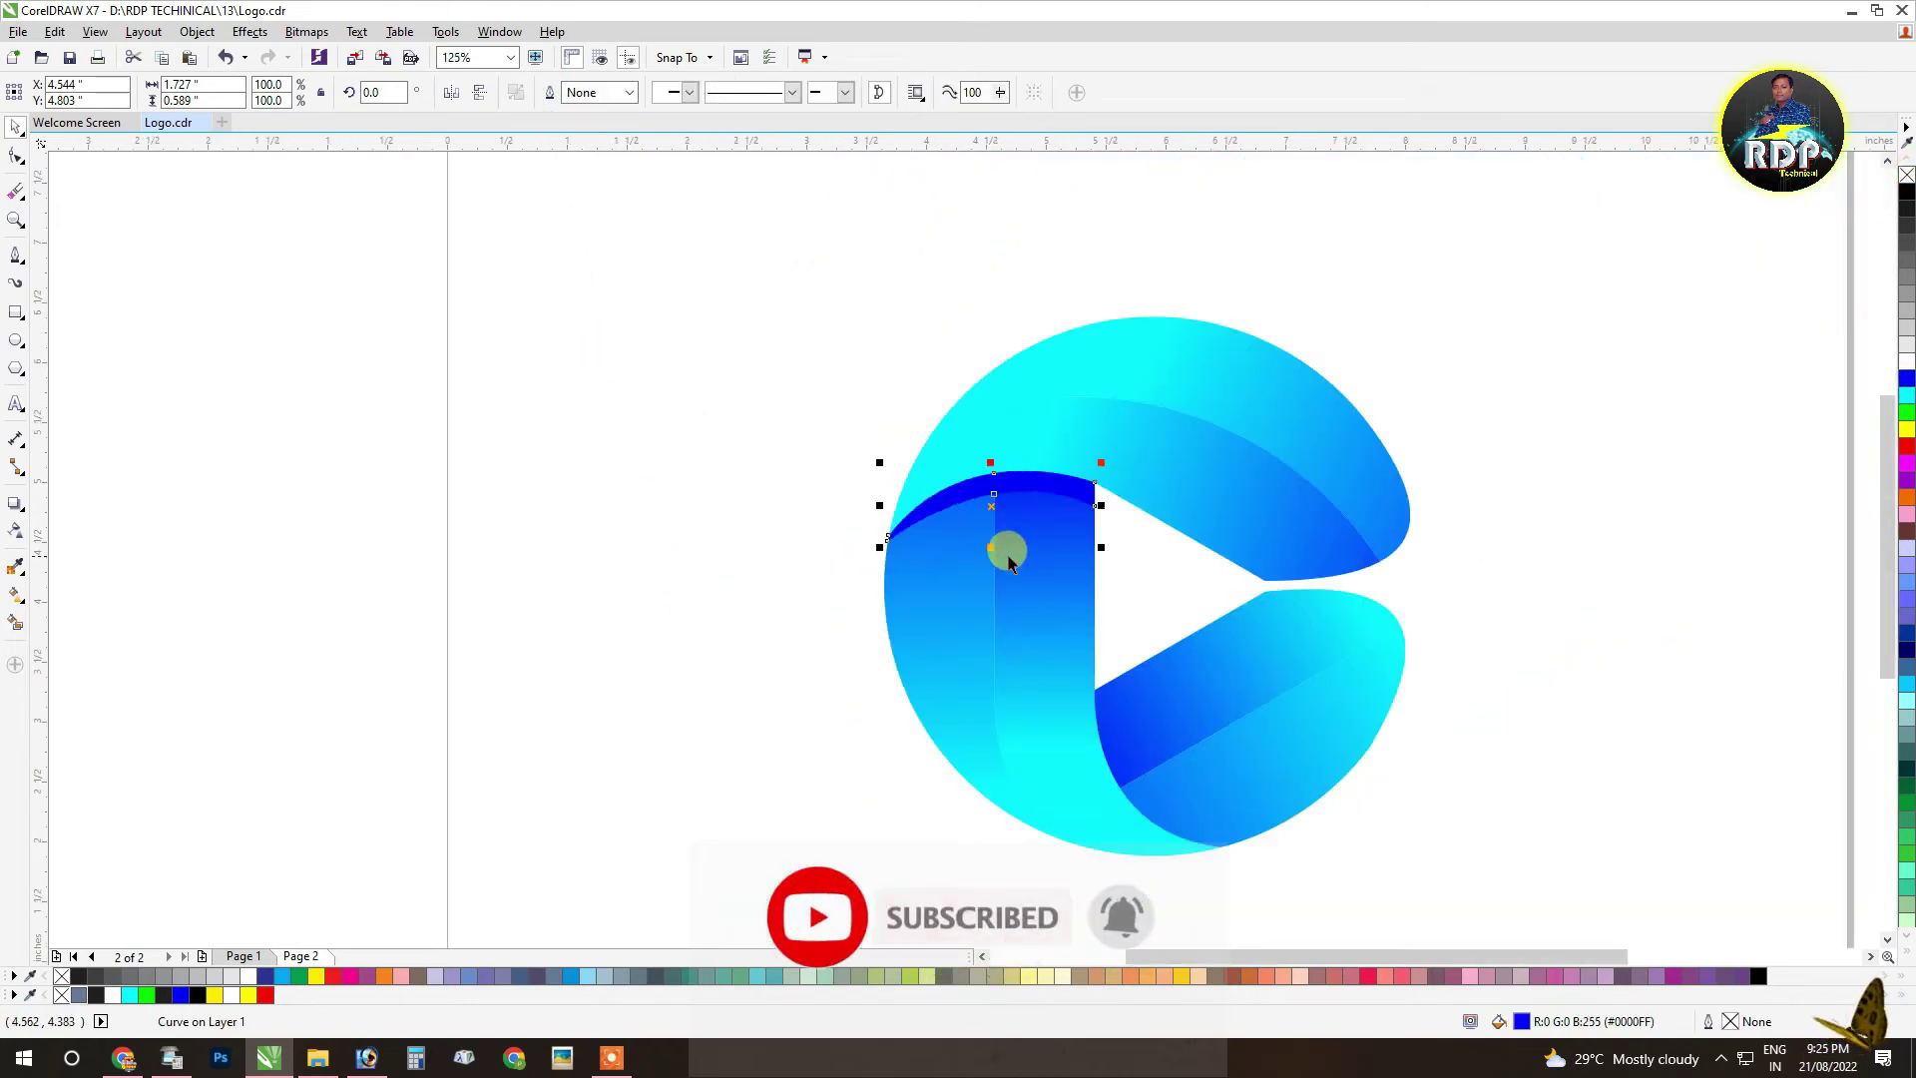
# Step: Apply a uniform transparency of 81 to the blue shadow strip atop the vertical bands
pyautogui.scroll(2, 1041, 457)
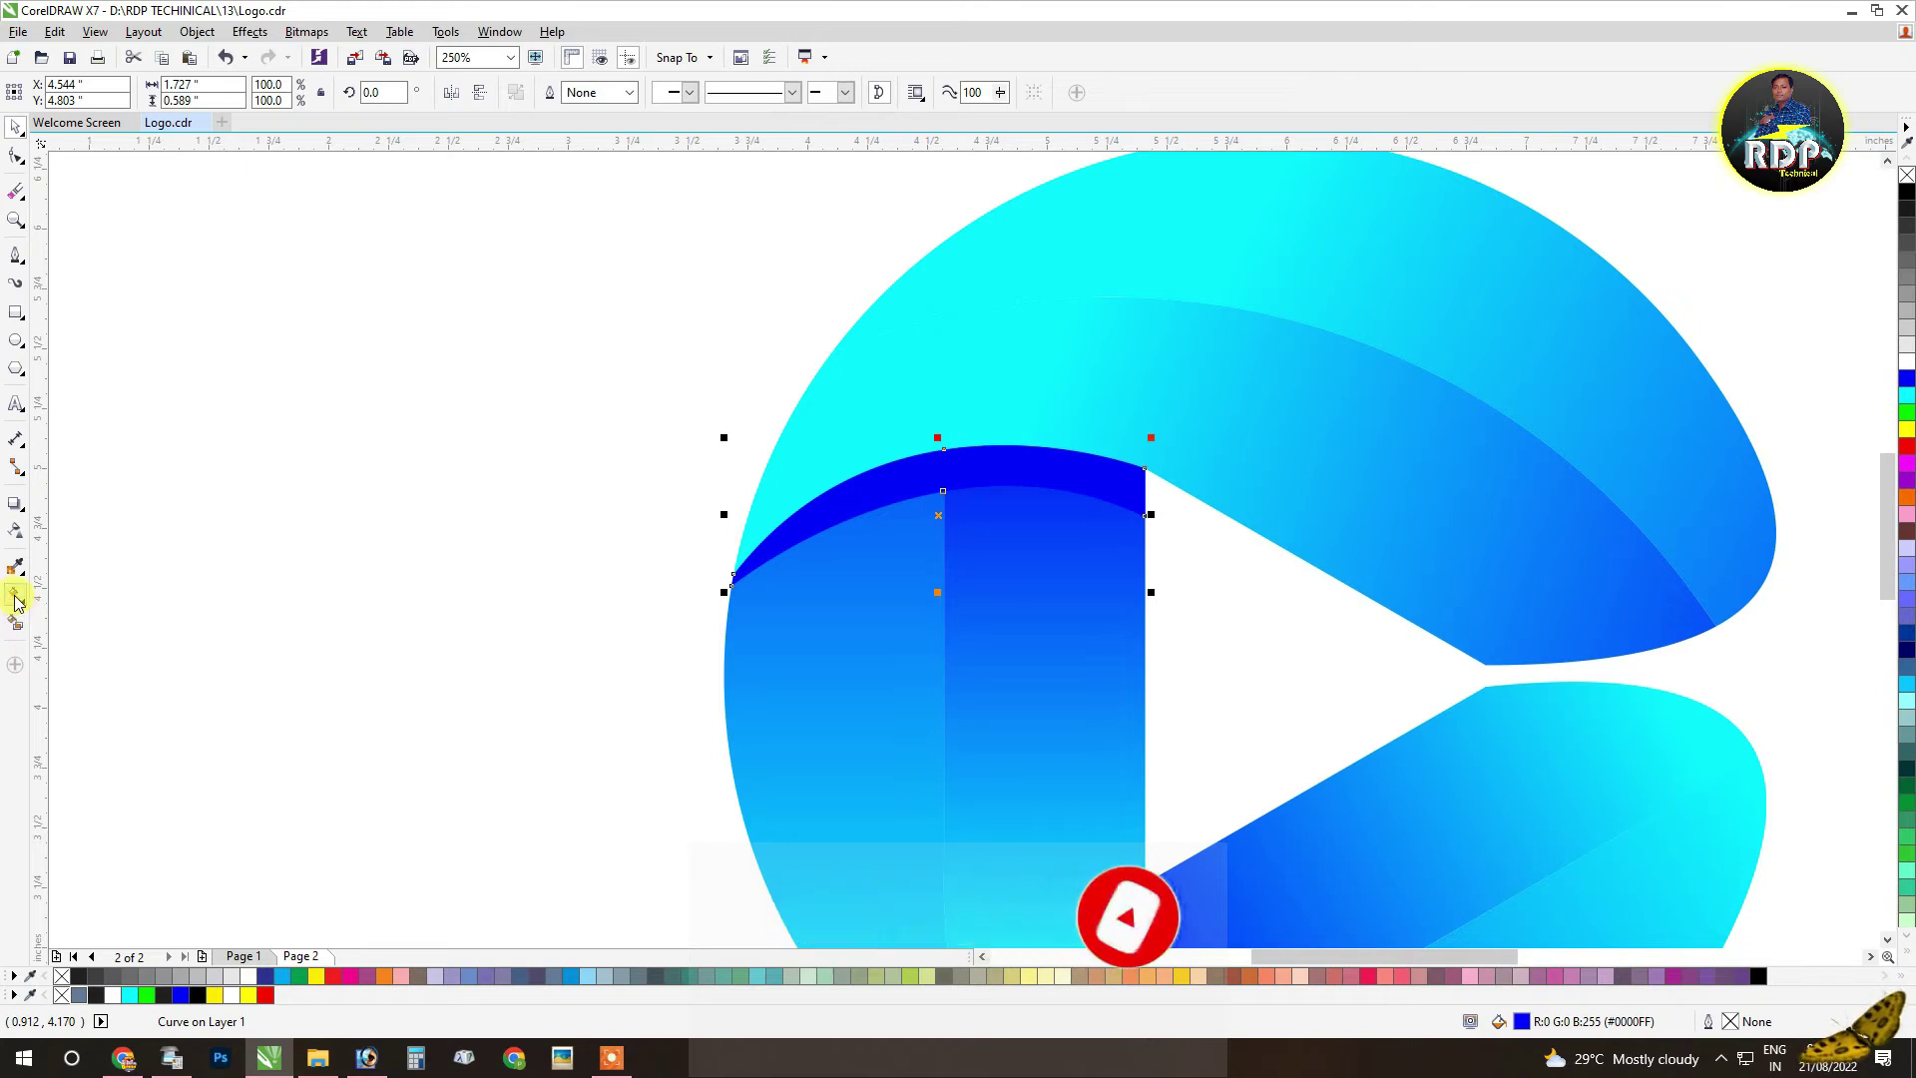
pyautogui.click(15, 529)
pyautogui.click(915, 612)
pyautogui.moveTo(915, 612); pyautogui.dragTo(938, 621)
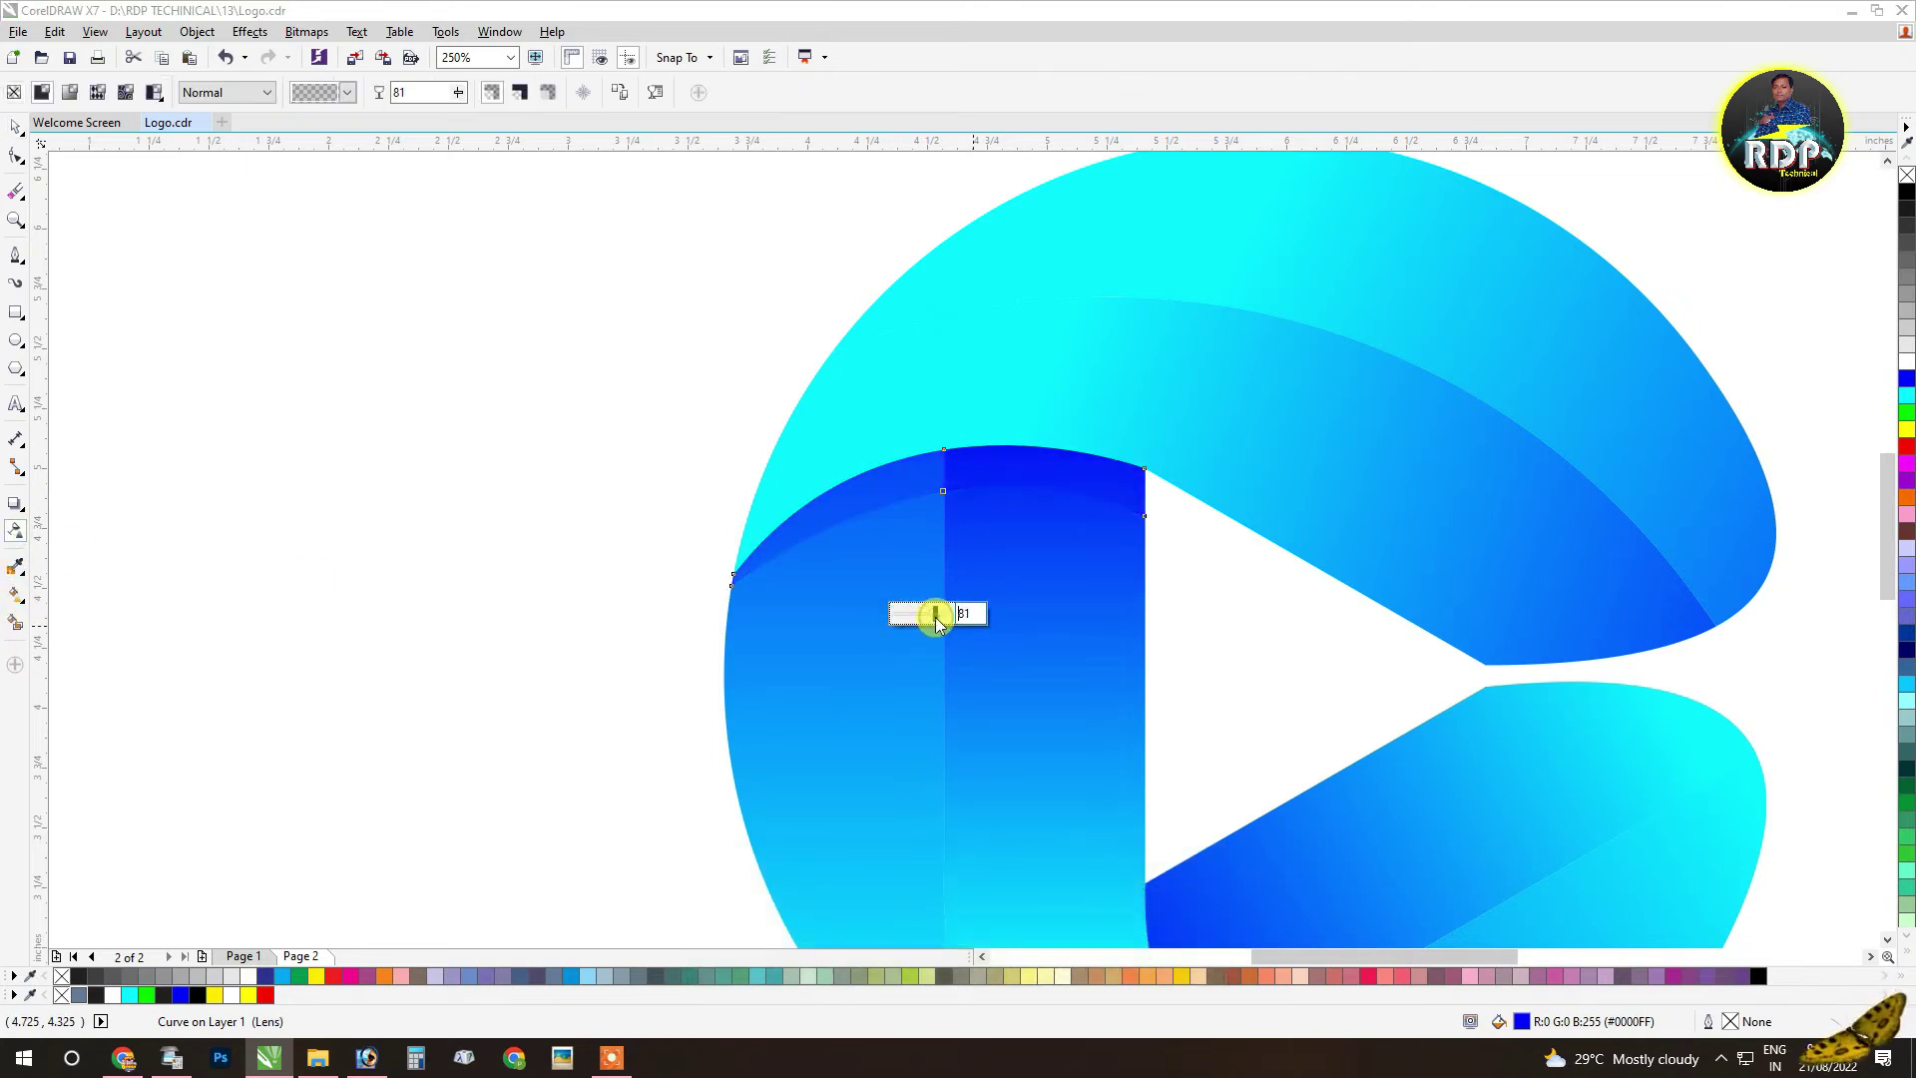
pyautogui.click(15, 126)
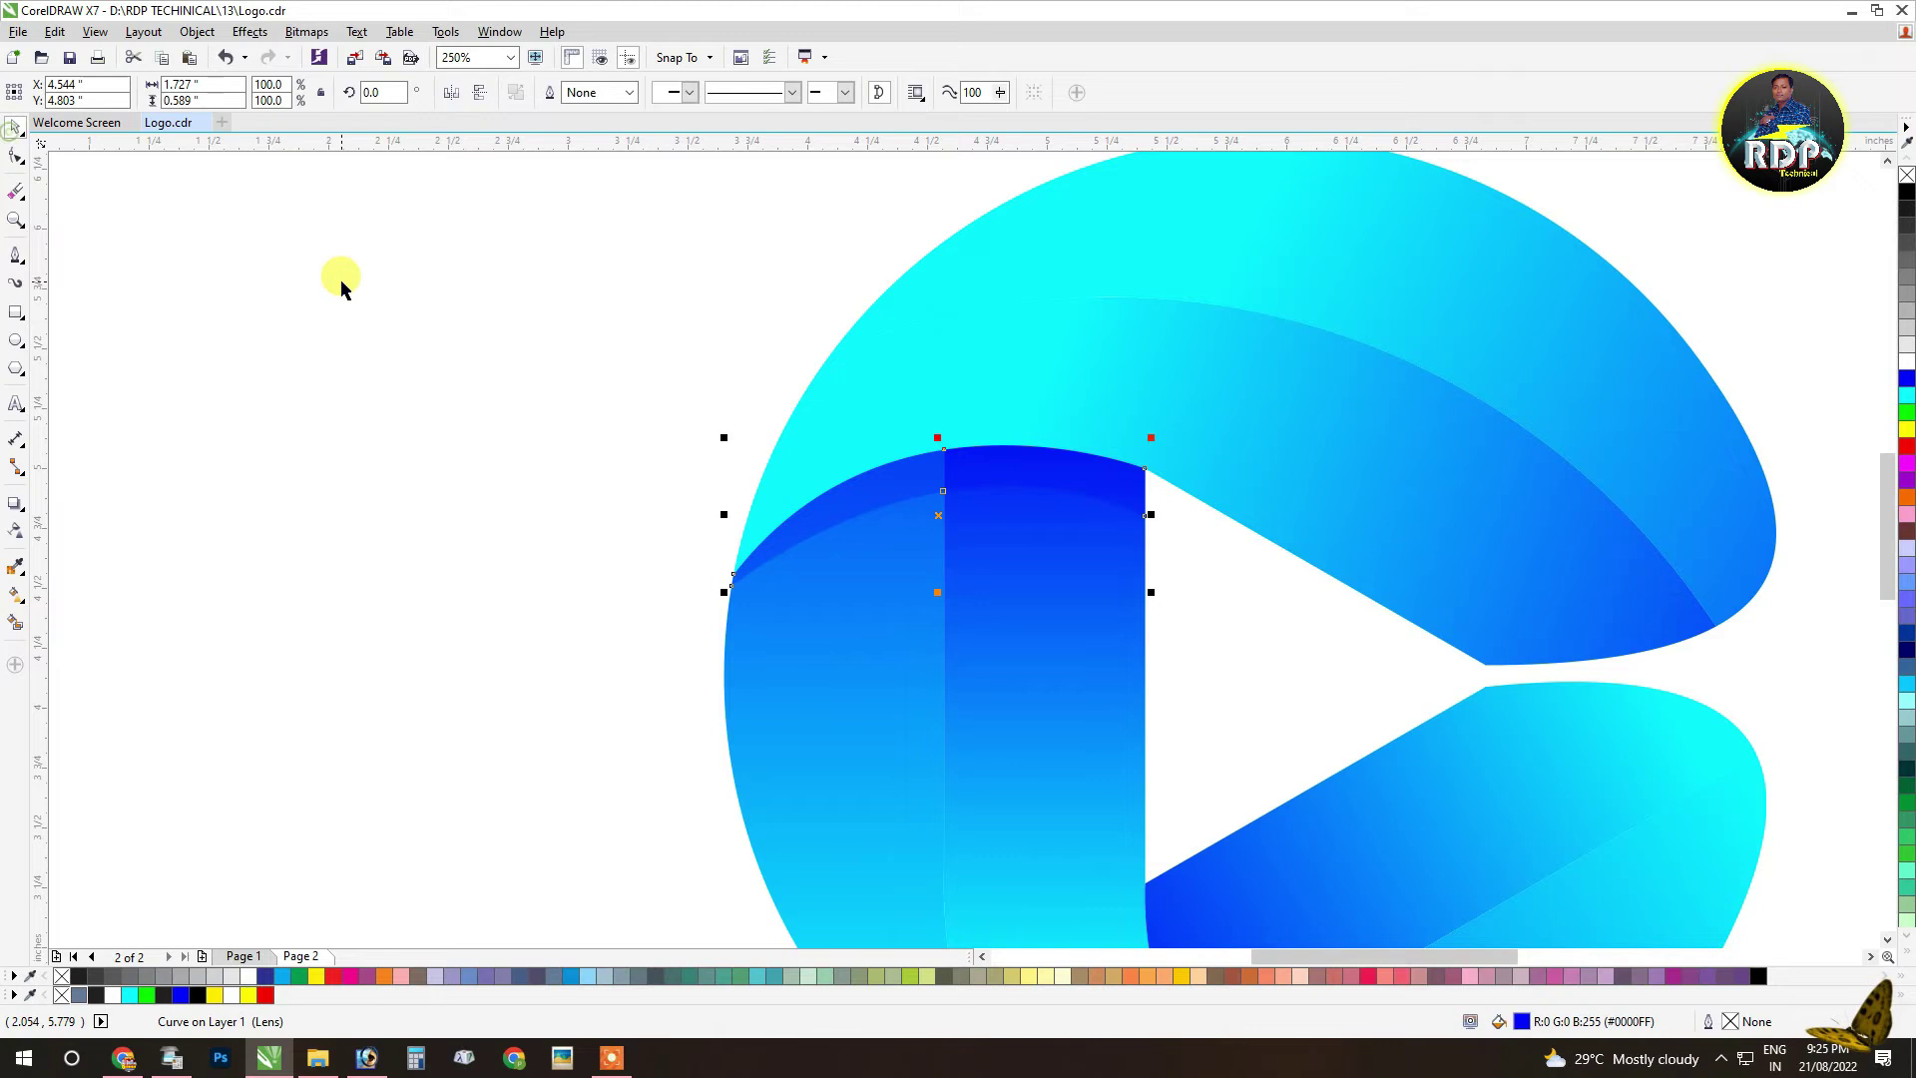
pyautogui.click(337, 283)
# Step: Save the document and draw a Pen curve across the lower-right section, just inside its curved edge beside the vertical band
pyautogui.scroll(-2, 337, 282)
pyautogui.scroll(1, 525, 453)
pyautogui.scroll(1, 617, 492)
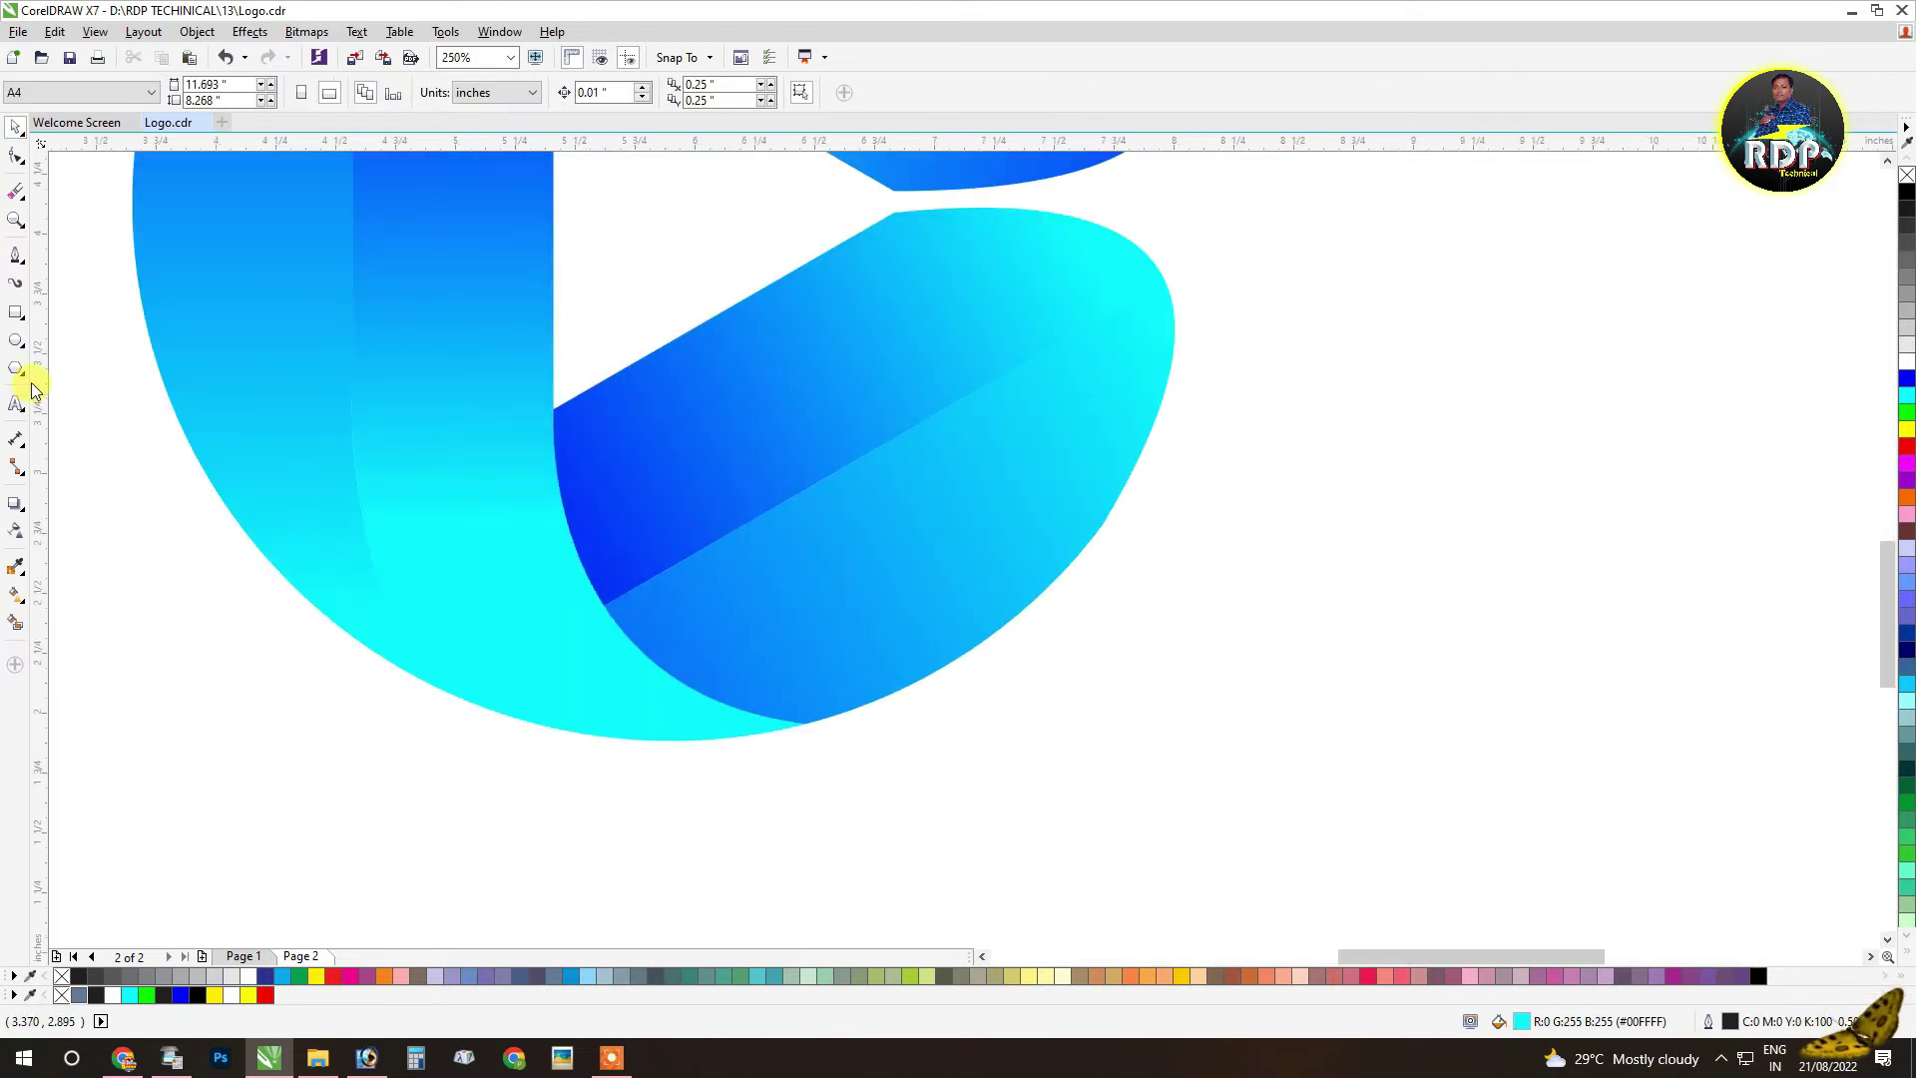
pyautogui.click(16, 257)
pyautogui.hotkey('ctrl', 's')
pyautogui.click(991, 821)
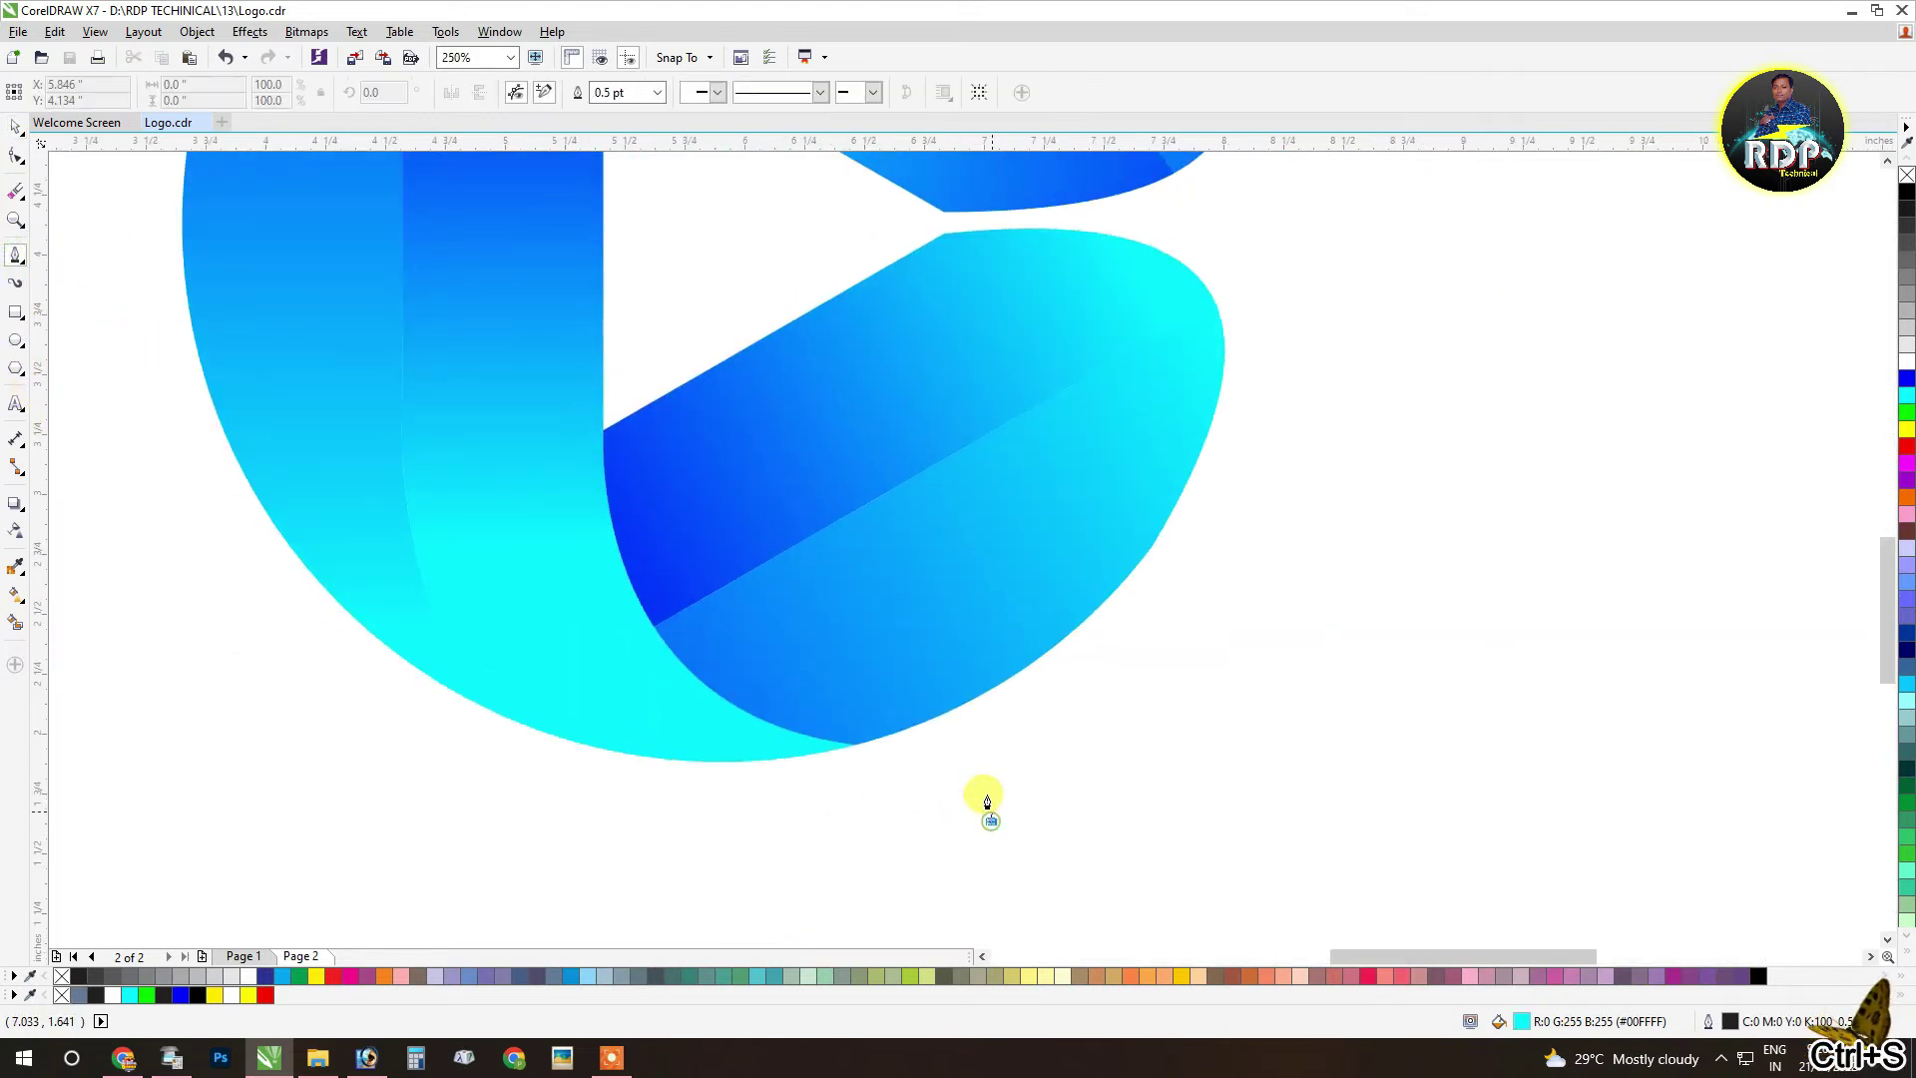
pyautogui.click(872, 743)
pyautogui.moveTo(641, 407); pyautogui.dragTo(632, 194)
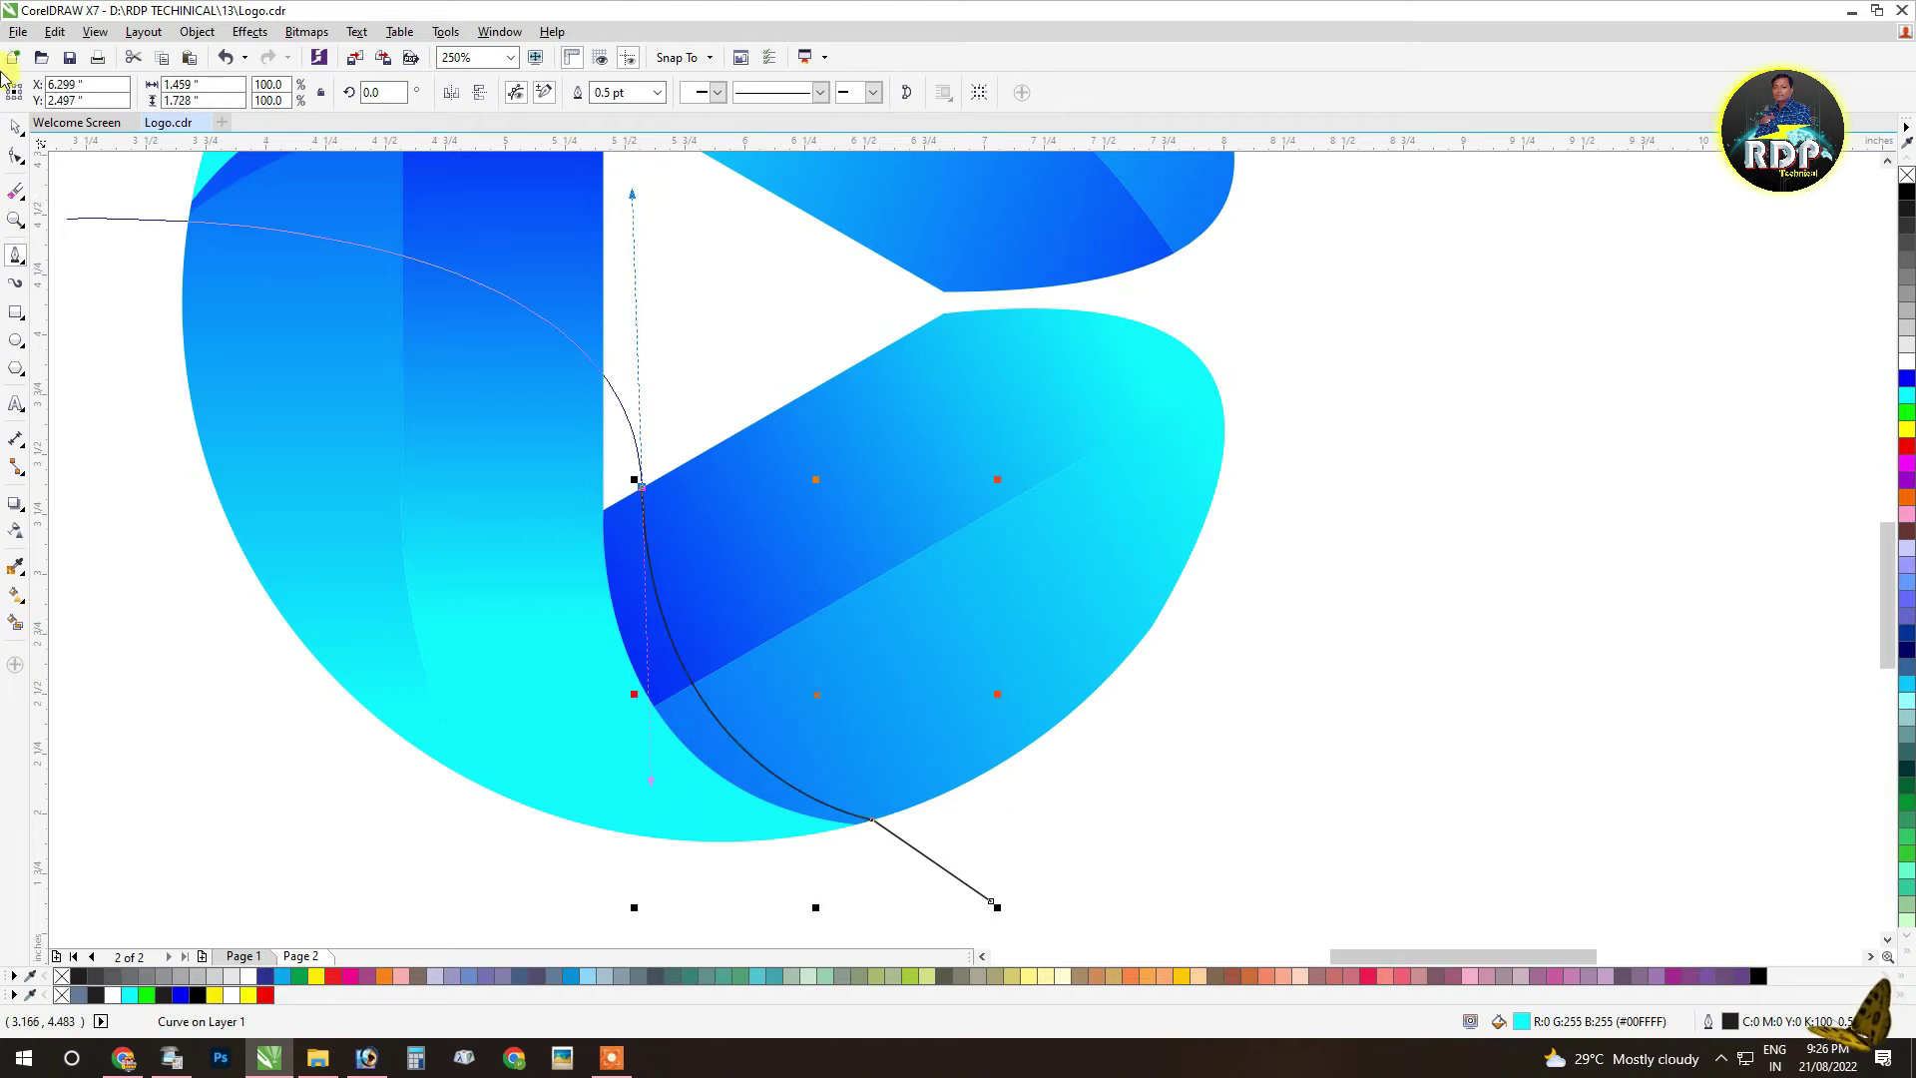
pyautogui.click(18, 128)
pyautogui.click(1371, 710)
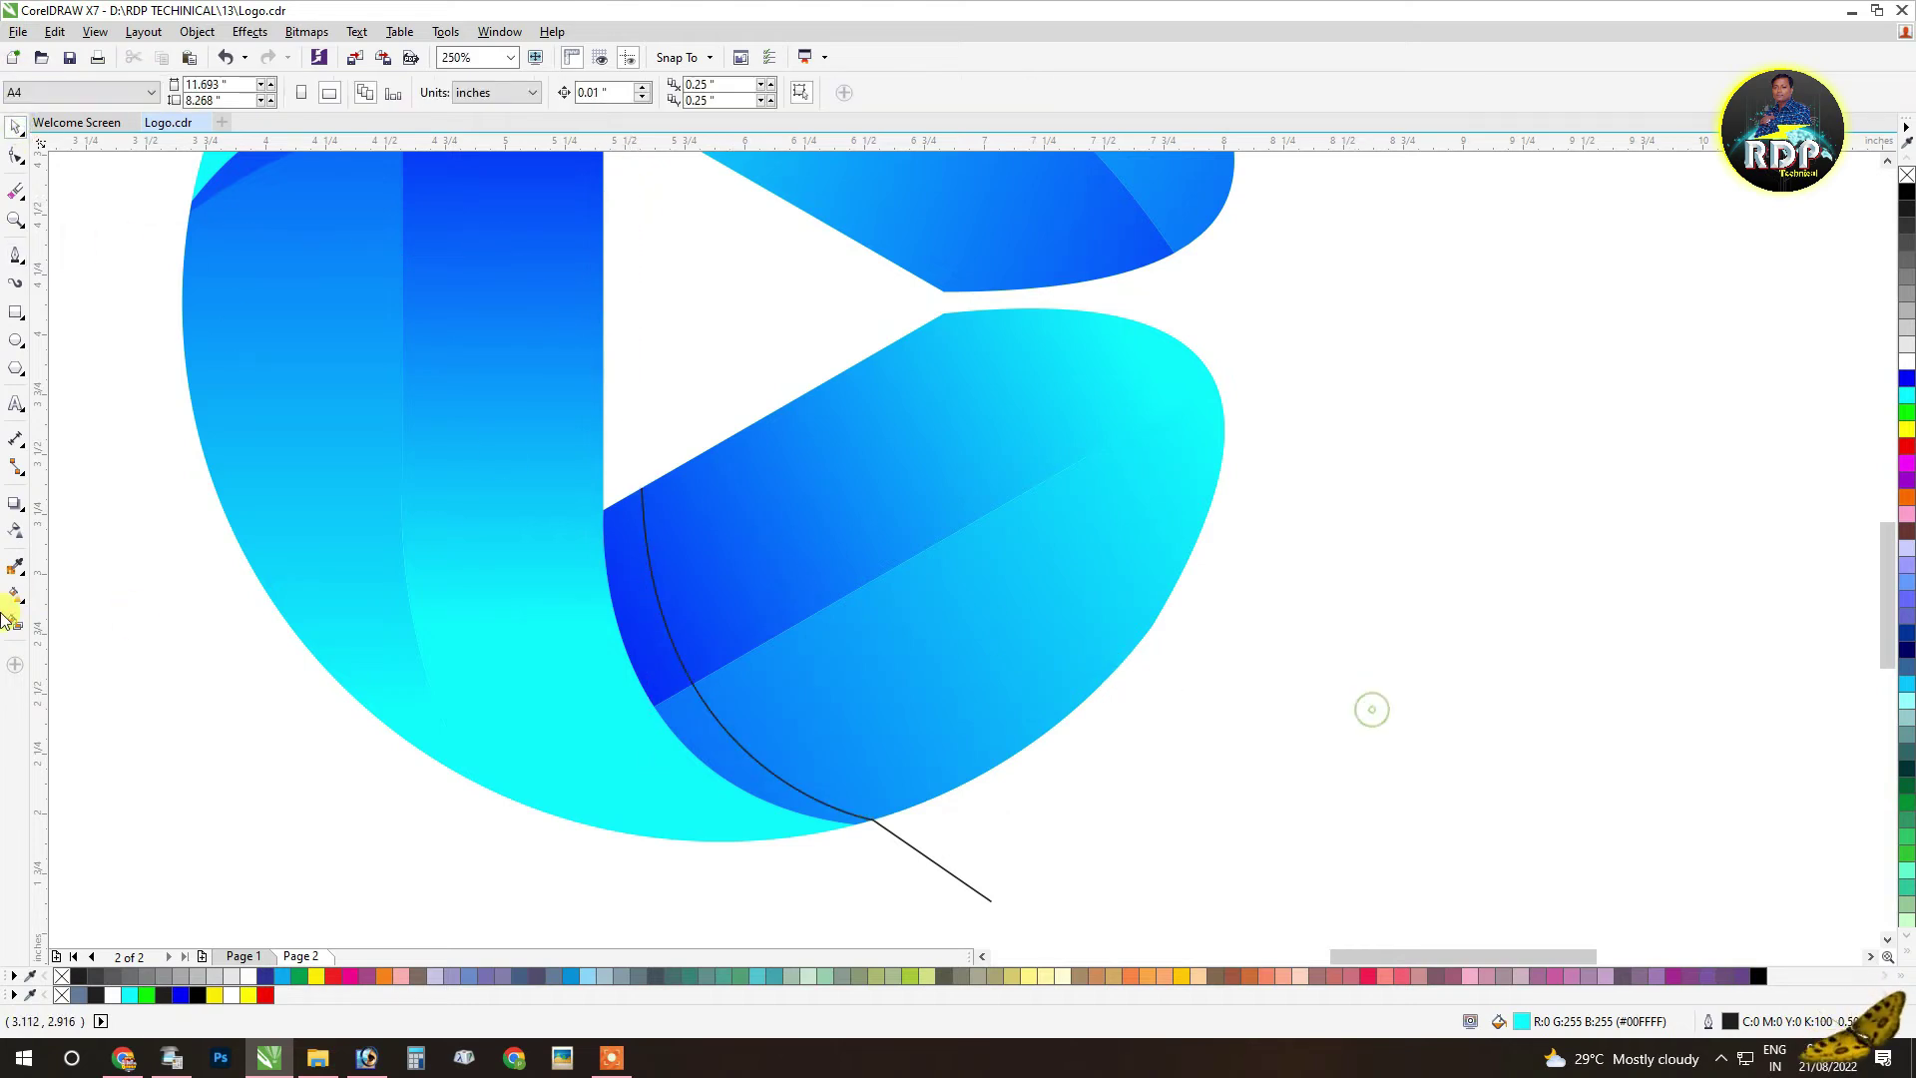
# Step: Smart Fill the two narrow strips between the new curve and the lower-right section's inner edge, then delete the curve
pyautogui.click(14, 627)
pyautogui.click(682, 646)
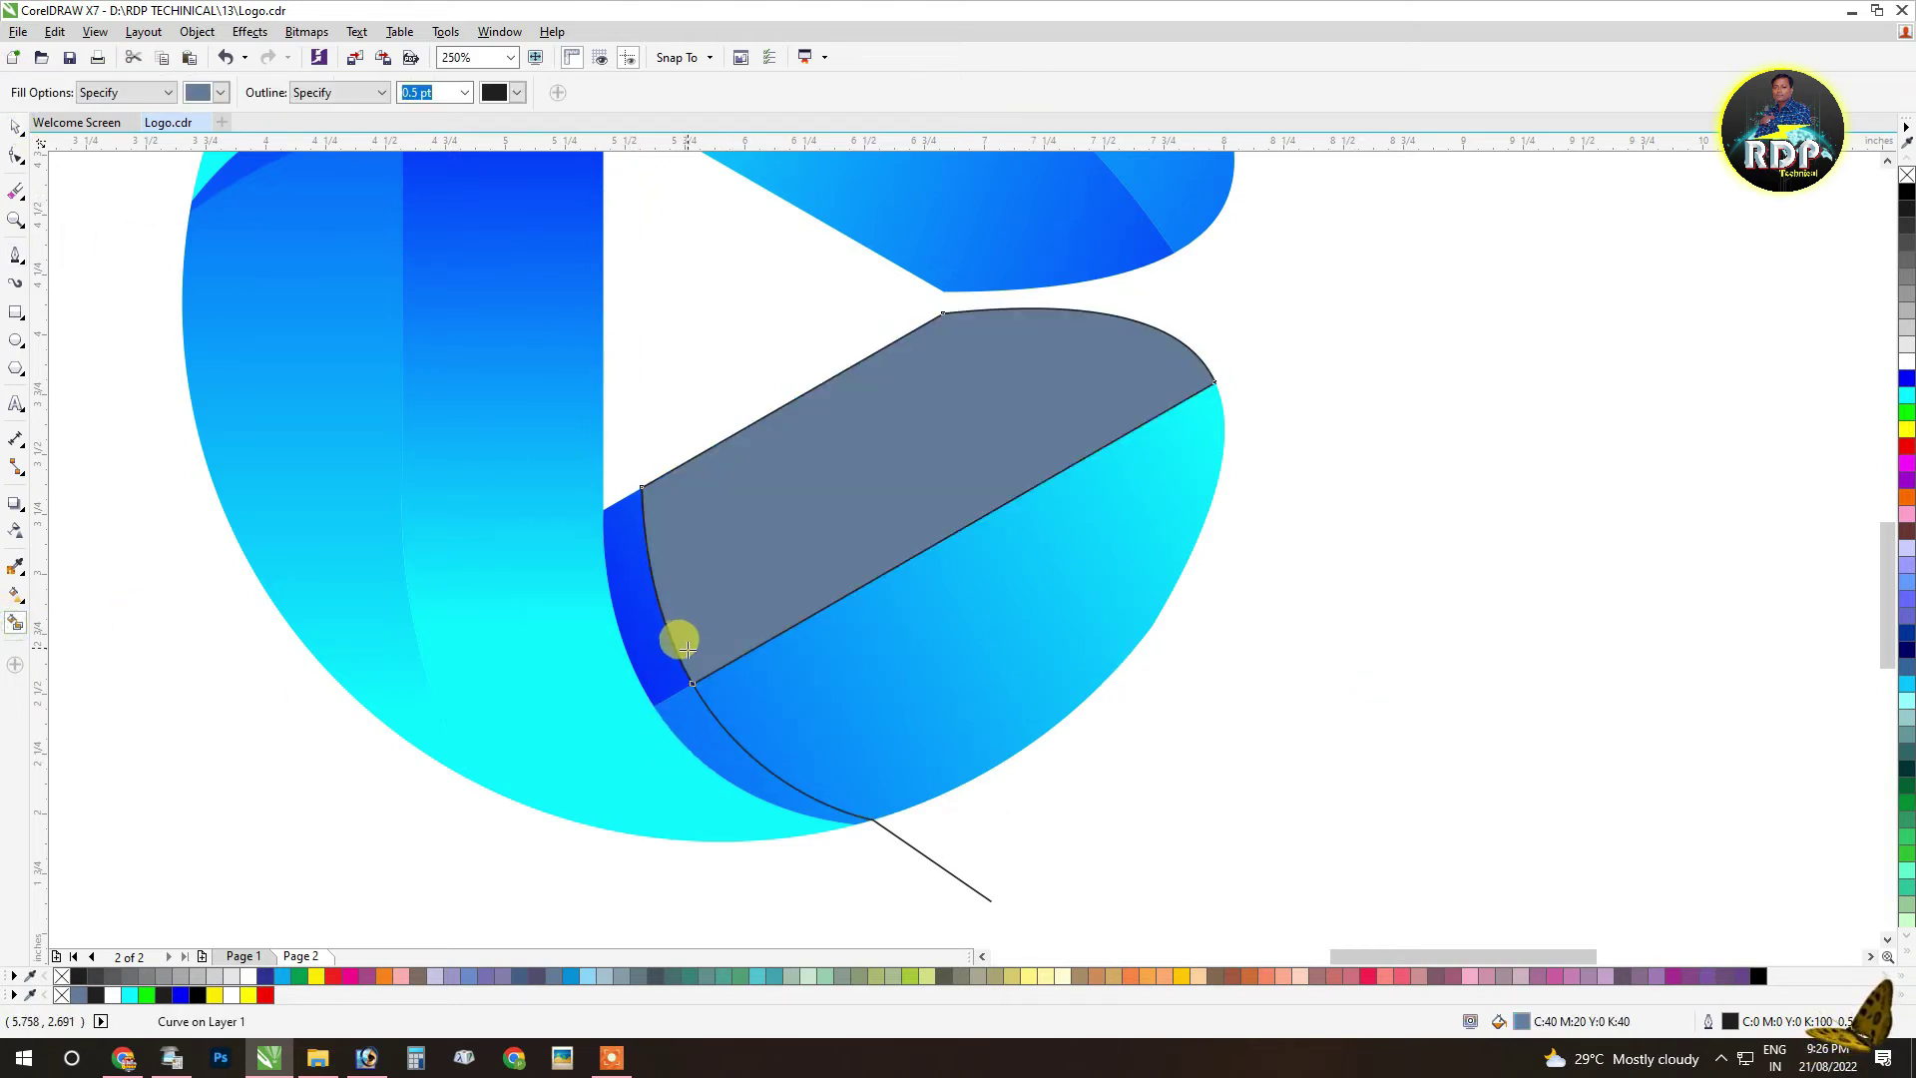
pyautogui.hotkey('ctrl', 'z')
pyautogui.click(649, 645)
pyautogui.click(710, 714)
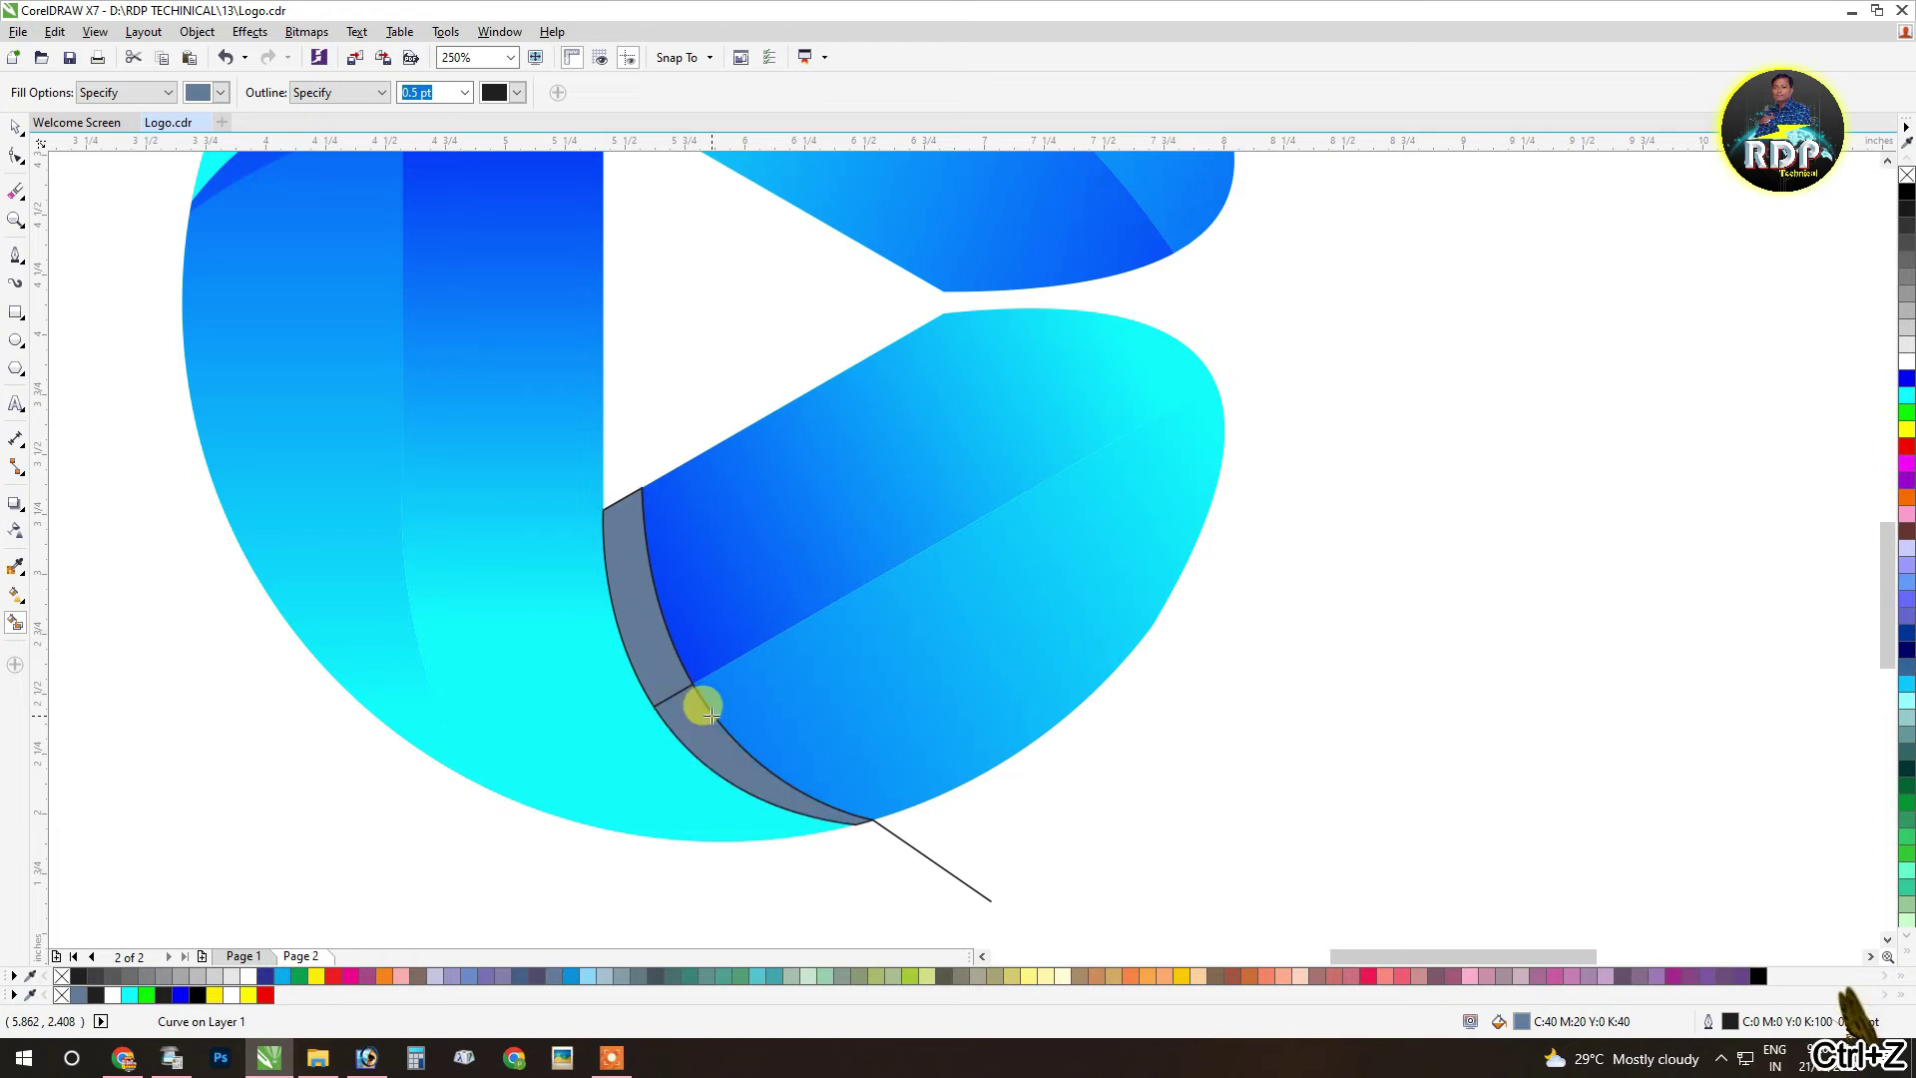
pyautogui.click(17, 129)
pyautogui.click(961, 881)
pyautogui.moveTo(961, 884); pyautogui.dragTo(1710, 889)
pyautogui.press('Delete')
# Step: Weld the two strips along the lower-right section's inner edge into one shape
pyautogui.click(758, 758)
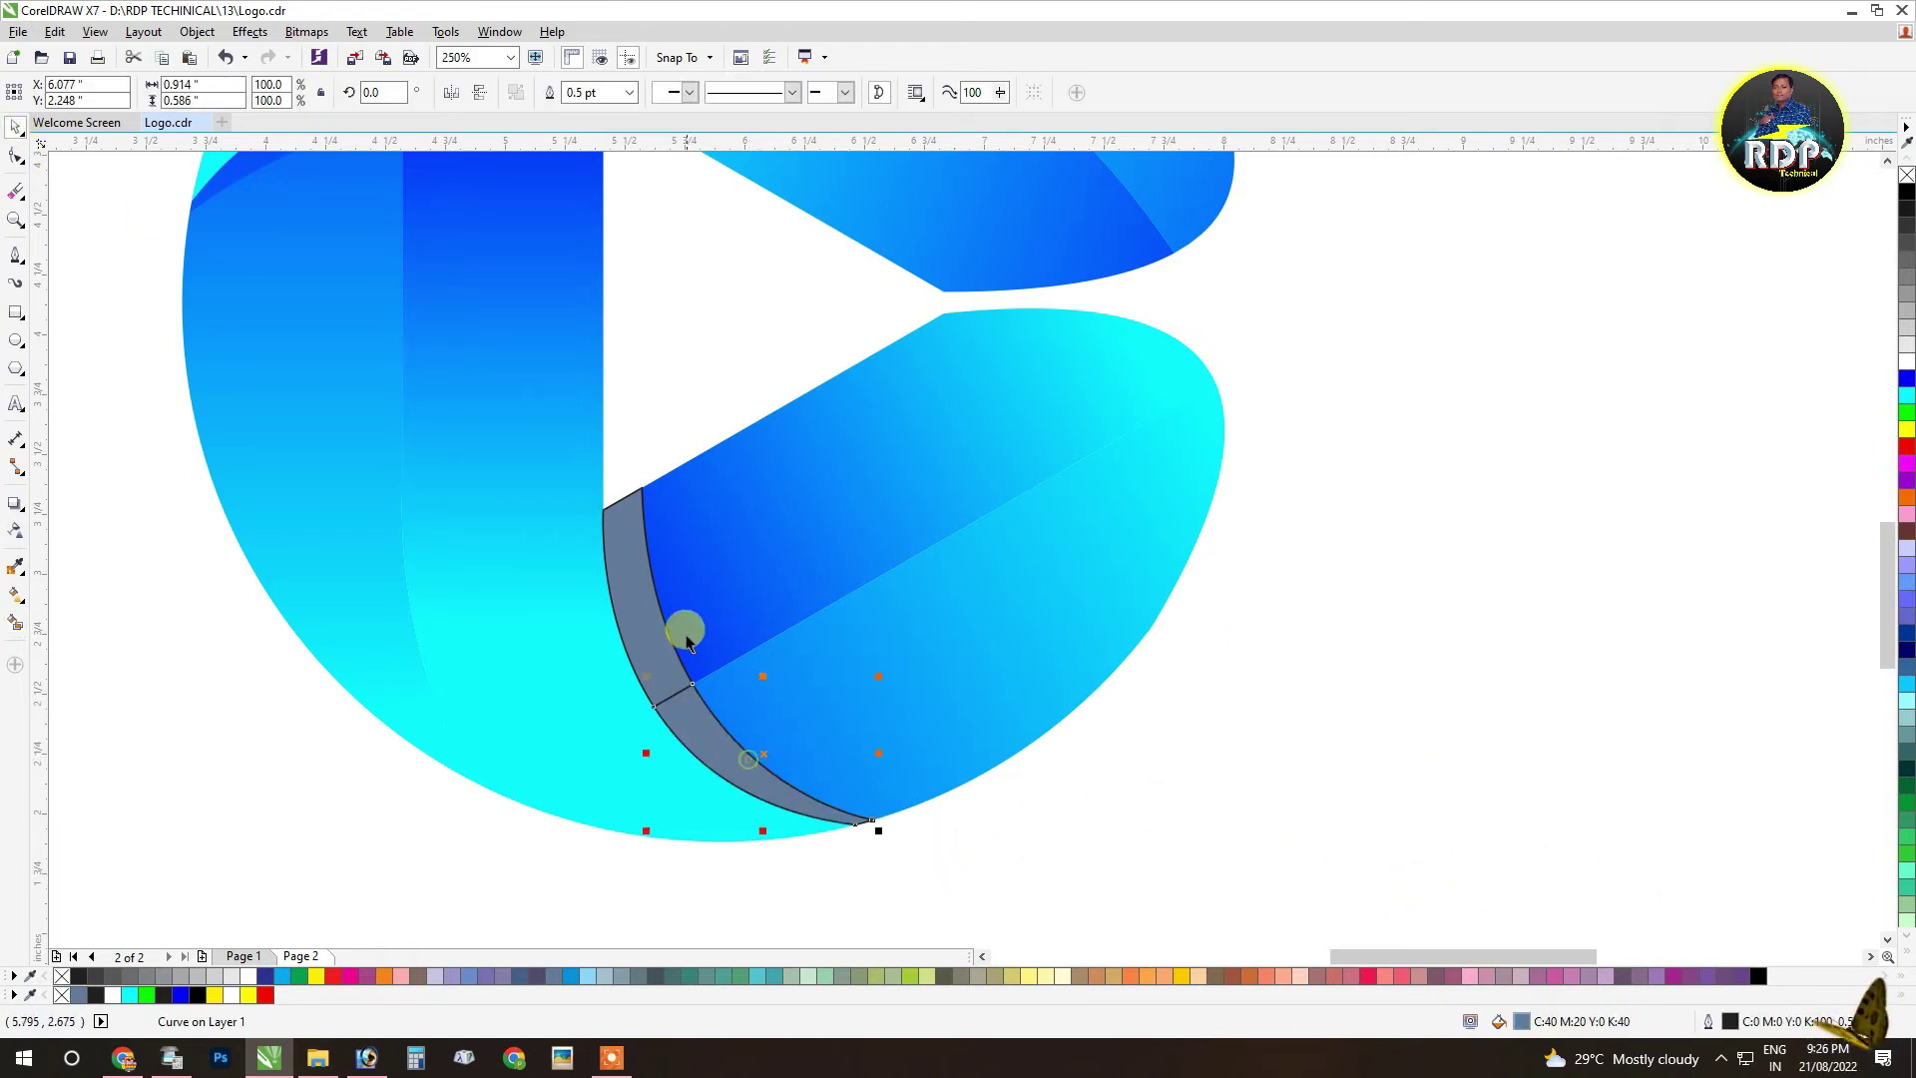
pyautogui.keyDown('shift'); pyautogui.click(625, 560); pyautogui.keyUp('shift')
pyautogui.click(565, 88)
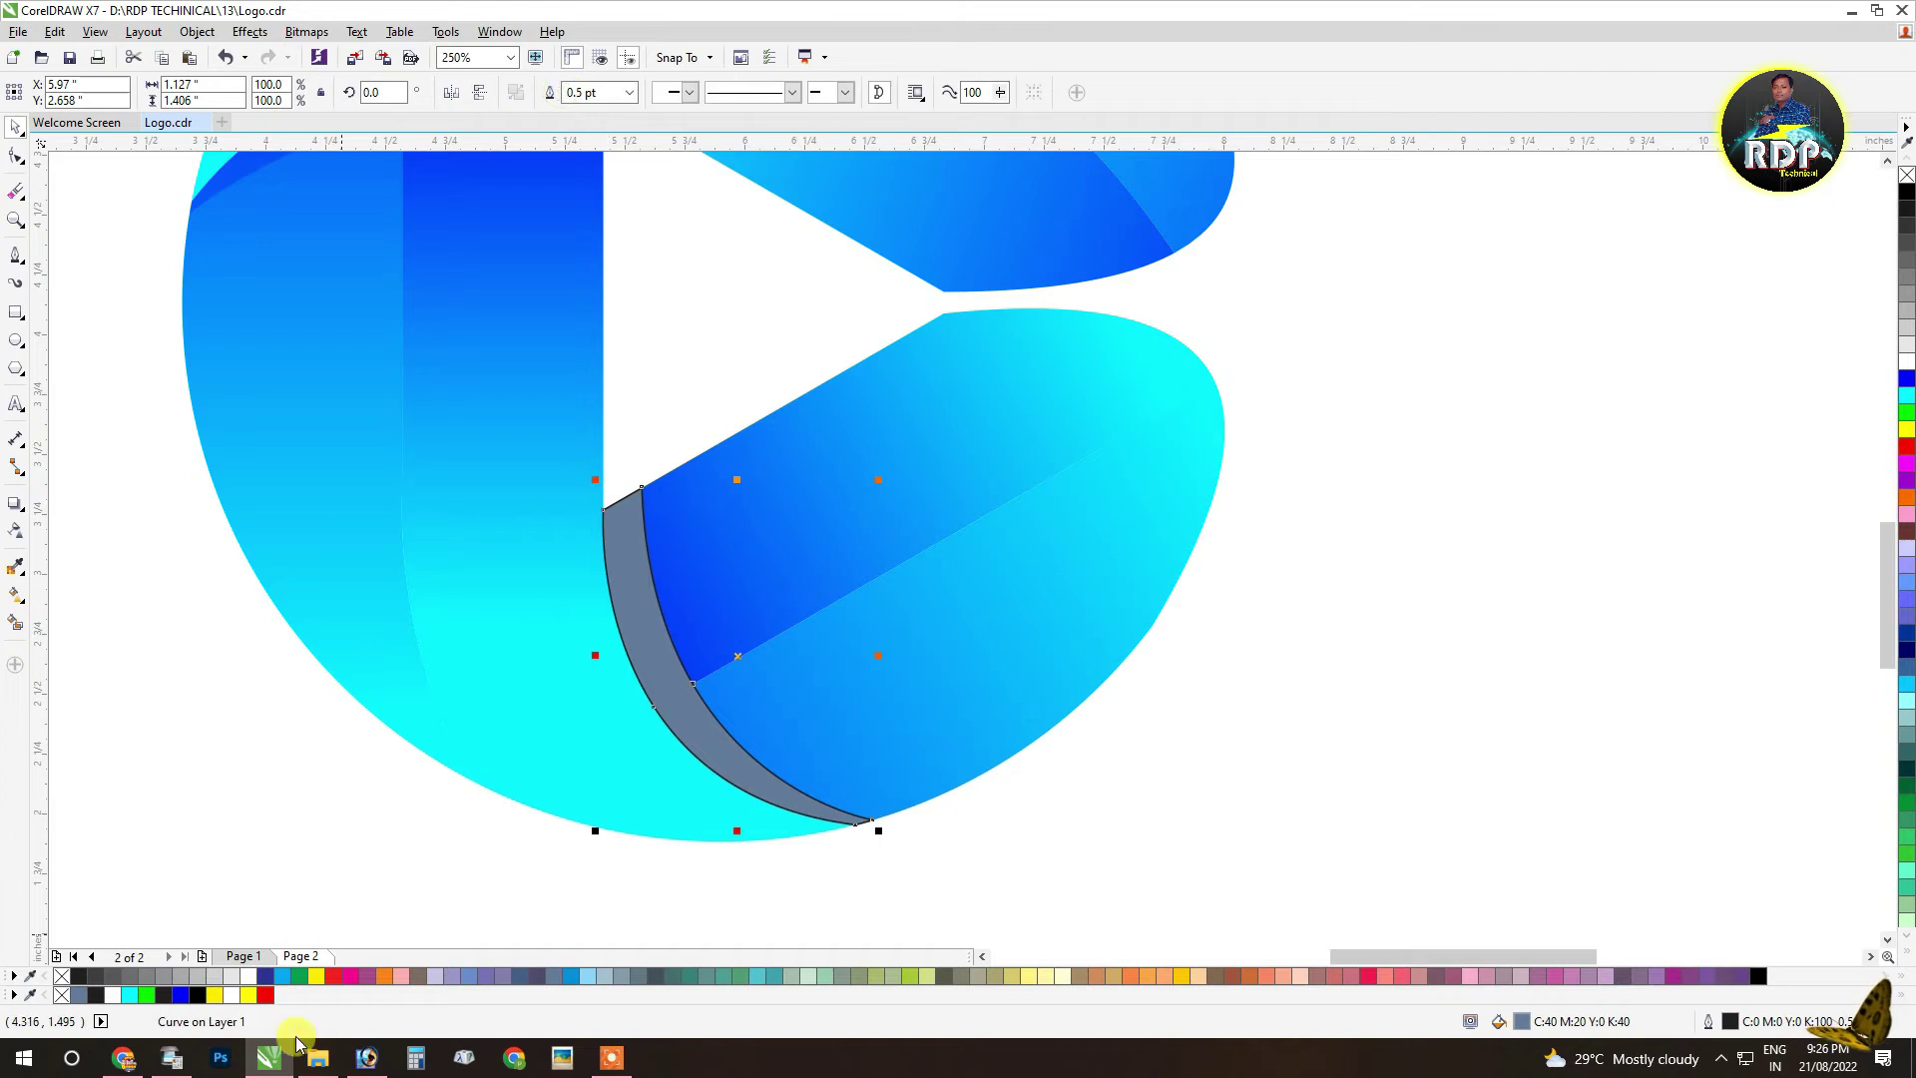
# Step: Fill the welded strip blue without an outline, make it uniformly transparent, and set the upper strip's transparency to 73
pyautogui.rightClick(62, 982)
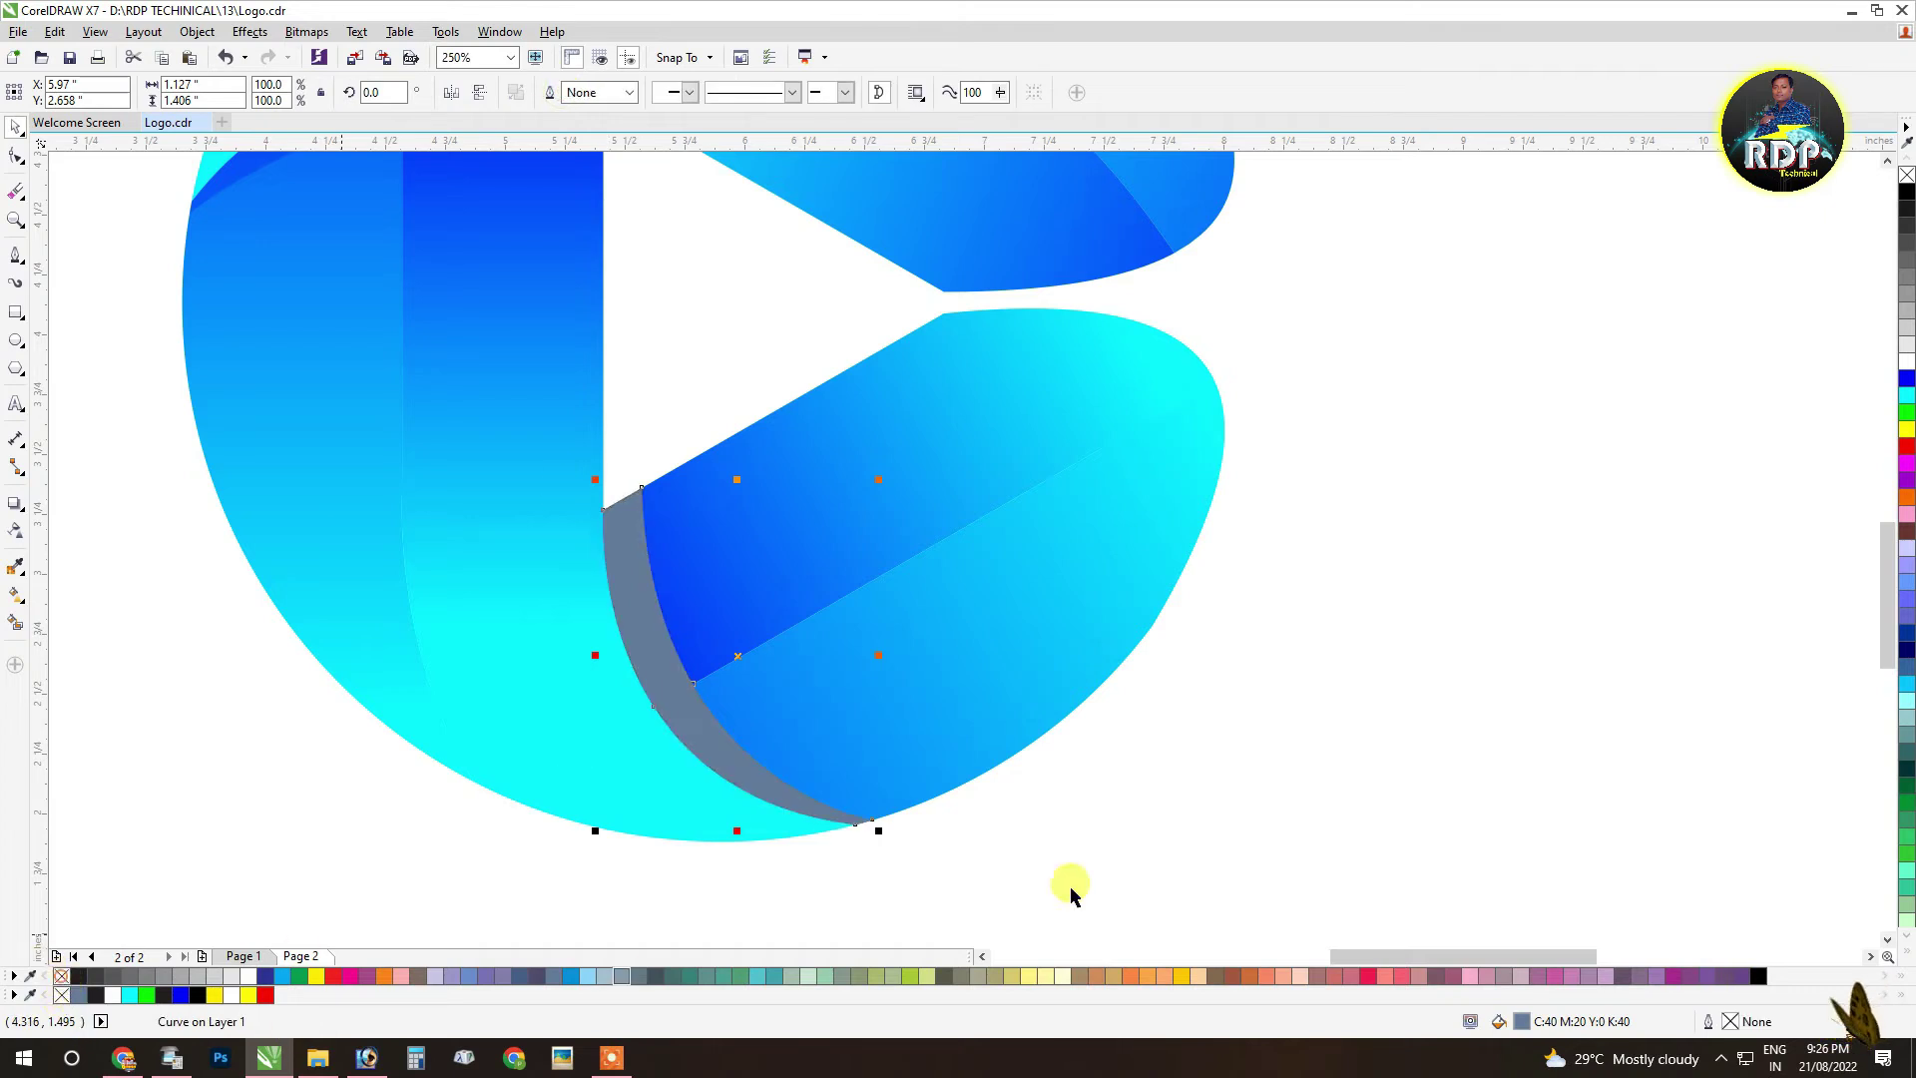
pyautogui.click(1902, 380)
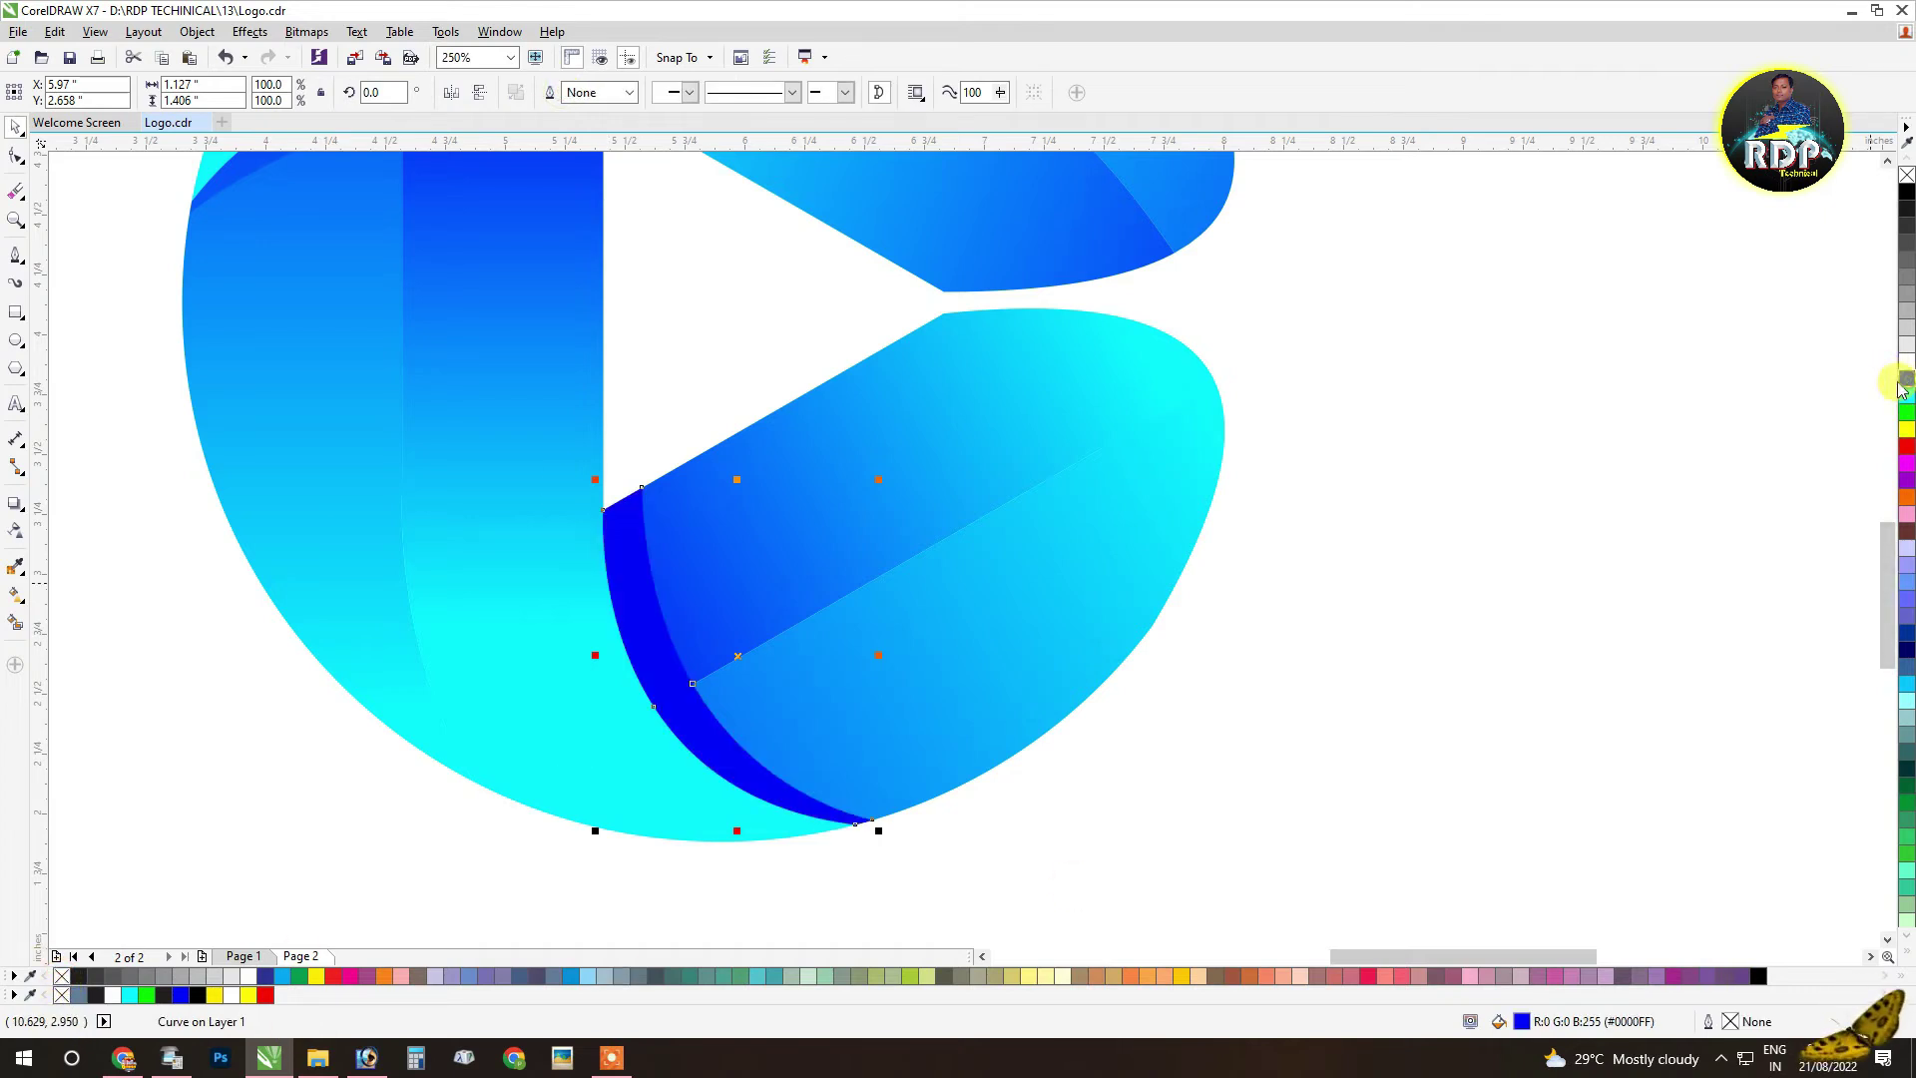
pyautogui.click(15, 531)
pyautogui.click(722, 853)
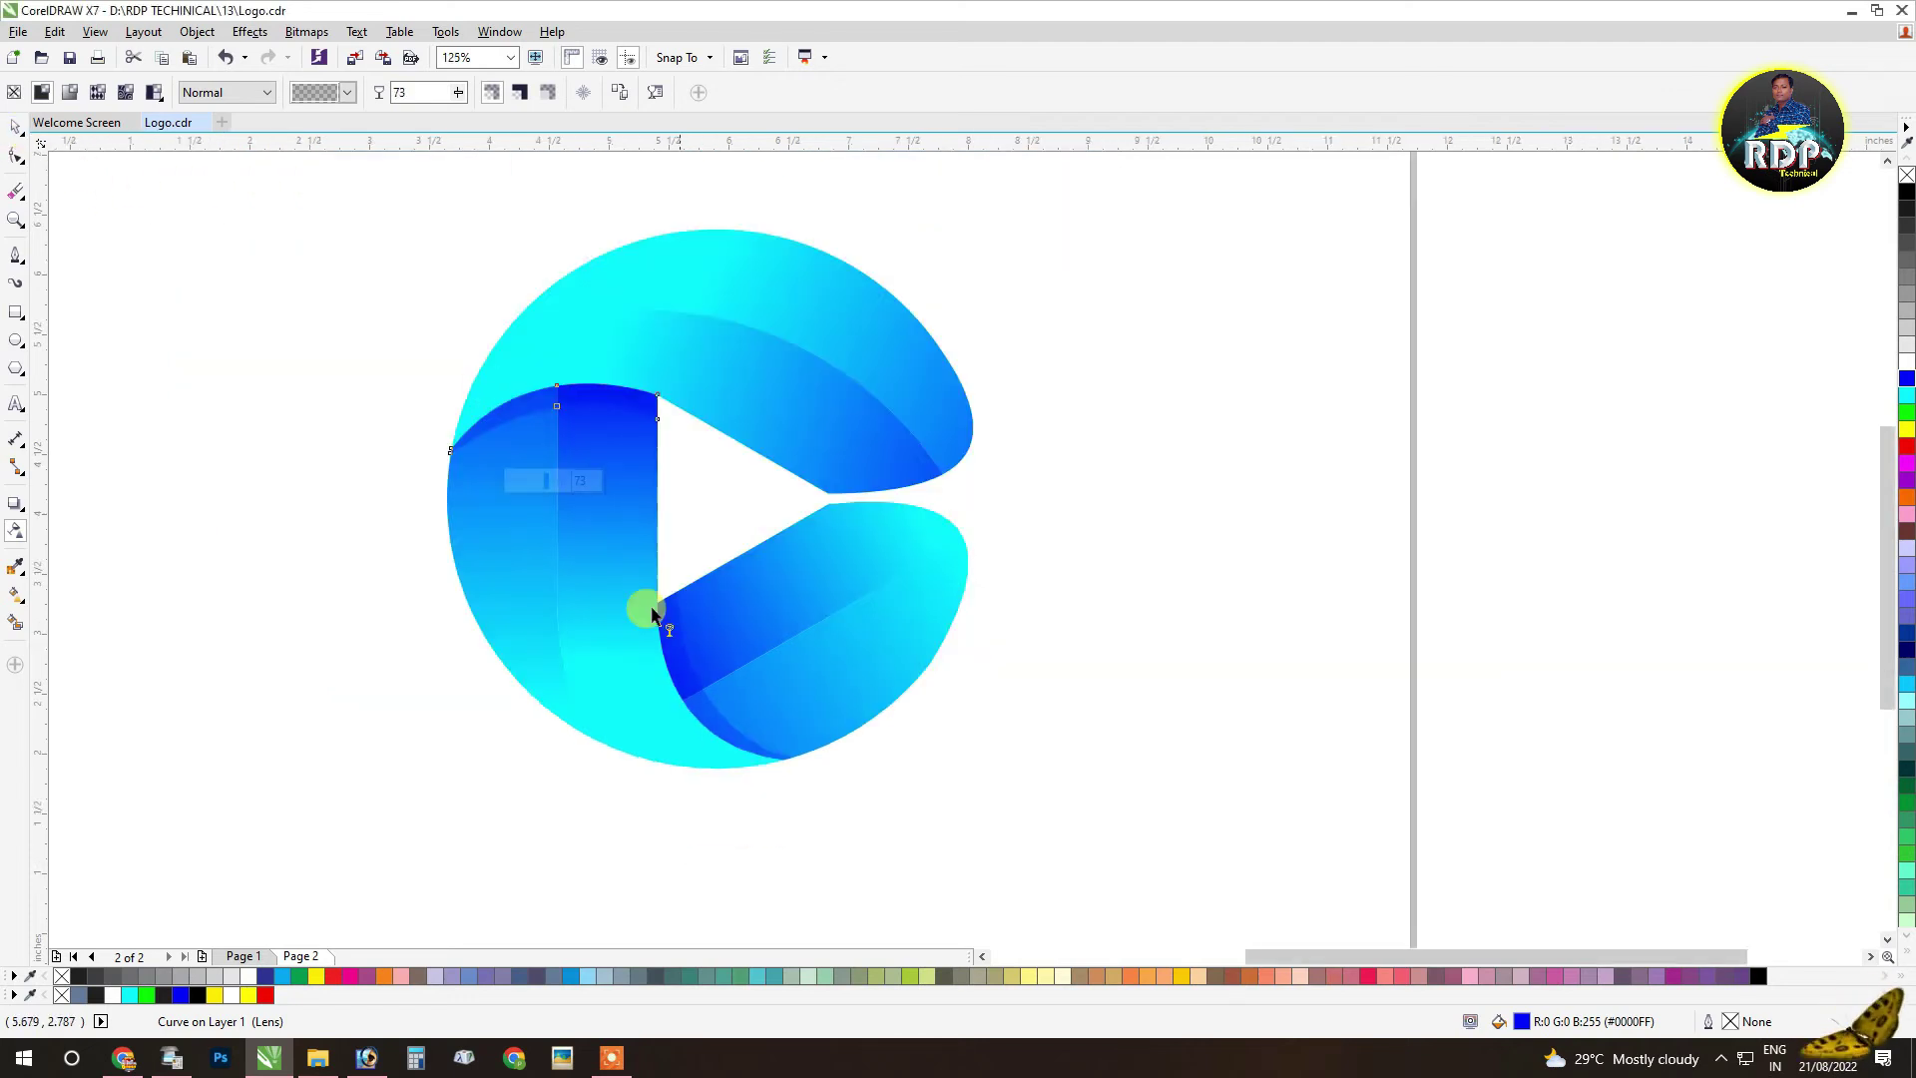
pyautogui.scroll(3, 658, 599)
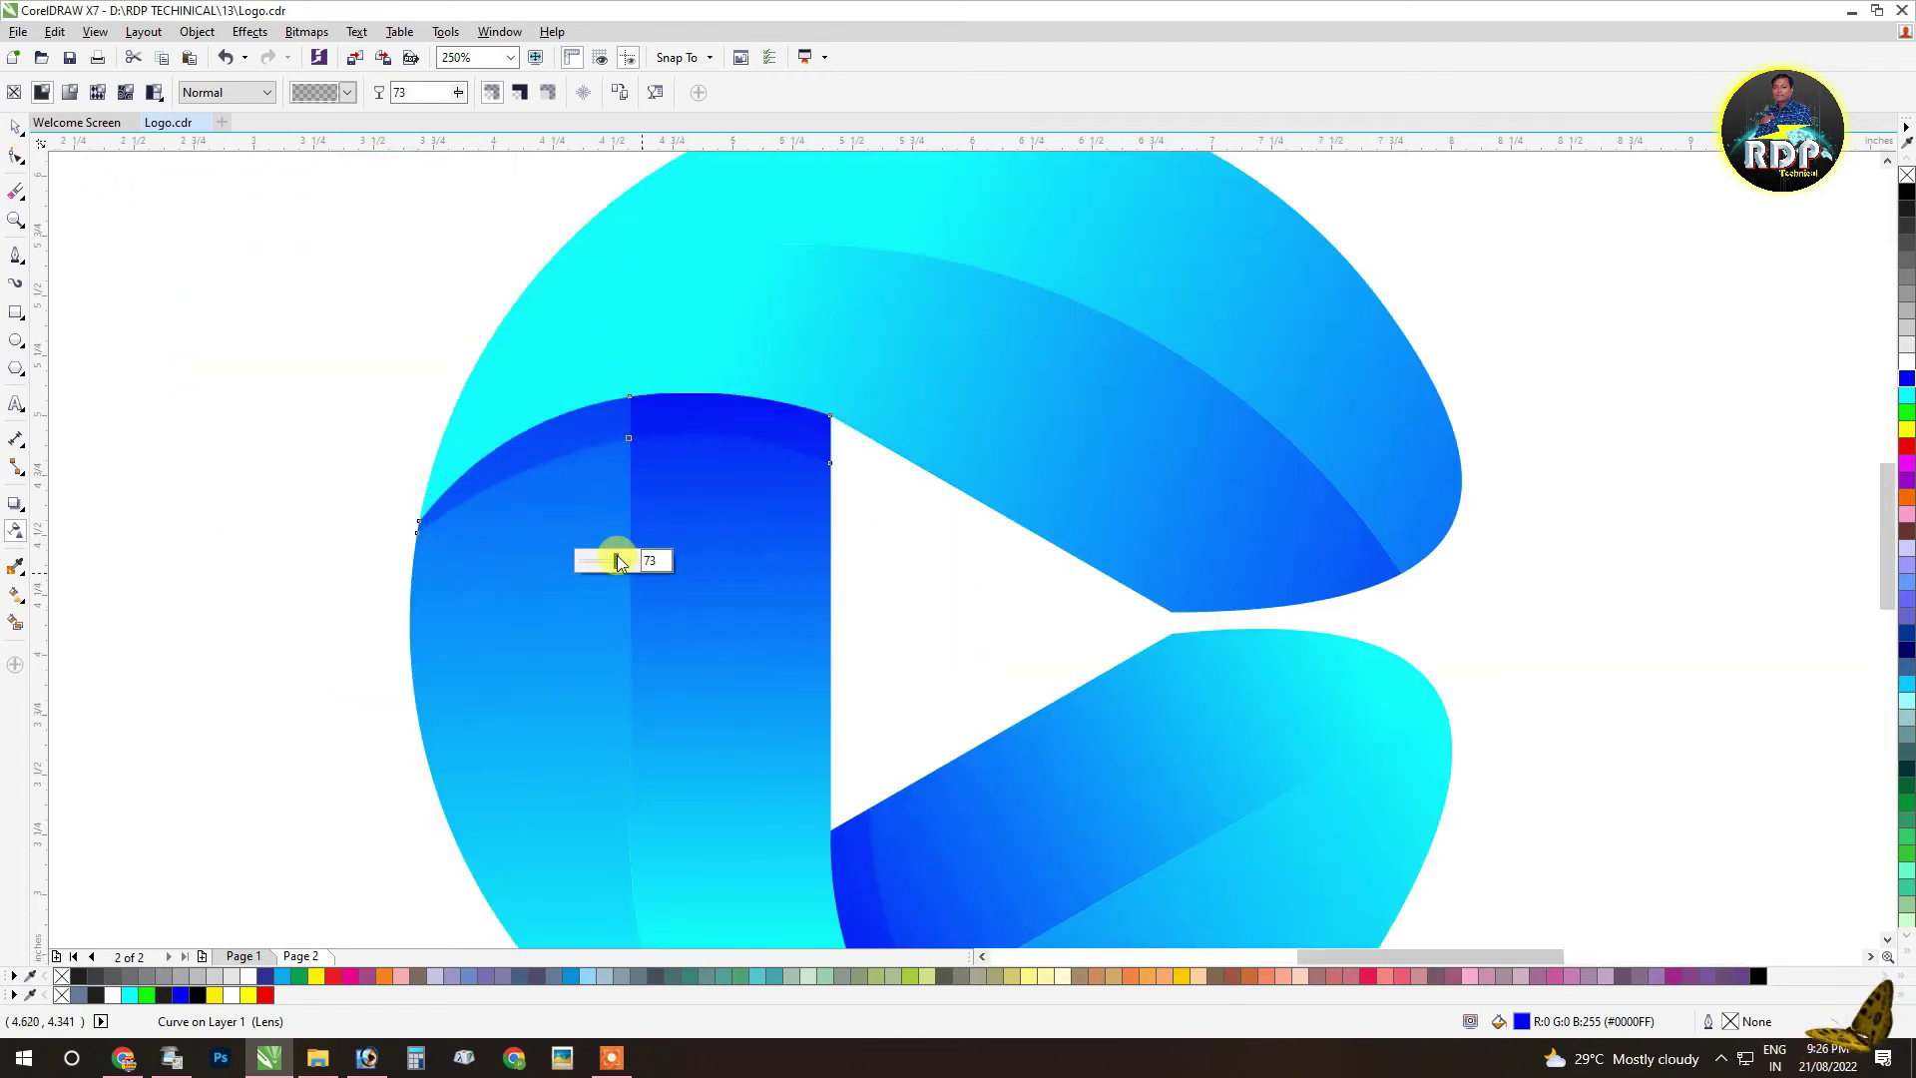
pyautogui.click(15, 126)
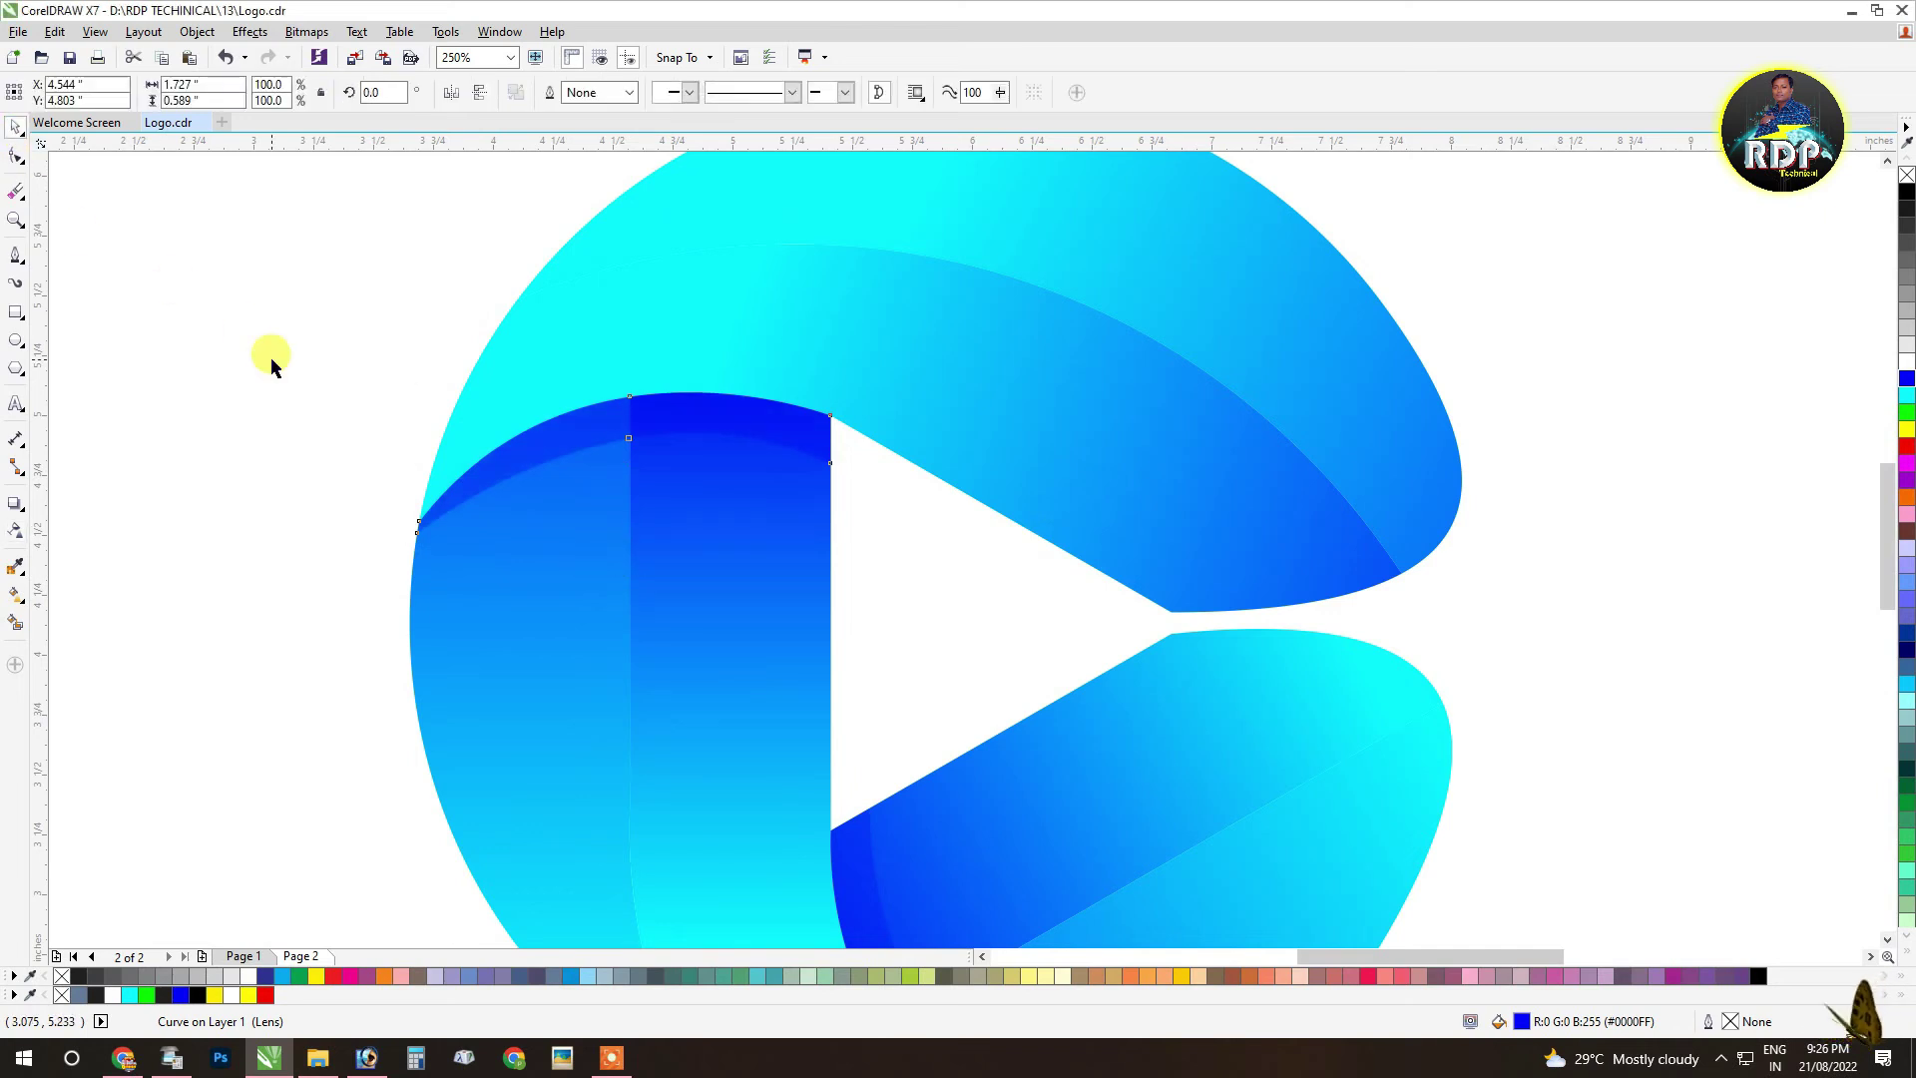
# Step: Group all eight objects of the logo emblem into a single group
pyautogui.scroll(-4, 672, 513)
pyautogui.moveTo(594, 423); pyautogui.dragTo(1125, 855)
pyautogui.scroll(3, 932, 752)
pyautogui.rightClick(888, 554)
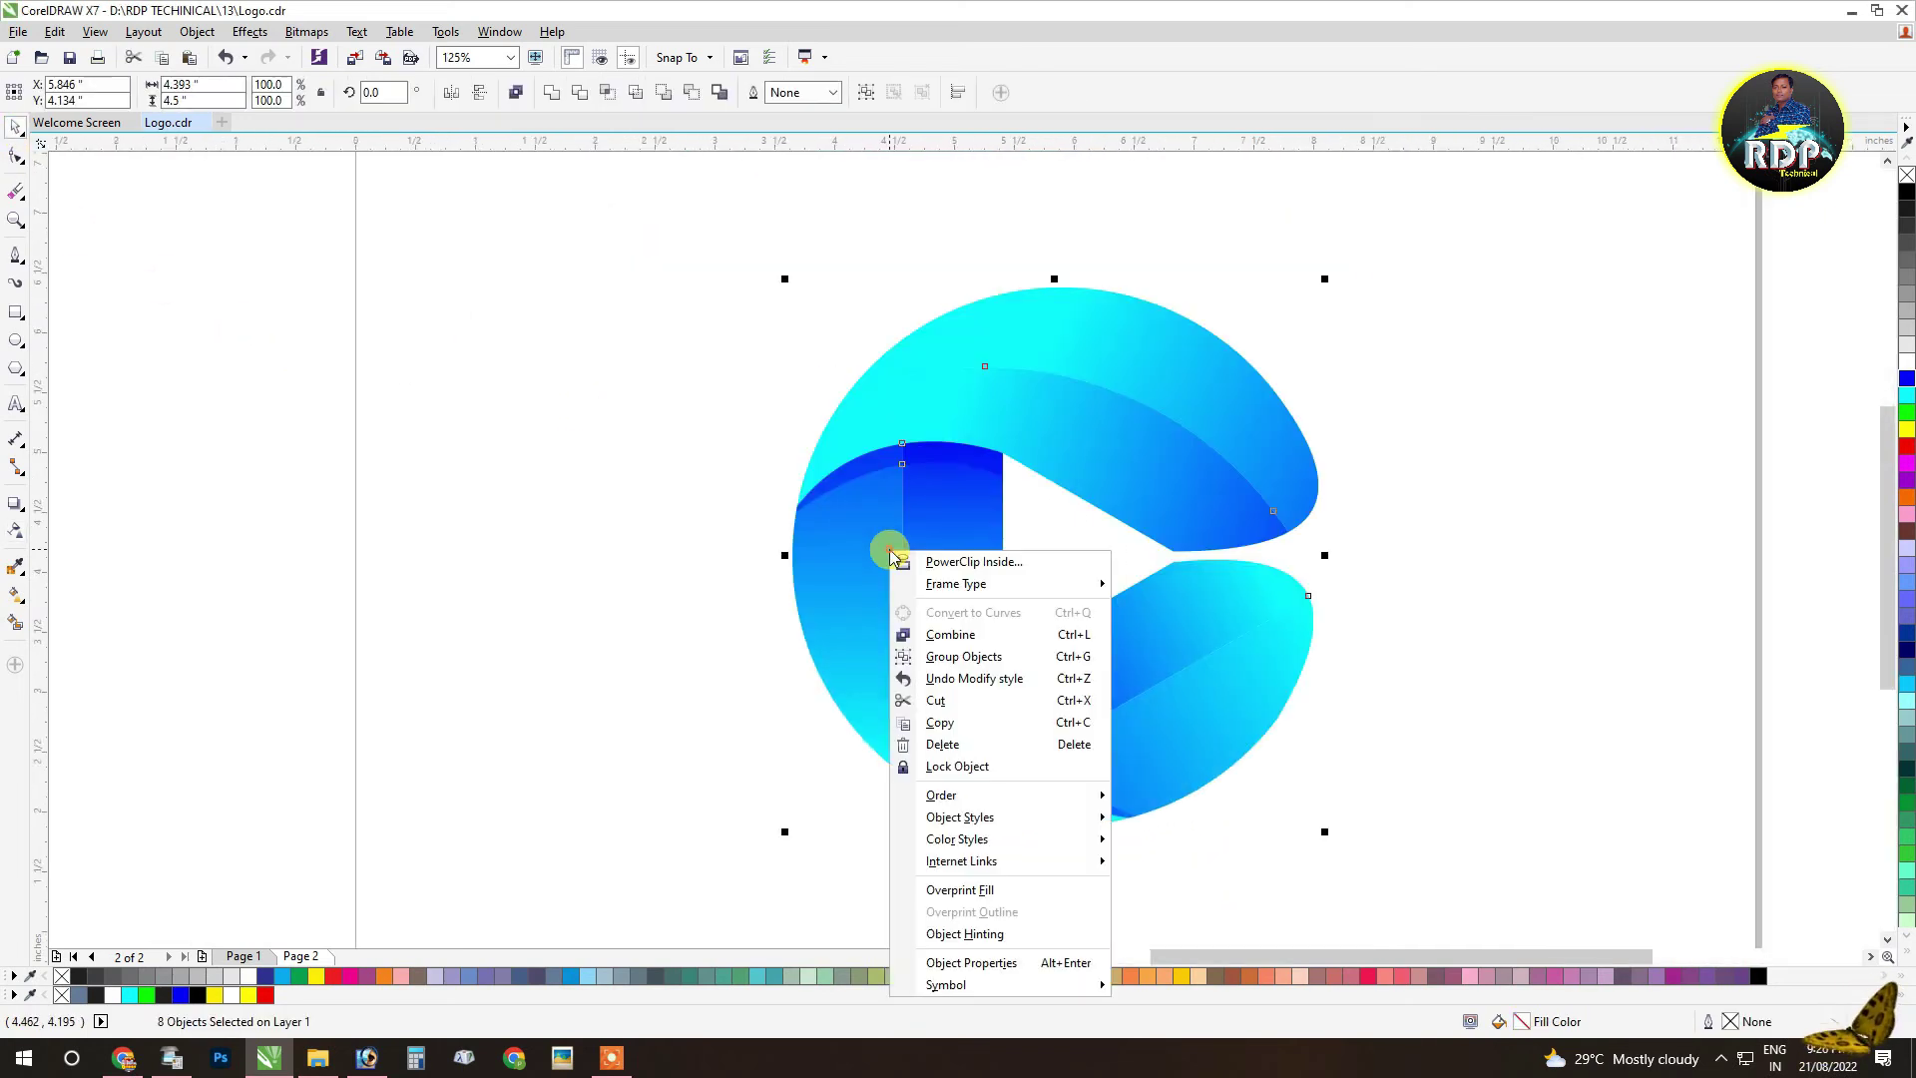
pyautogui.click(1063, 659)
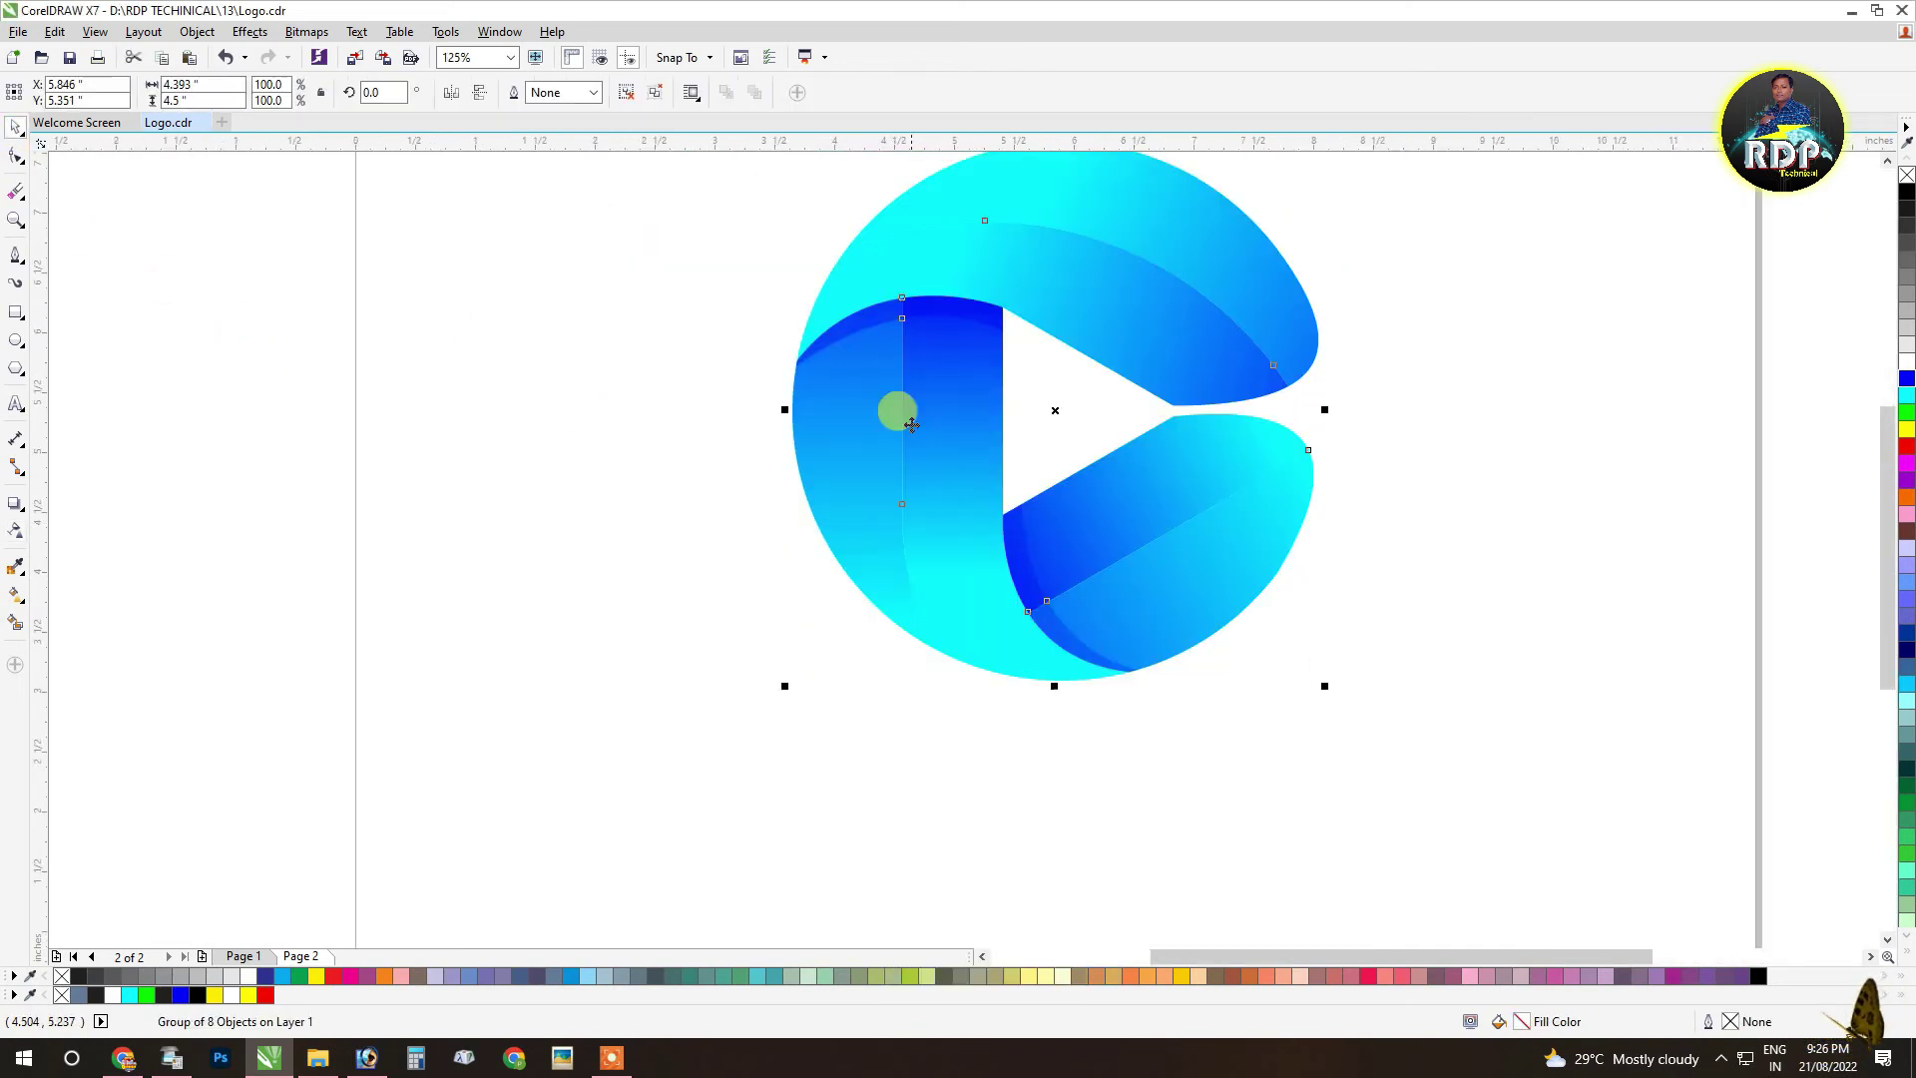
pyautogui.scroll(-2, 894, 411)
pyautogui.click(655, 547)
pyautogui.scroll(2, 967, 663)
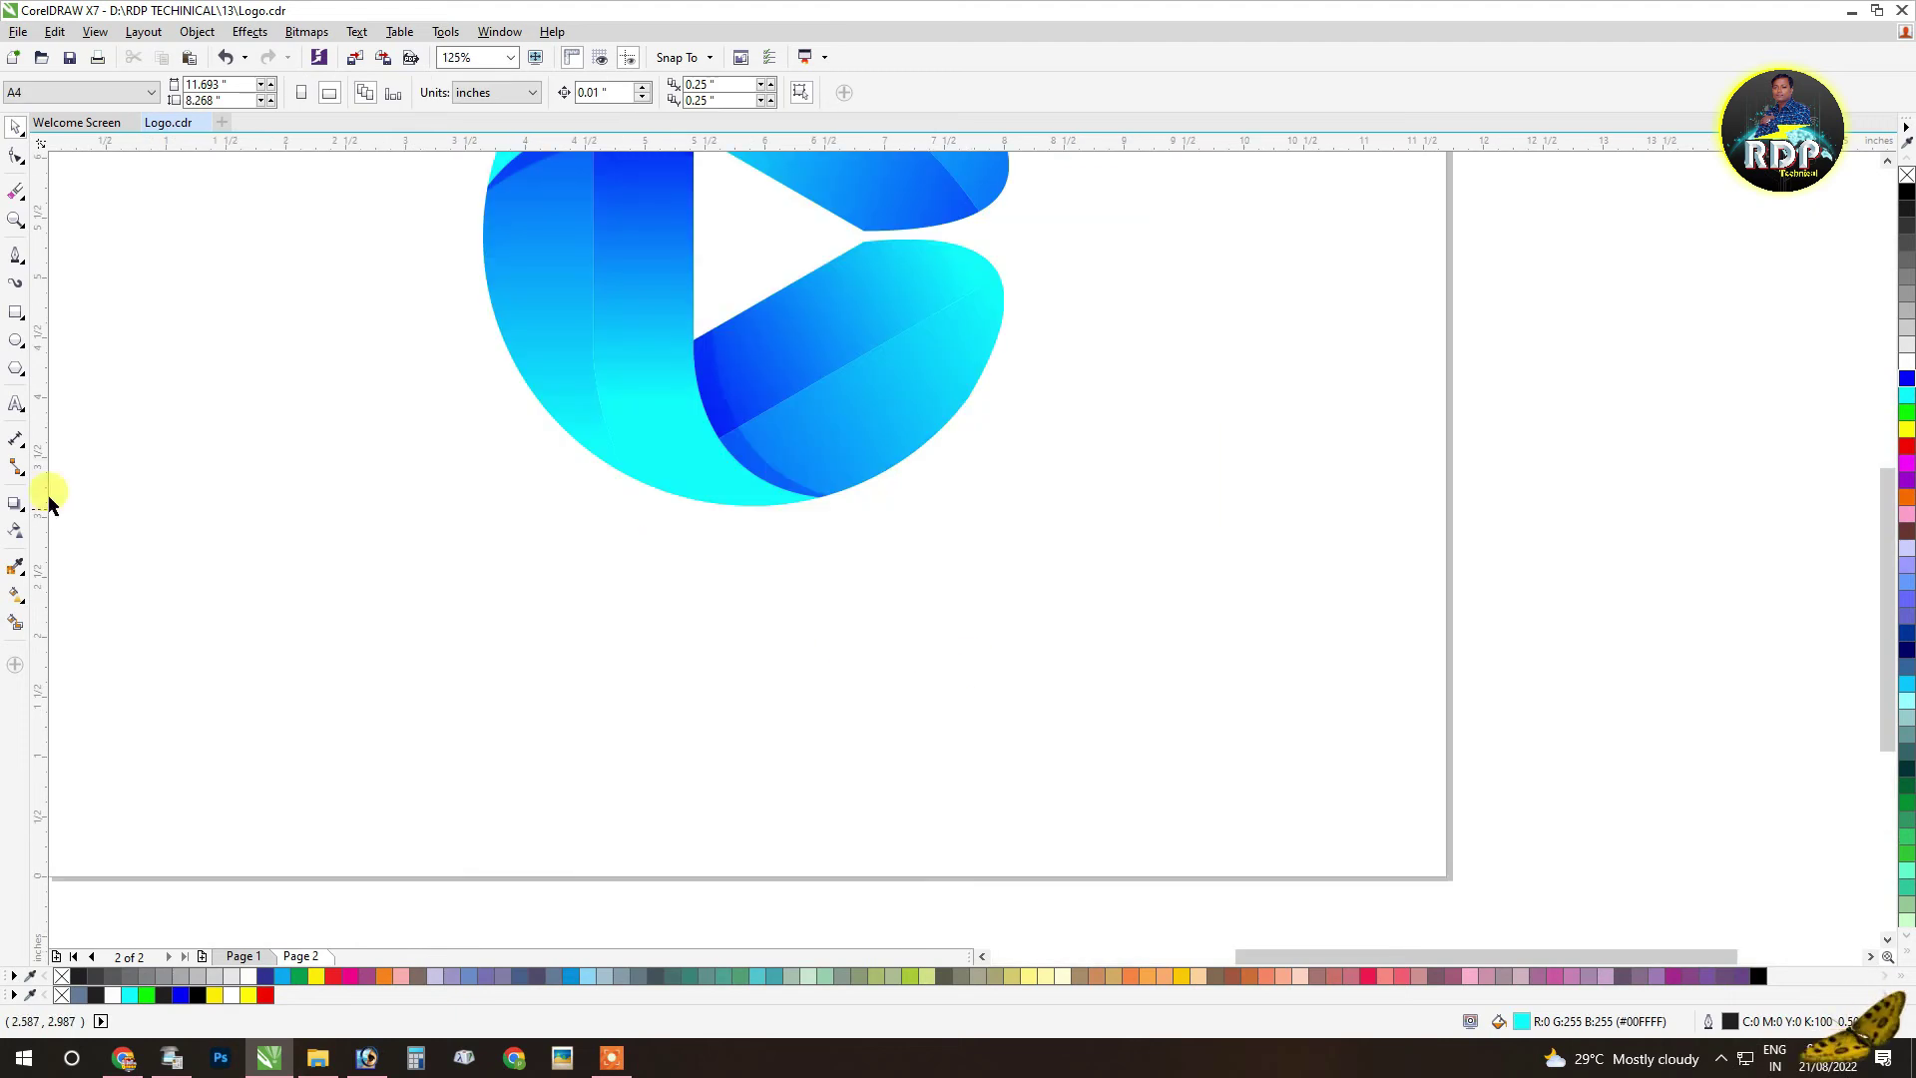
# Step: Add the artistic text COMPANY NAME in the Impact font below the emblem
pyautogui.click(12, 405)
pyautogui.click(607, 589)
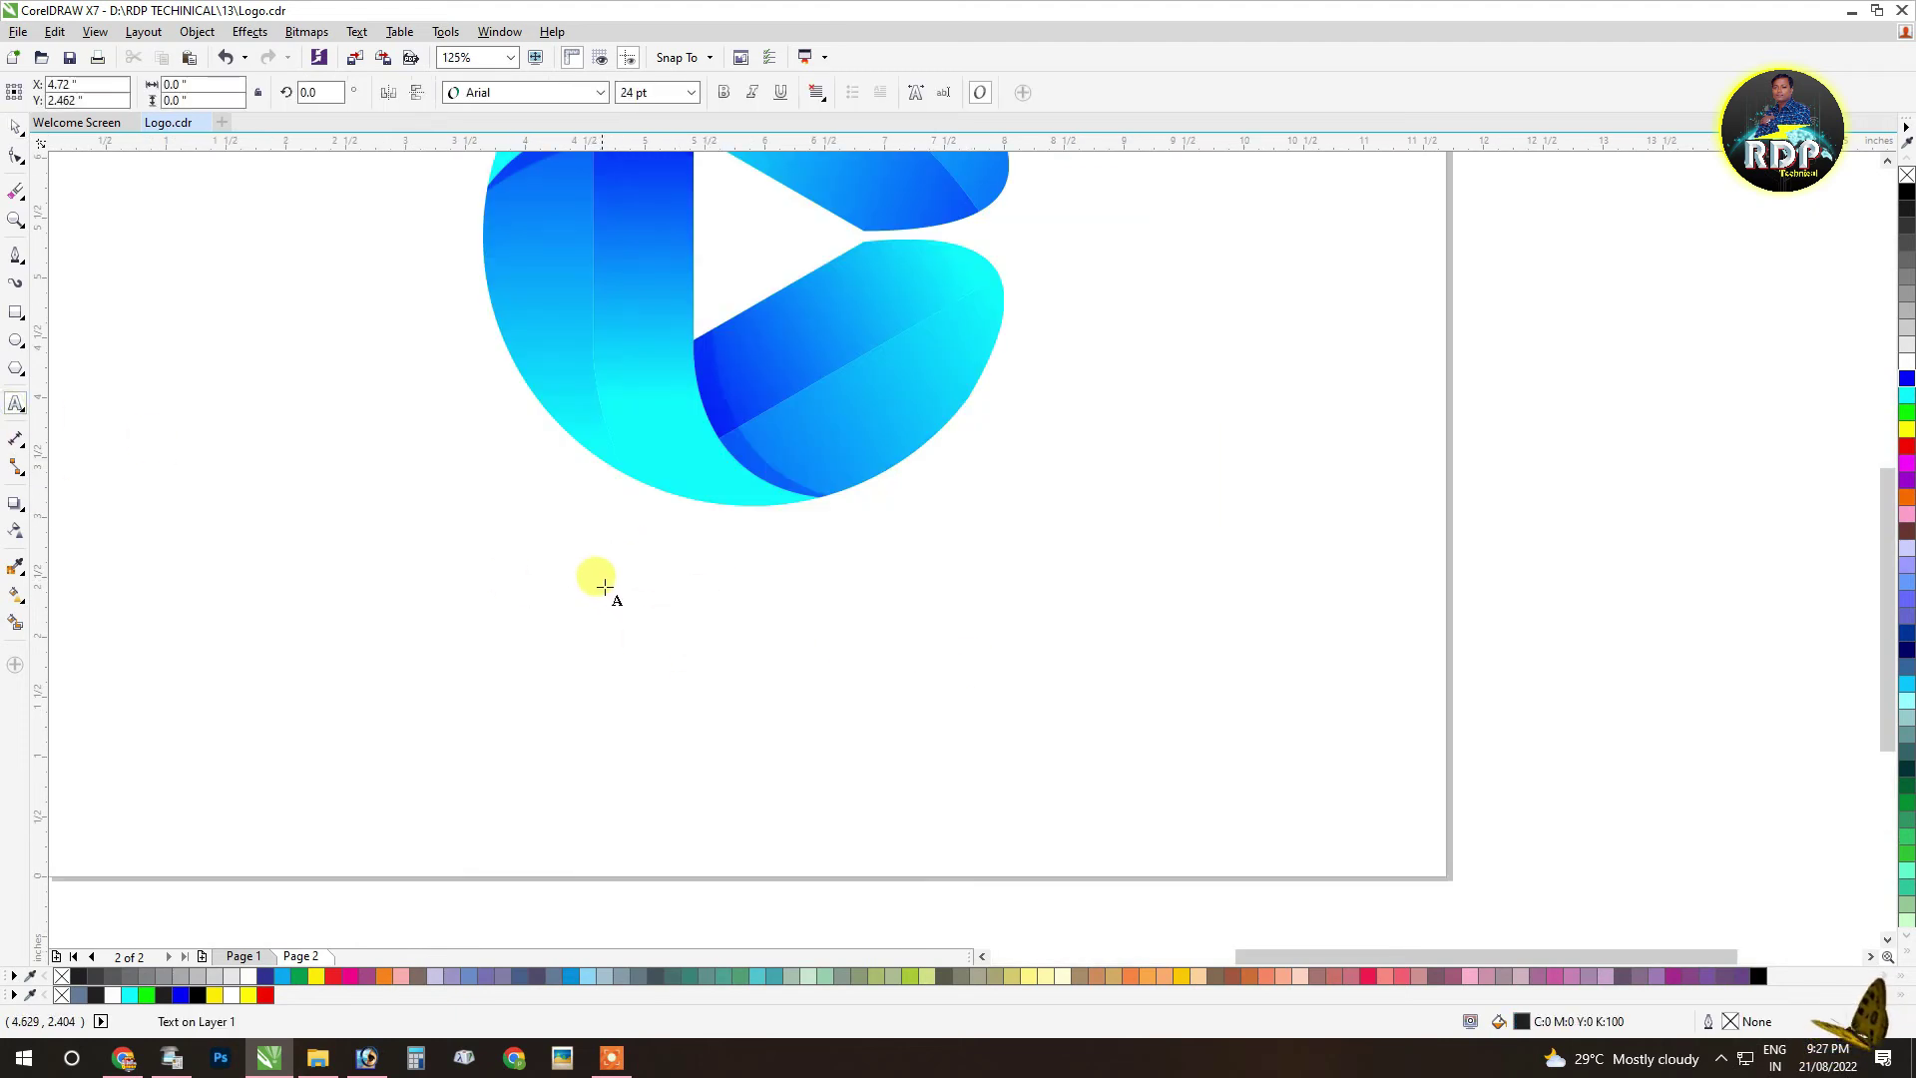
pyautogui.write('df')
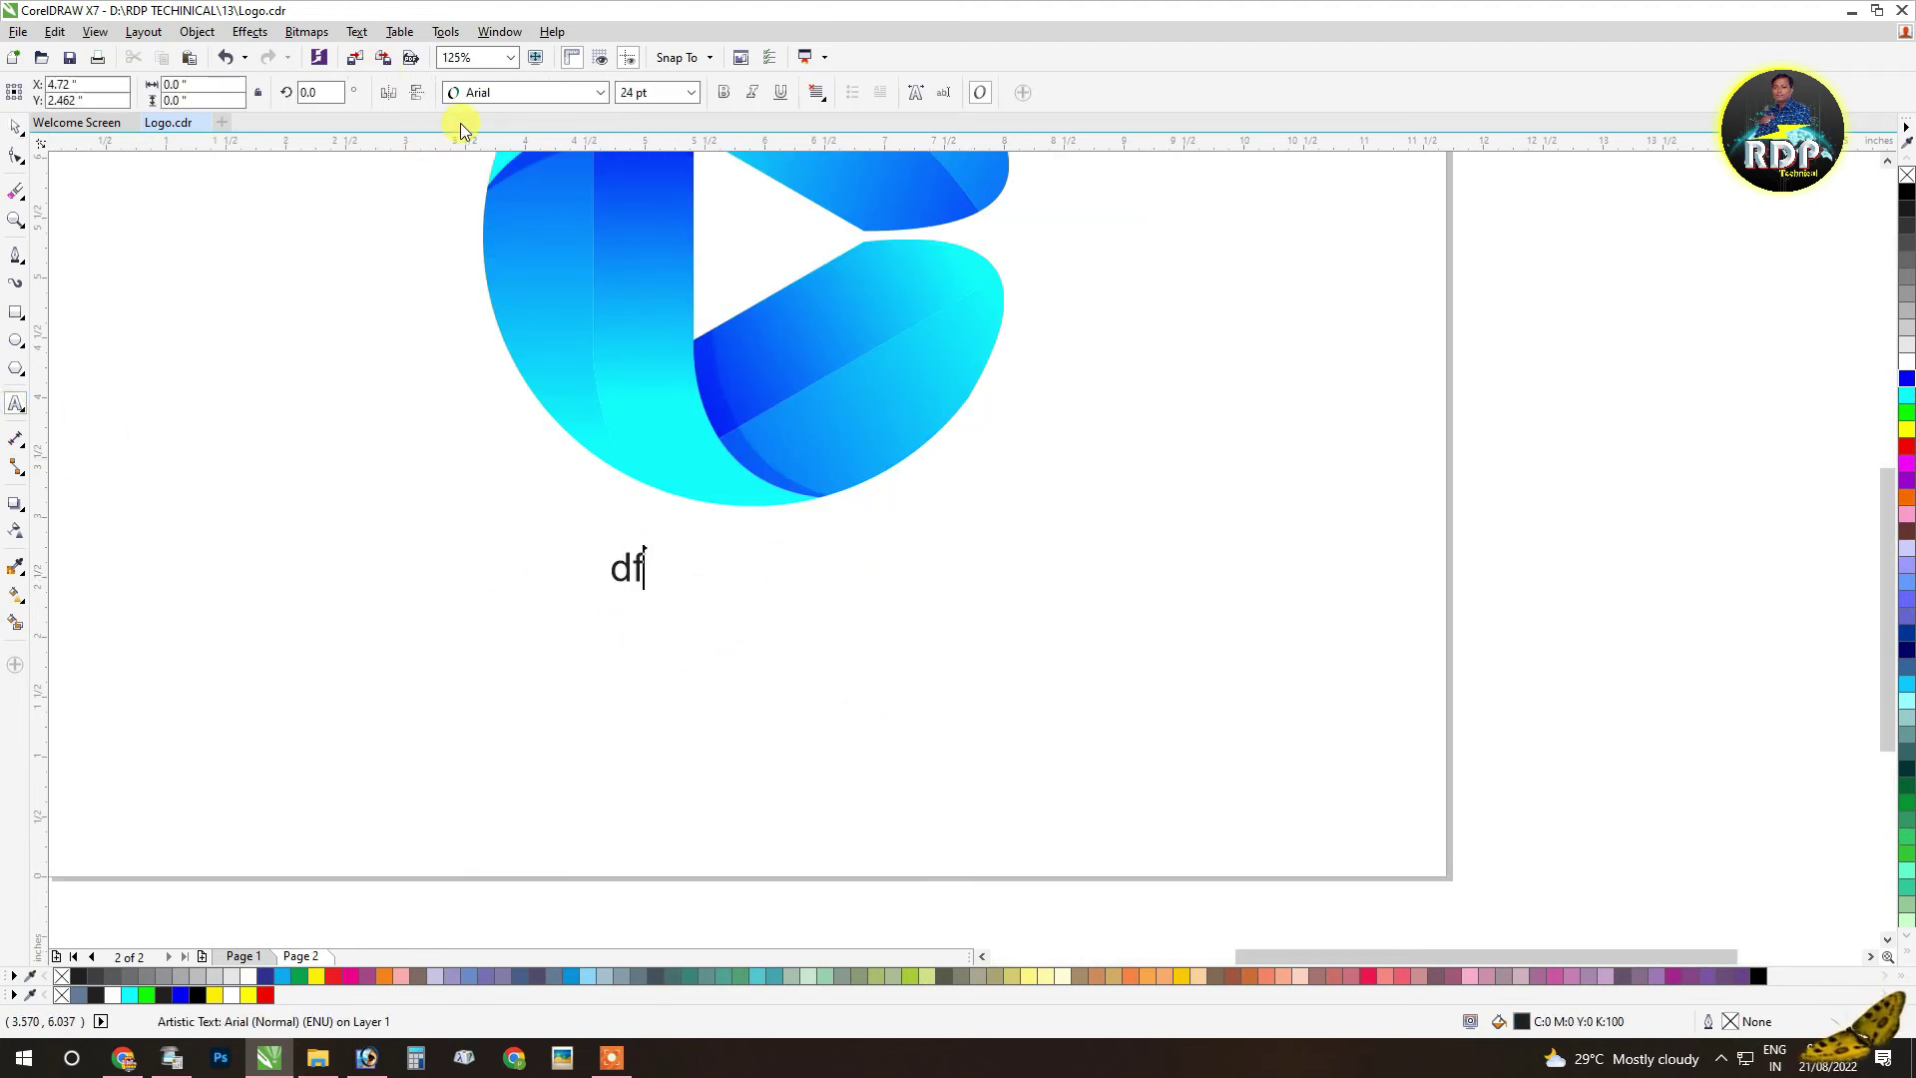
pyautogui.hotkey('ctrl', 'space')
pyautogui.click(531, 92)
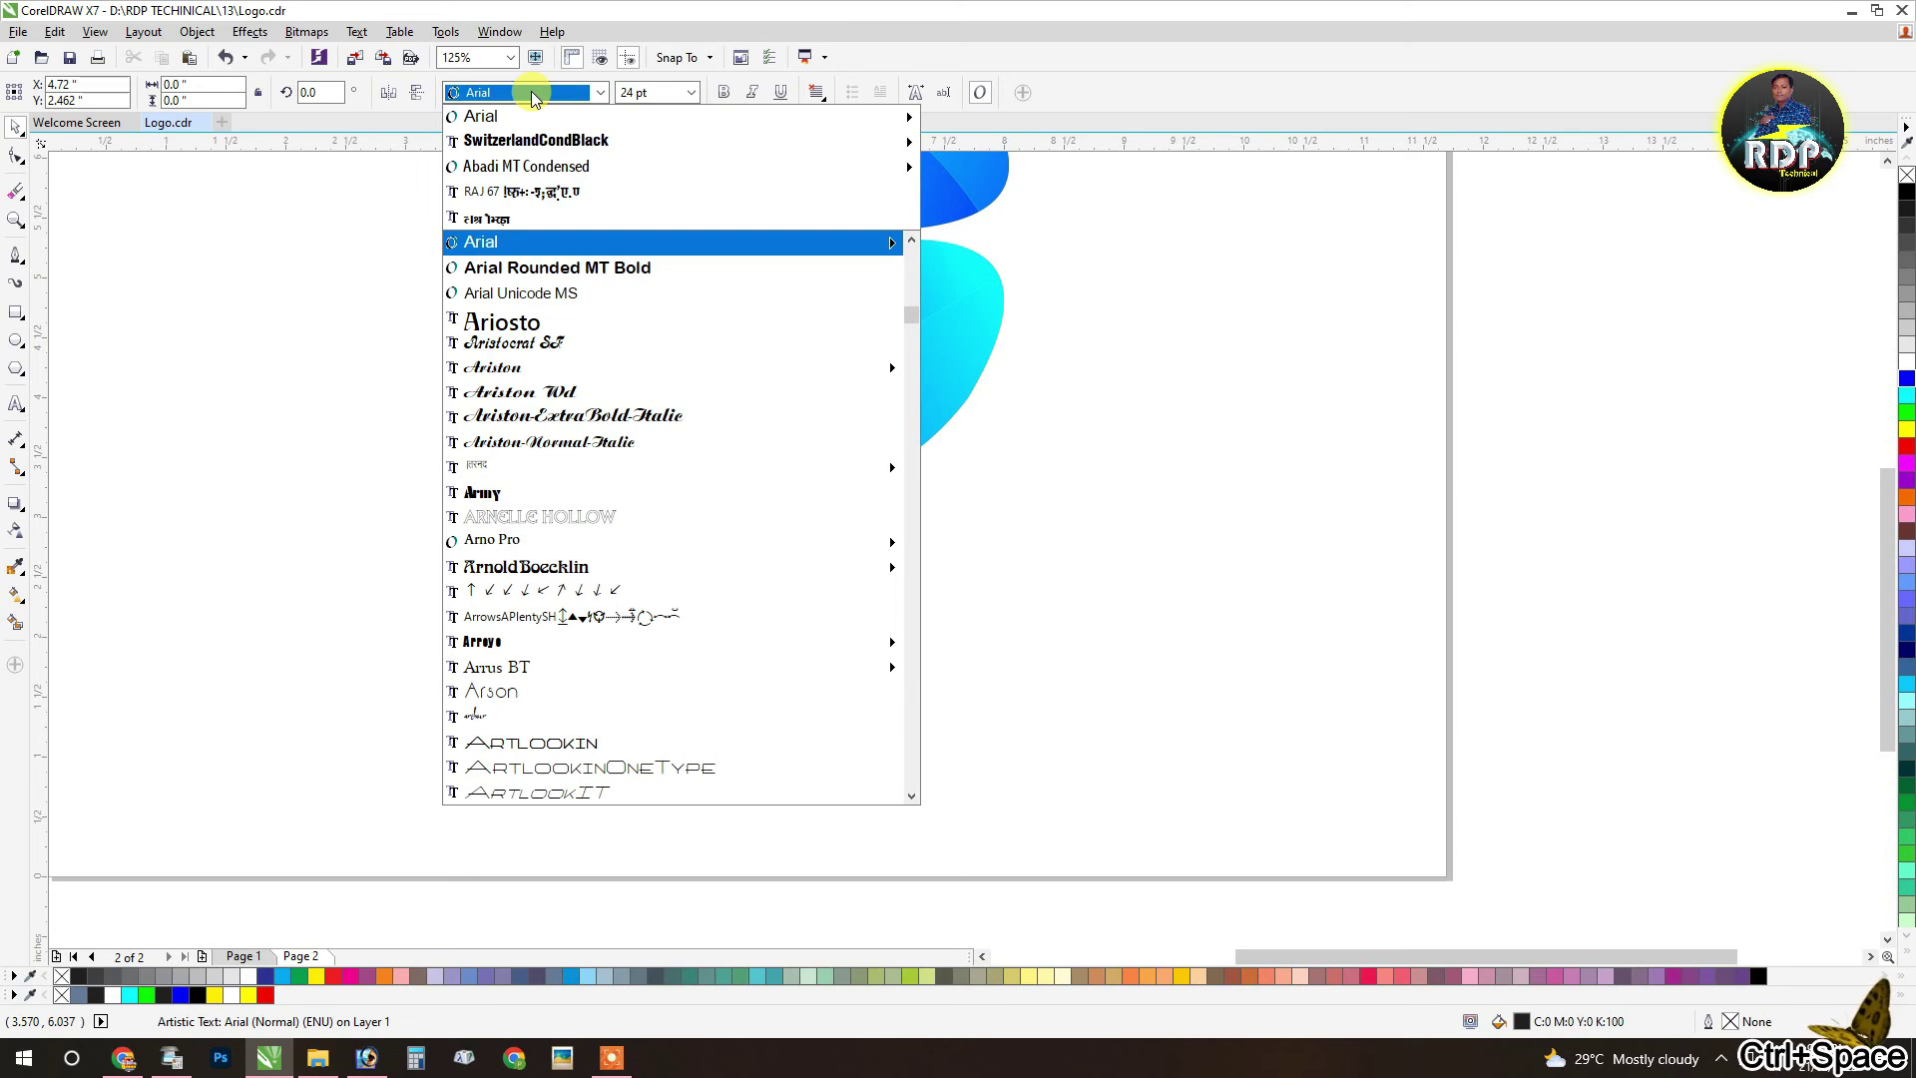
pyautogui.write('I')
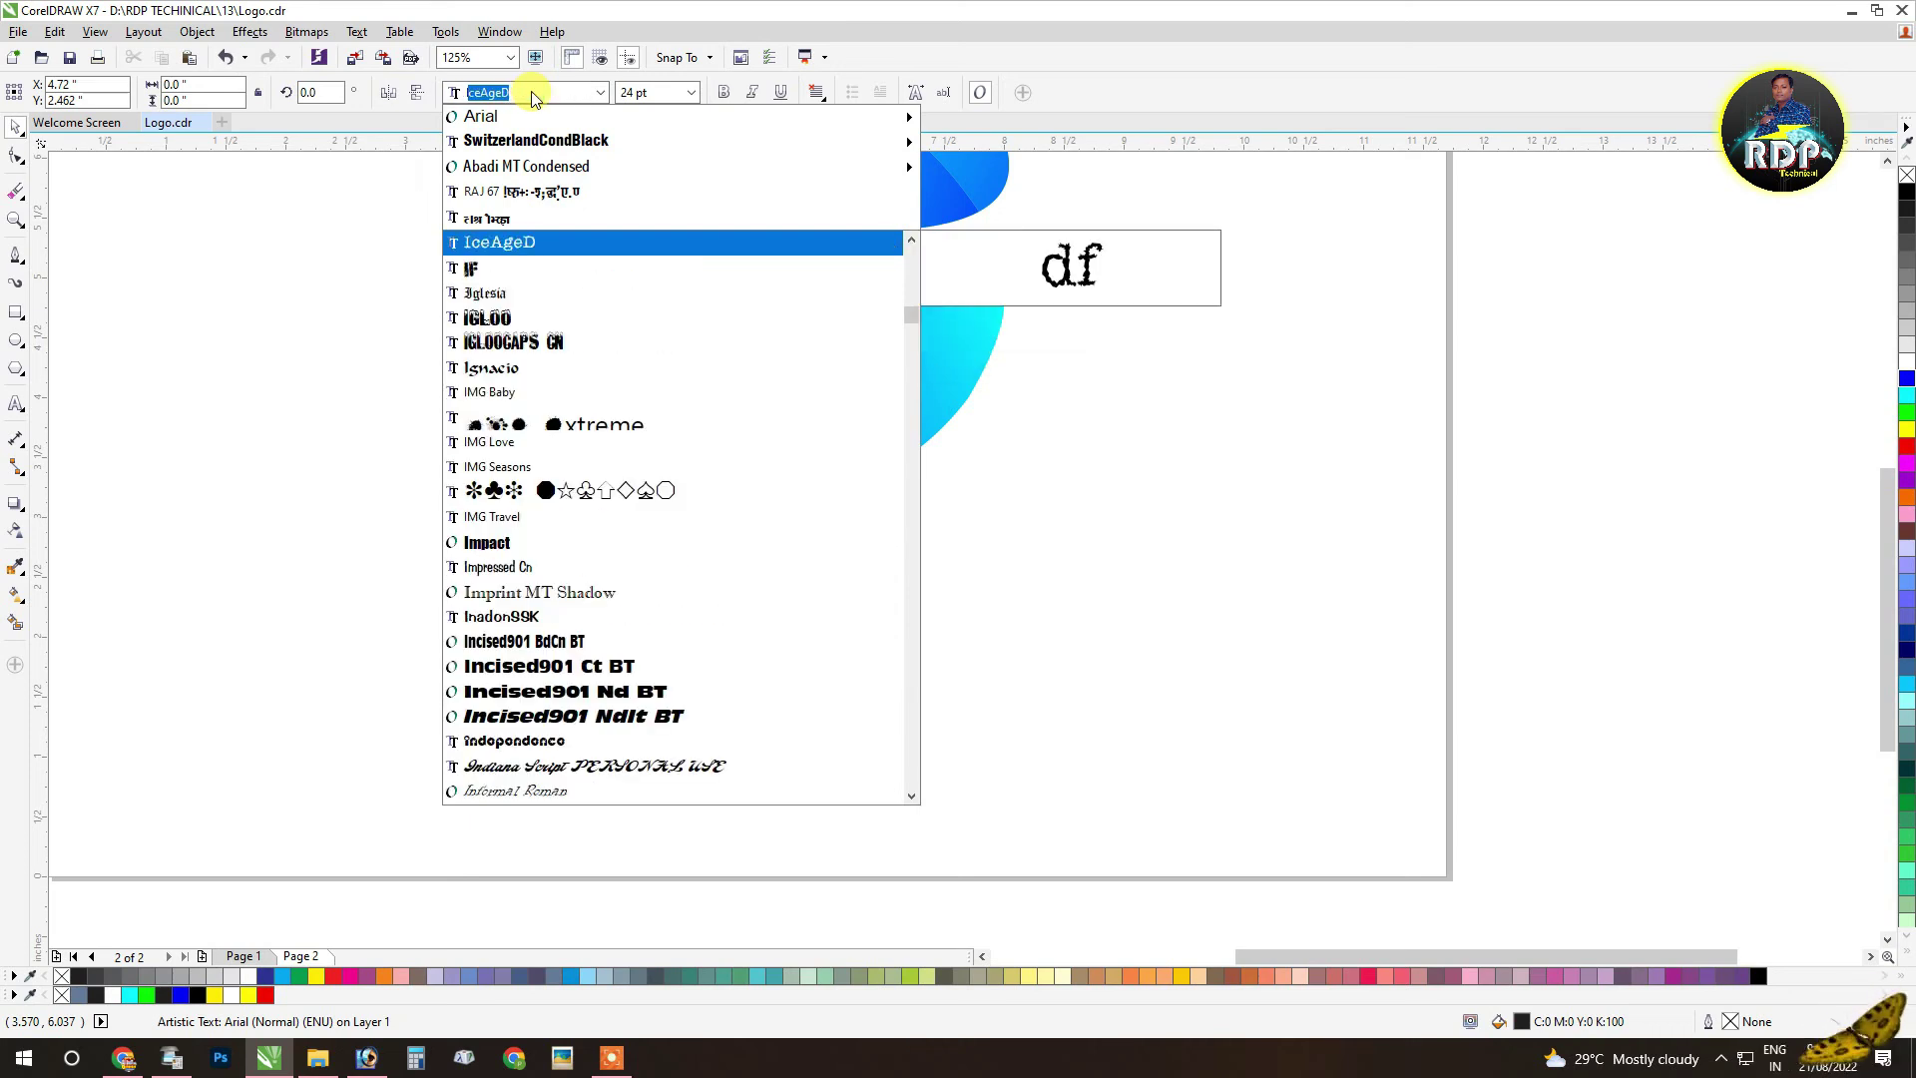
pyautogui.write('mpact')
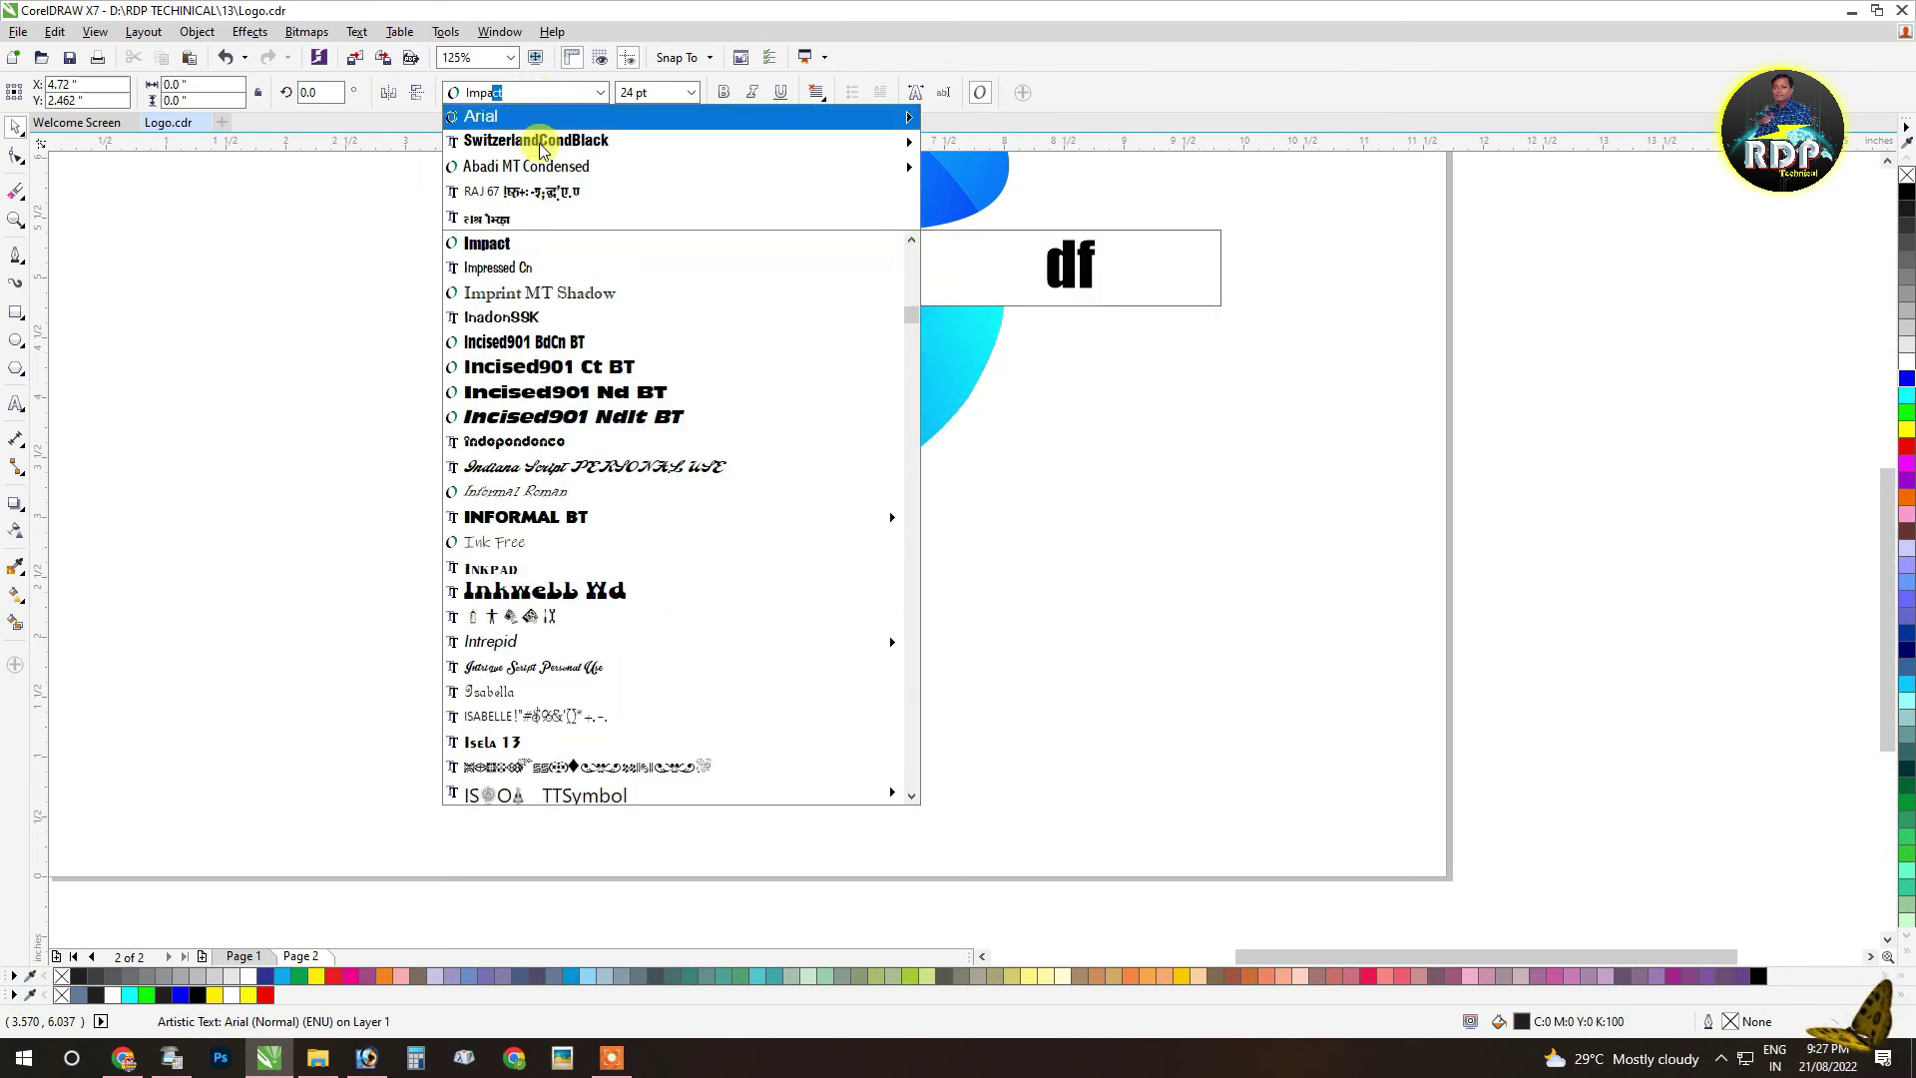
pyautogui.click(521, 243)
pyautogui.click(626, 544)
pyautogui.hotkey('ctrl', 'a')
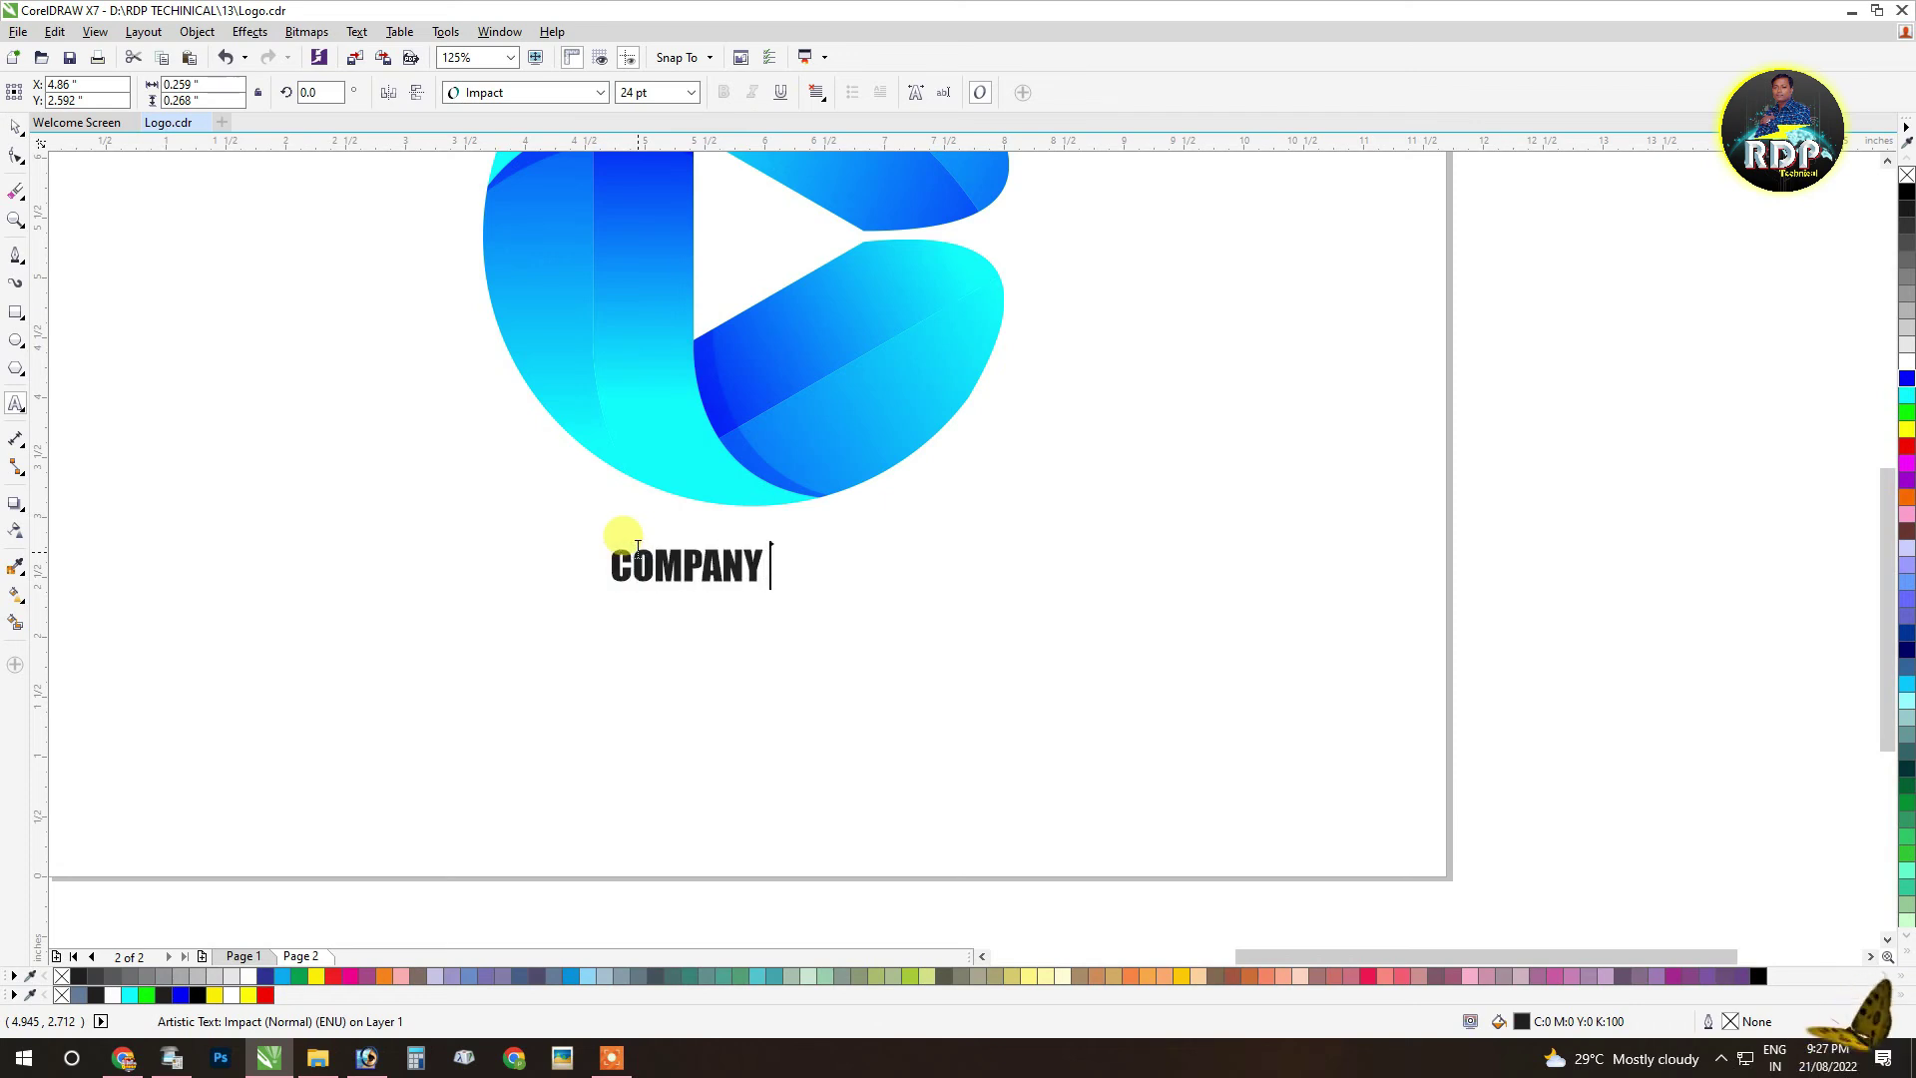
# Step: Enlarge the COMPANY NAME text to about 51 pt and center it horizontally just beneath the emblem
pyautogui.click(13, 131)
pyautogui.moveTo(860, 589); pyautogui.dragTo(1118, 659)
pyautogui.moveTo(1099, 578); pyautogui.dragTo(1030, 564)
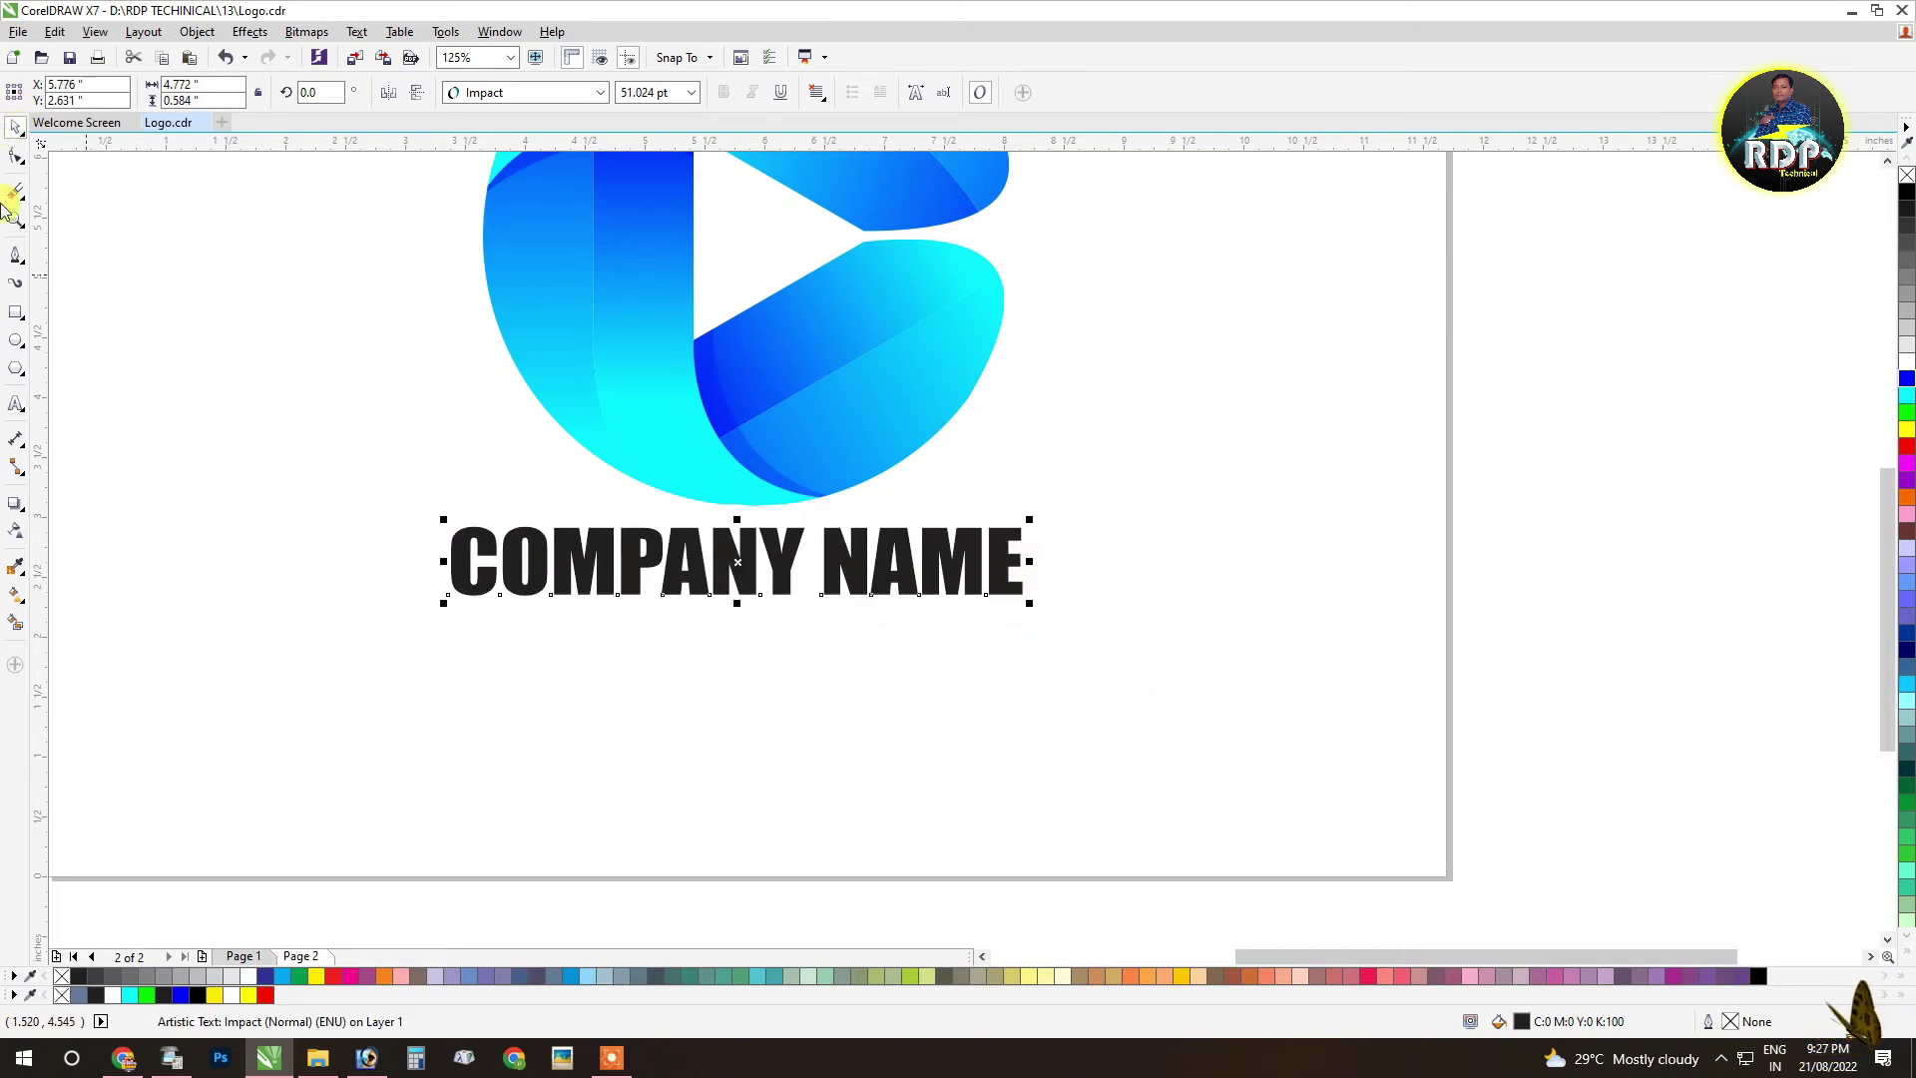
pyautogui.keyDown('shift'); pyautogui.click(696, 431); pyautogui.keyUp('shift')
pyautogui.press('c')
pyautogui.click(804, 677)
pyautogui.moveTo(754, 576); pyautogui.dragTo(753, 599)
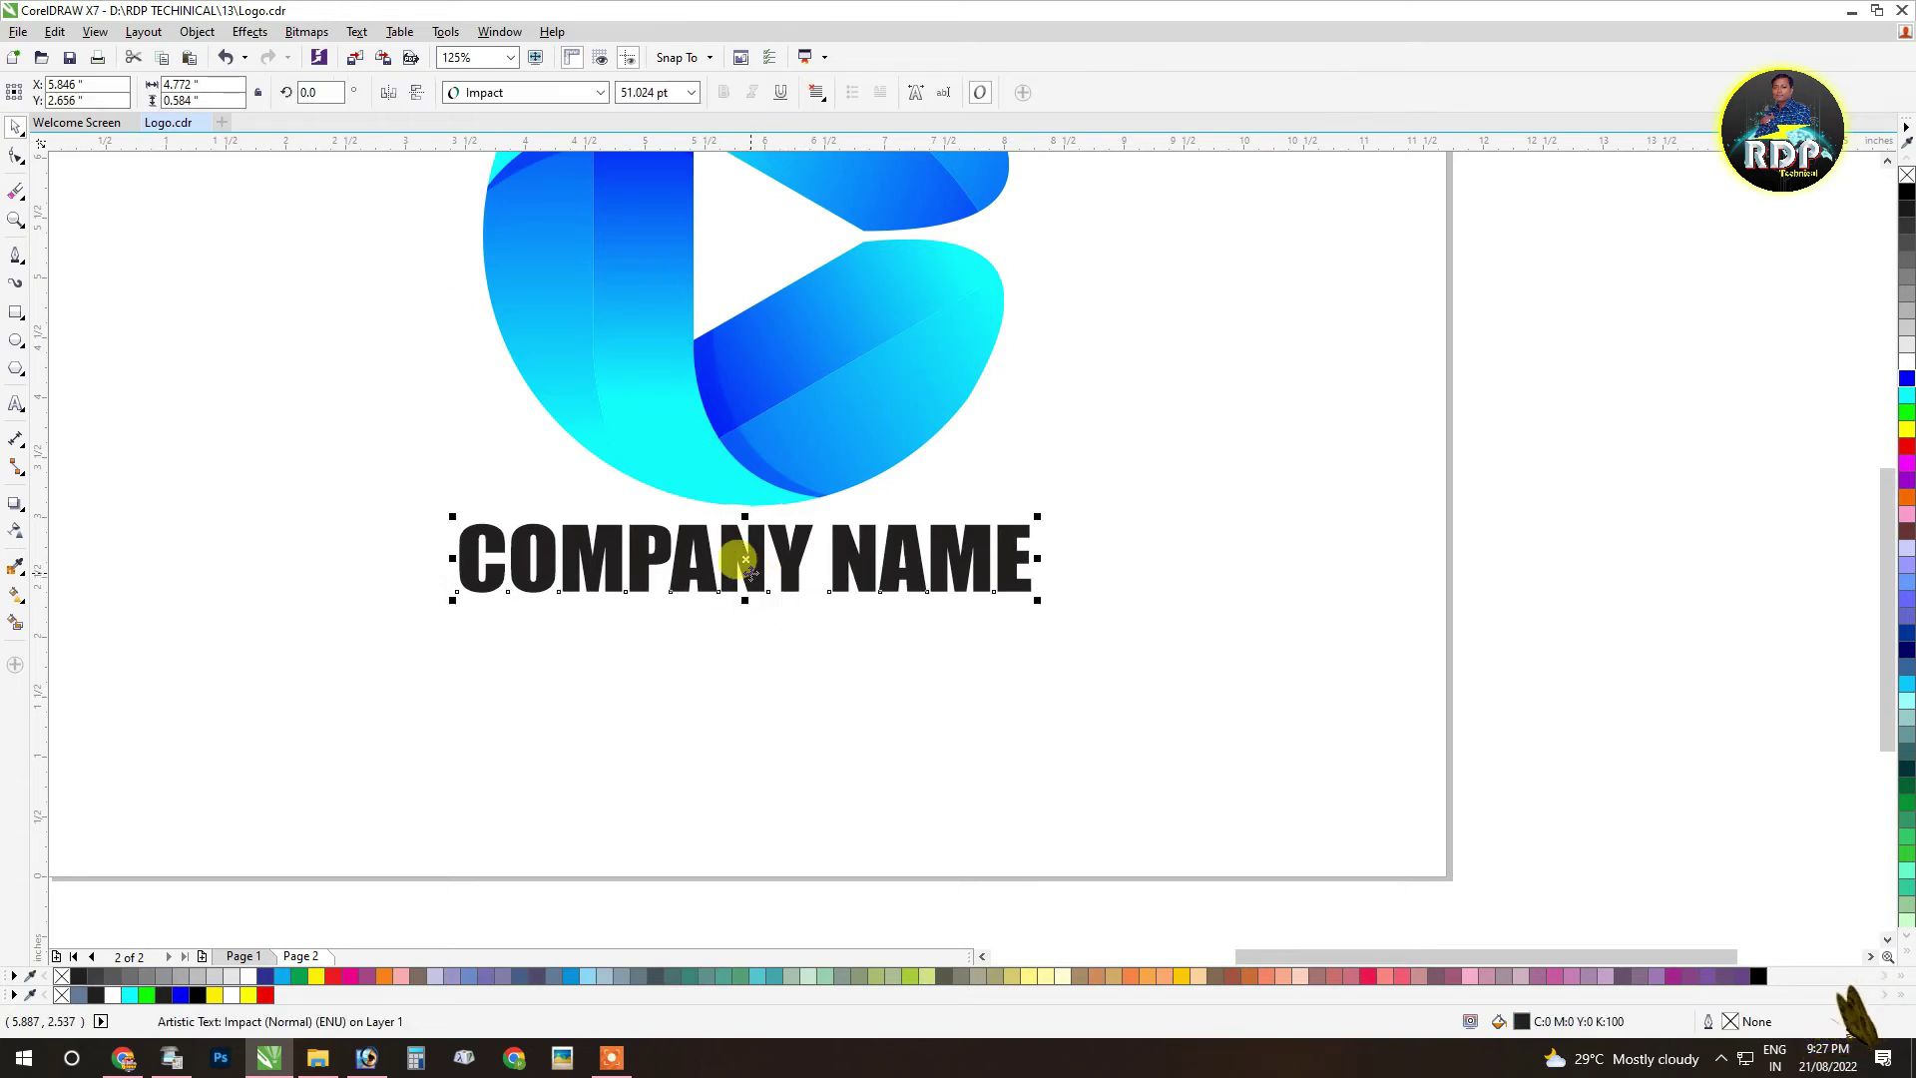
# Step: Add the artistic text YOUR SLOGAN HERE in Abadi MT Condensed at 24 pt below the company name
pyautogui.click(14, 407)
pyautogui.click(475, 675)
pyautogui.write('DC')
pyautogui.hotkey('ctrl', 'a')
pyautogui.click(488, 93)
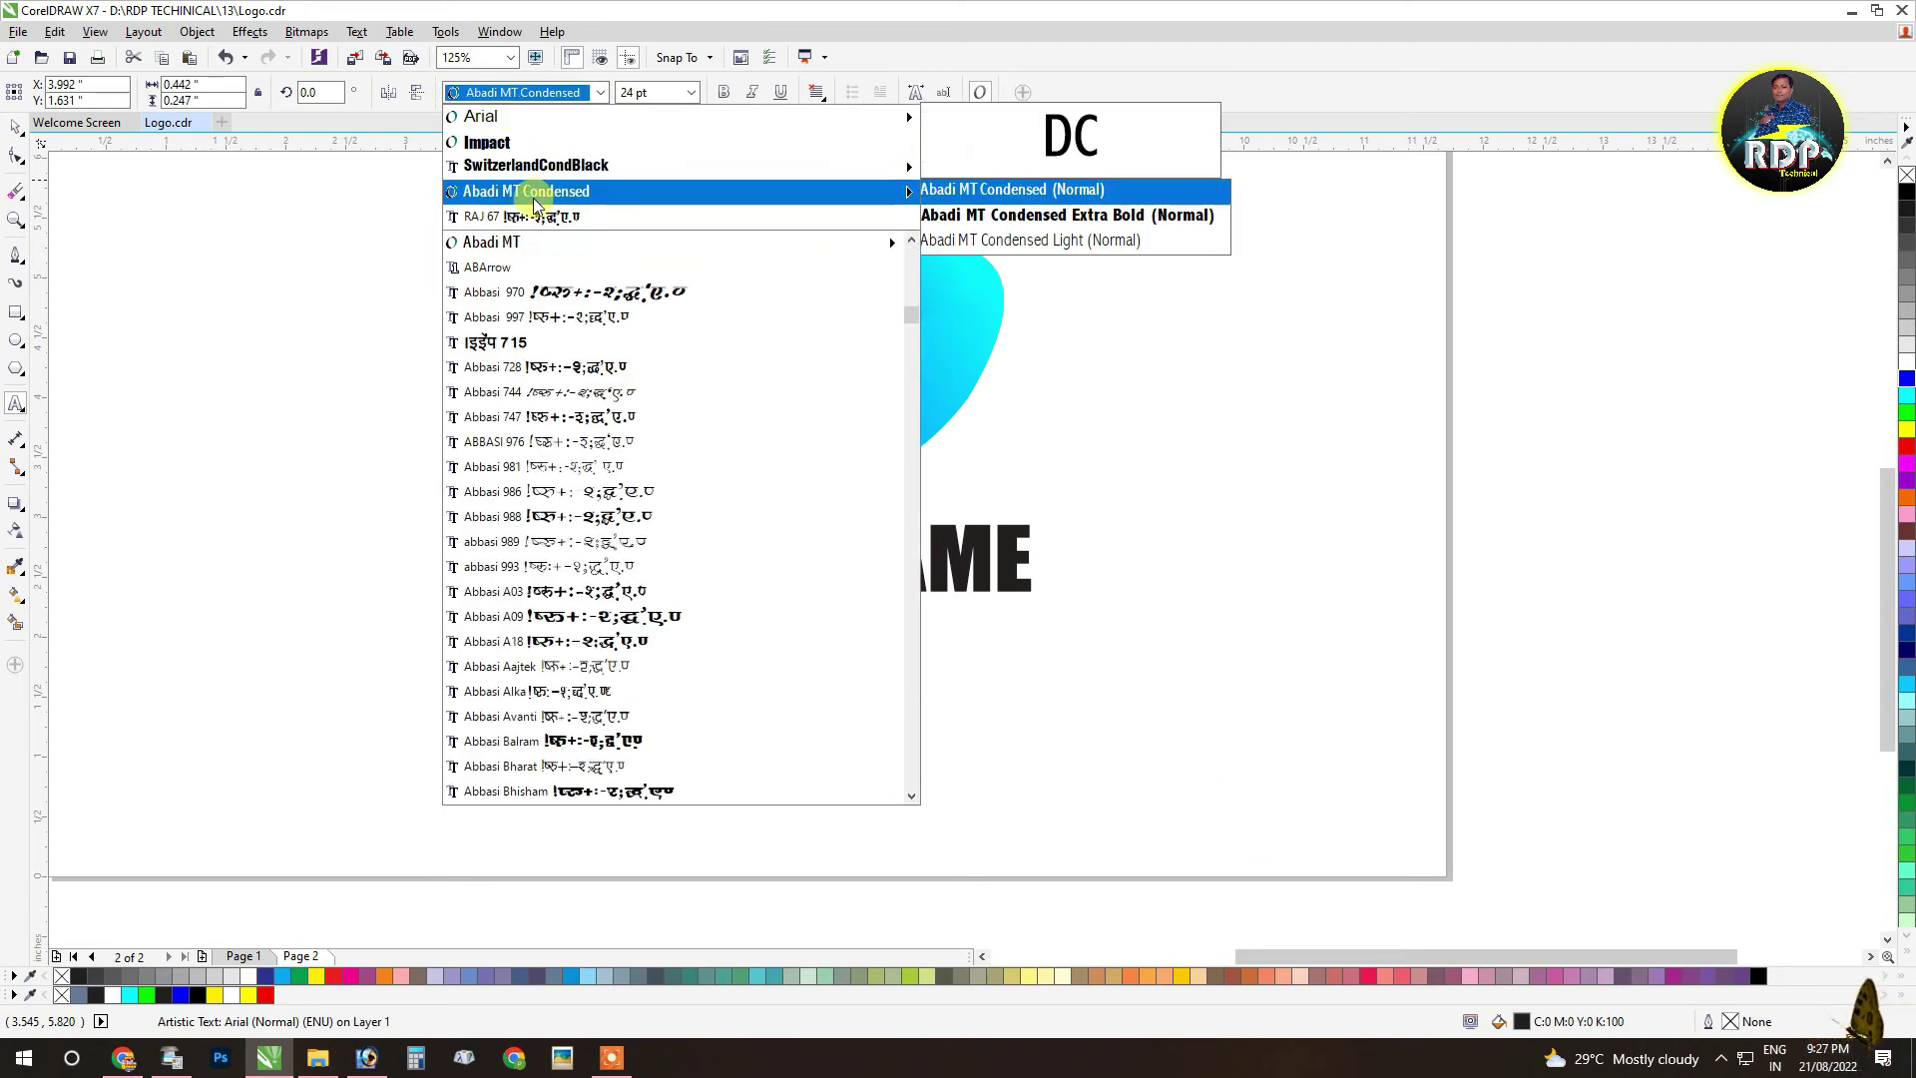
pyautogui.click(502, 239)
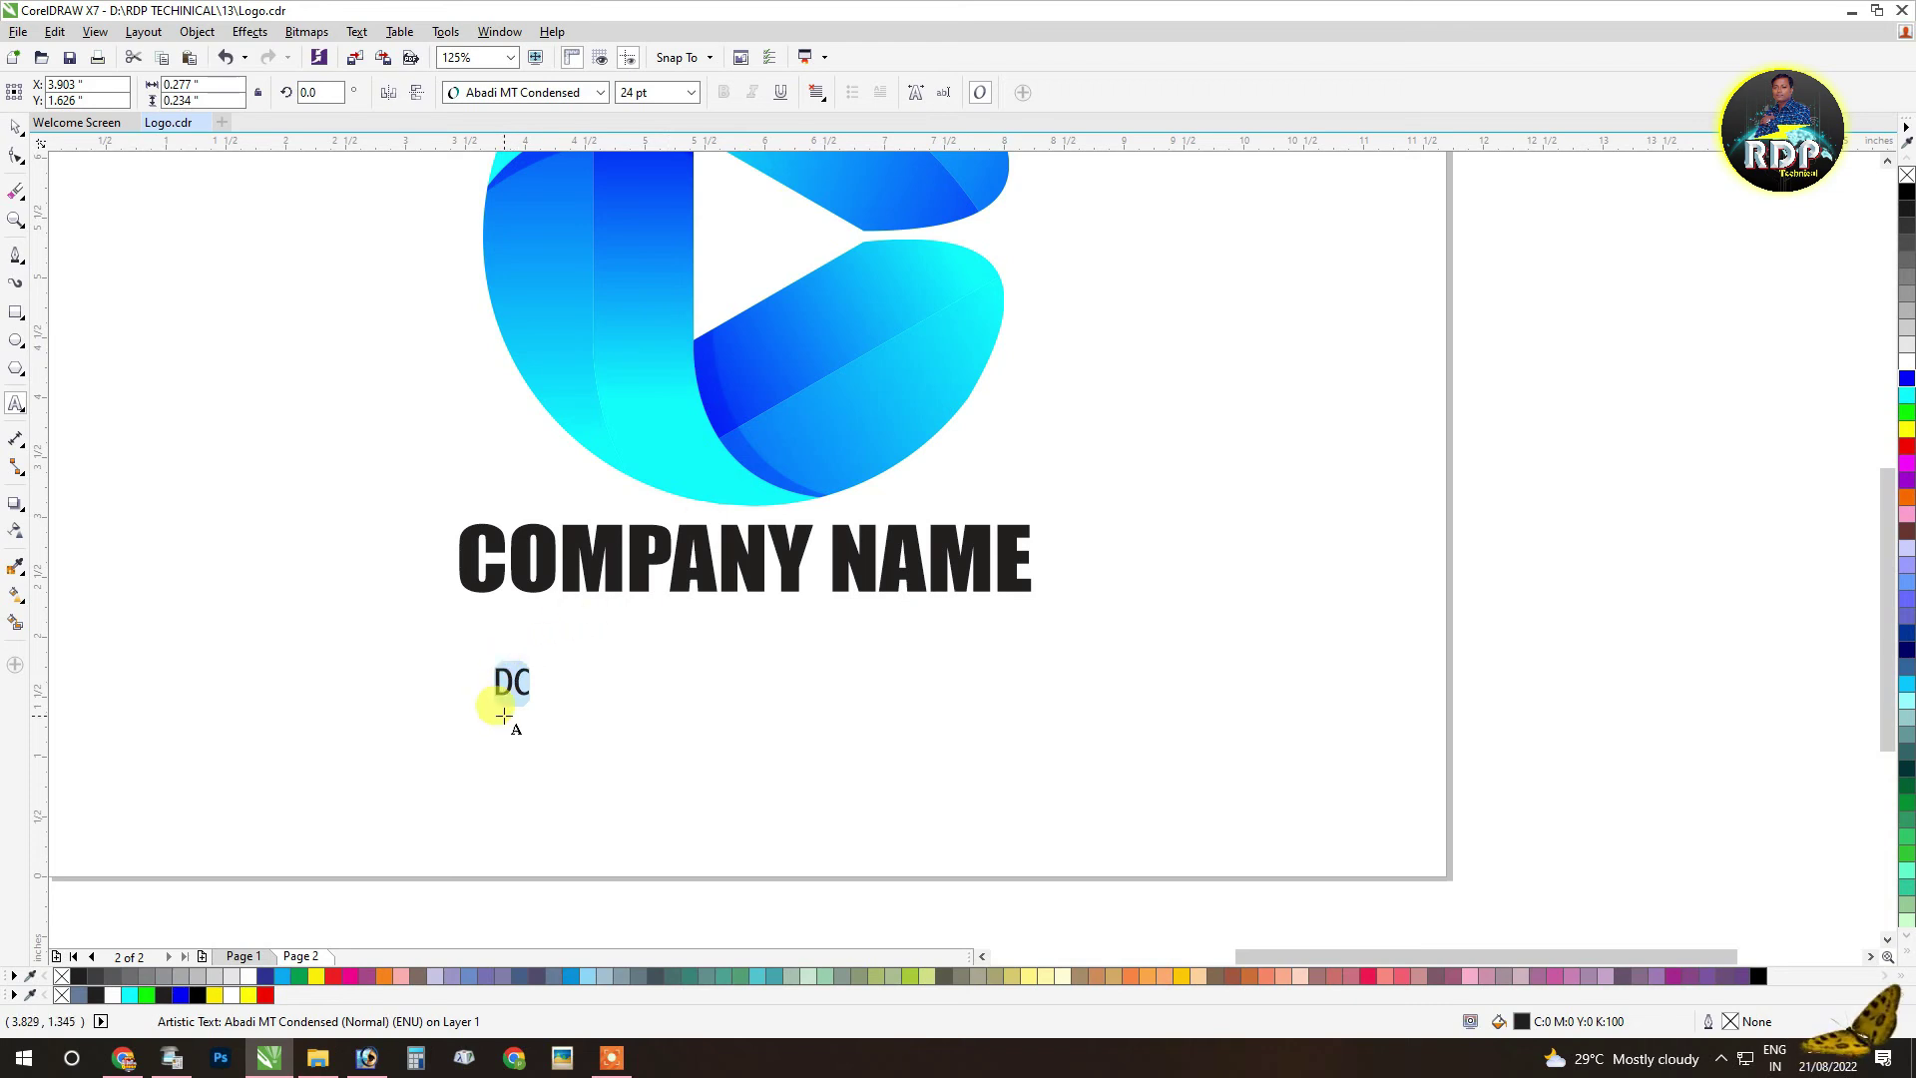
pyautogui.write('YOUR SL')
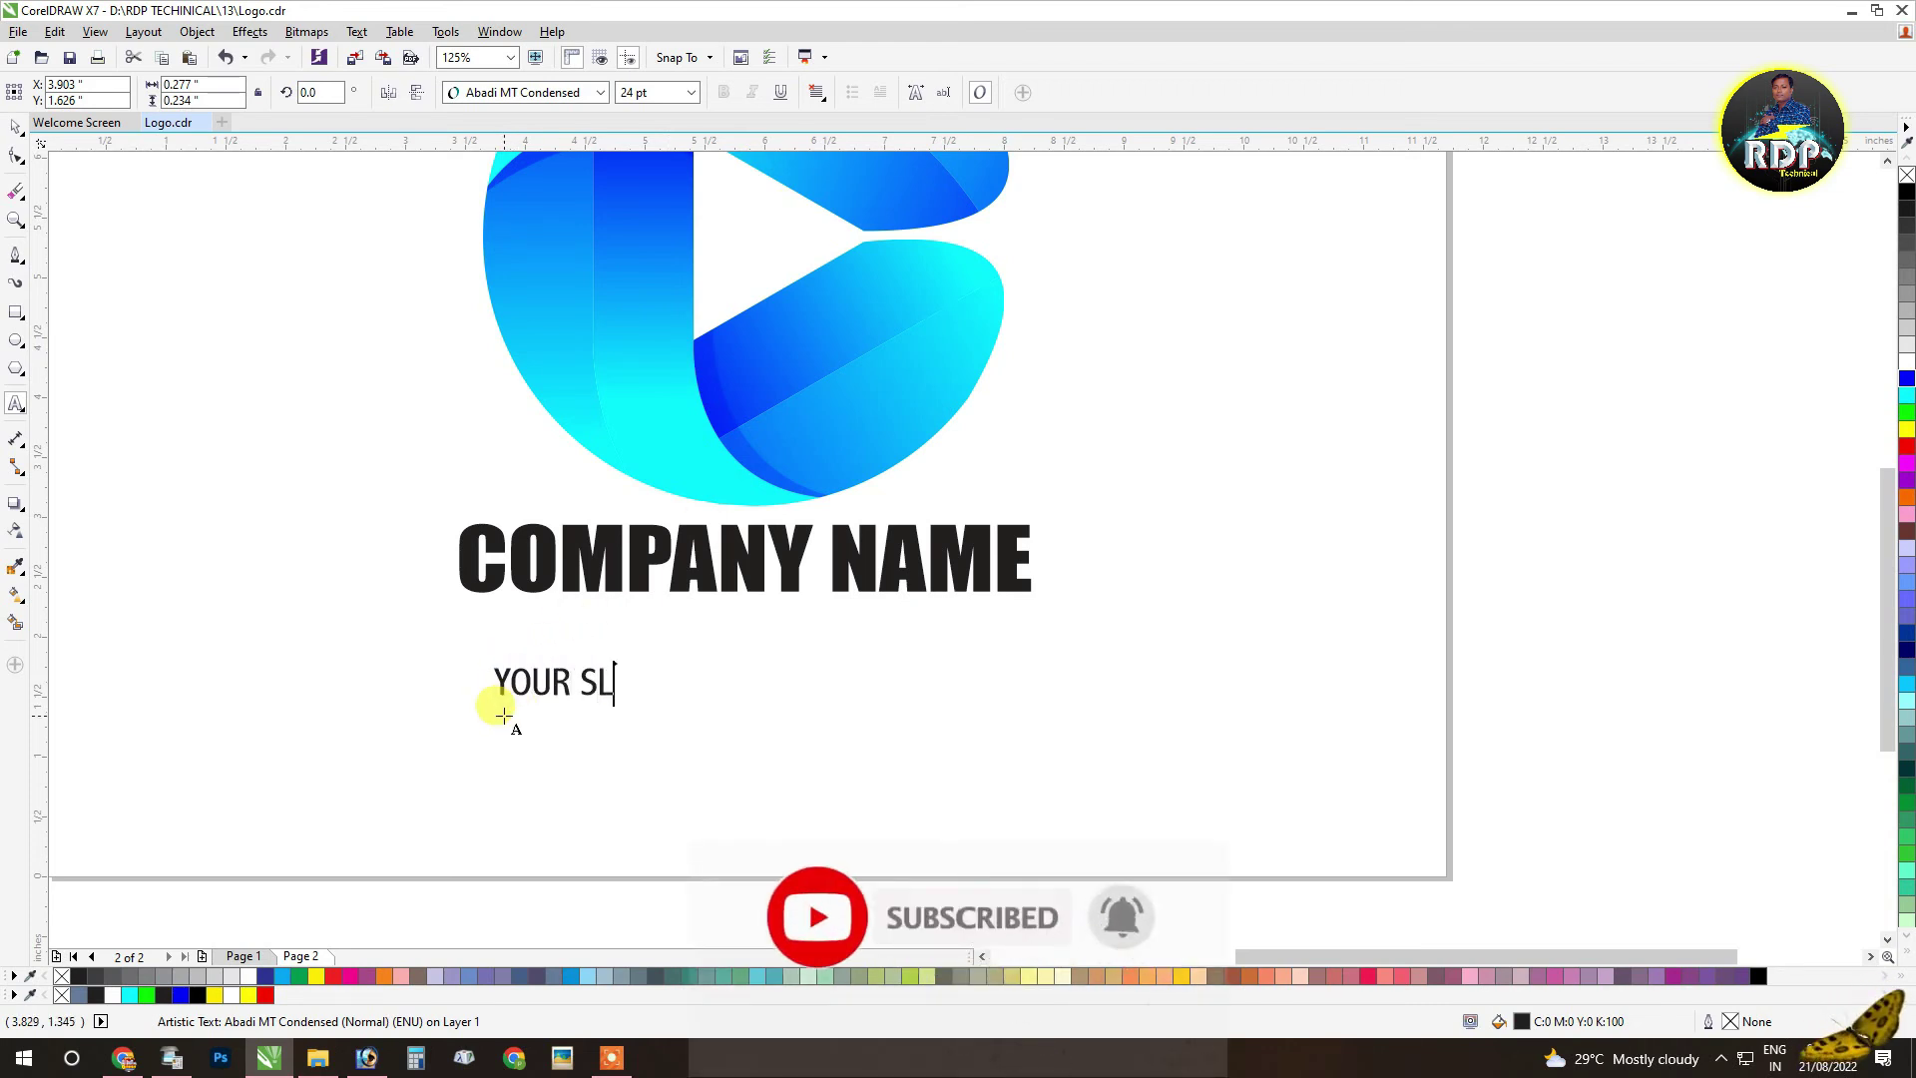
pyautogui.write('OGAN HERE')
pyautogui.hotkey('ctrl', 'space')
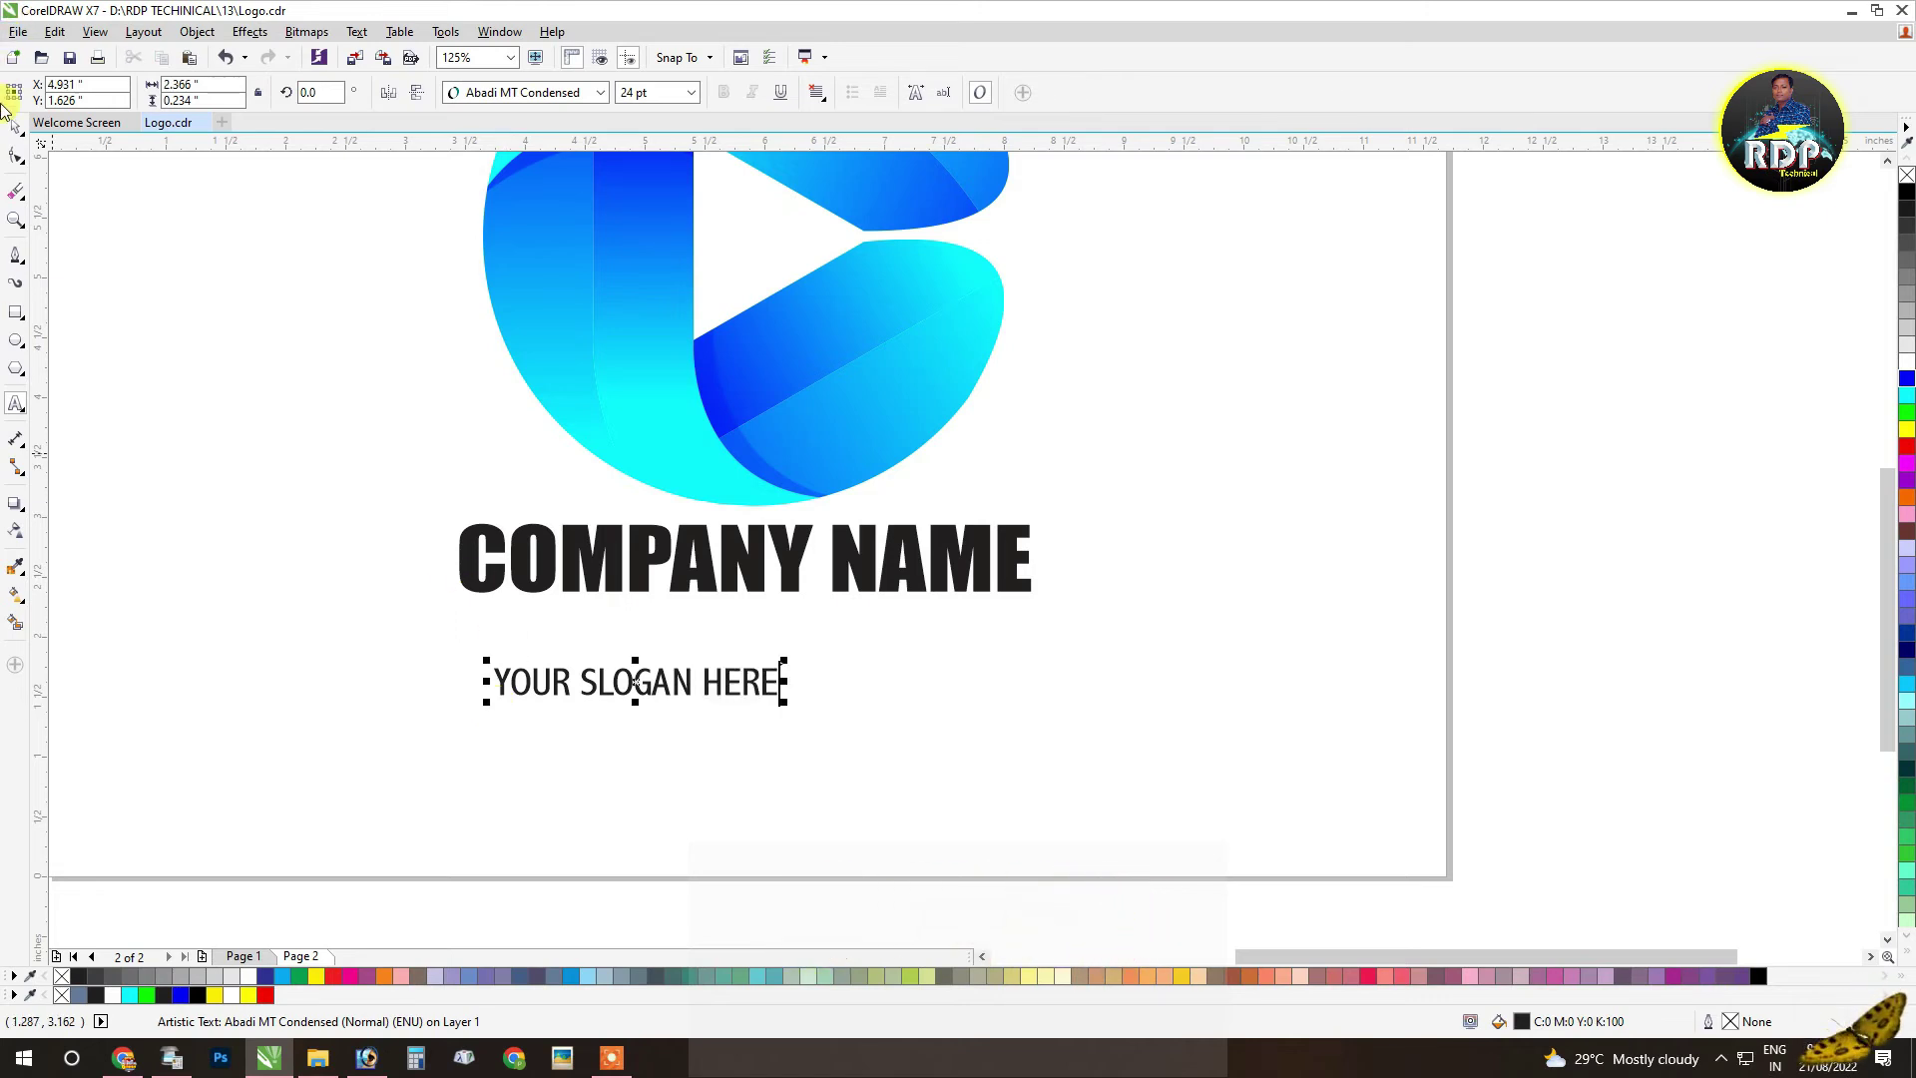
# Step: Move the slogan directly under the company name and widen its letter spacing until it spans about 3.64 inches
pyautogui.moveTo(785, 686); pyautogui.dragTo(1032, 650)
pyautogui.click(13, 159)
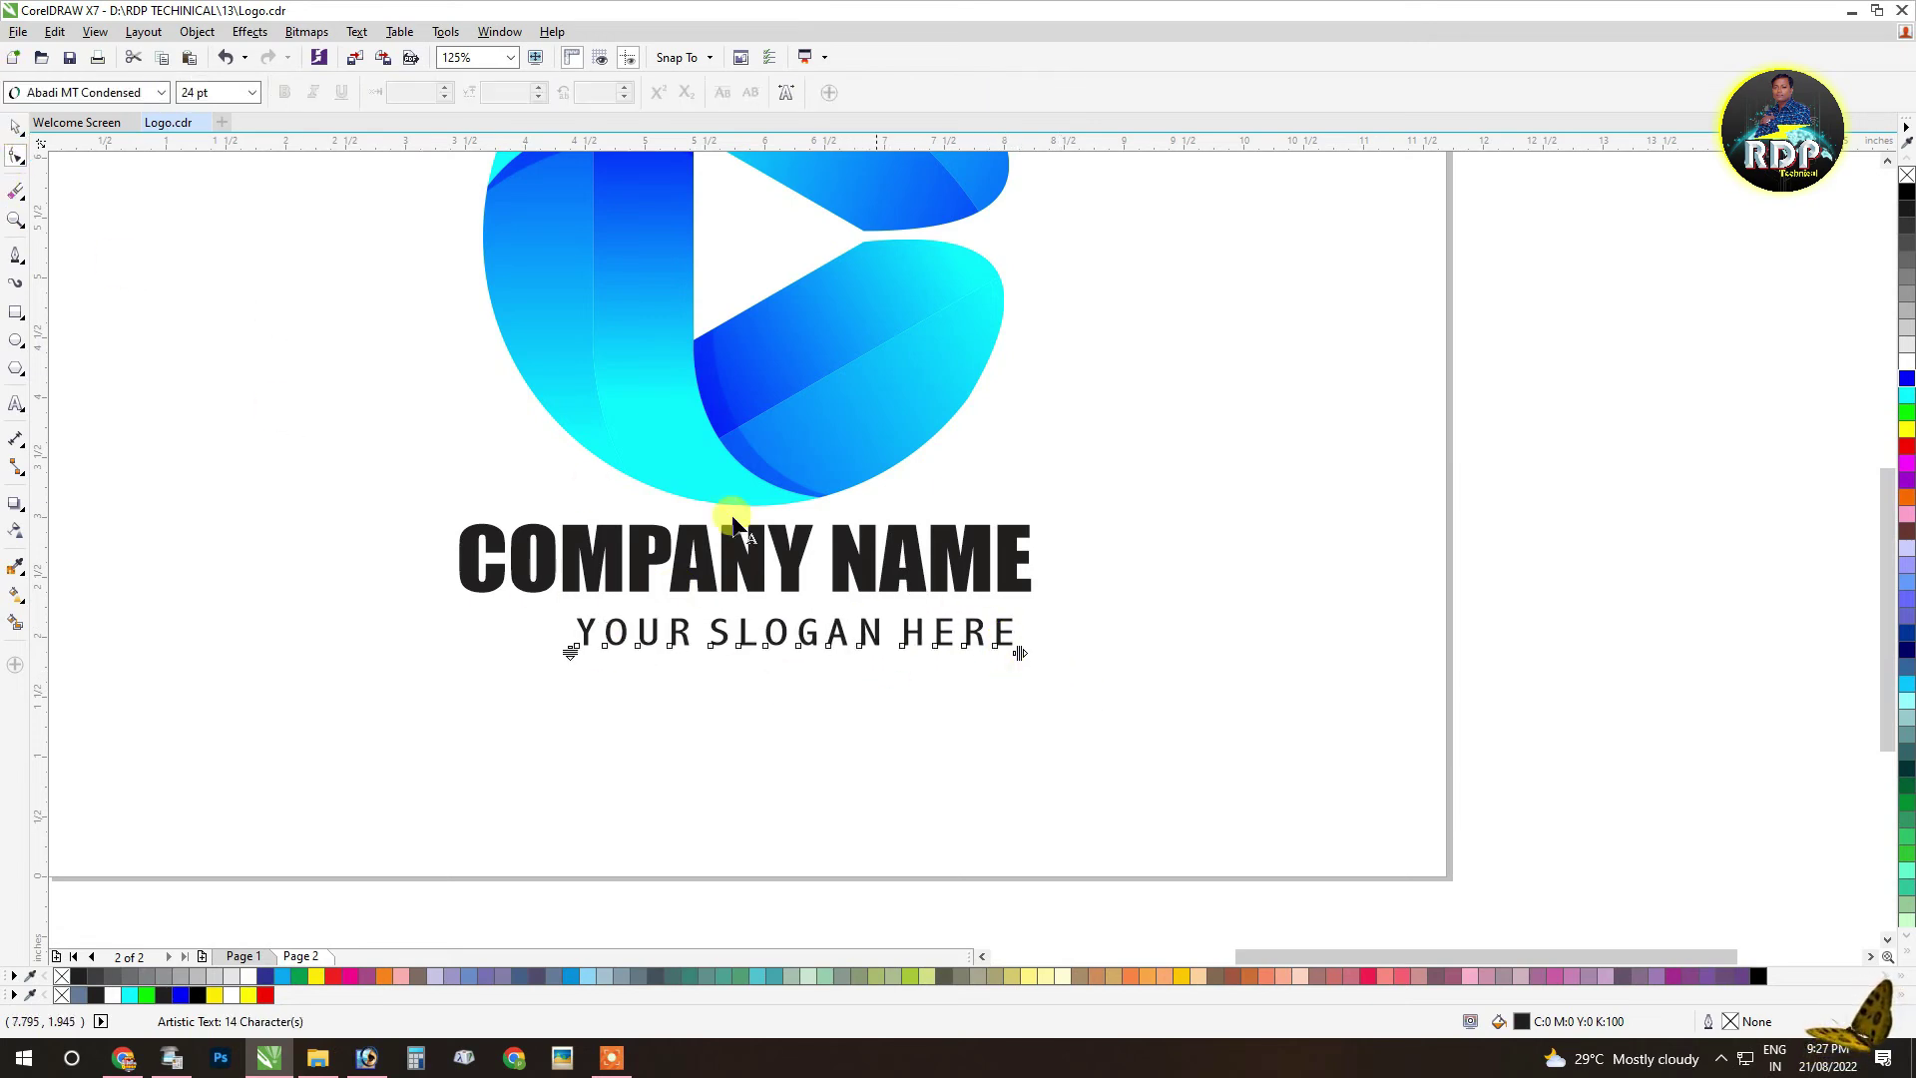
pyautogui.click(17, 129)
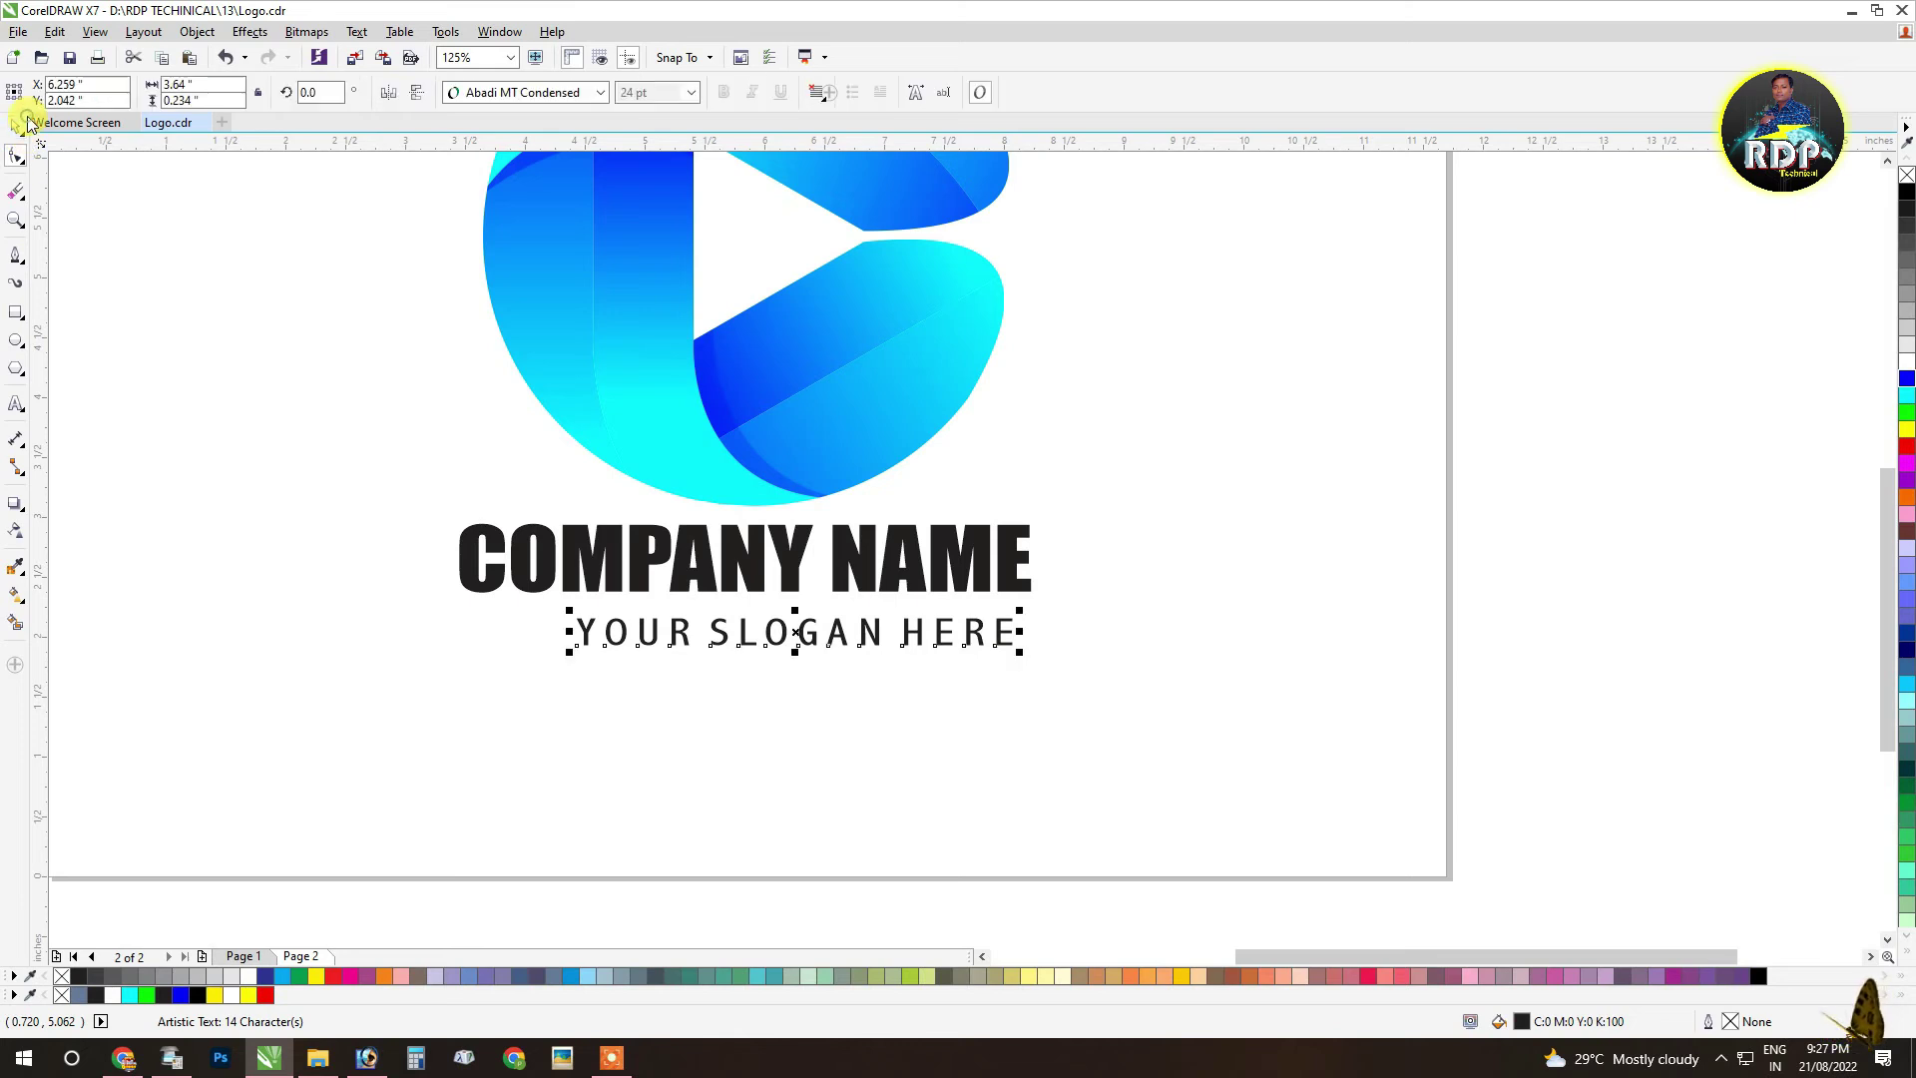
# Step: Center the slogan horizontally with the company name and shift it slightly up toward it
pyautogui.keyDown('shift'); pyautogui.click(582, 542); pyautogui.keyUp('shift')
pyautogui.press('c')
pyautogui.click(797, 732)
pyautogui.moveTo(767, 635); pyautogui.dragTo(766, 627)
pyautogui.scroll(-1, 766, 626)
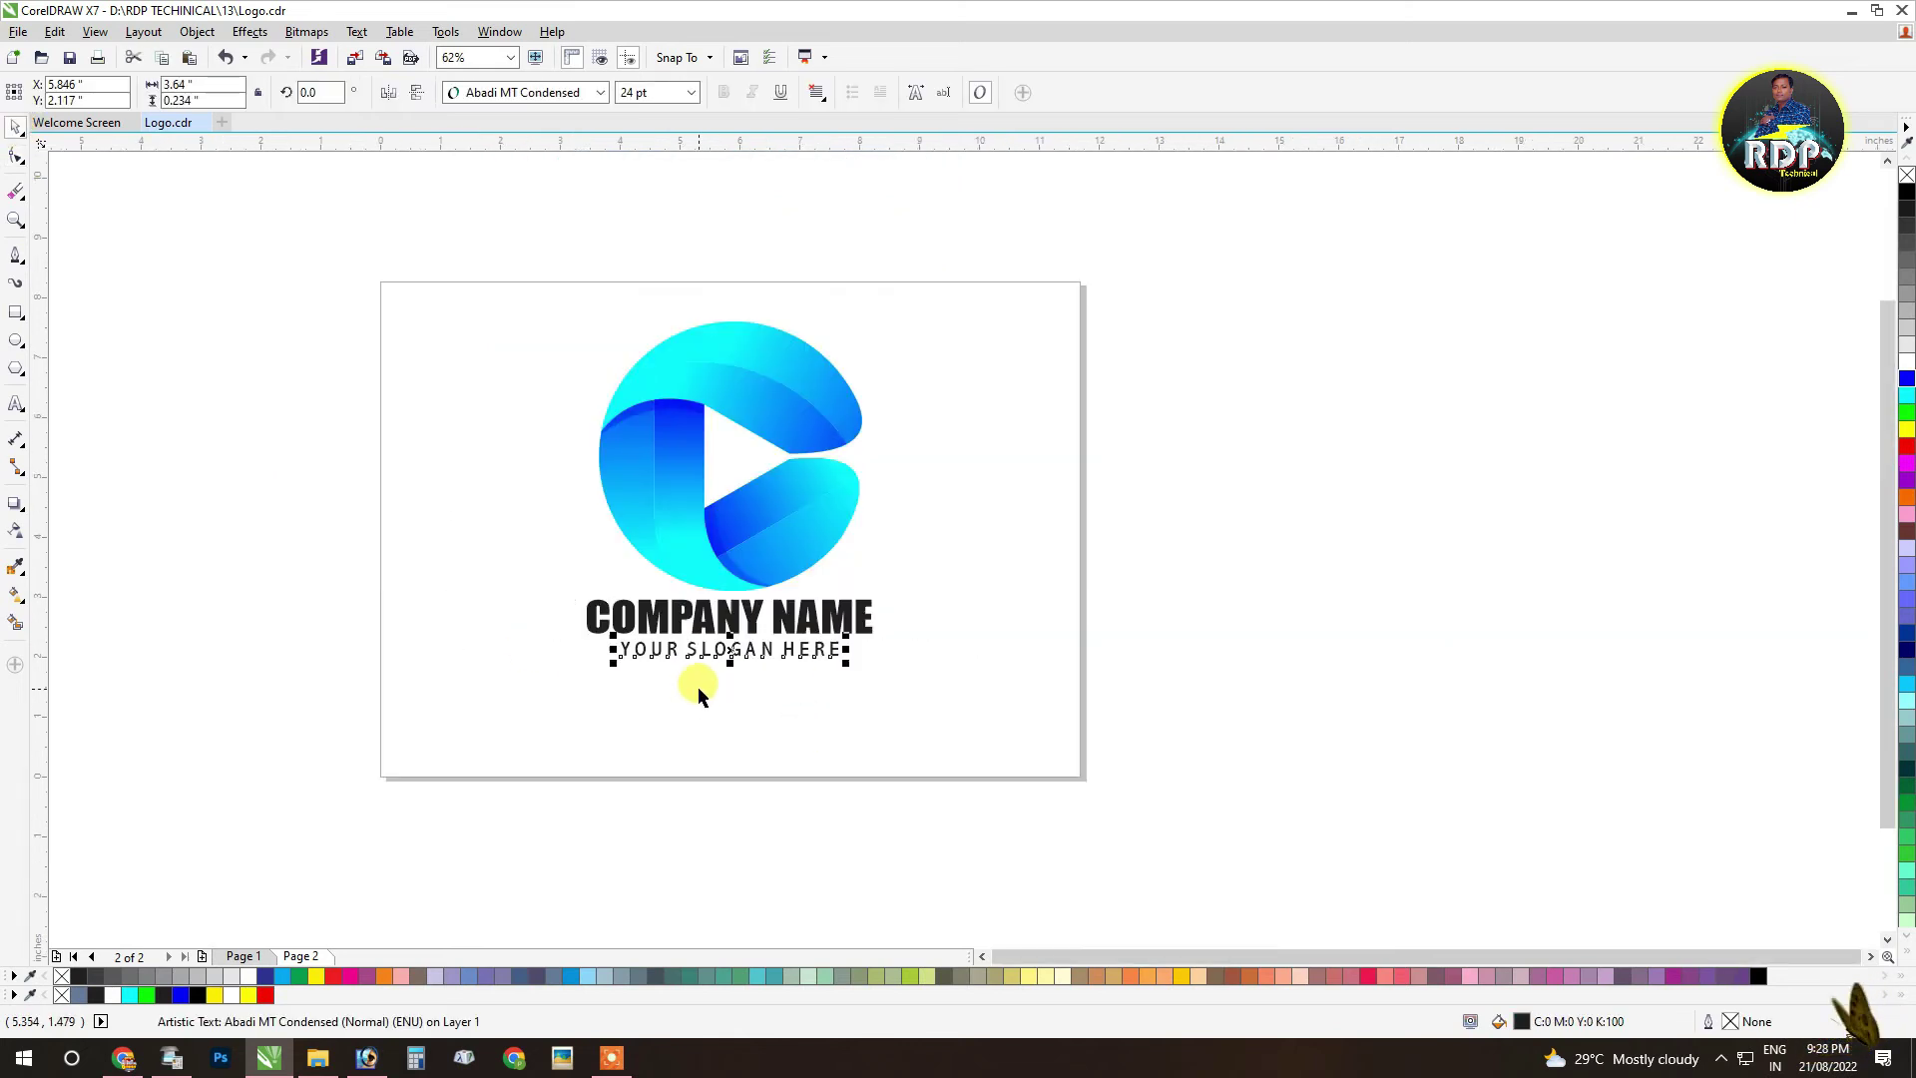
# Step: Move the company name and slogan together slightly down, away from the emblem
pyautogui.click(687, 703)
pyautogui.scroll(-1, 596, 722)
pyautogui.scroll(1, 604, 714)
pyautogui.moveTo(501, 559); pyautogui.dragTo(964, 685)
pyautogui.scroll(1, 705, 592)
pyautogui.moveTo(791, 620); pyautogui.dragTo(798, 636)
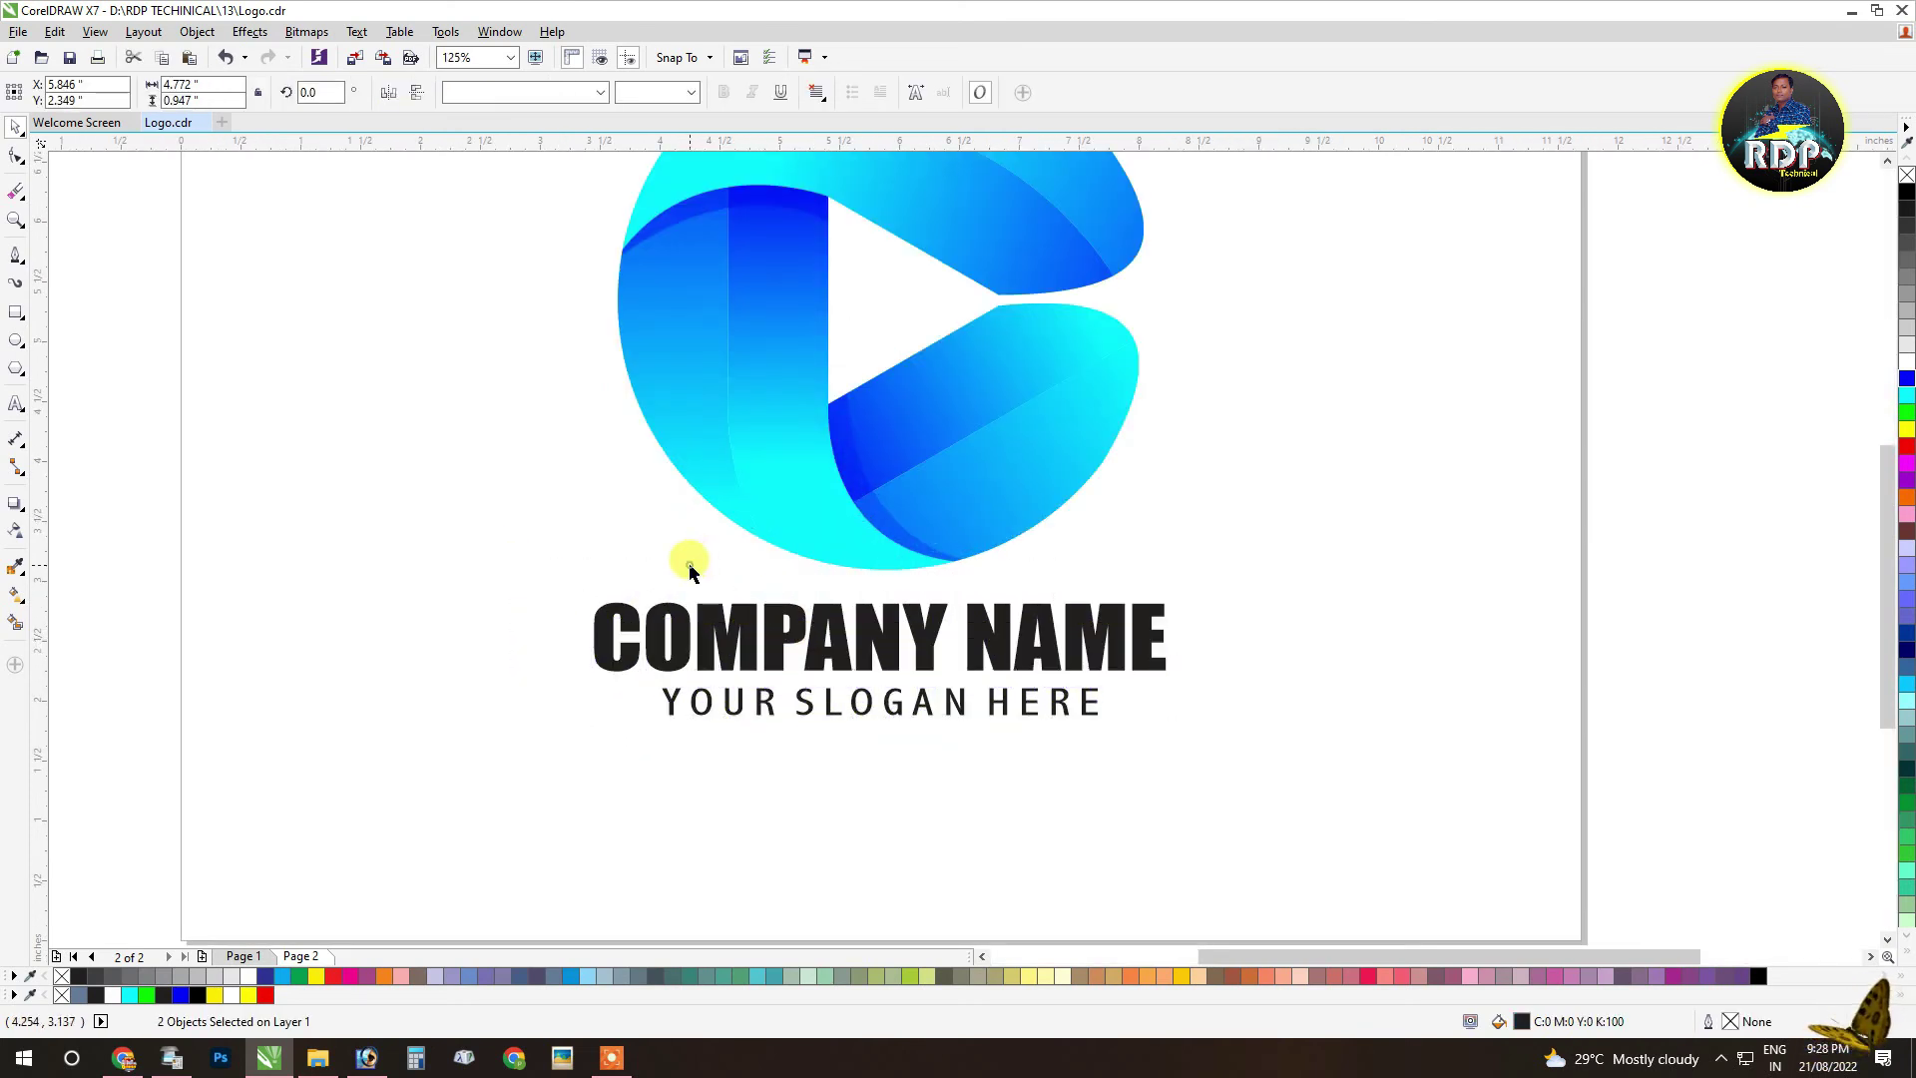
# Step: Fill the COMPANY NAME text red and shift it slightly up toward the emblem
pyautogui.click(709, 604)
pyautogui.click(331, 975)
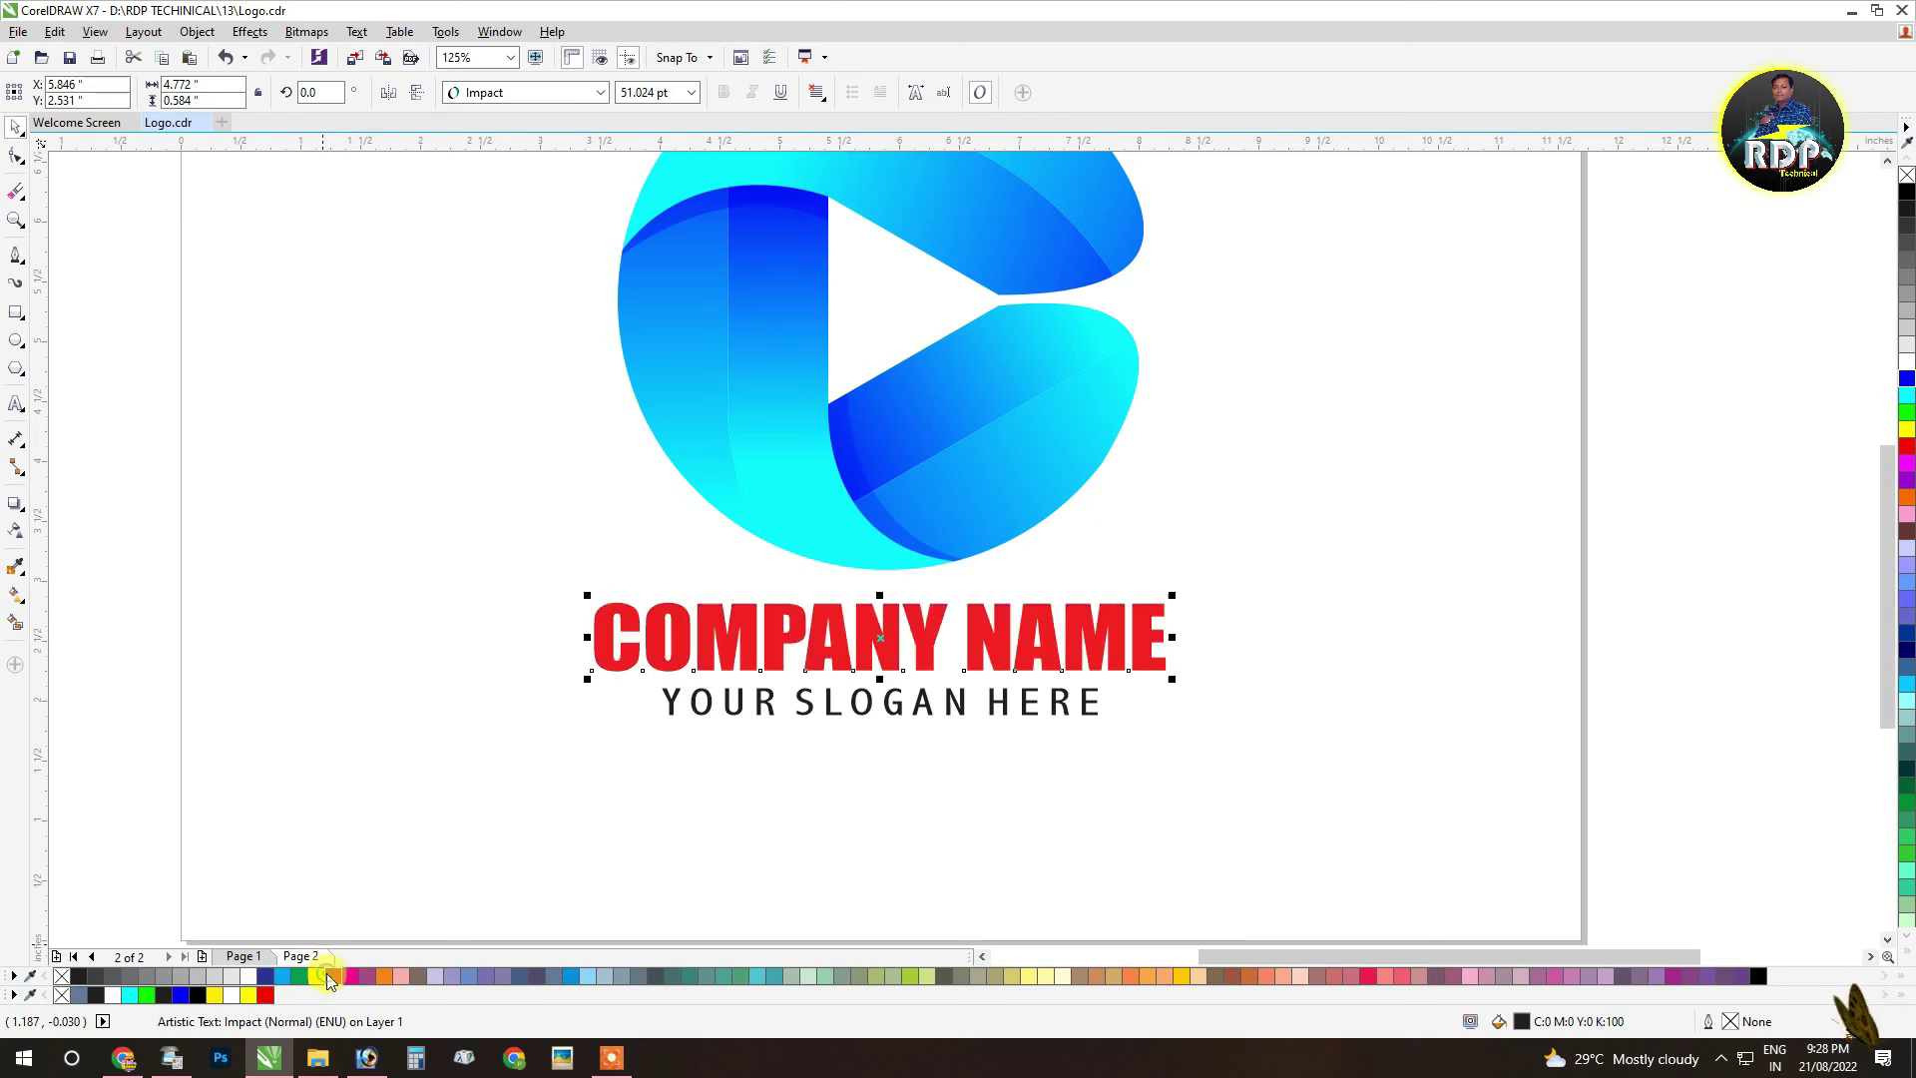
pyautogui.click(318, 976)
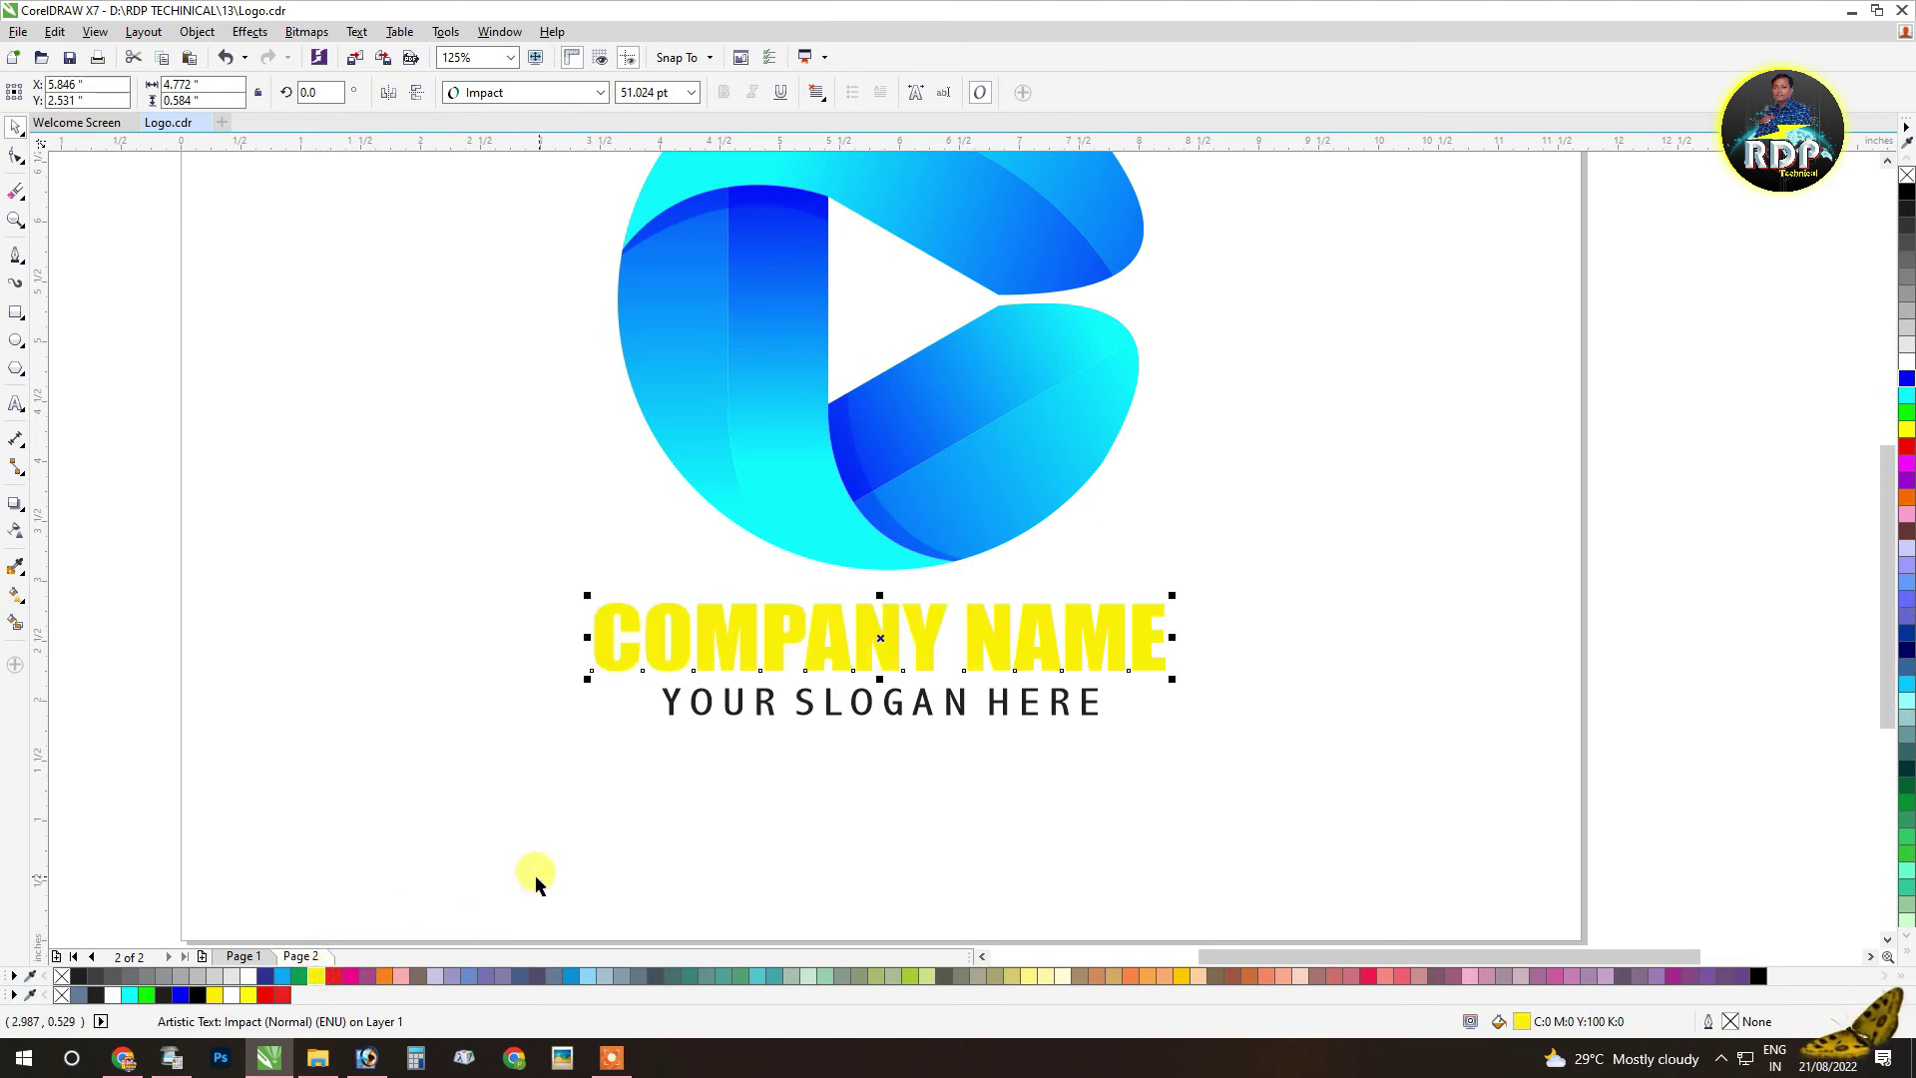
pyautogui.click(332, 975)
pyautogui.moveTo(712, 635); pyautogui.dragTo(712, 627)
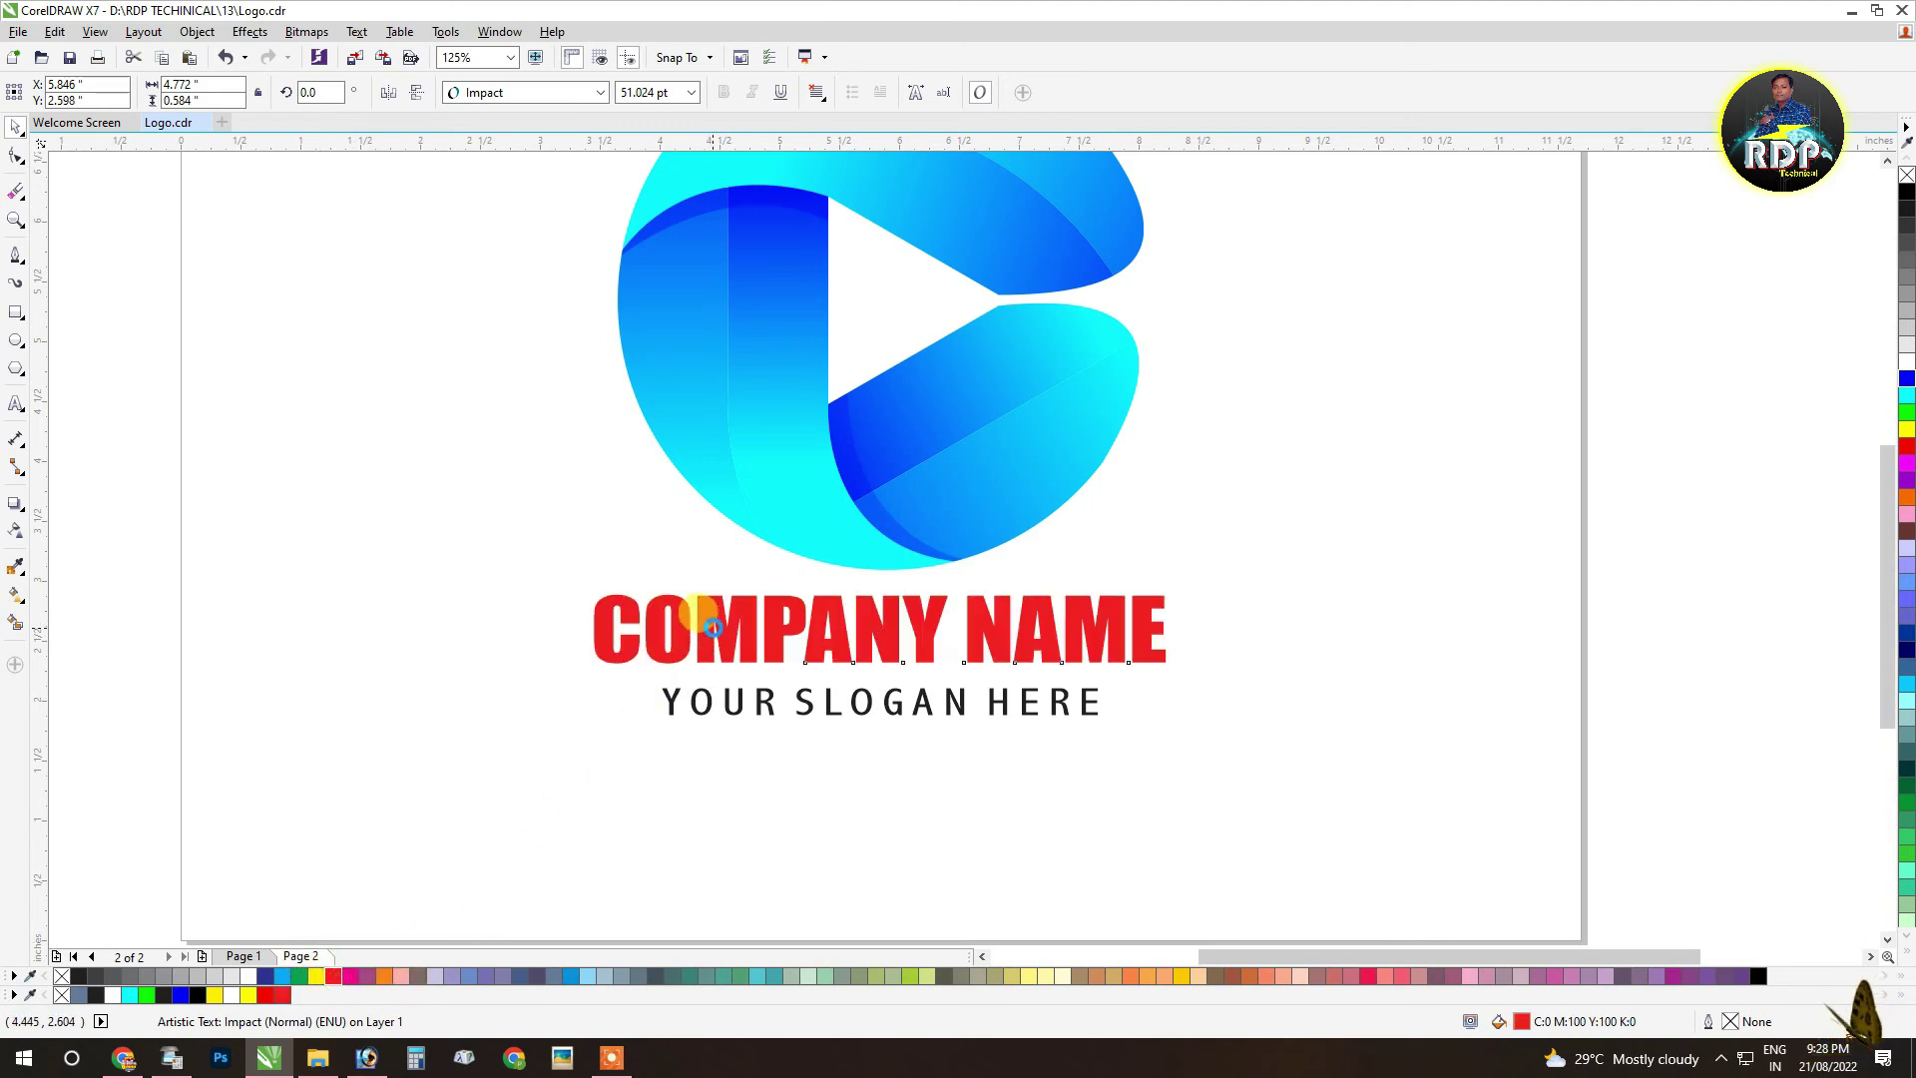
# Step: Move the slogan up closer to the company name and fill it yellow
pyautogui.moveTo(737, 713); pyautogui.dragTo(732, 697)
pyautogui.click(316, 976)
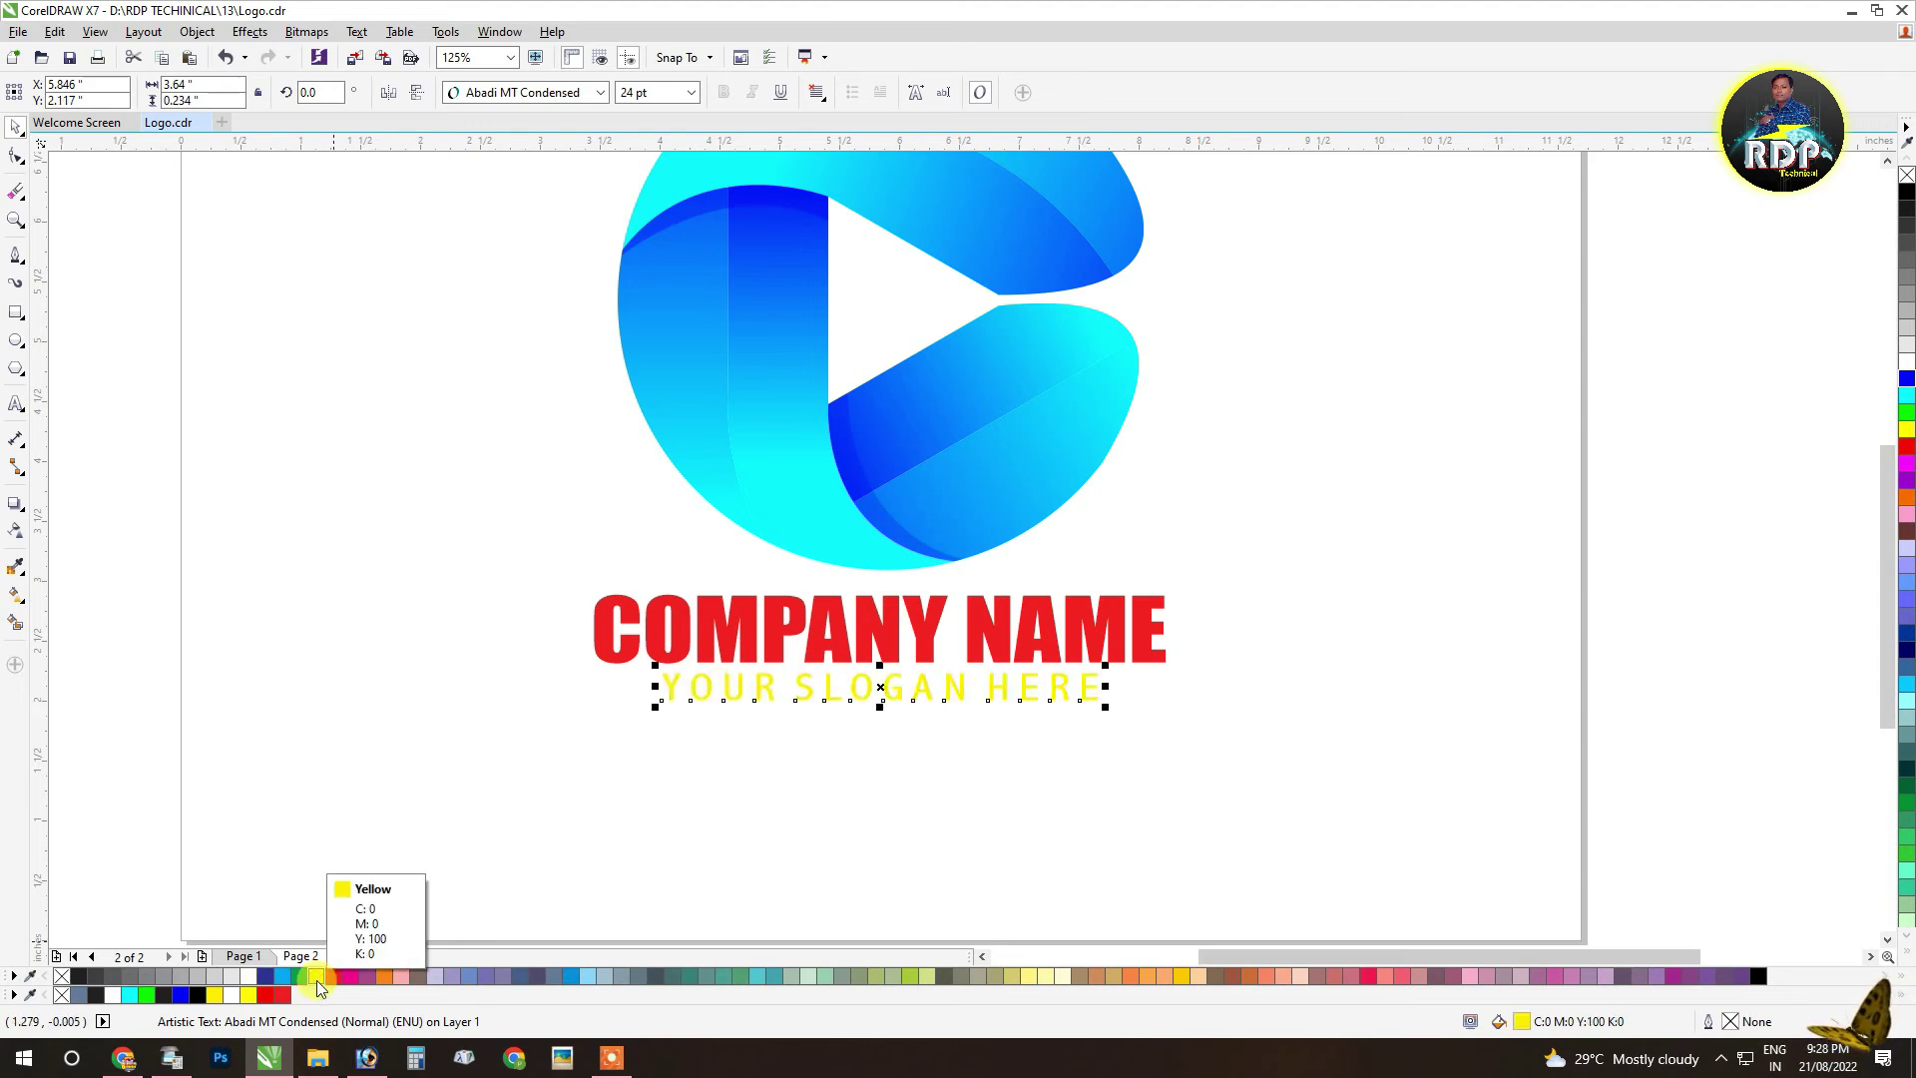
pyautogui.click(372, 781)
# Step: Draw a square about 7.57 inches wide over the logo and fill it black without an outline
pyautogui.scroll(-1, 588, 469)
pyautogui.click(15, 313)
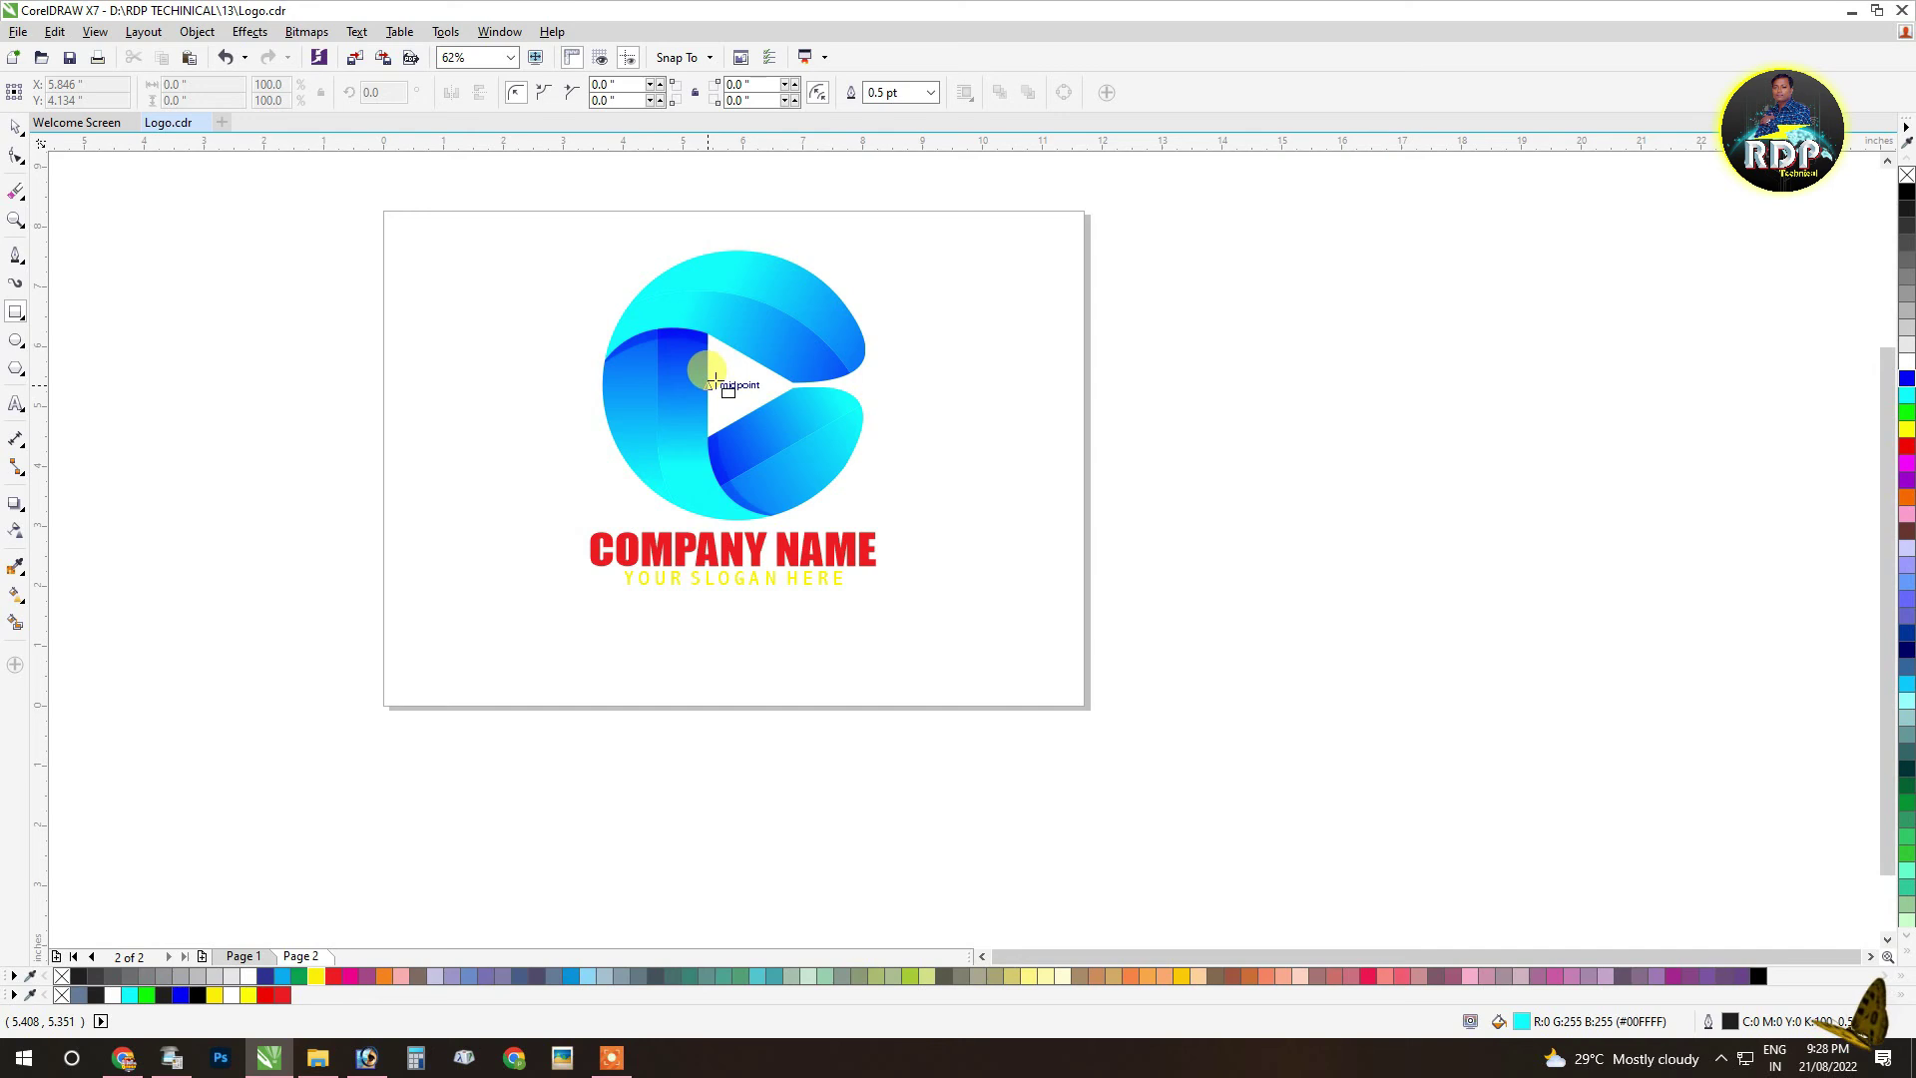
pyautogui.moveTo(715, 380)
pyautogui.mouseDown()
pyautogui.moveTo(962, 633)
pyautogui.moveTo(935, 612)
pyautogui.mouseUp()
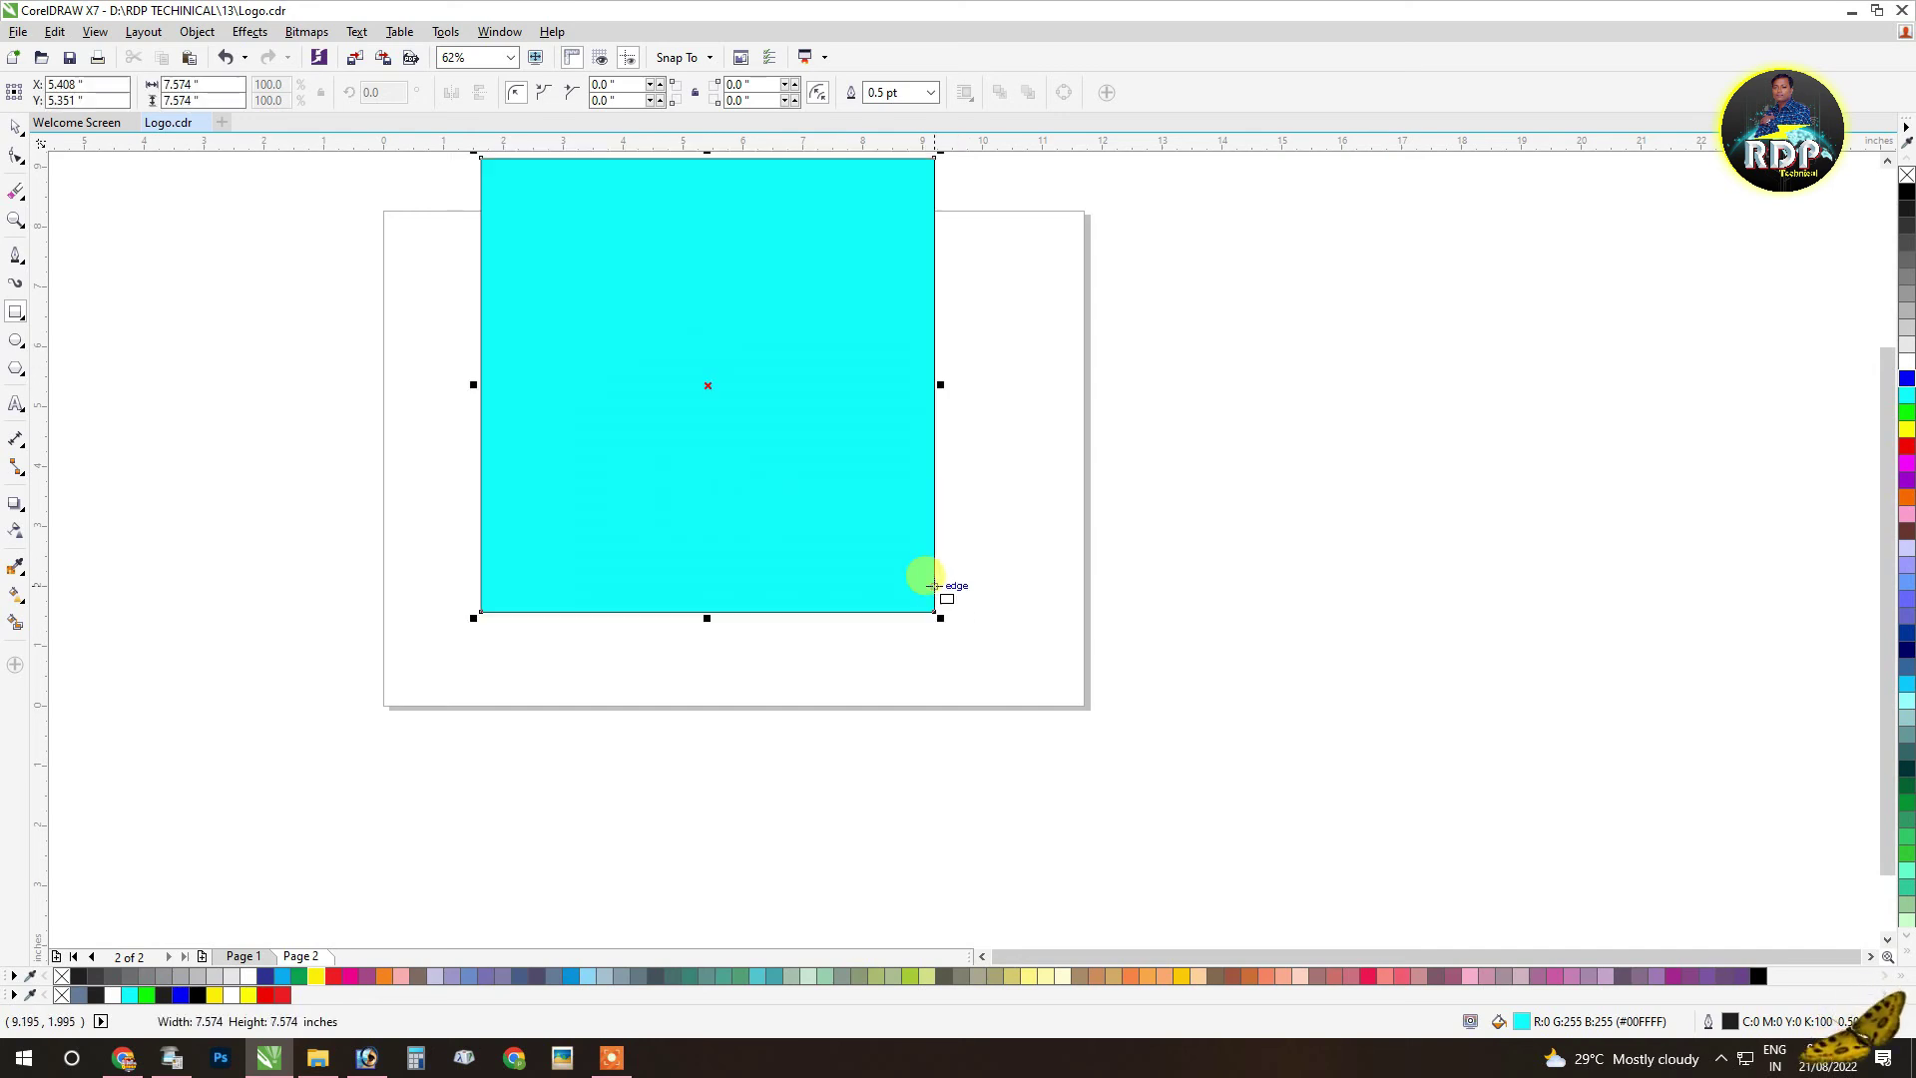
pyautogui.hotkey('ctrl', 'space')
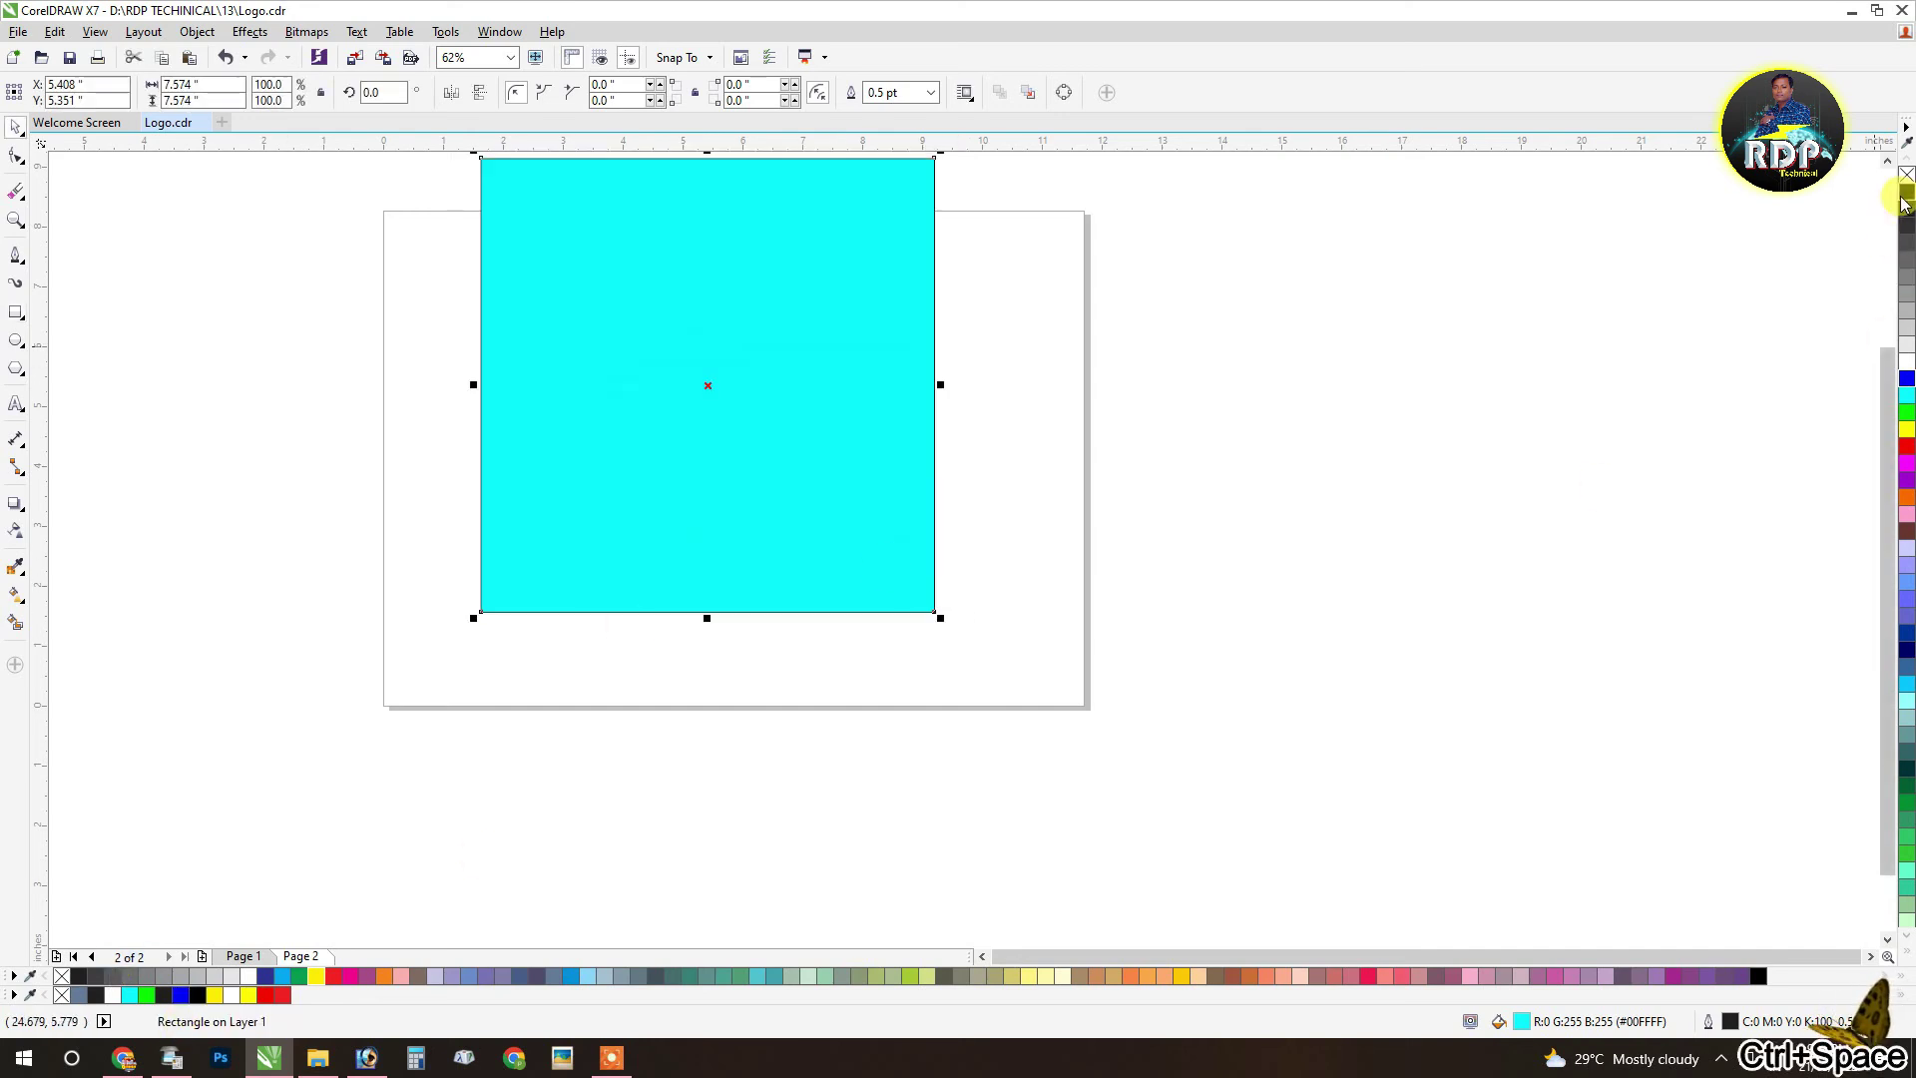
pyautogui.click(1906, 192)
pyautogui.rightClick(1906, 175)
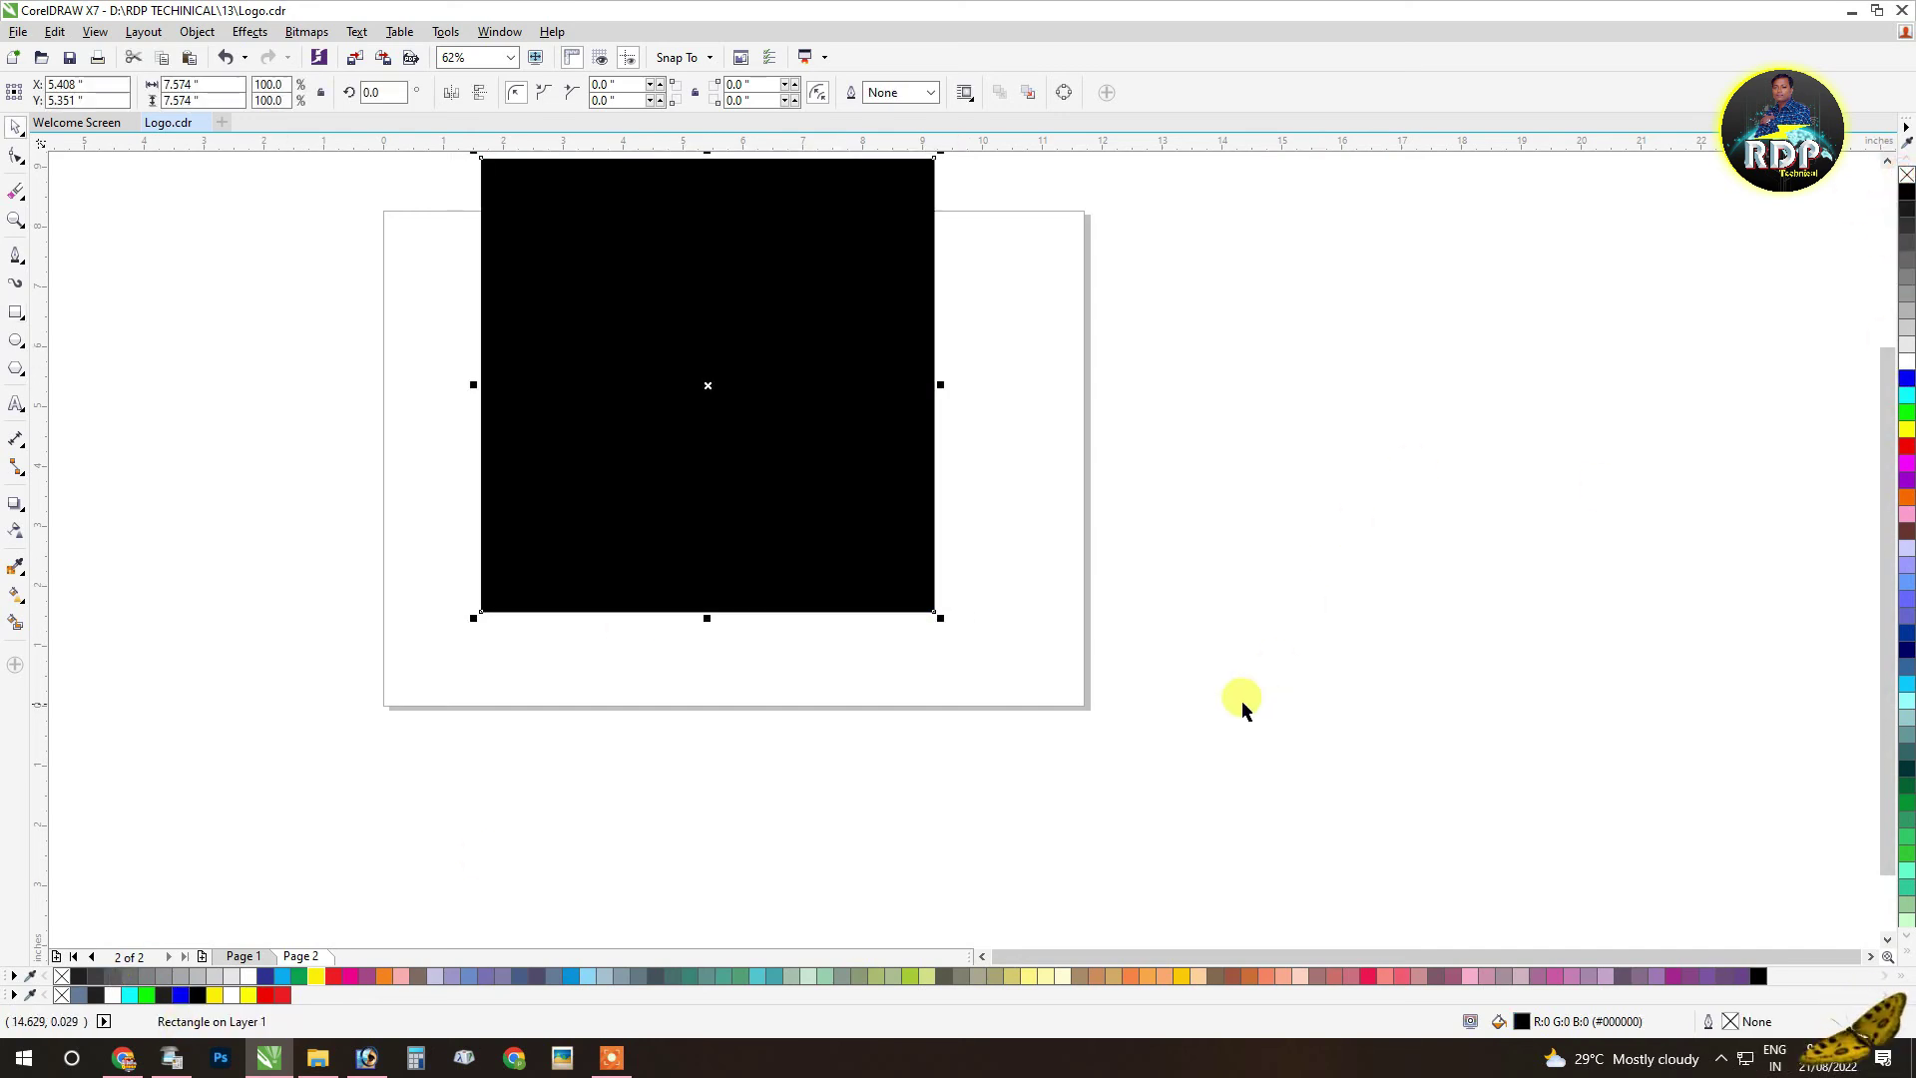
# Step: Center the black square on the page and order it behind the emblem and both text lines
pyautogui.press('p')
pyautogui.hotkey('ctrl', 'pagedown')
pyautogui.hotkey('ctrl', 'pagedown')
pyautogui.hotkey('ctrl', 'pagedown')
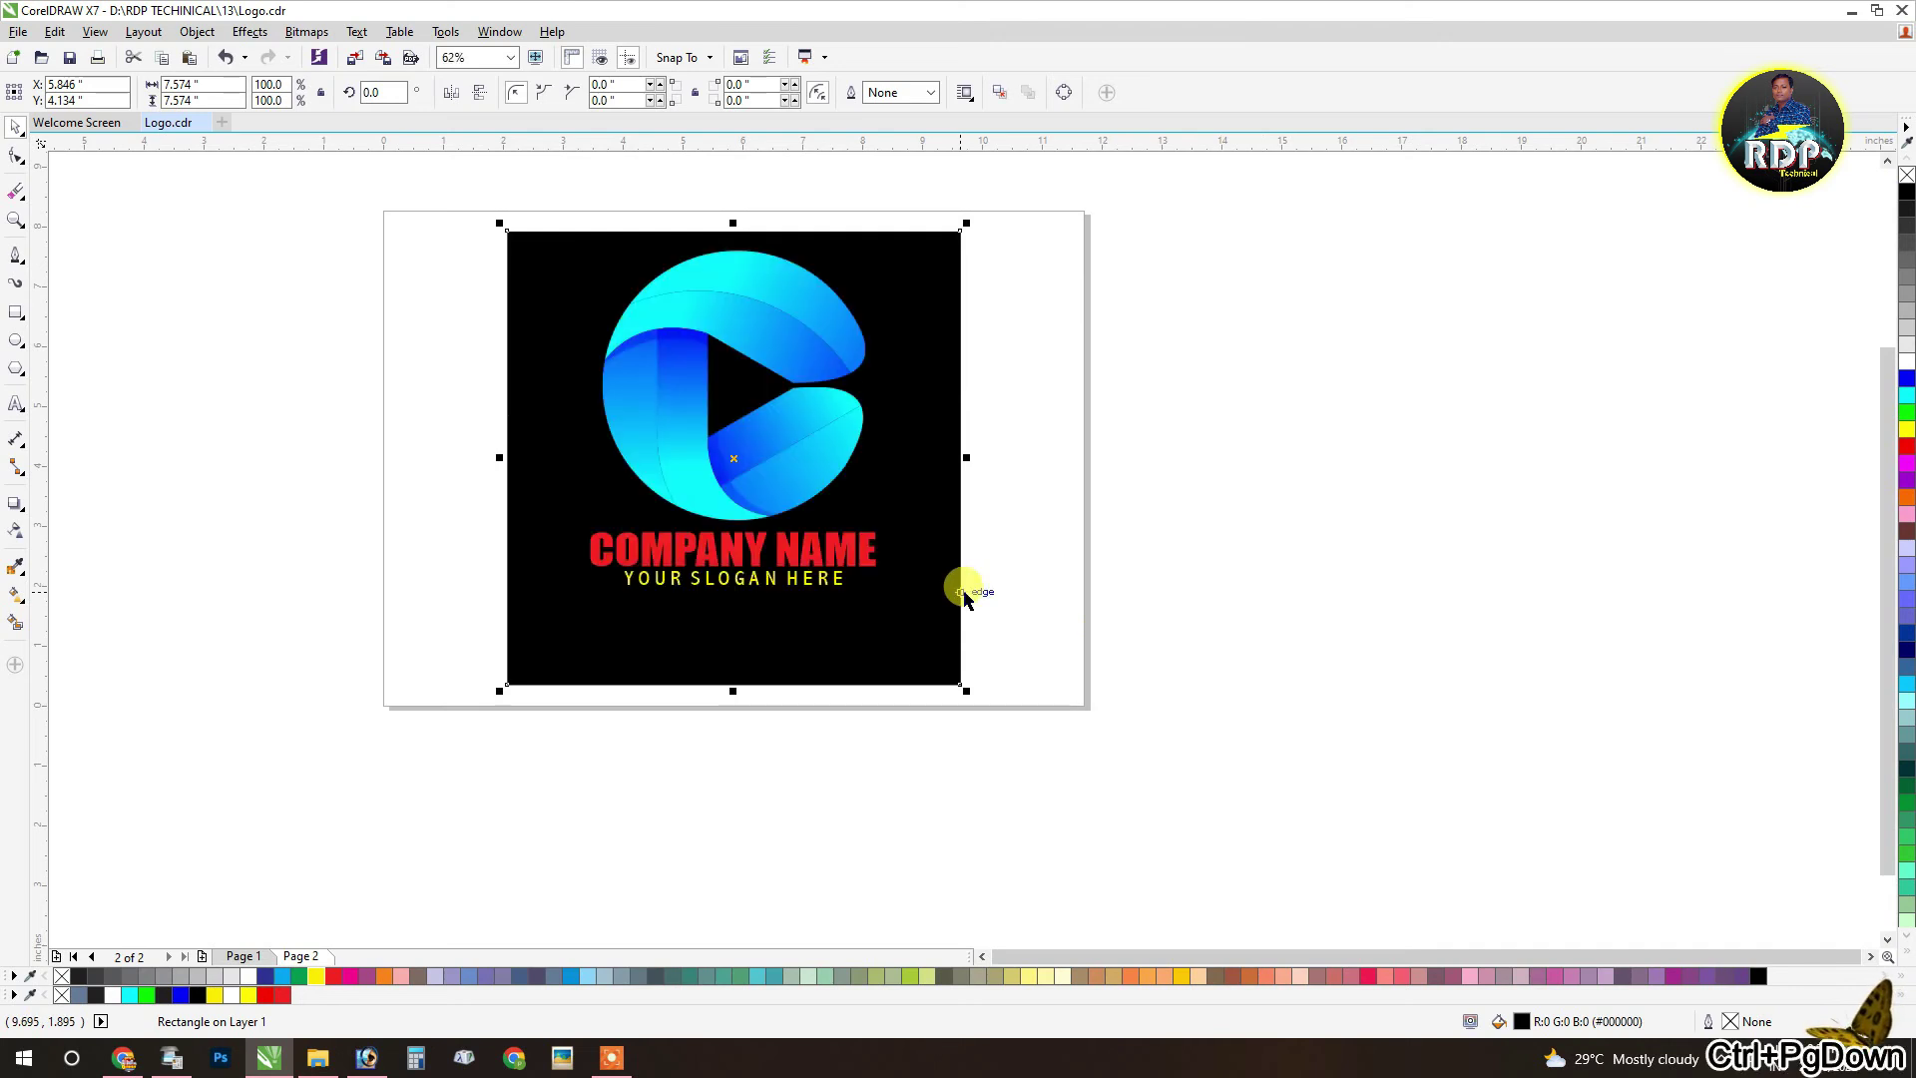
pyautogui.scroll(2, 640, 265)
pyautogui.scroll(-2, 699, 384)
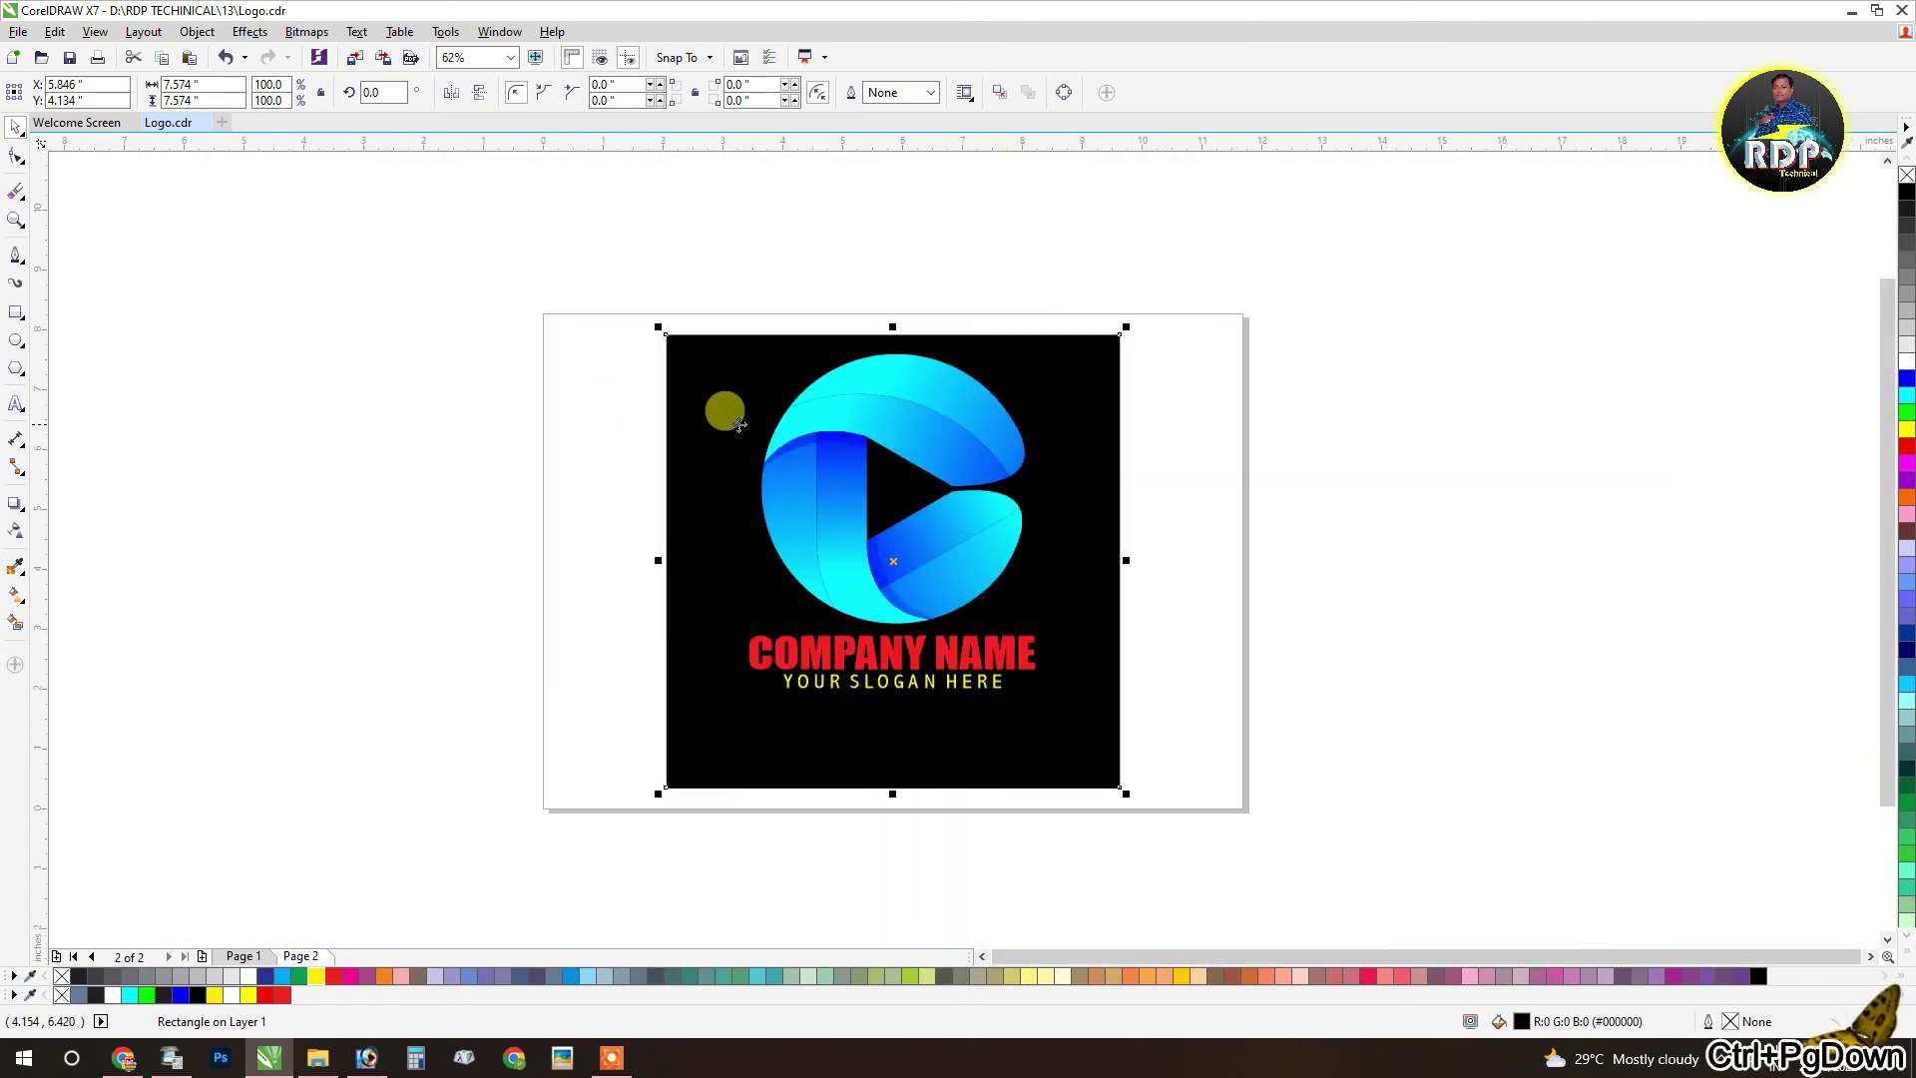
pyautogui.click(585, 430)
pyautogui.scroll(2, 803, 655)
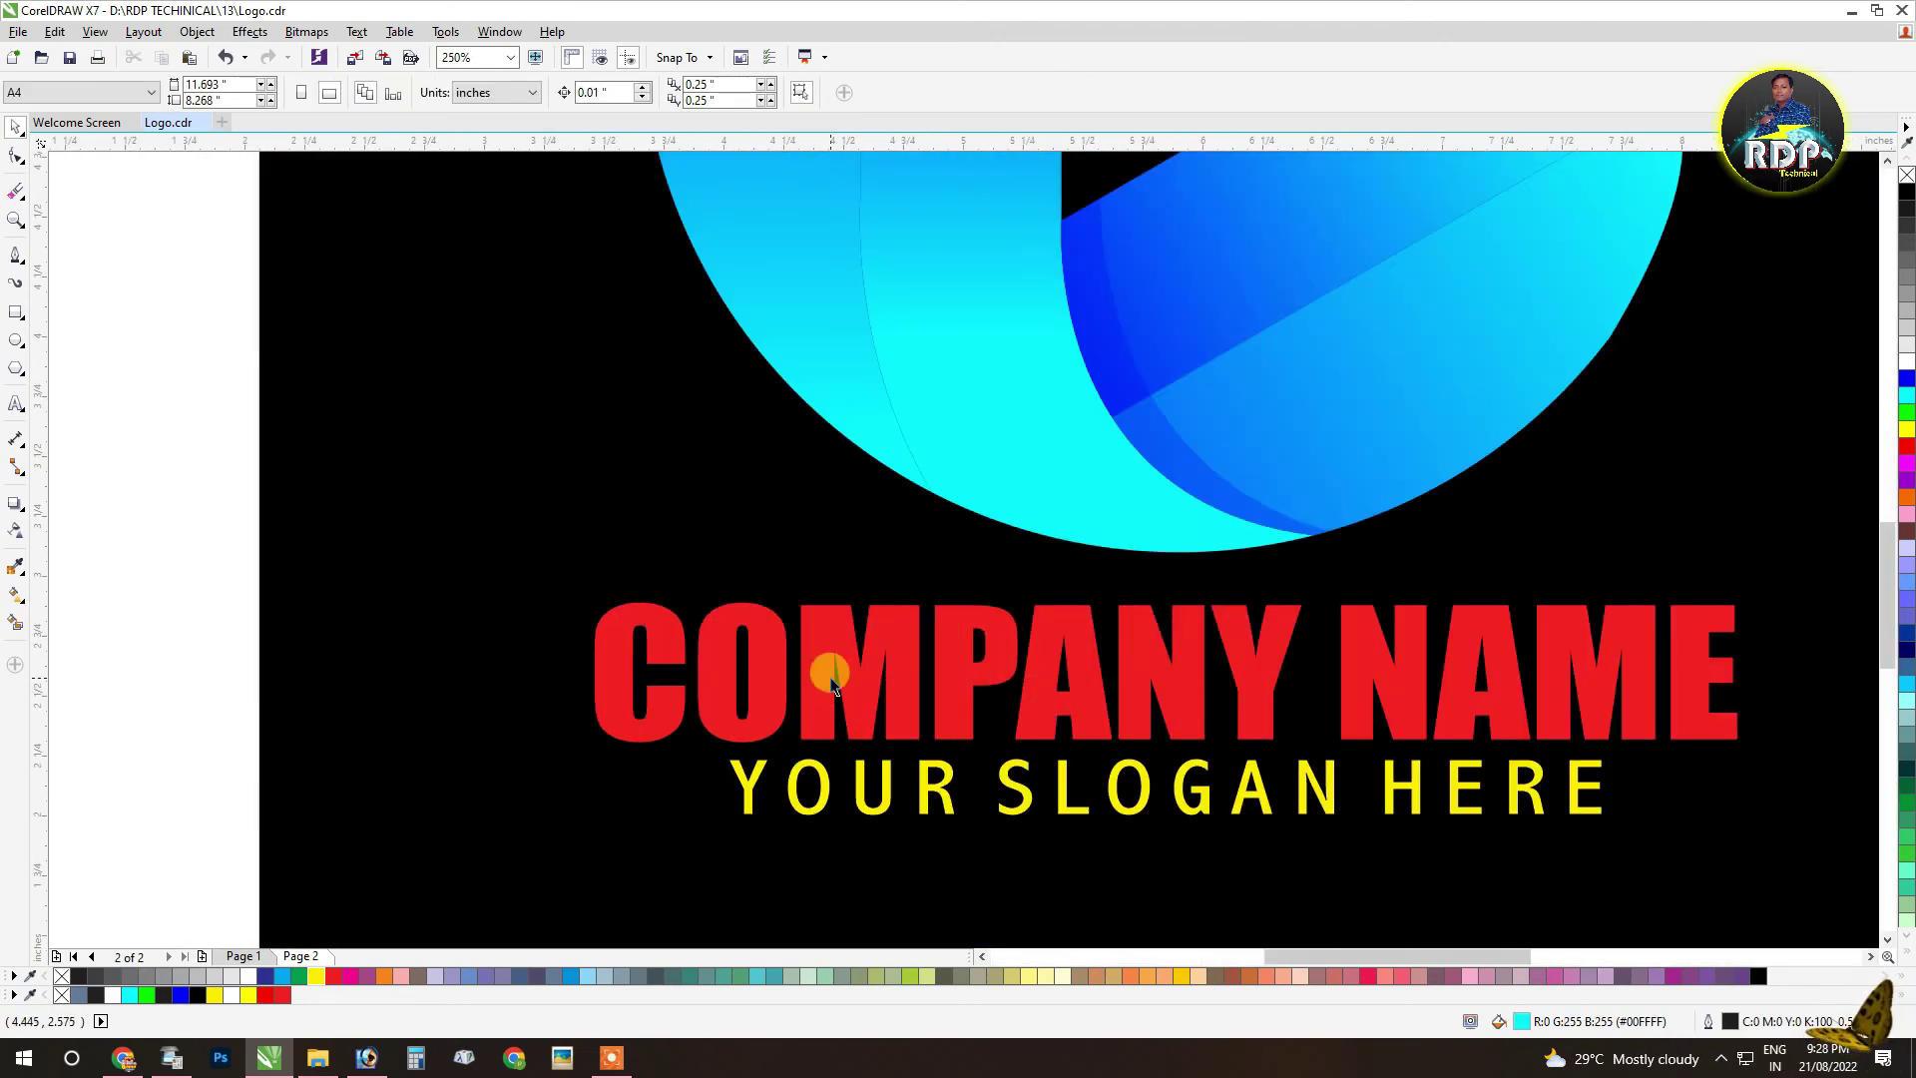
# Step: Fill the COMPANY NAME text yellow and the slogan beneath it white
pyautogui.click(836, 677)
pyautogui.click(316, 976)
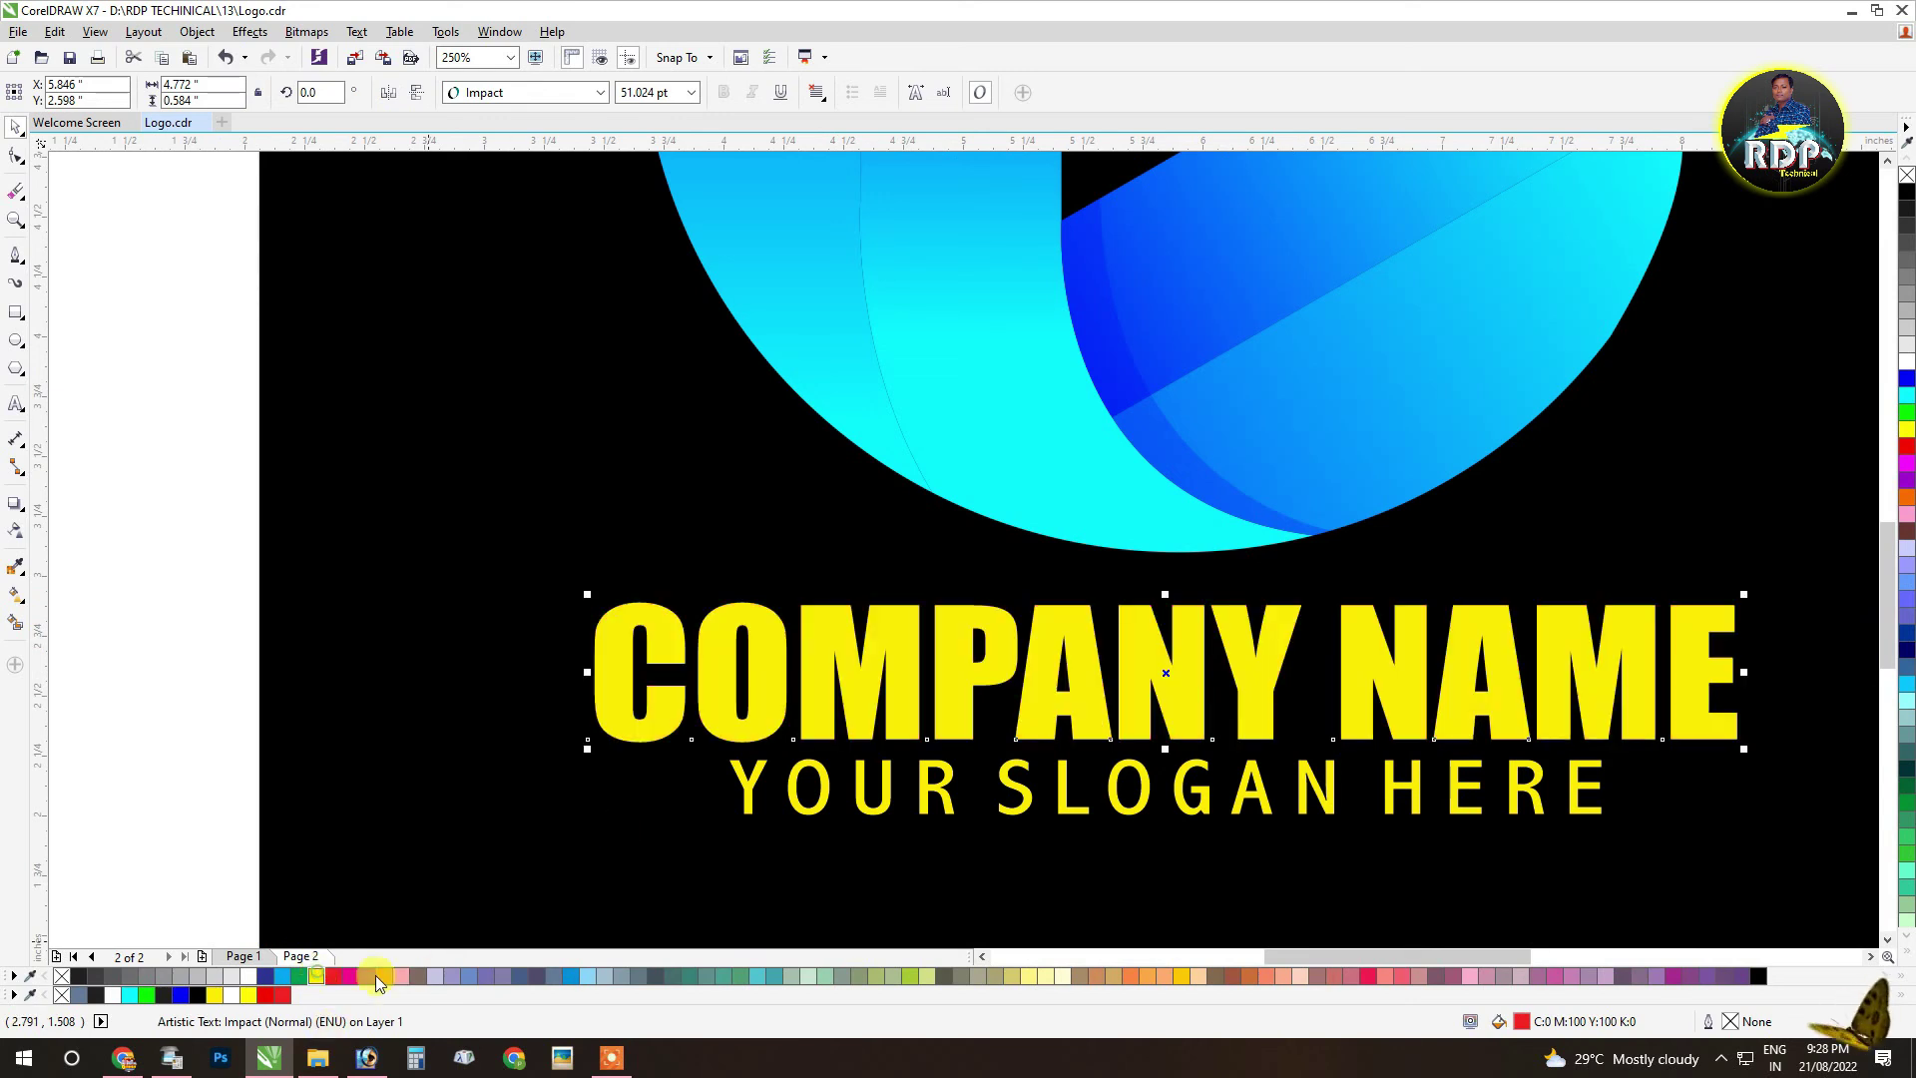
pyautogui.click(740, 783)
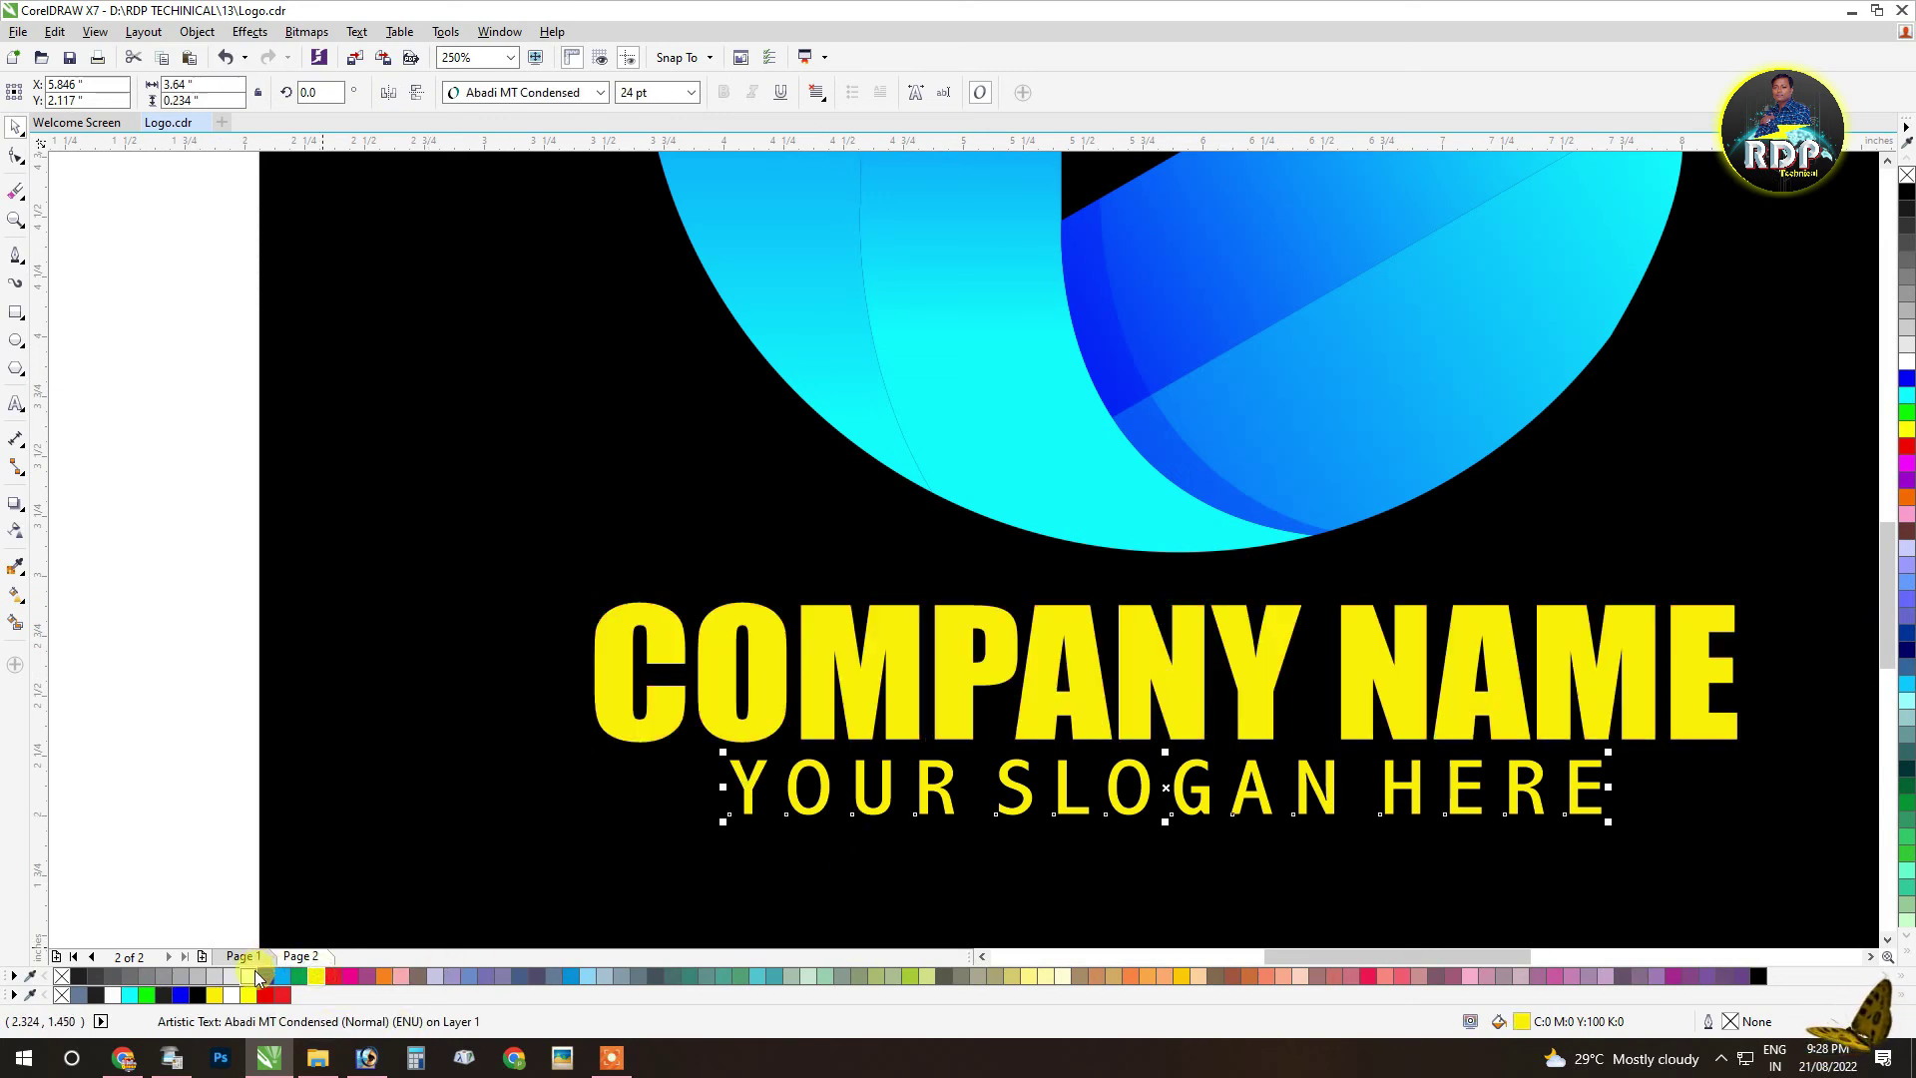
pyautogui.click(254, 975)
# Step: Group the emblem with both text lines and center the group vertically on the black square
pyautogui.scroll(-2, 735, 769)
pyautogui.click(540, 762)
pyautogui.moveTo(550, 376); pyautogui.dragTo(1132, 846)
pyautogui.hotkey('ctrl', 'g')
pyautogui.keyDown('shift'); pyautogui.click(998, 844); pyautogui.keyUp('shift')
pyautogui.press('e')
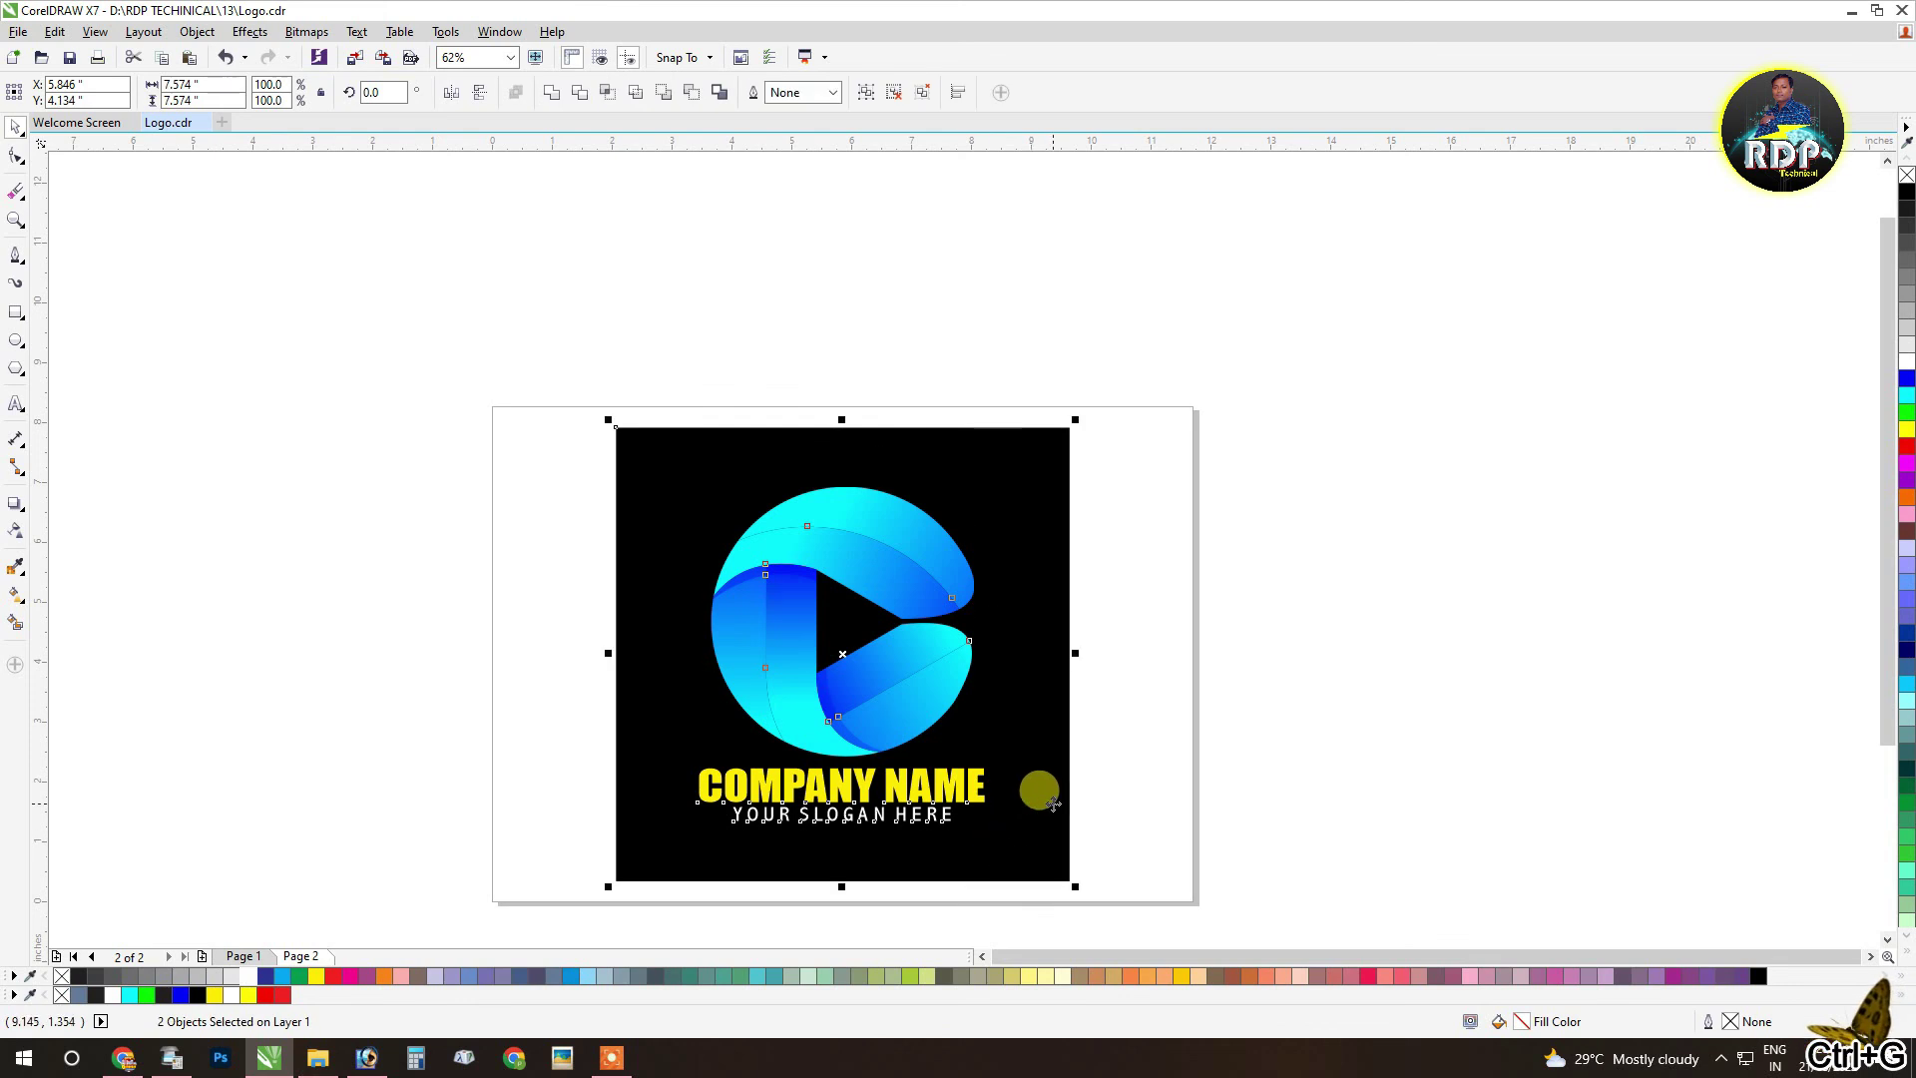
# Step: Ungroup the logo into the emblem and text lines, and undo a trial move of the emblem
pyautogui.click(898, 494)
pyautogui.click(626, 96)
pyautogui.click(788, 264)
pyautogui.moveTo(840, 552); pyautogui.dragTo(875, 510)
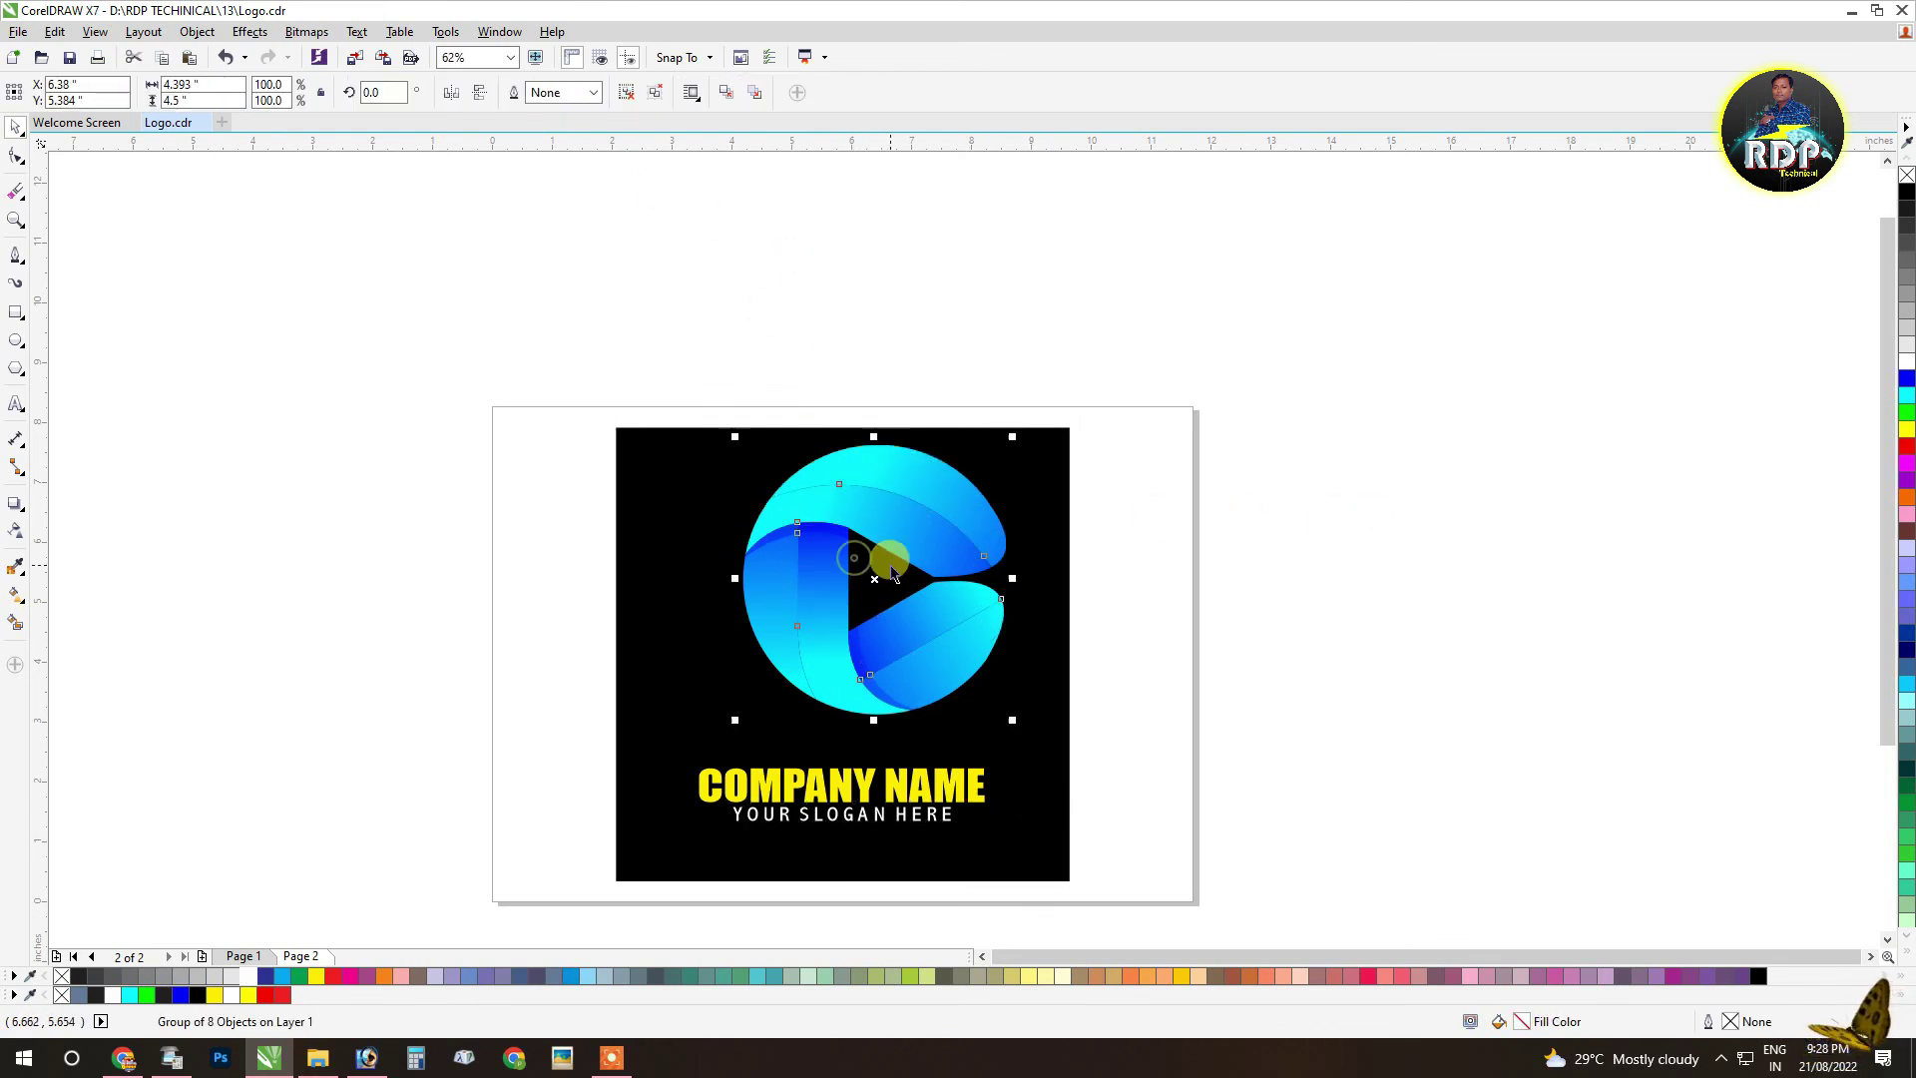
pyautogui.hotkey('ctrl', 'z')
# Step: Copy the emblem group, paste a duplicate in place and order it one level back
pyautogui.rightClick(846, 565)
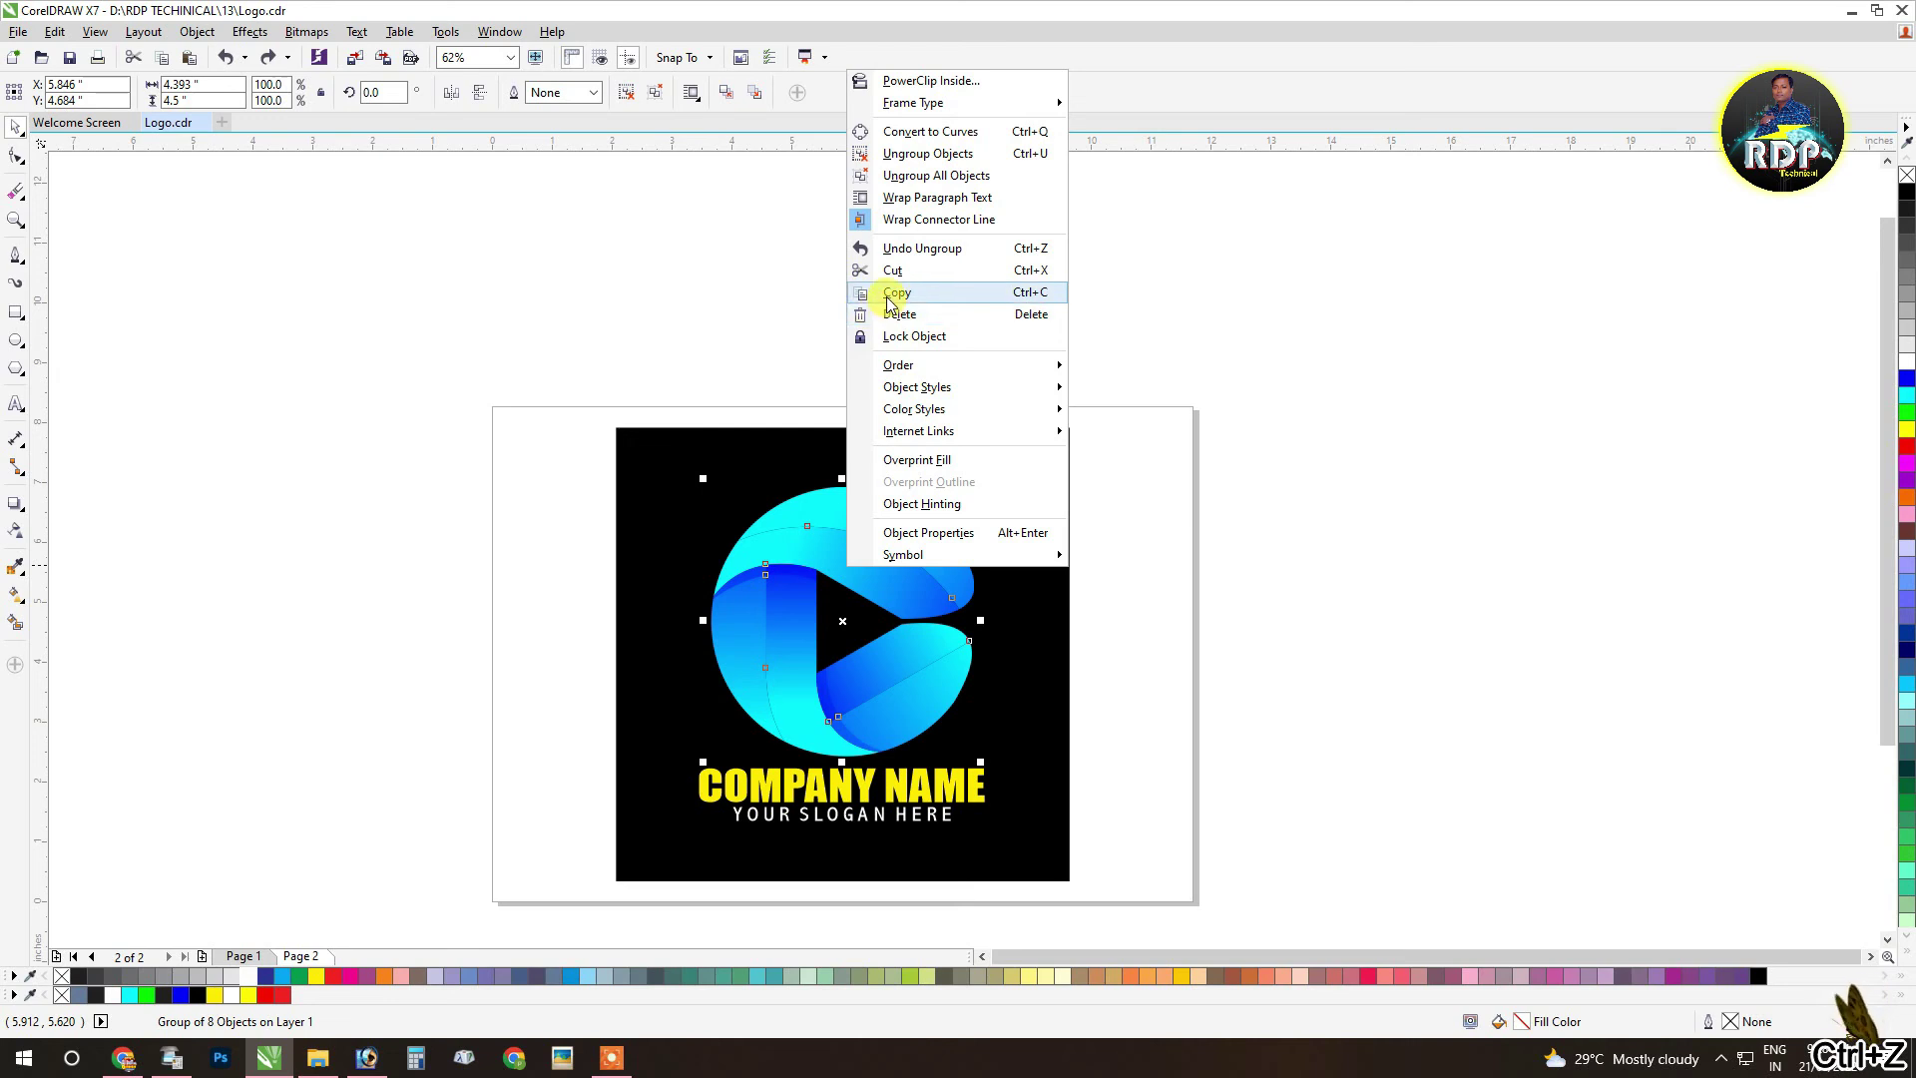
pyautogui.click(1018, 381)
pyautogui.rightClick(1060, 265)
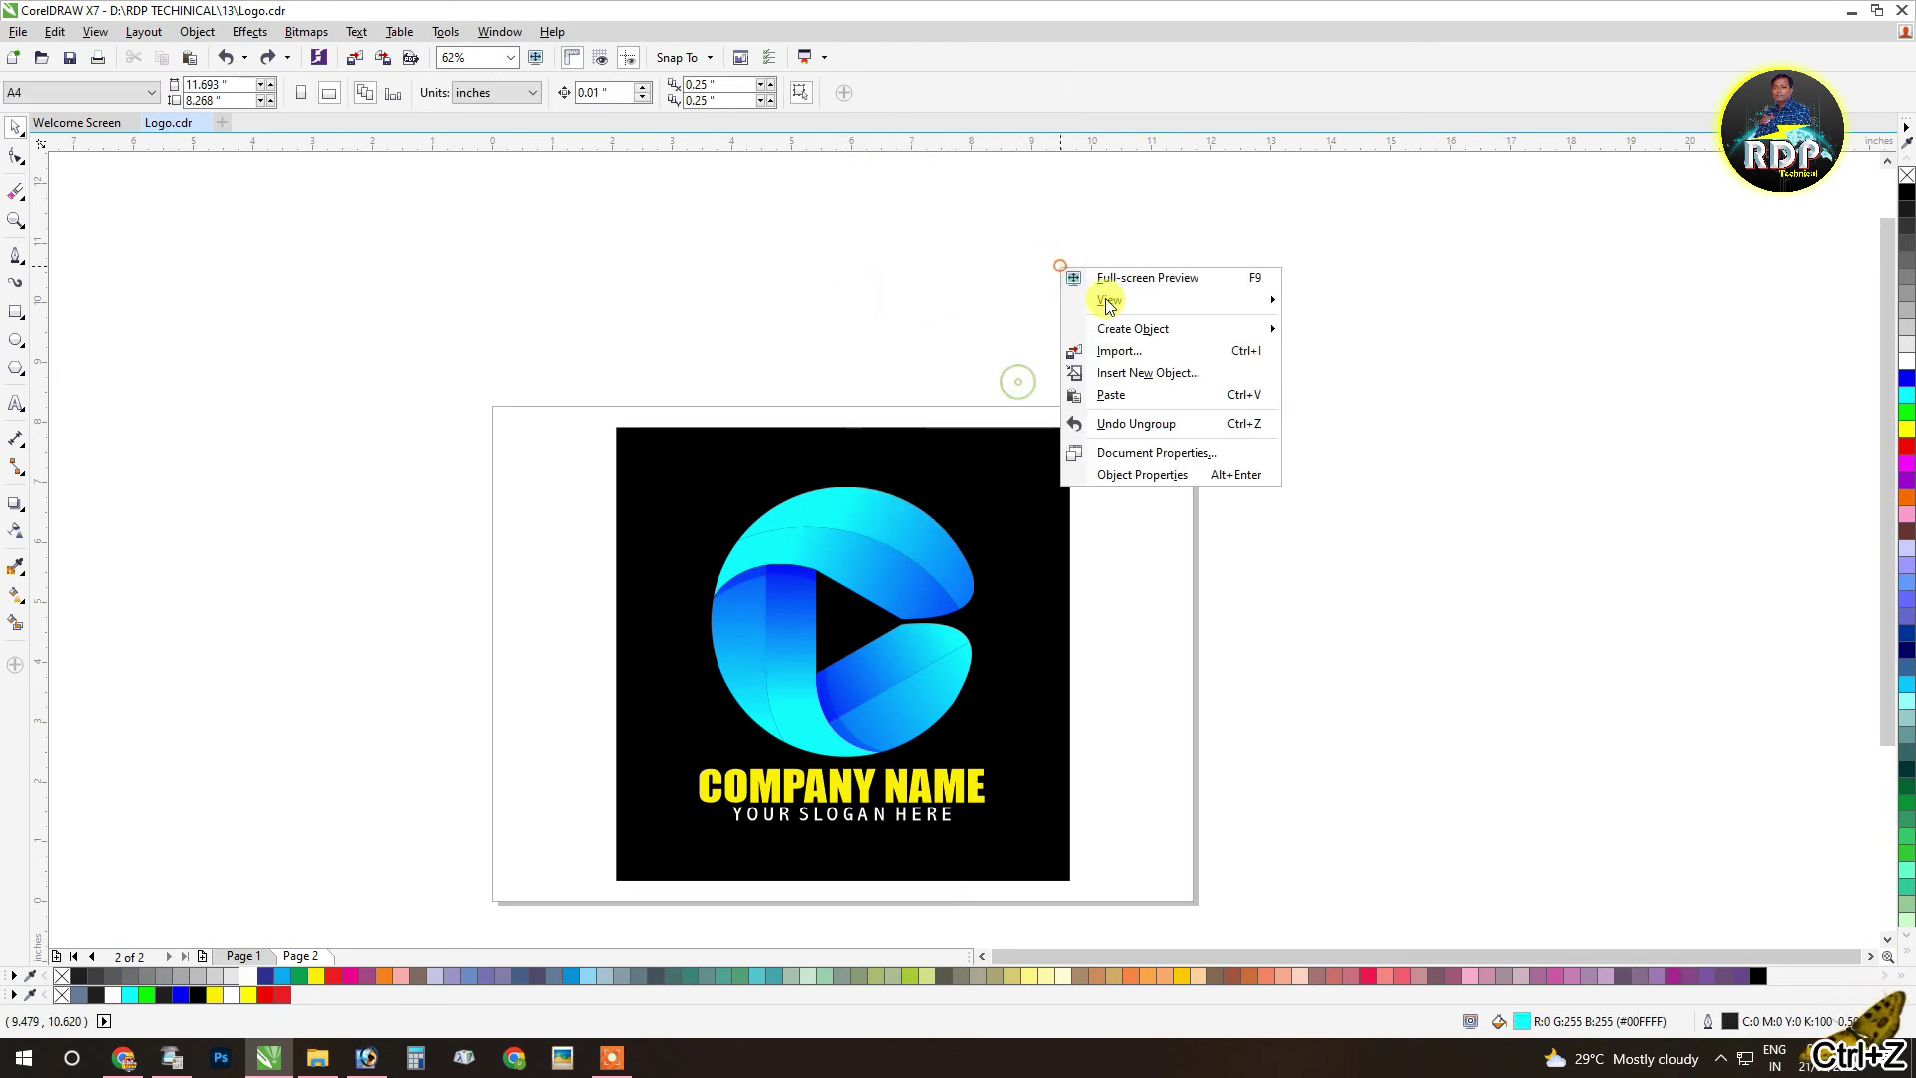
pyautogui.click(1119, 395)
pyautogui.hotkey('ctrl', 'pagedown')
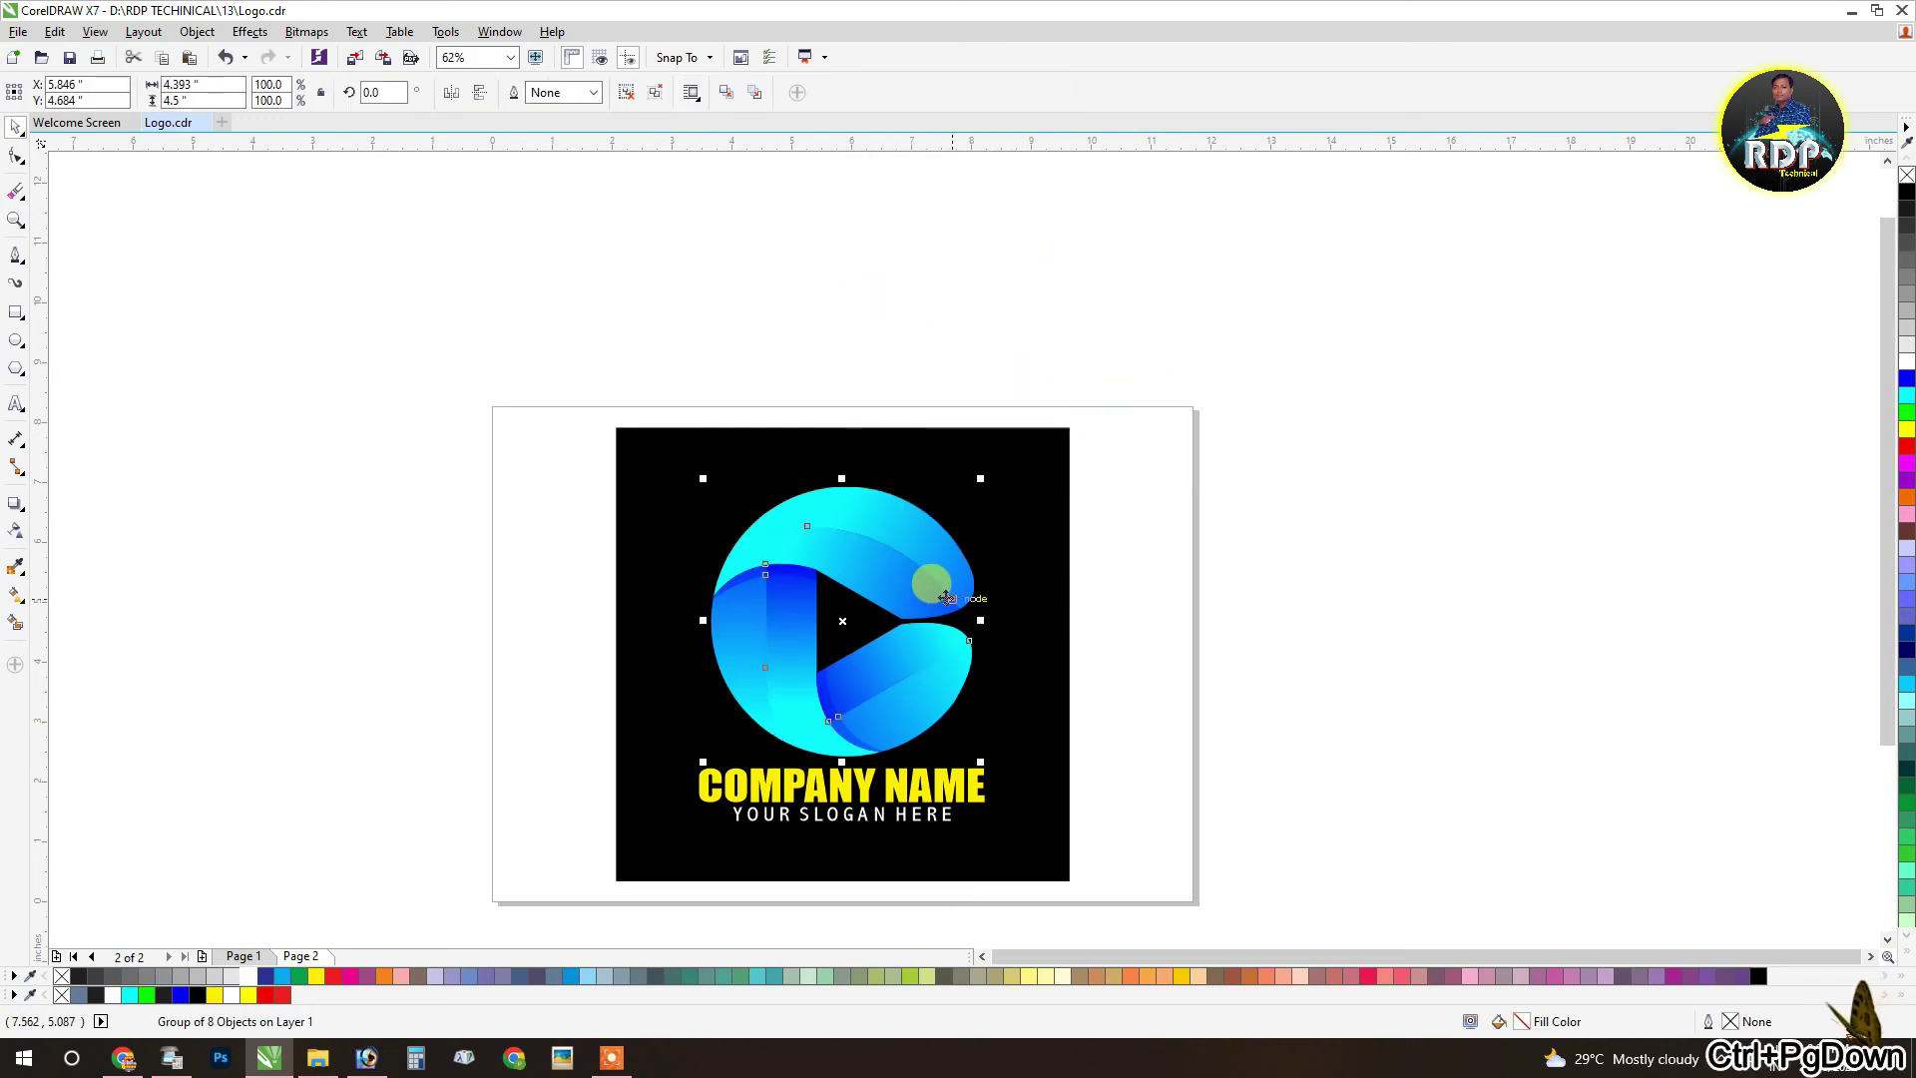
pyautogui.moveTo(946, 597)
pyautogui.mouseDown()
pyautogui.moveTo(1058, 561)
pyautogui.moveTo(761, 523)
pyautogui.moveTo(880, 542)
pyautogui.mouseUp()
pyautogui.hotkey('ctrl', 'z')
pyautogui.hotkey('ctrl', 'z')
pyautogui.hotkey('ctrl', 'pagedown')
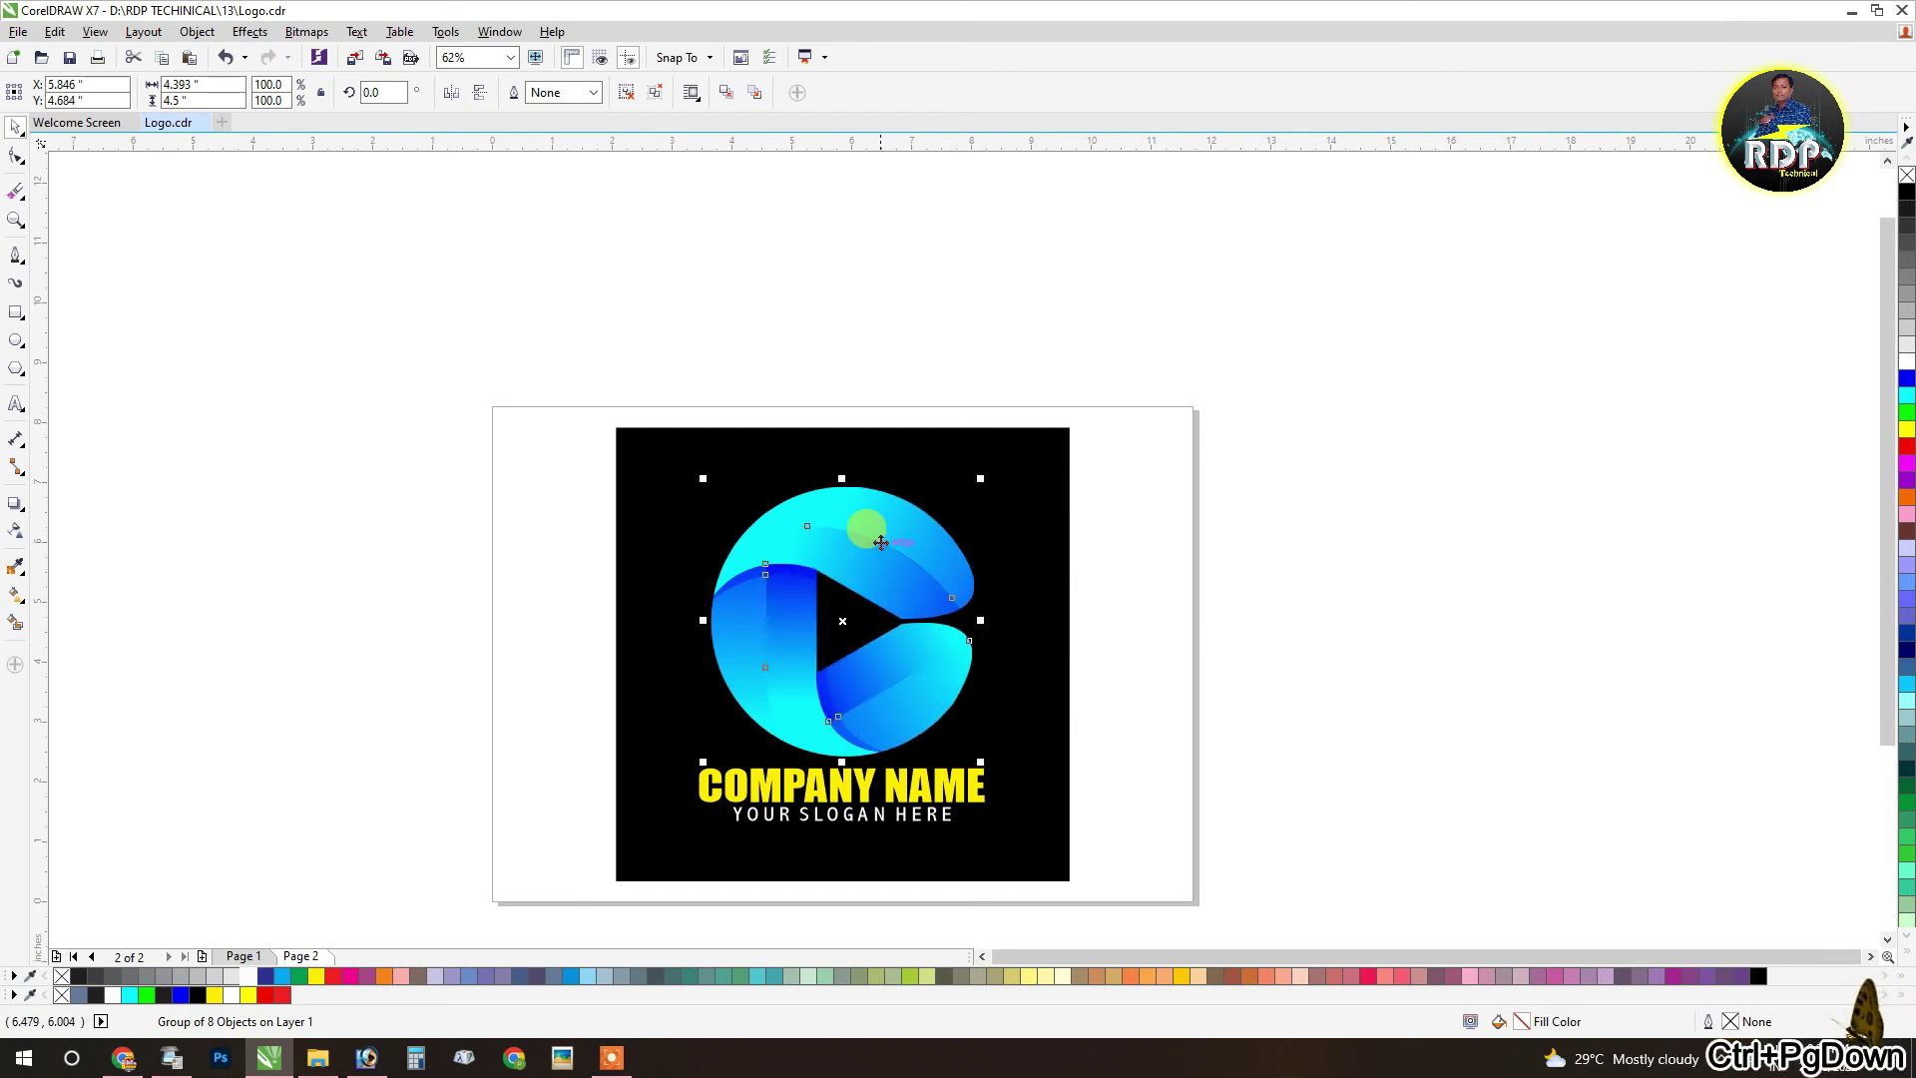
pyautogui.hotkey('ctrl', 'pageup')
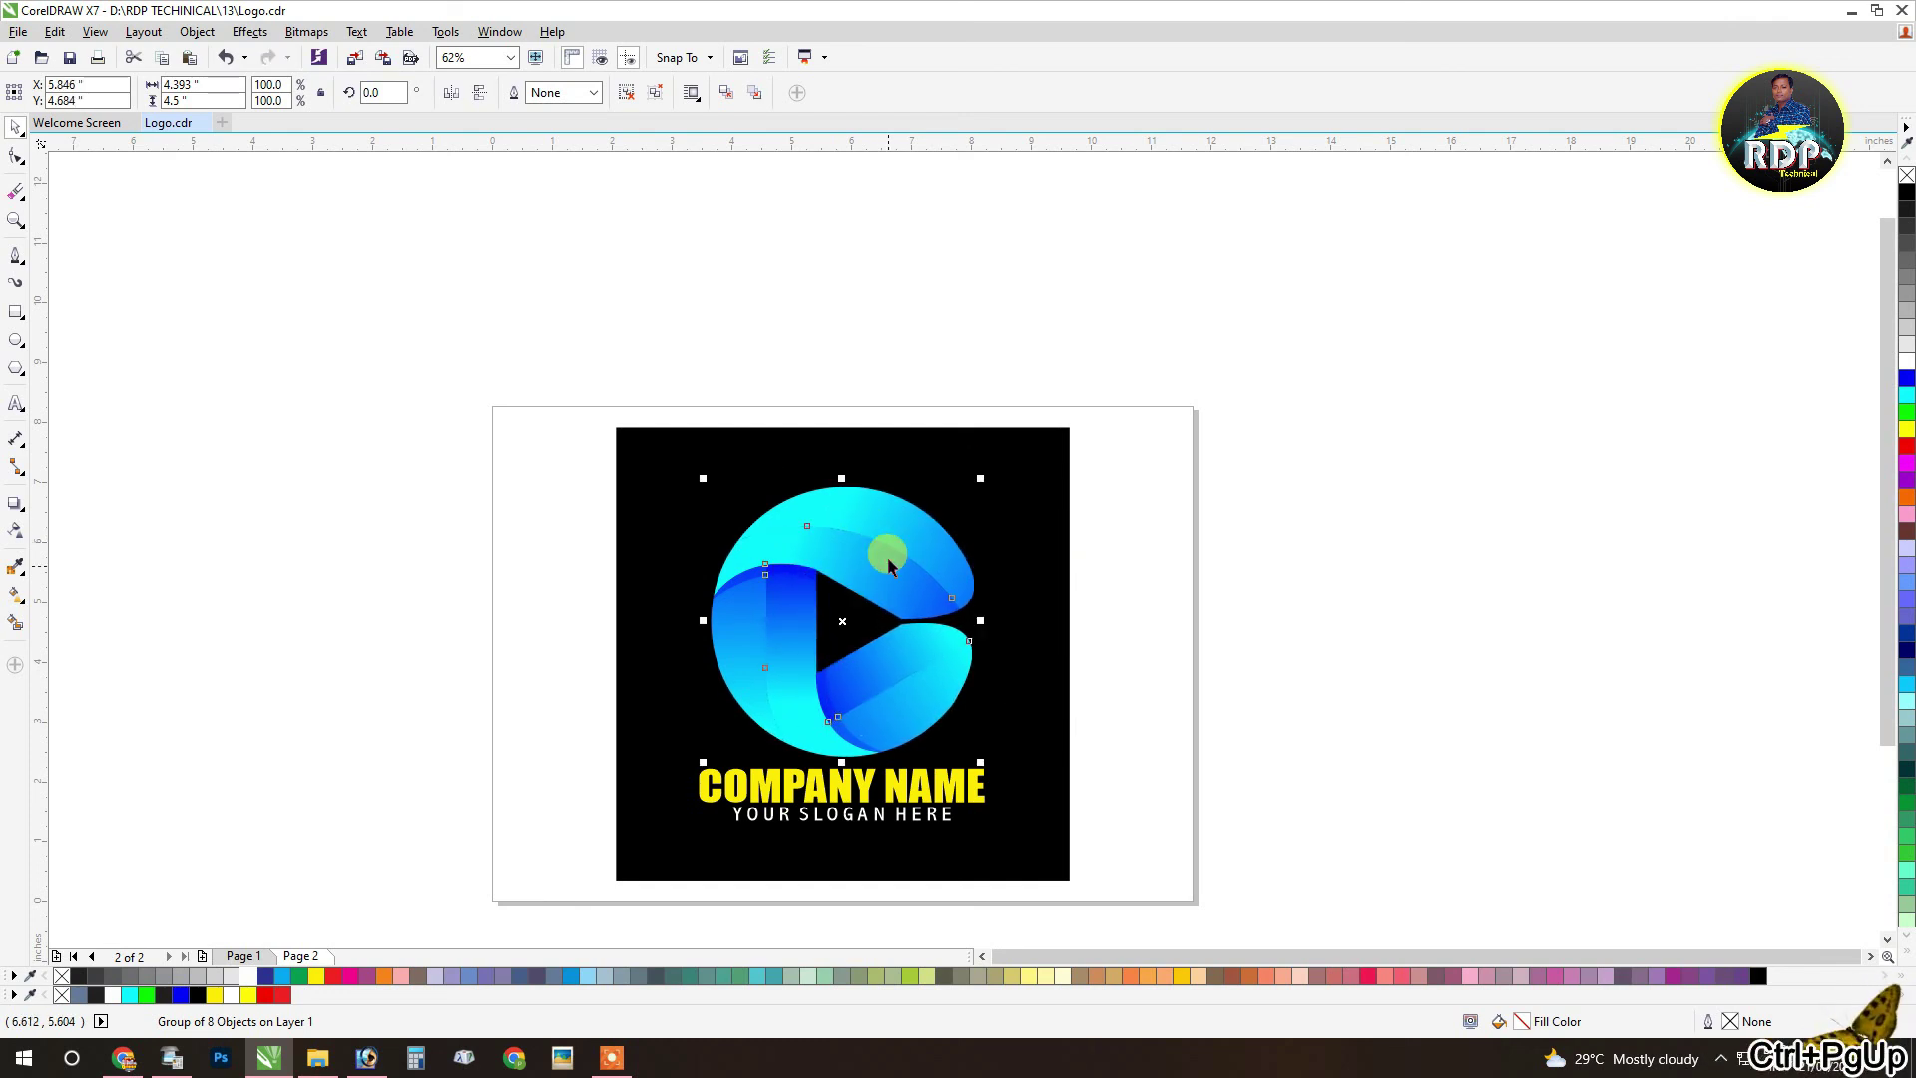
pyautogui.moveTo(886, 543); pyautogui.dragTo(915, 574)
pyautogui.hotkey('ctrl', 'z')
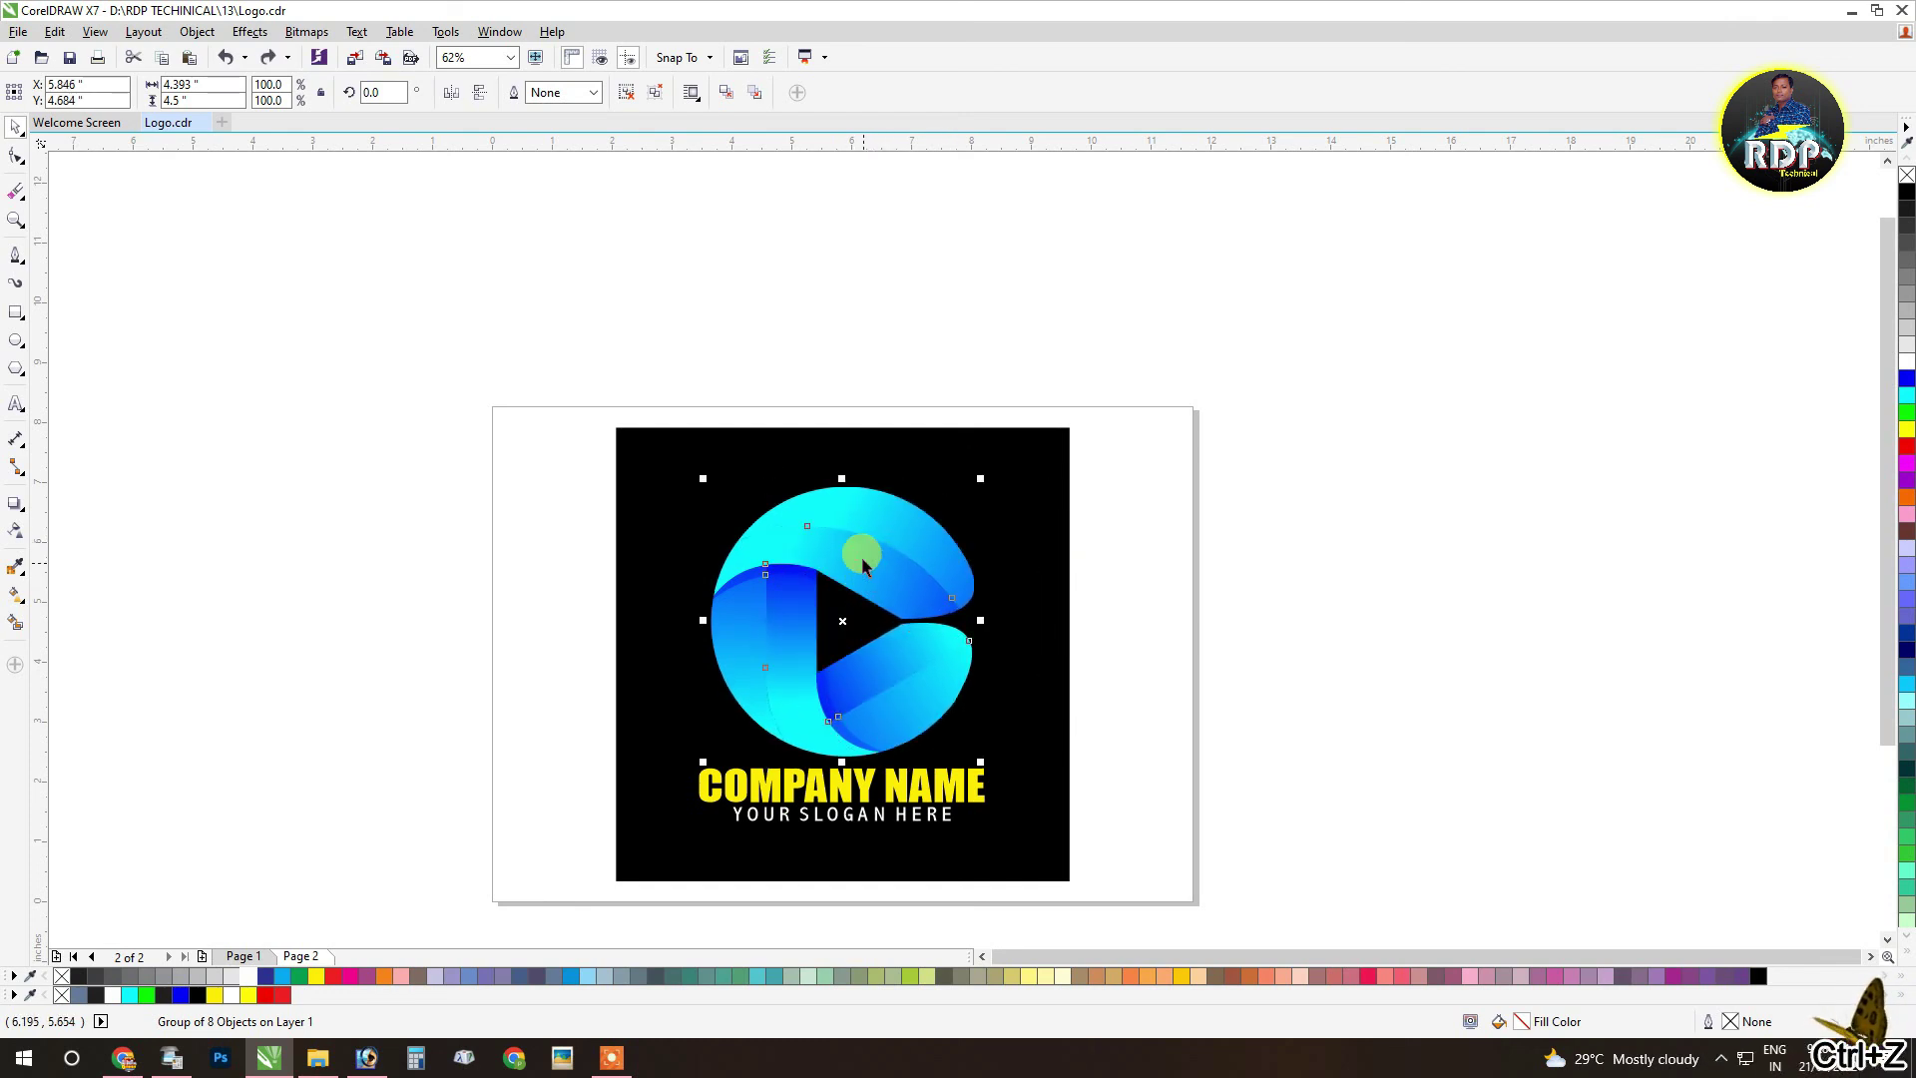
pyautogui.click(854, 611)
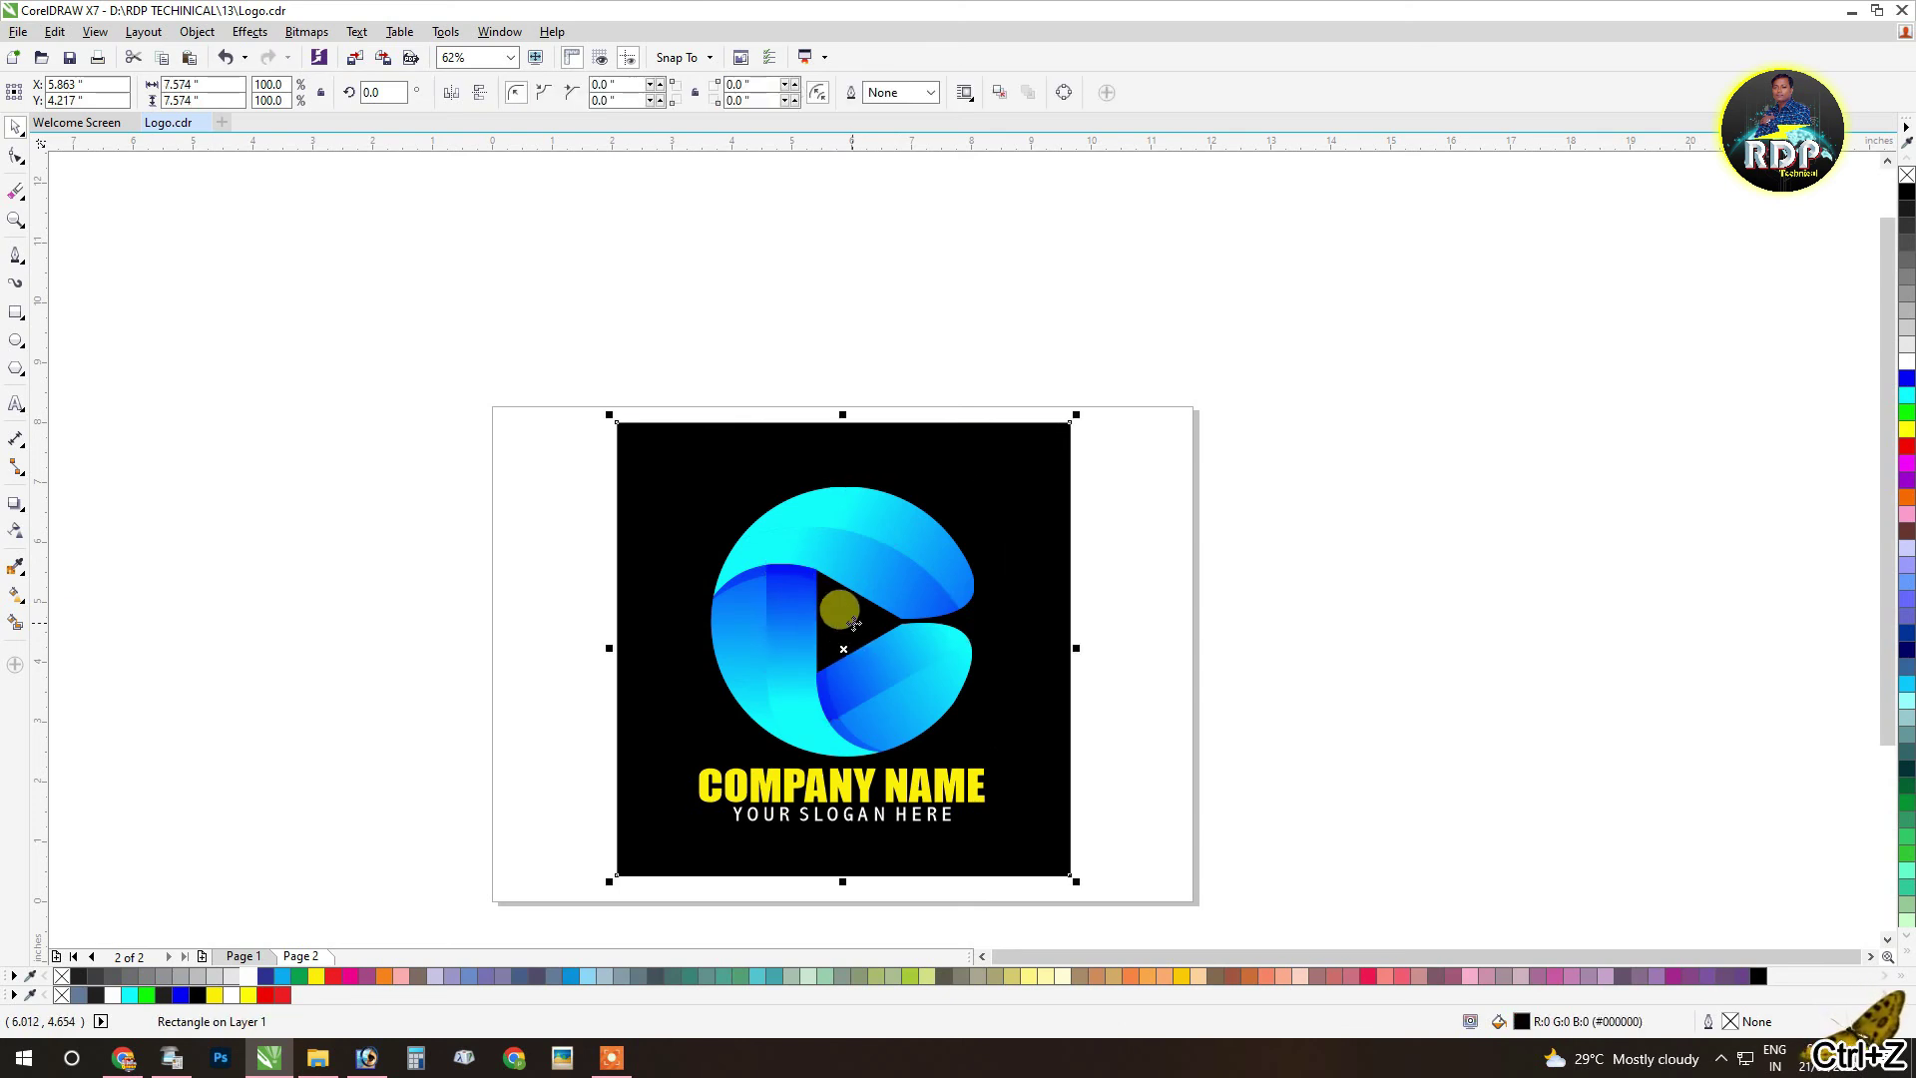
pyautogui.click(872, 631)
pyautogui.click(843, 611)
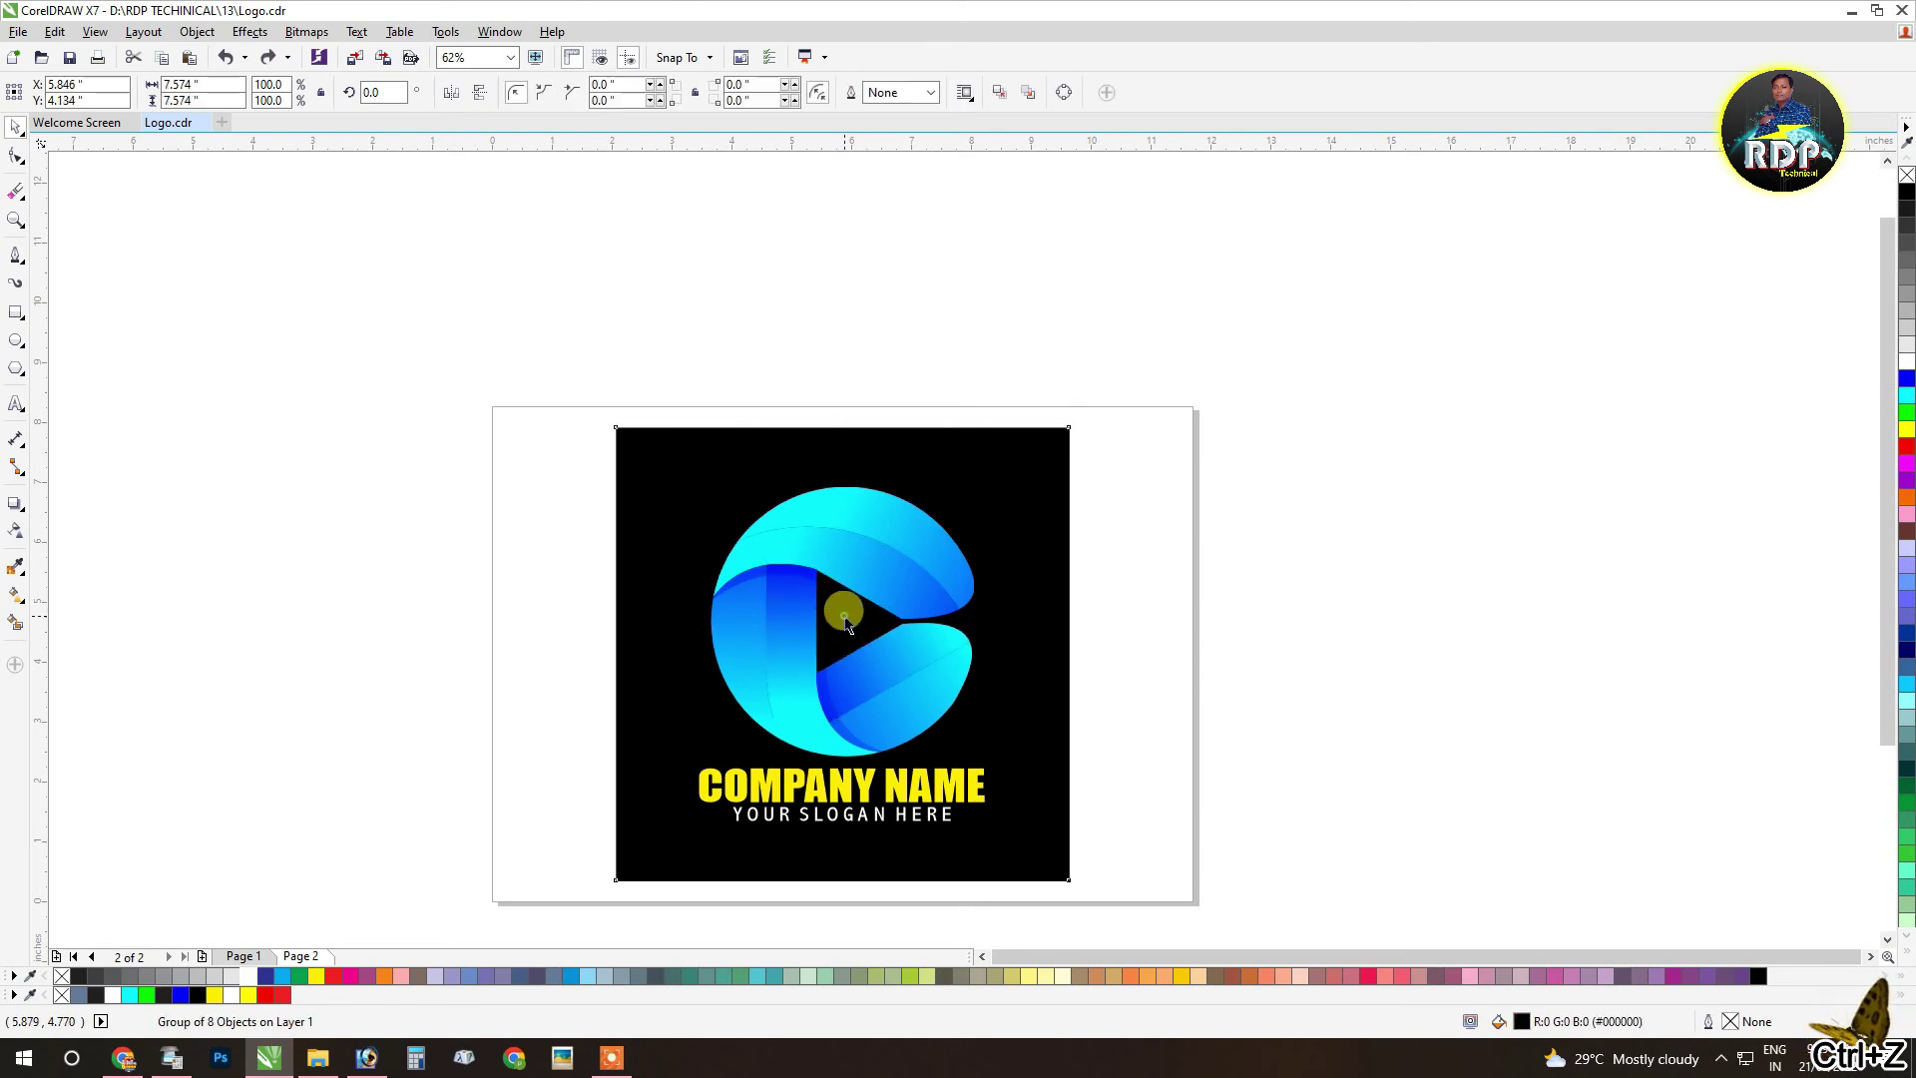
# Step: Convert the emblem copy to a 300 dpi RGB Color (24-bit) bitmap with anti-aliasing and a transparent background
pyautogui.click(889, 629)
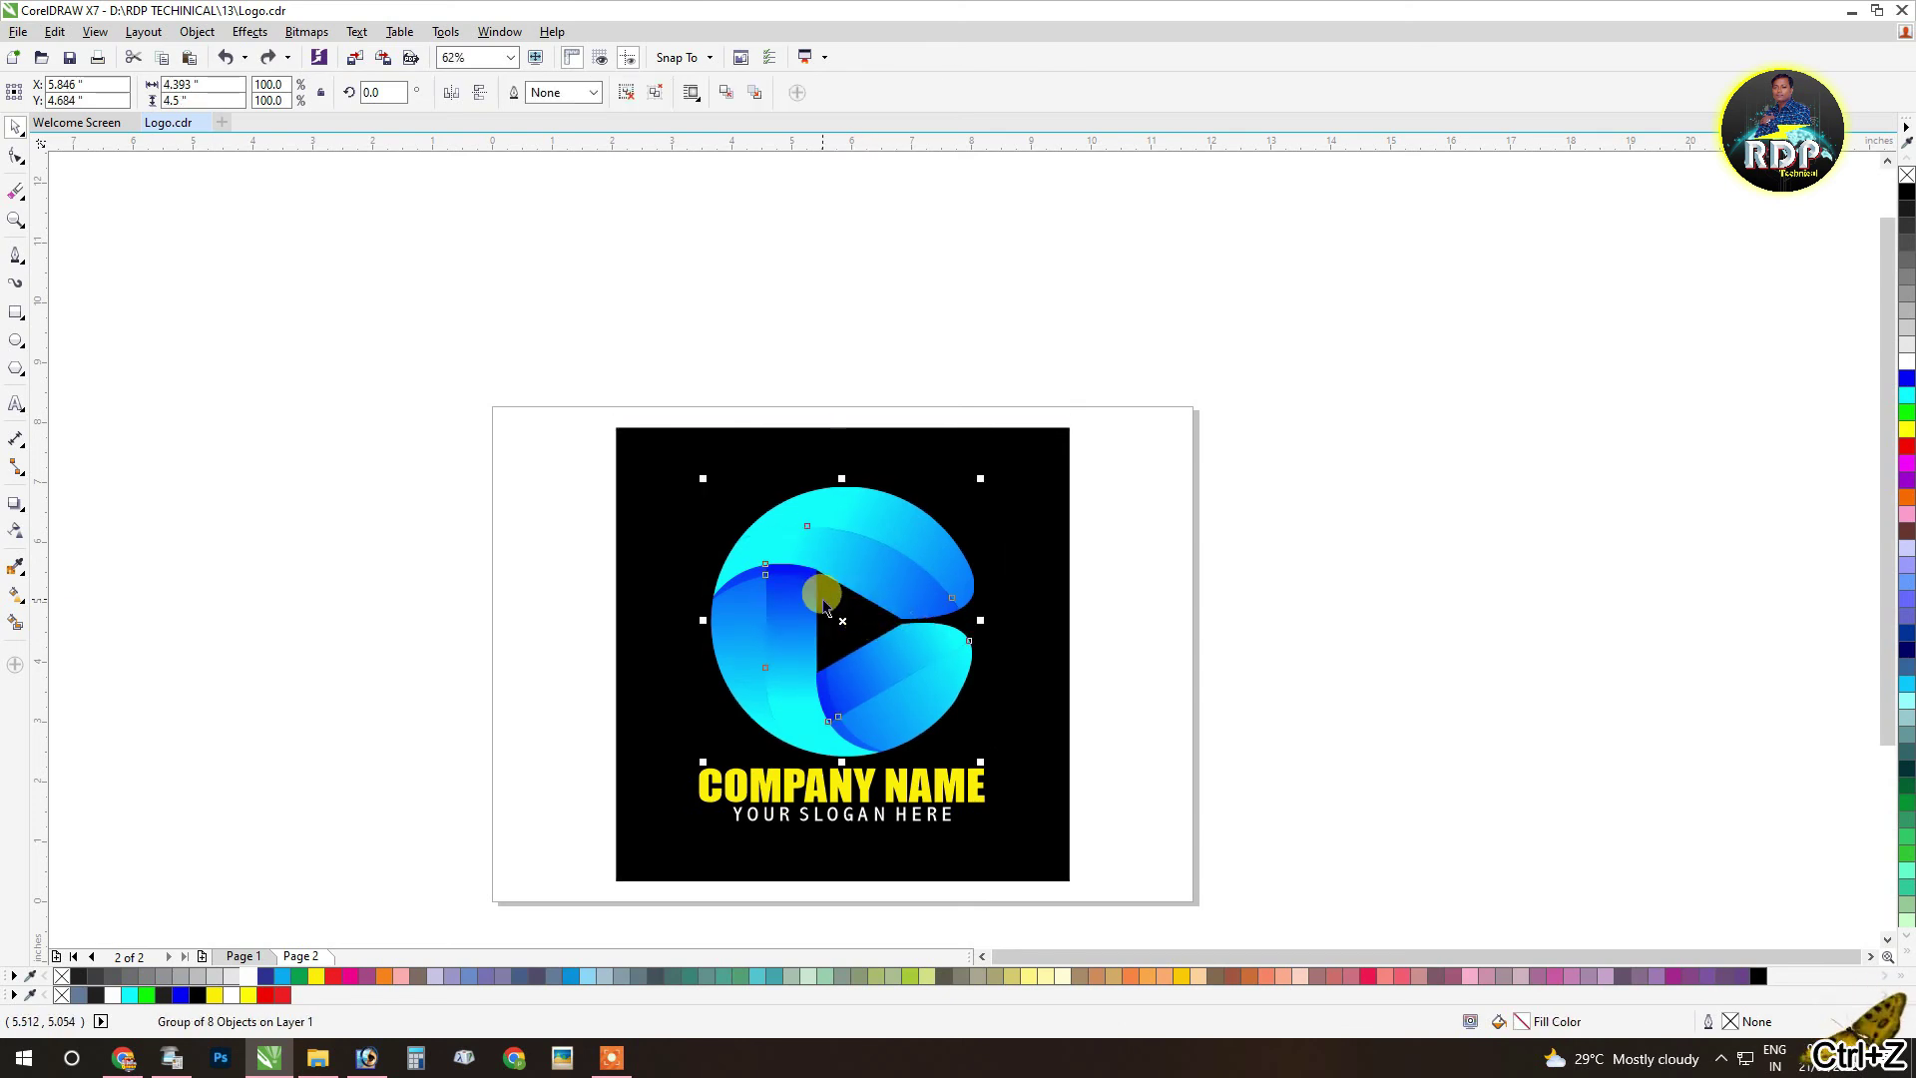
pyautogui.moveTo(841, 621); pyautogui.dragTo(922, 618)
pyautogui.hotkey('ctrl', 'z')
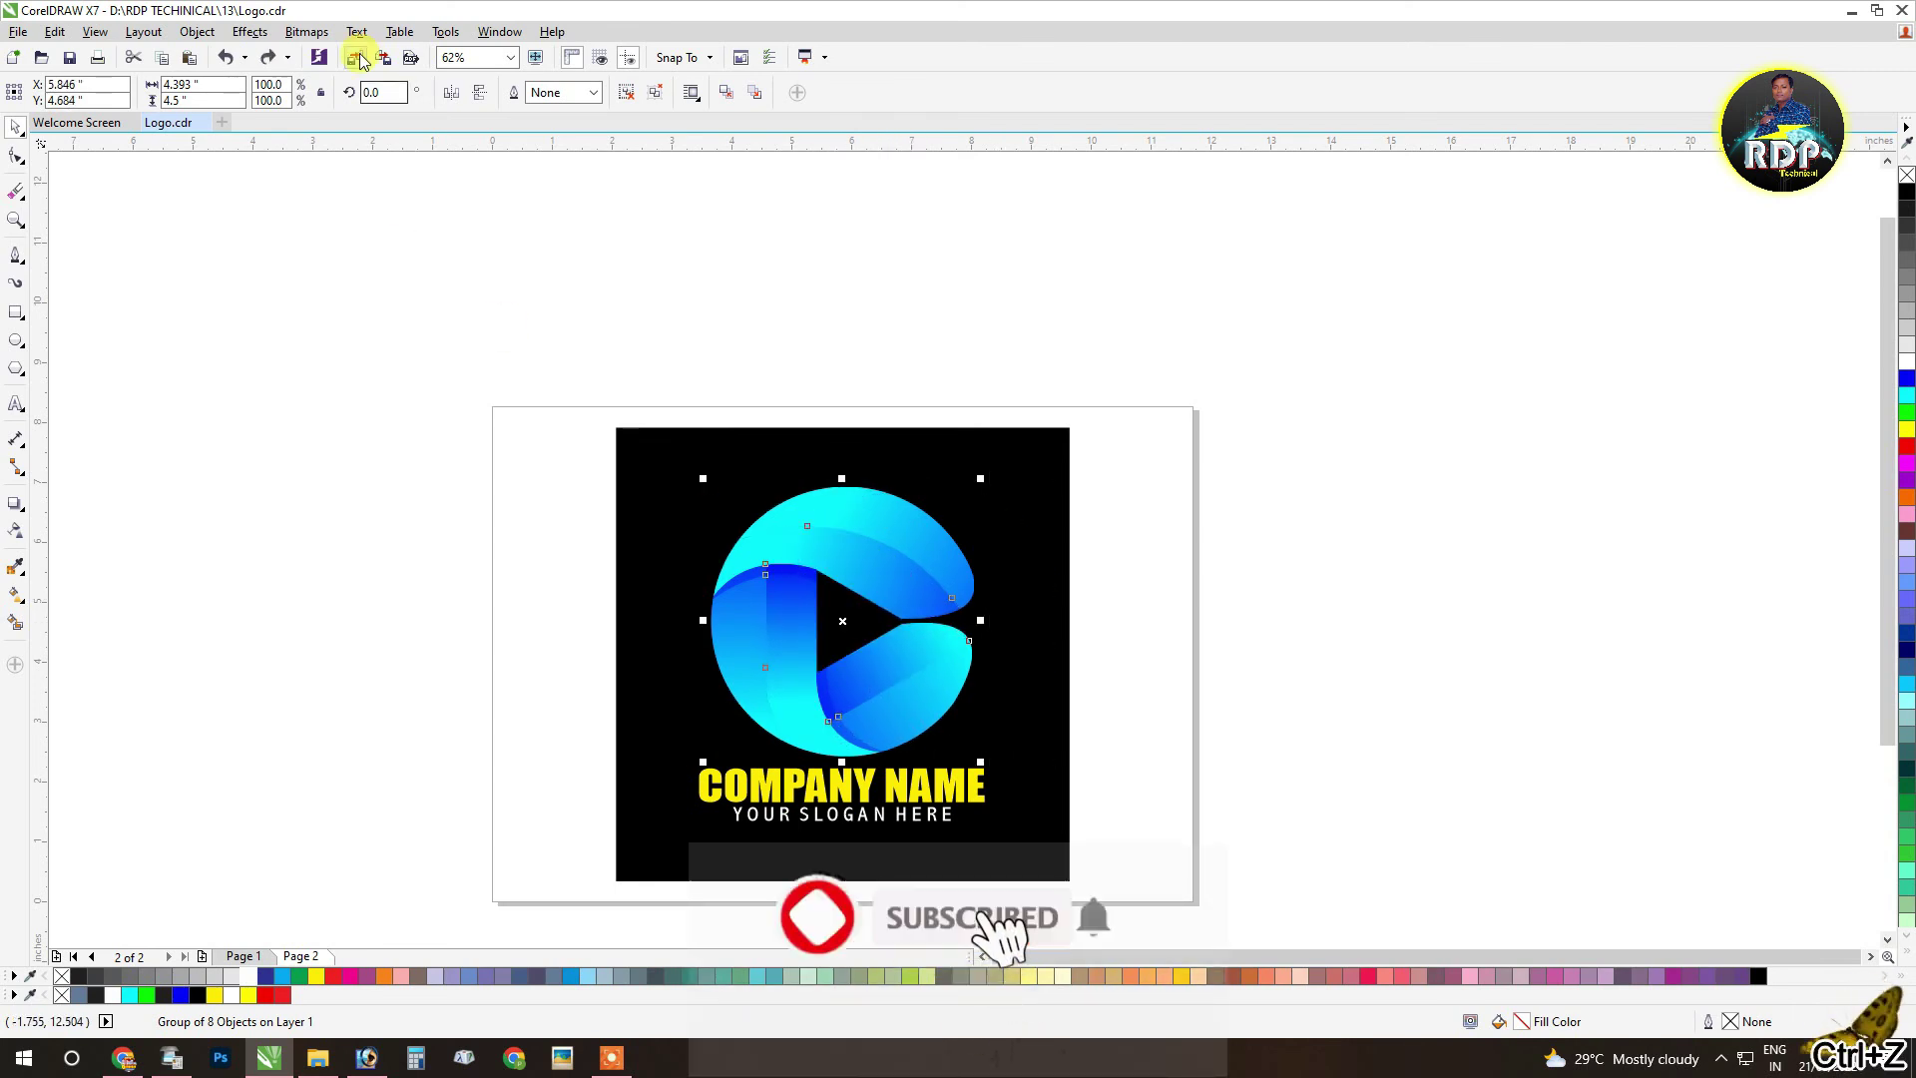
pyautogui.click(307, 33)
pyautogui.click(335, 57)
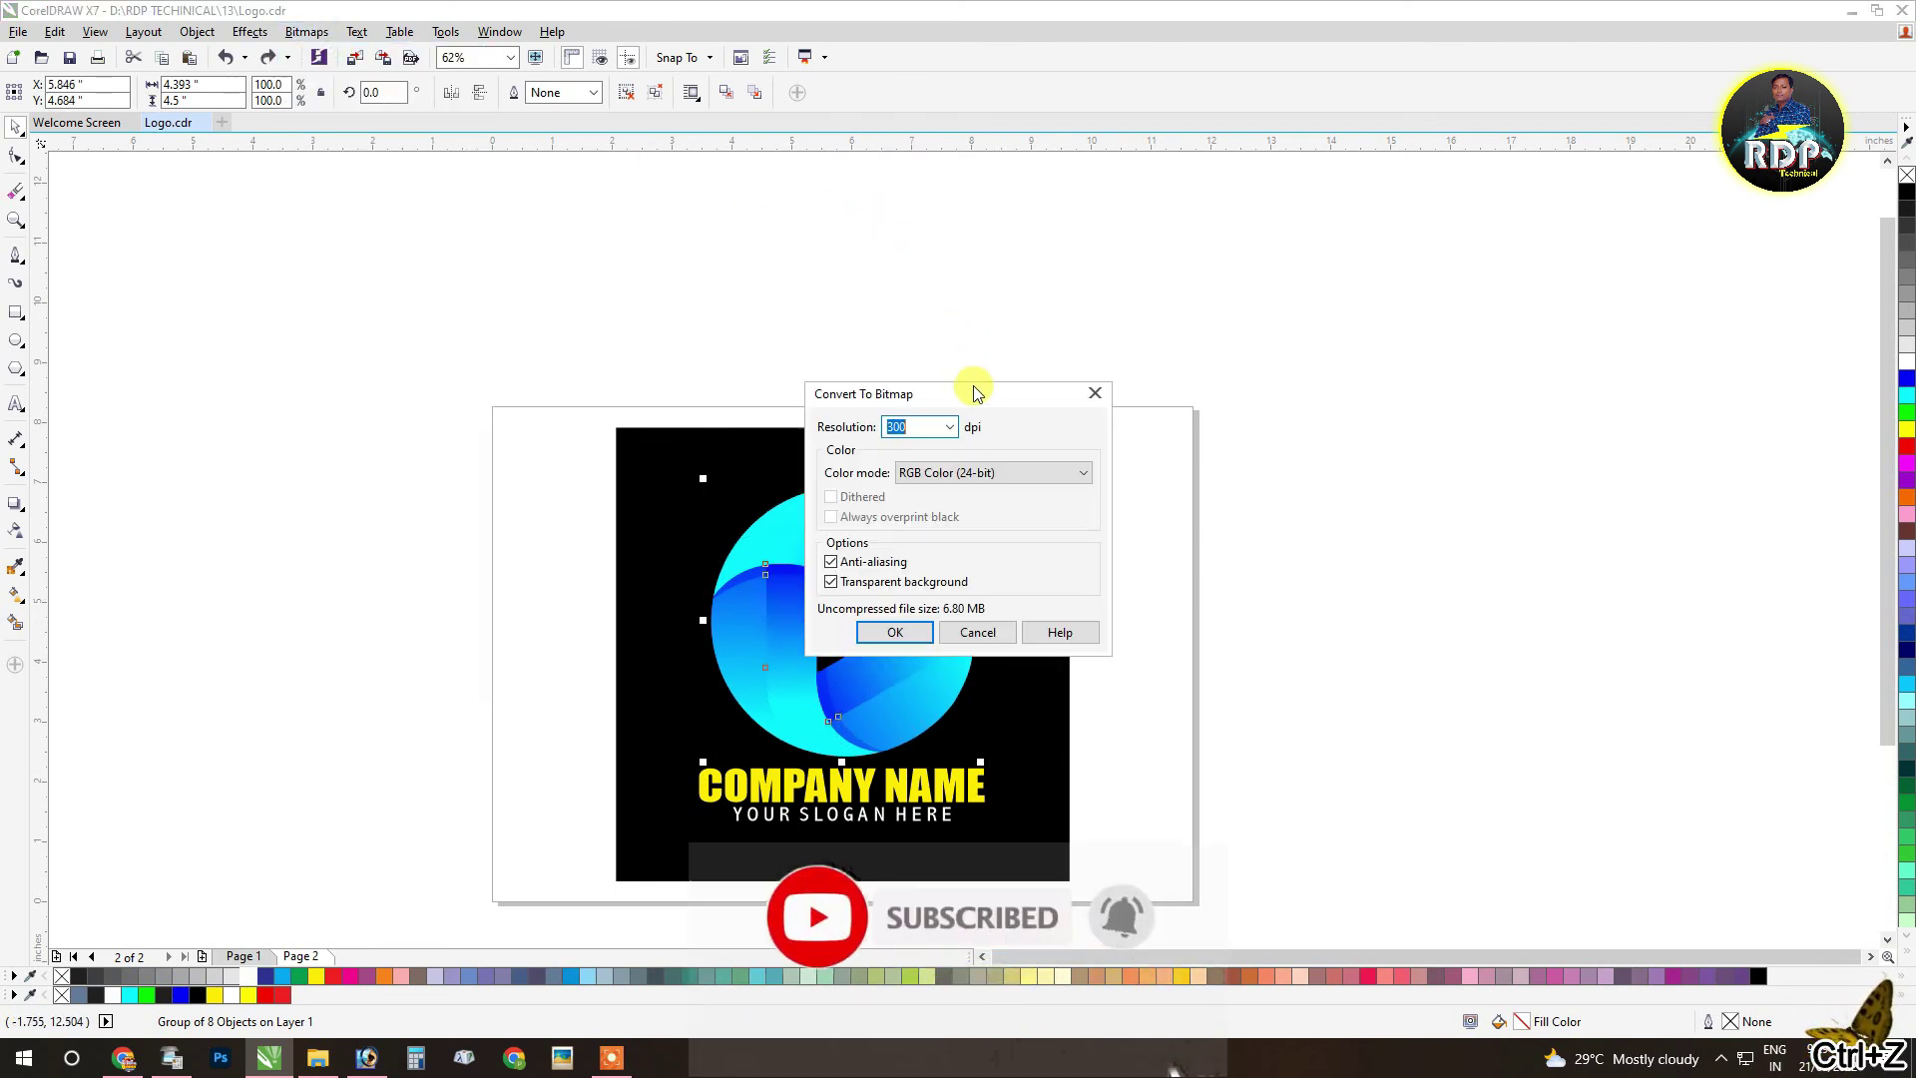
pyautogui.click(911, 472)
pyautogui.click(938, 552)
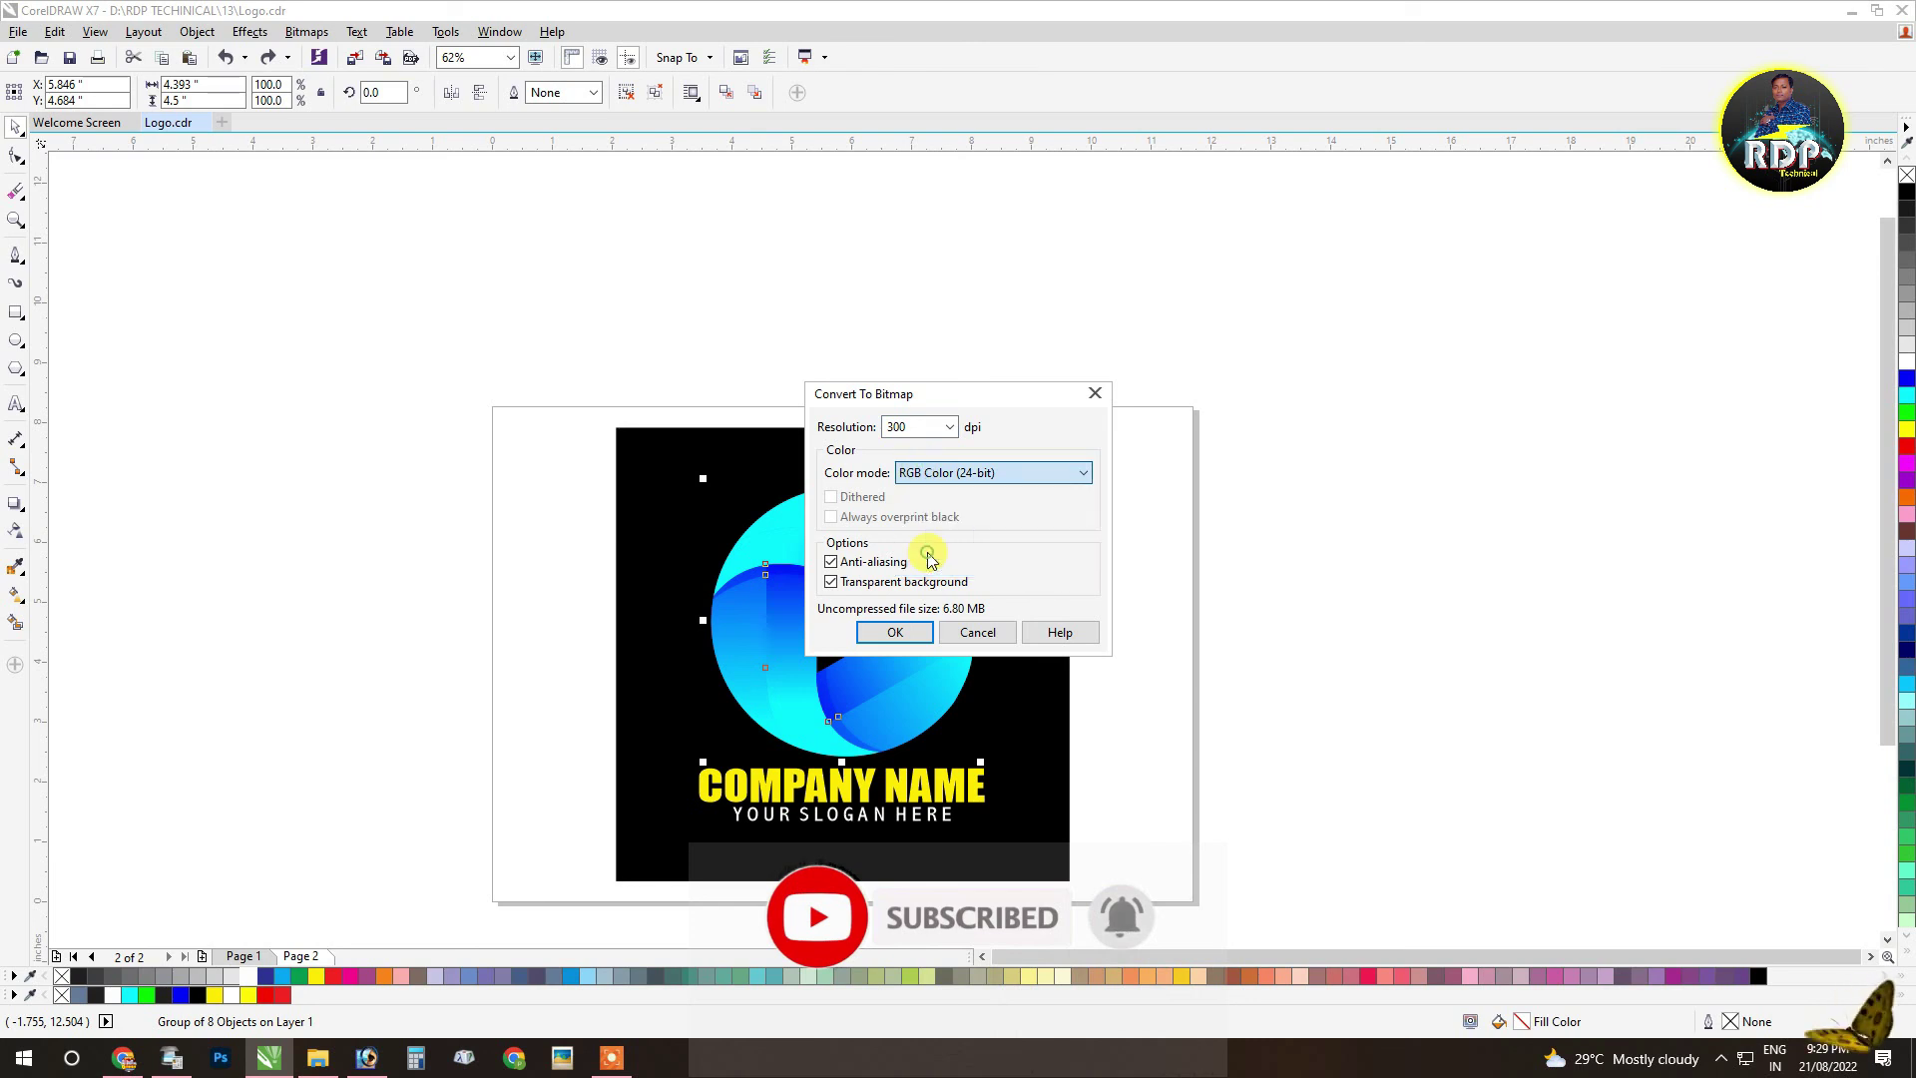
pyautogui.click(894, 631)
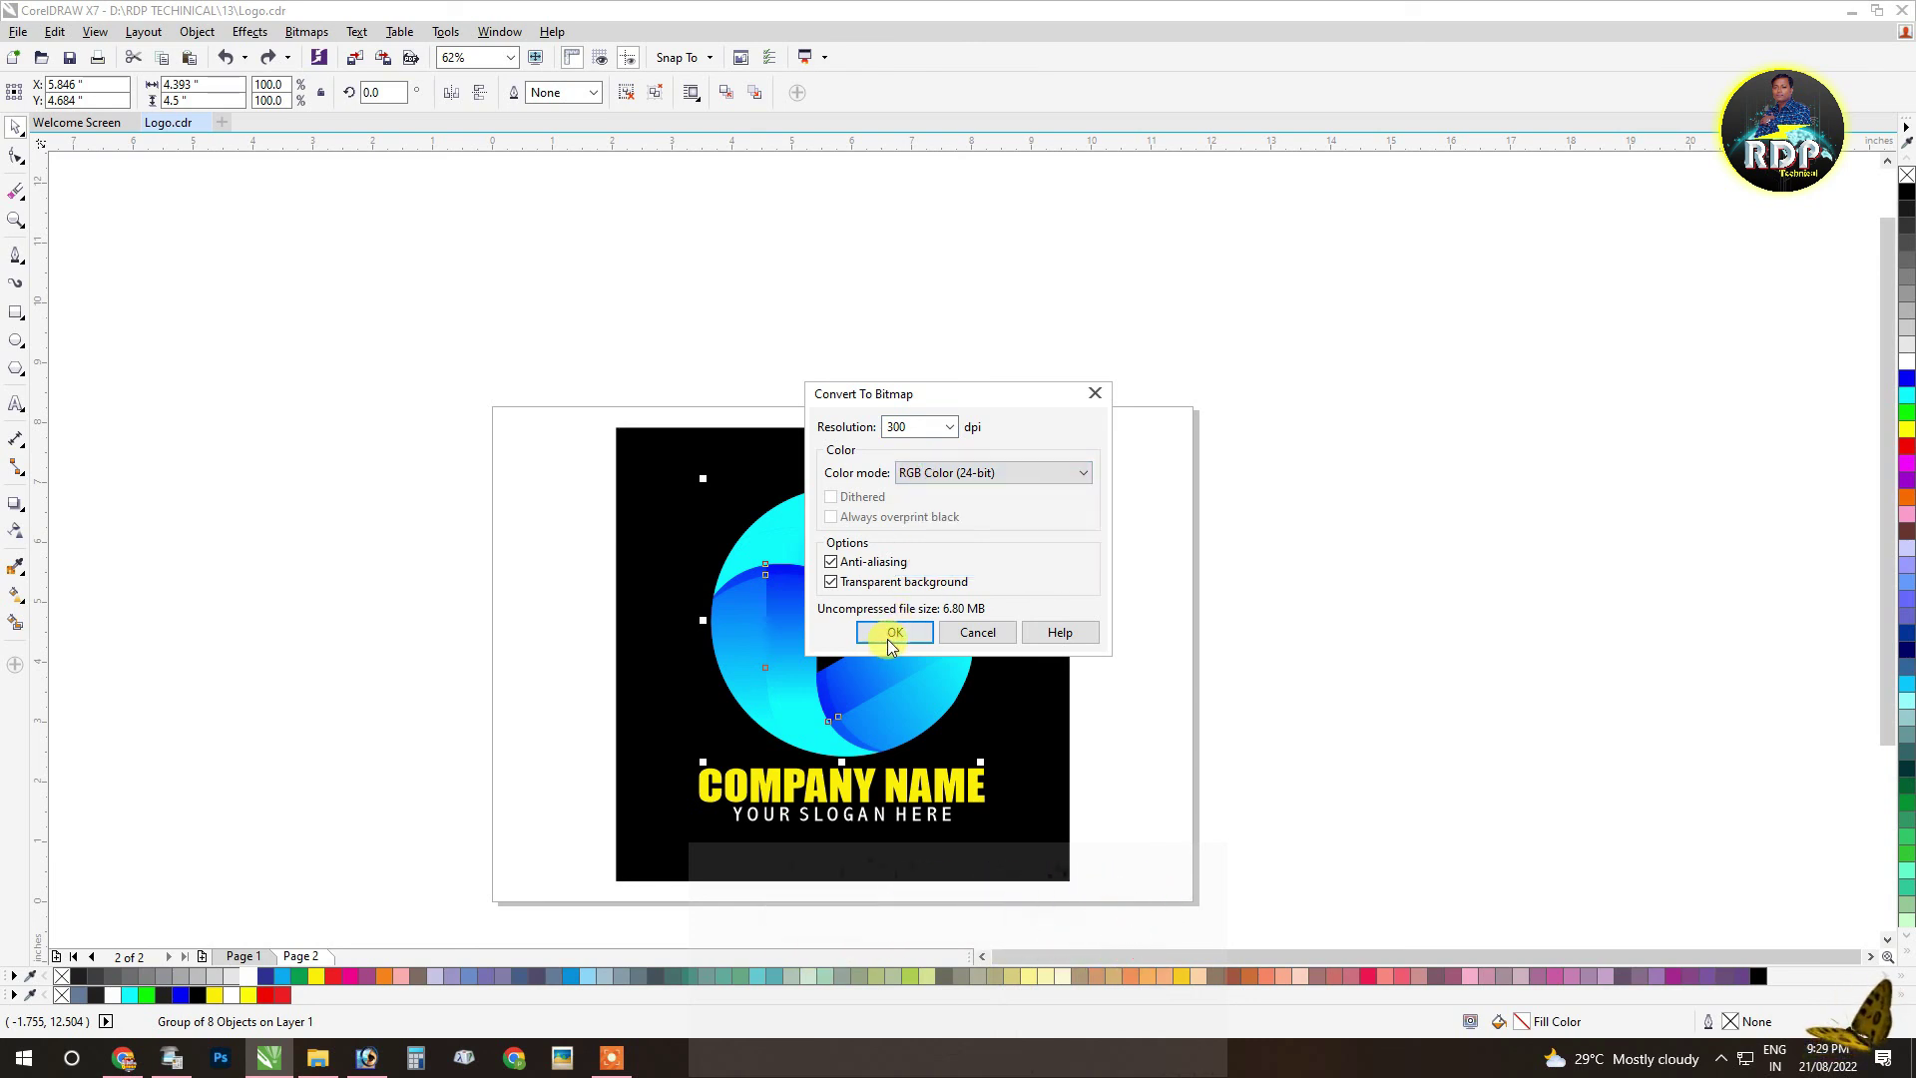
# Step: Apply a Gaussian Blur with a 41-pixel radius to the emblem bitmap to form a glow
pyautogui.click(305, 35)
pyautogui.moveTo(458, 464)
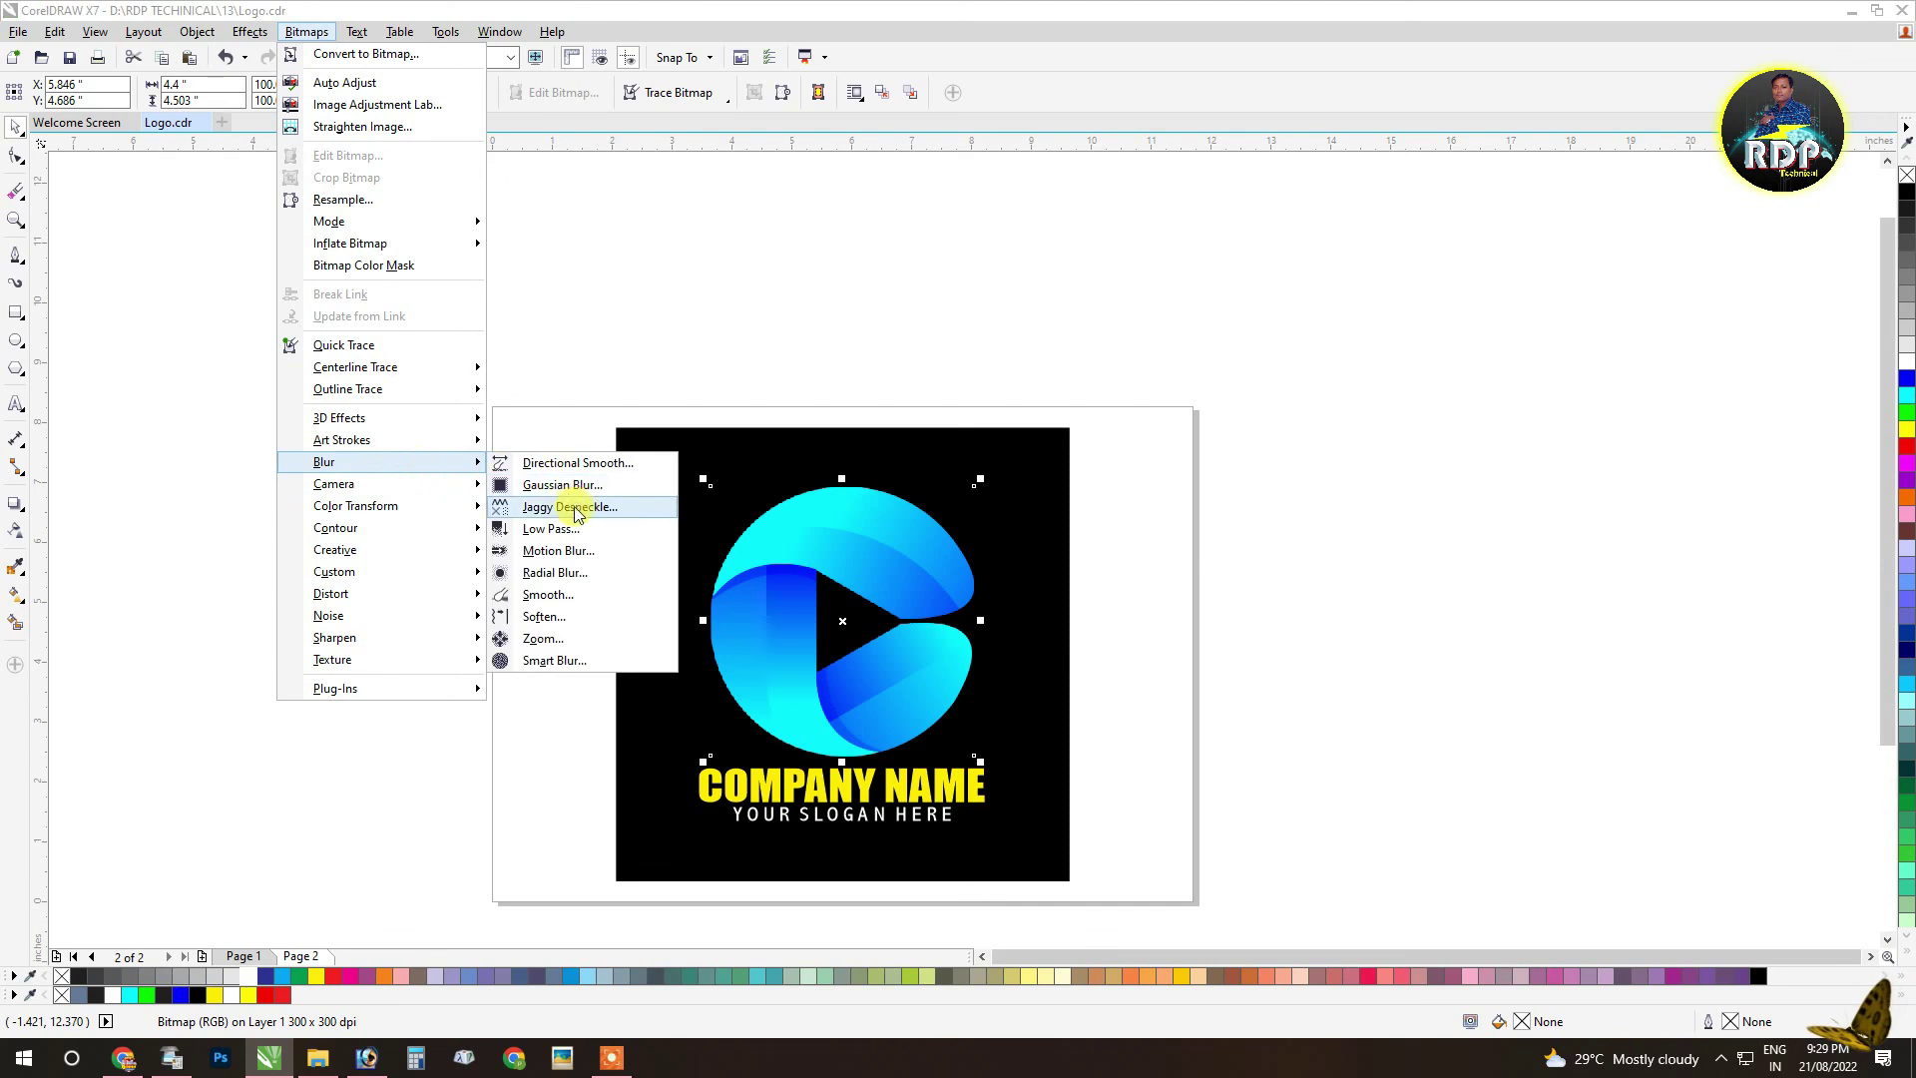
pyautogui.click(565, 493)
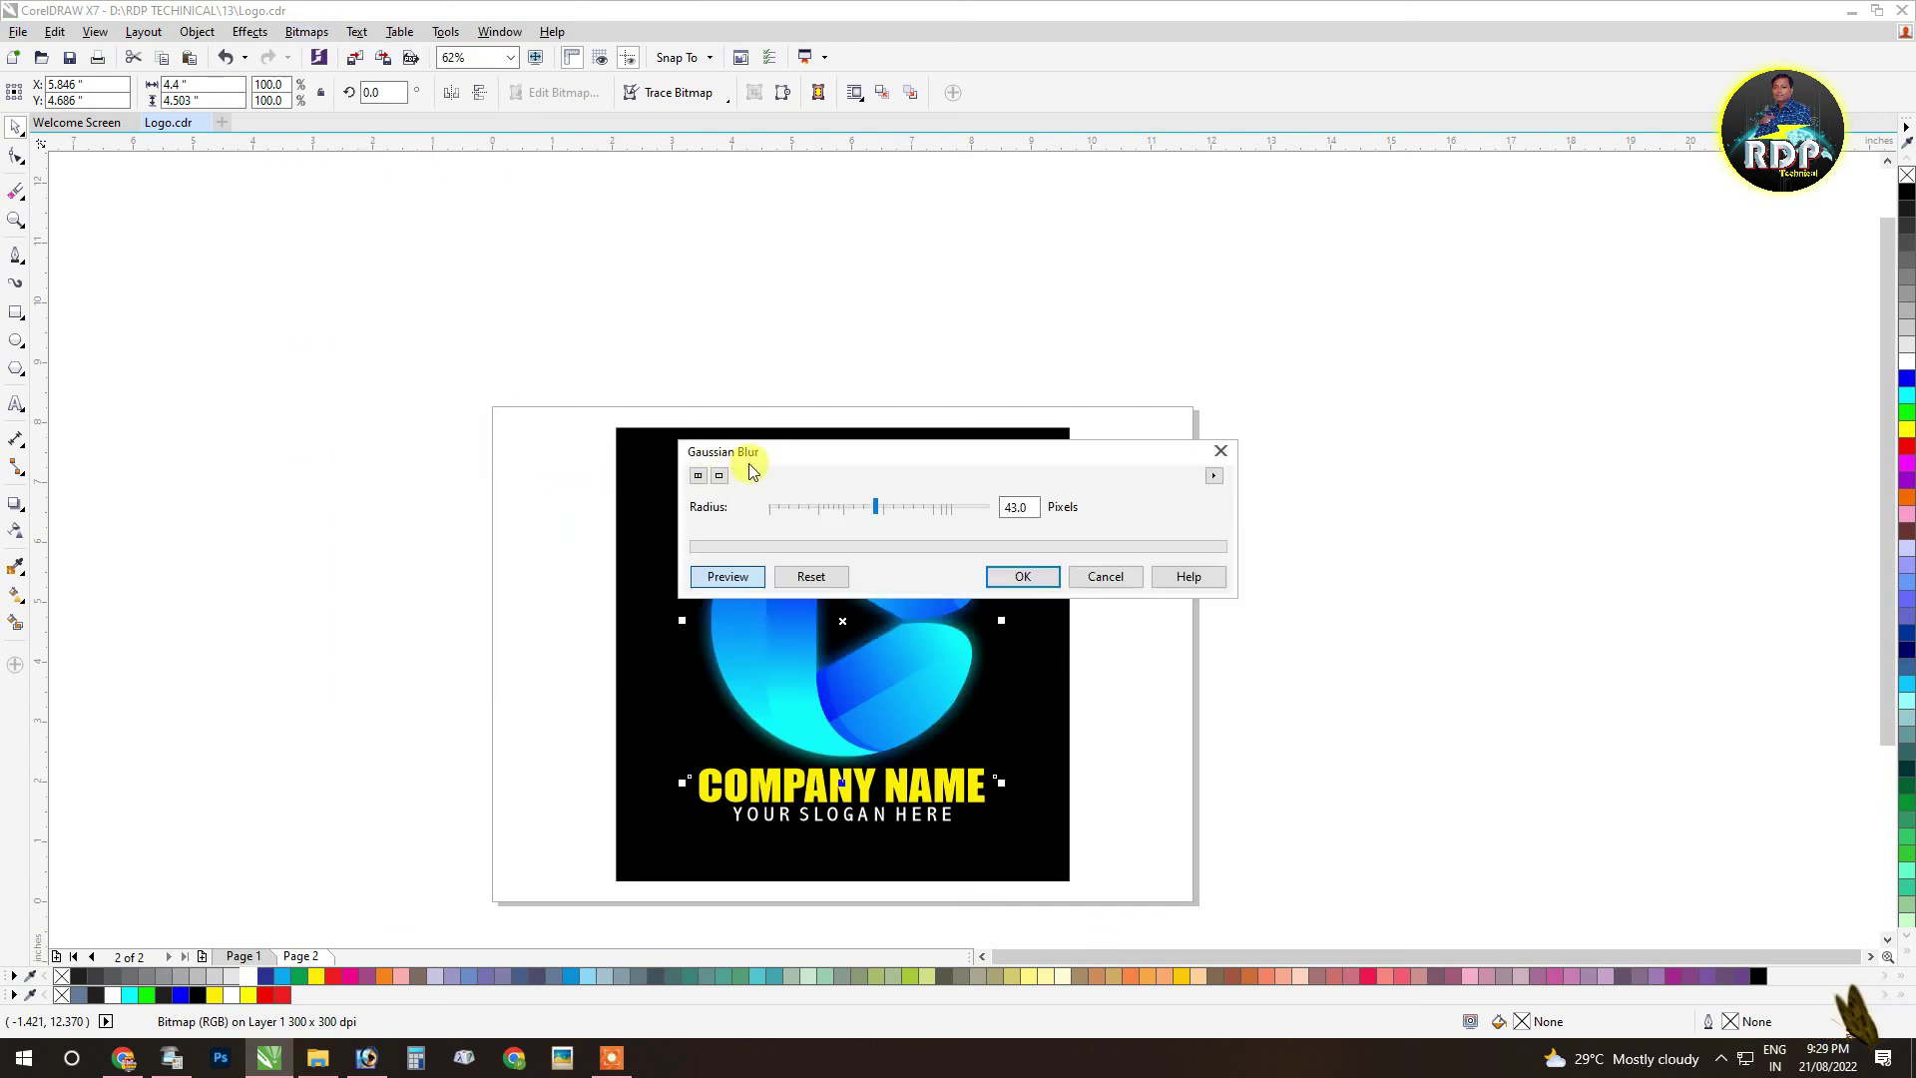
pyautogui.moveTo(774, 451); pyautogui.dragTo(961, 287)
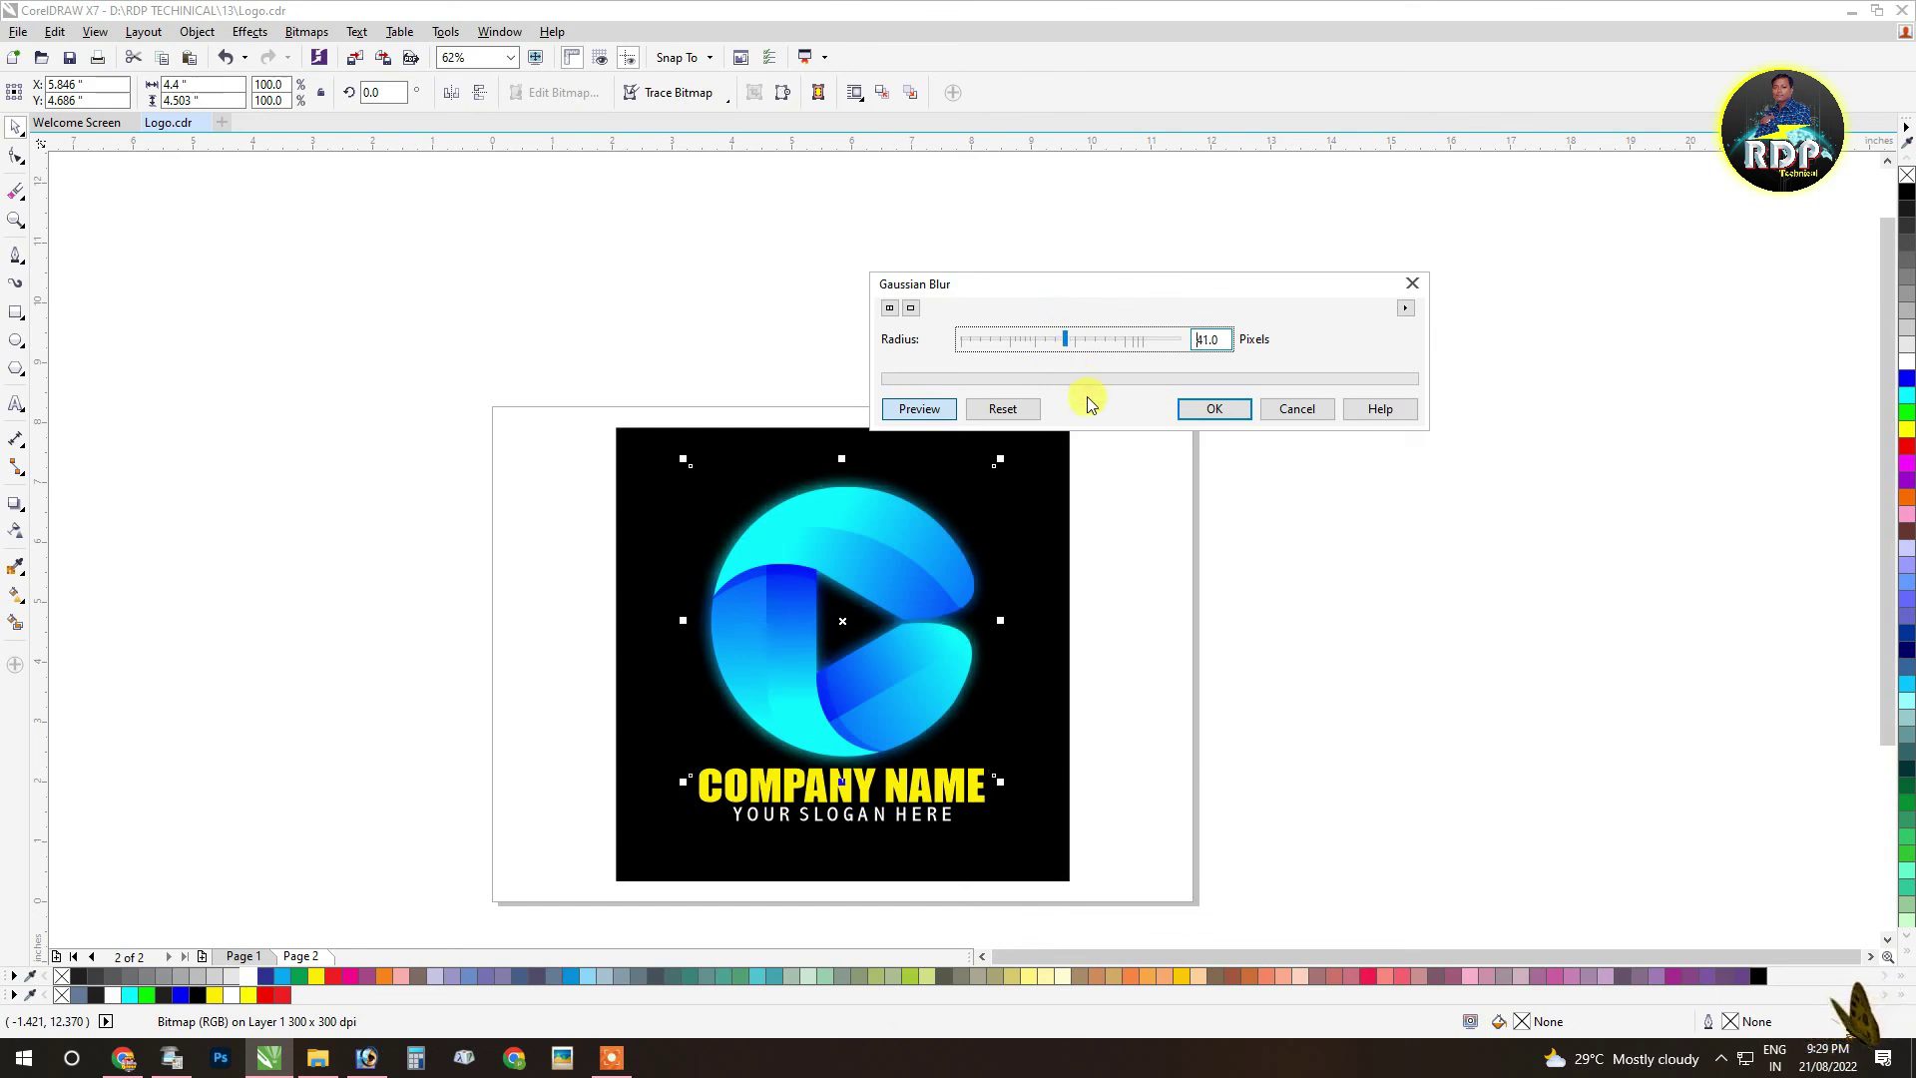
pyautogui.click(1215, 410)
# Step: Examine the glow around the emblem and view the finished logo in full-screen preview
pyautogui.scroll(2, 895, 738)
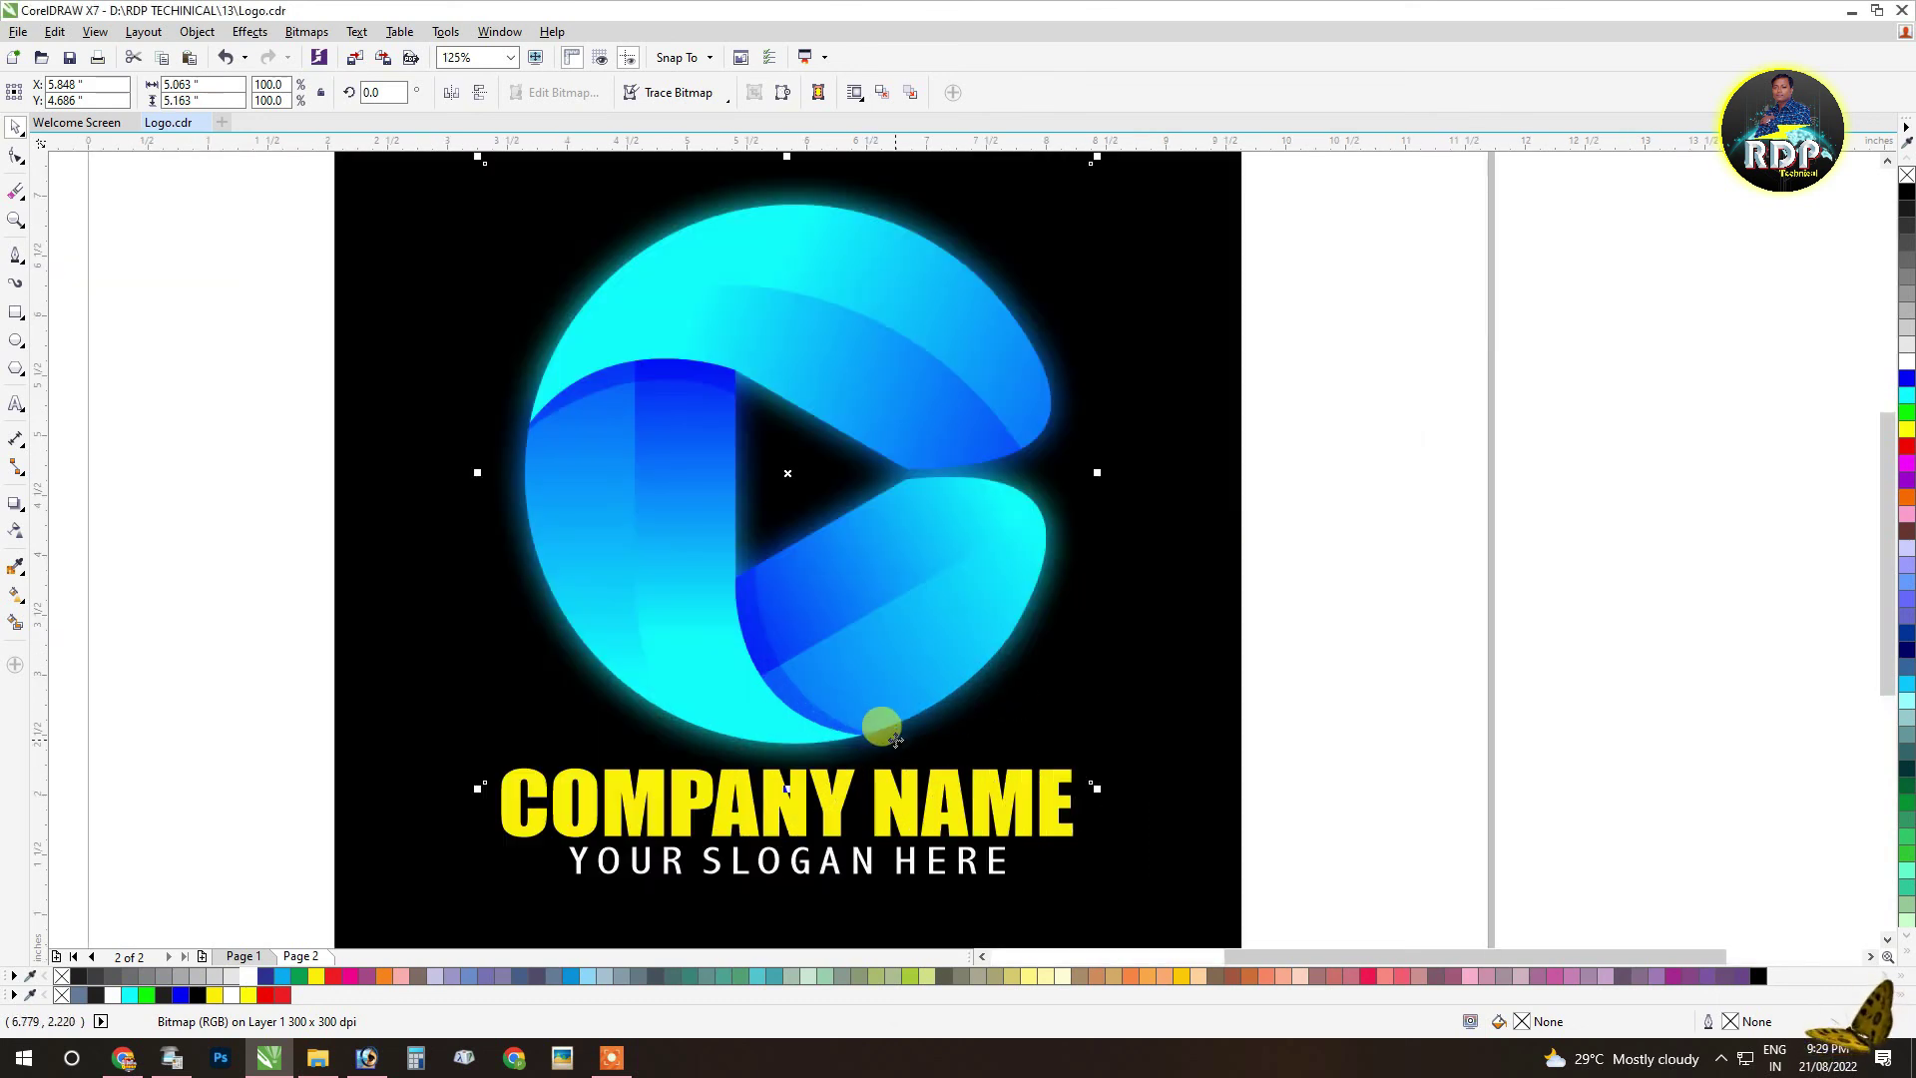
pyautogui.scroll(-2, 919, 495)
pyautogui.click(371, 482)
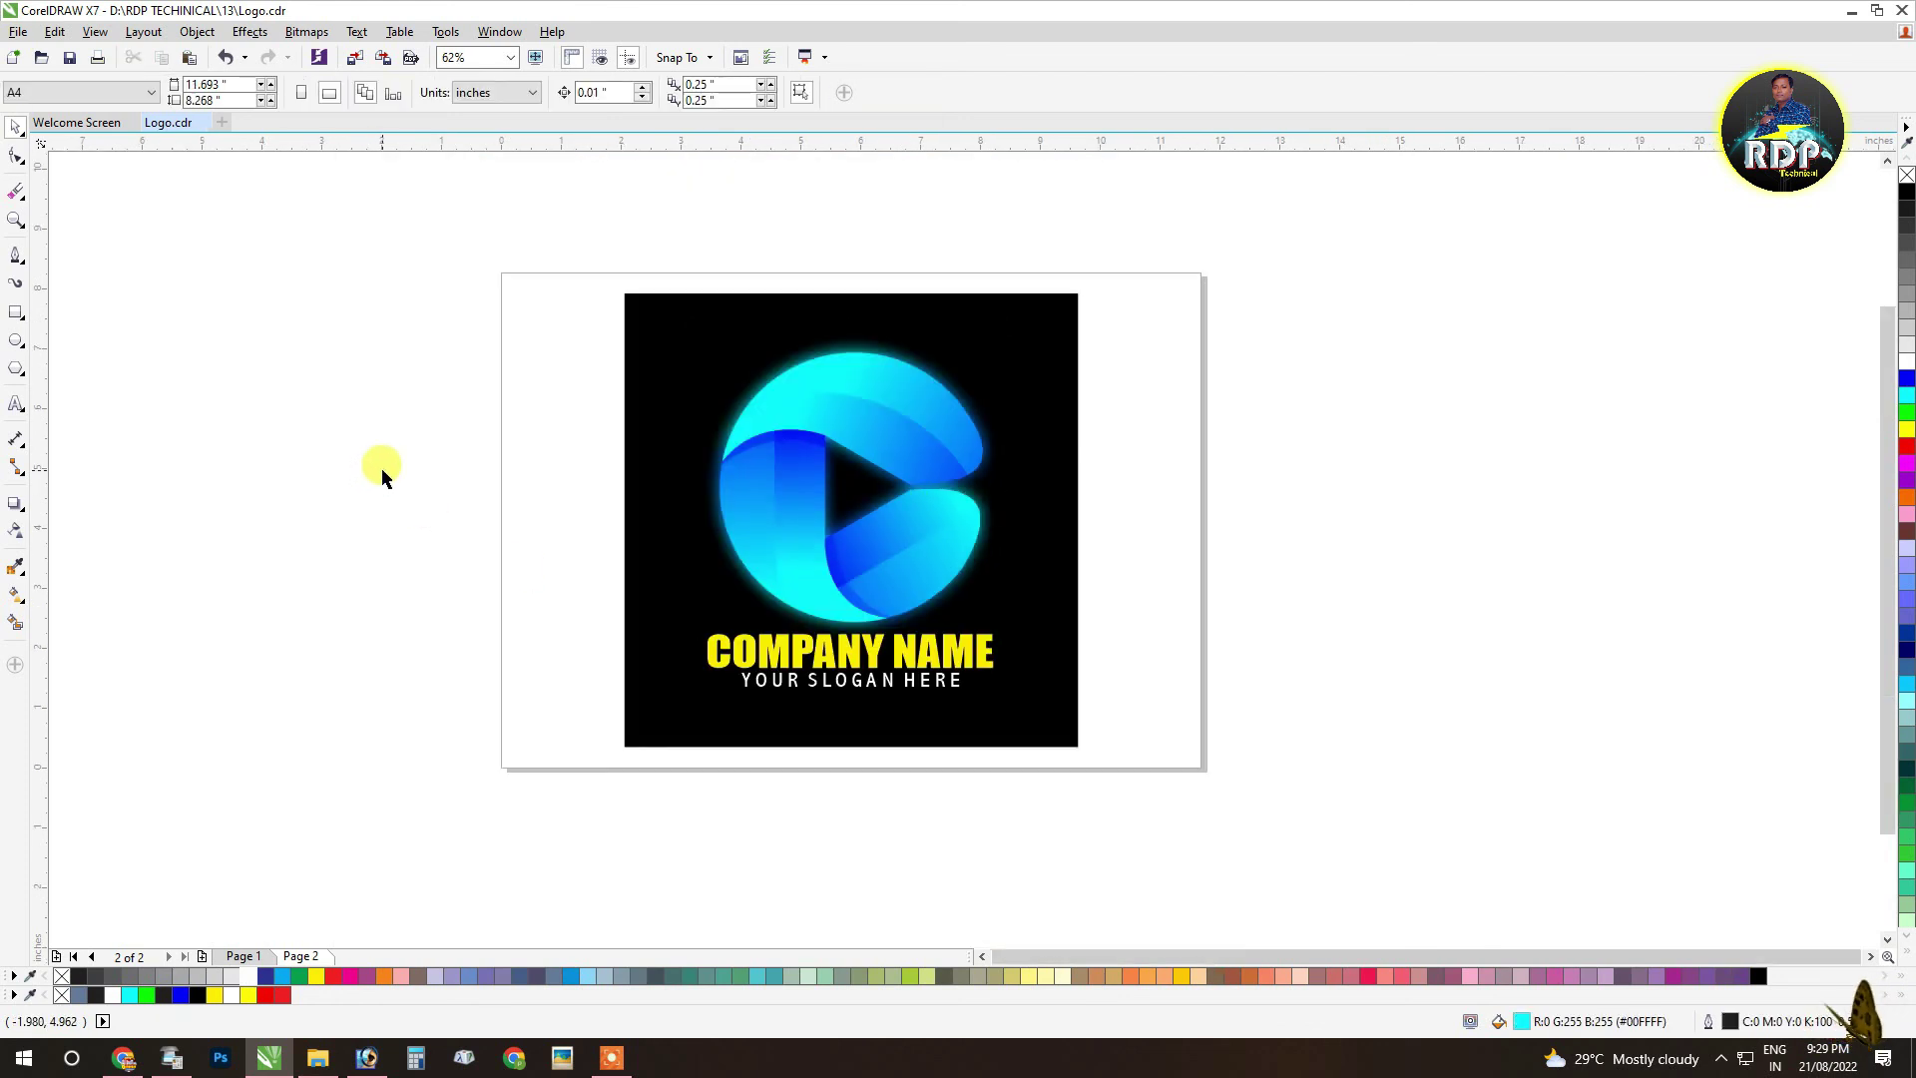
pyautogui.press('F4')
pyautogui.press('F9')
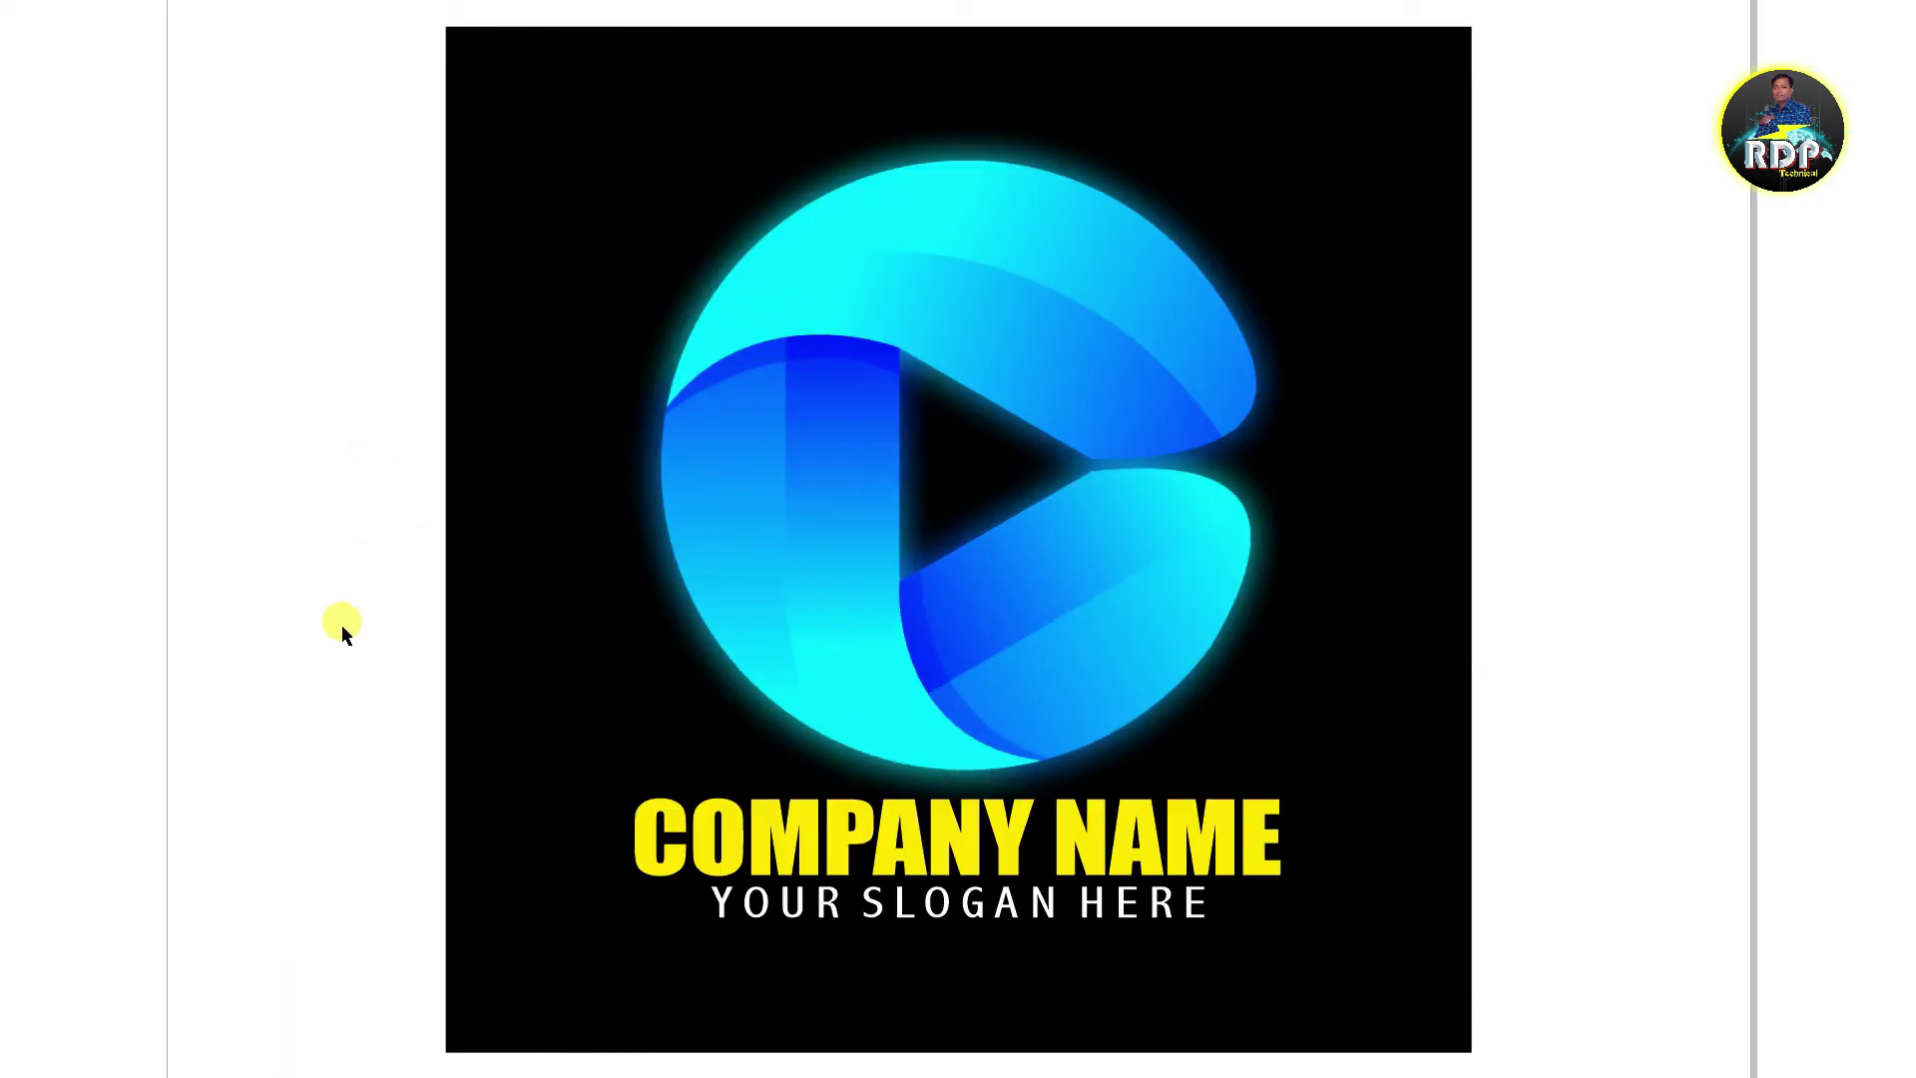